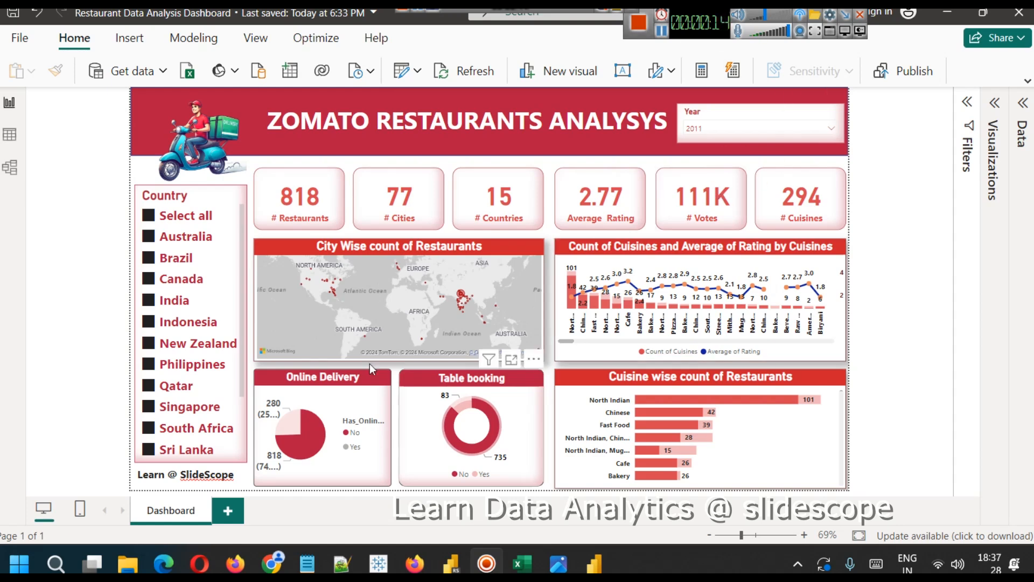
- Filter the dashboard to India with the Country slicer and restore the selection of all countries
{"action": "left_click", "coordinate": [164, 216]}
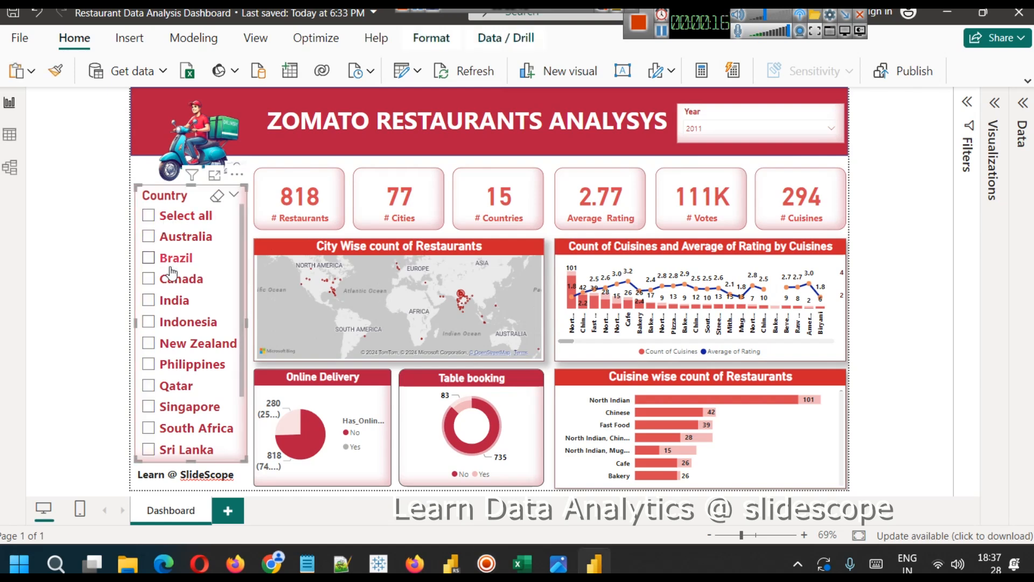
{"action": "left_click", "coordinate": [176, 311]}
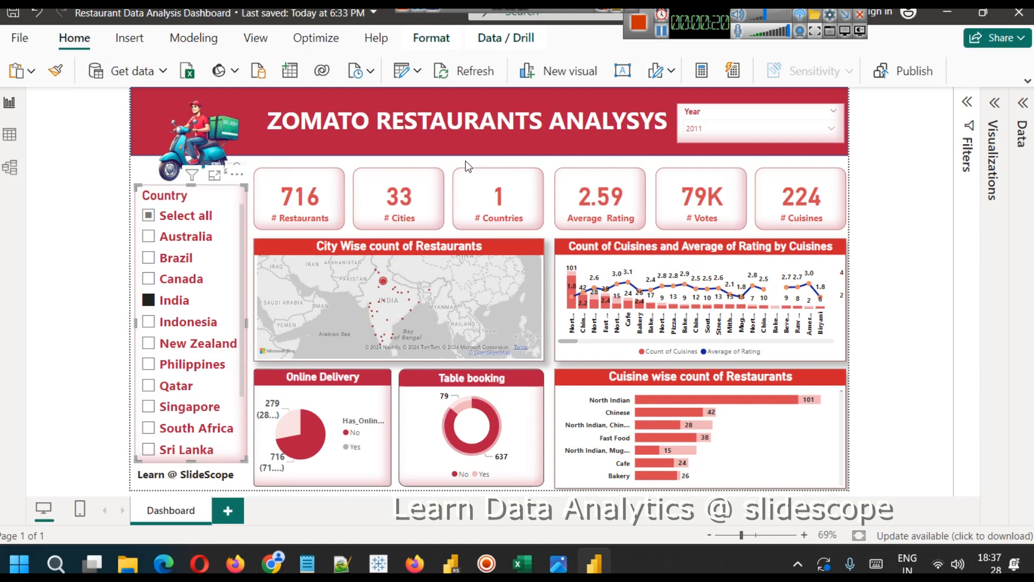
{"action": "left_click", "coordinate": [167, 215]}
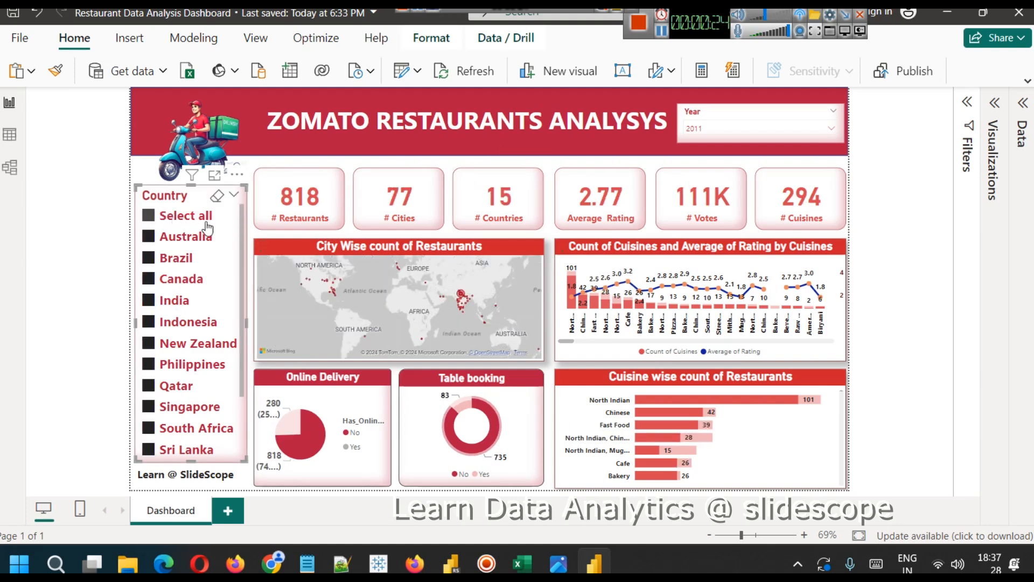
- Cross-filter the dashboard by the No segment of Table booking and by the Chinese cuisine bar, clearing each selection
{"action": "left_click", "coordinate": [488, 409]}
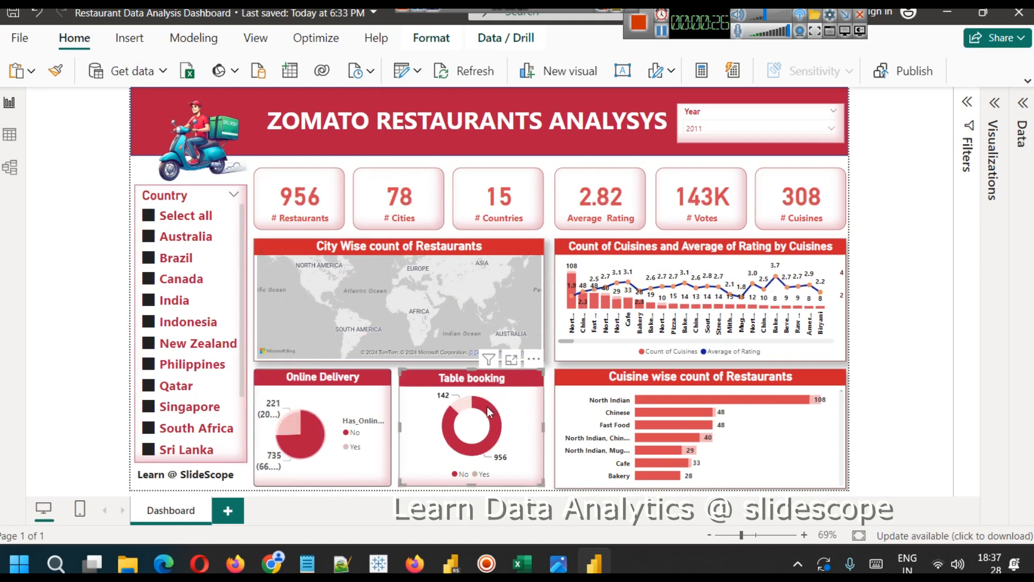
{"action": "left_click", "coordinate": [487, 406]}
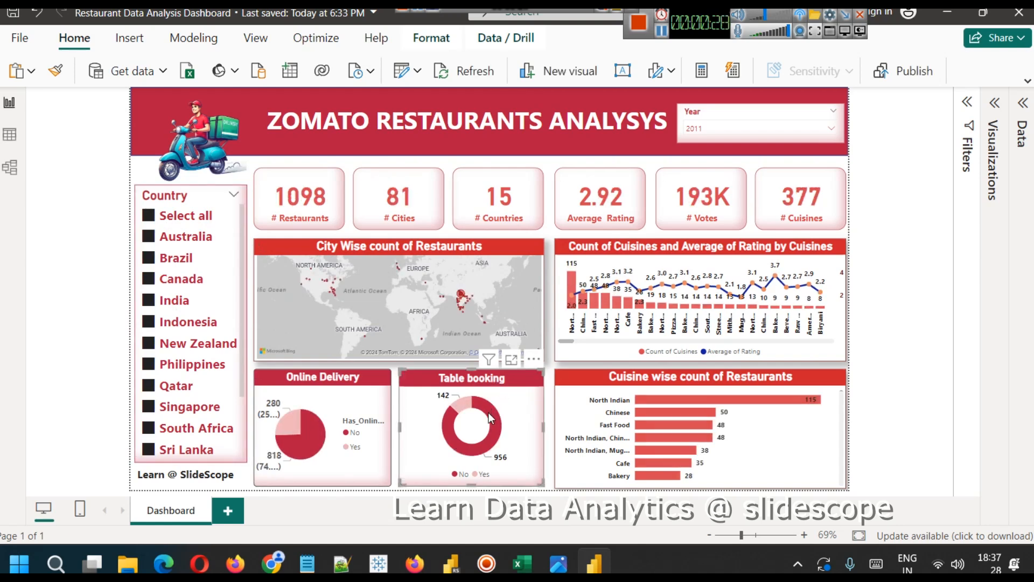
{"action": "left_click", "coordinate": [684, 413]}
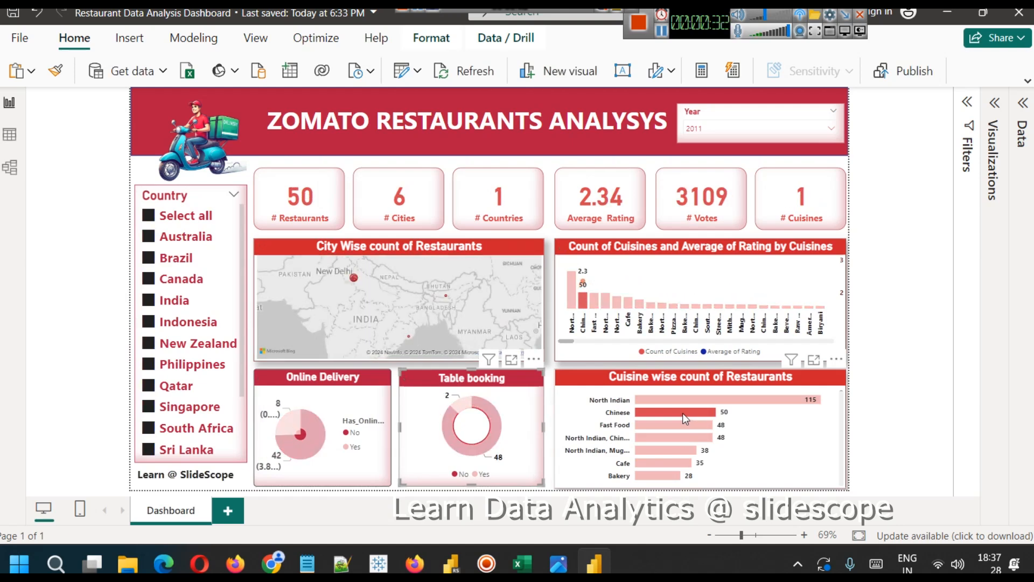
{"action": "mouse_move", "coordinate": [683, 413]}
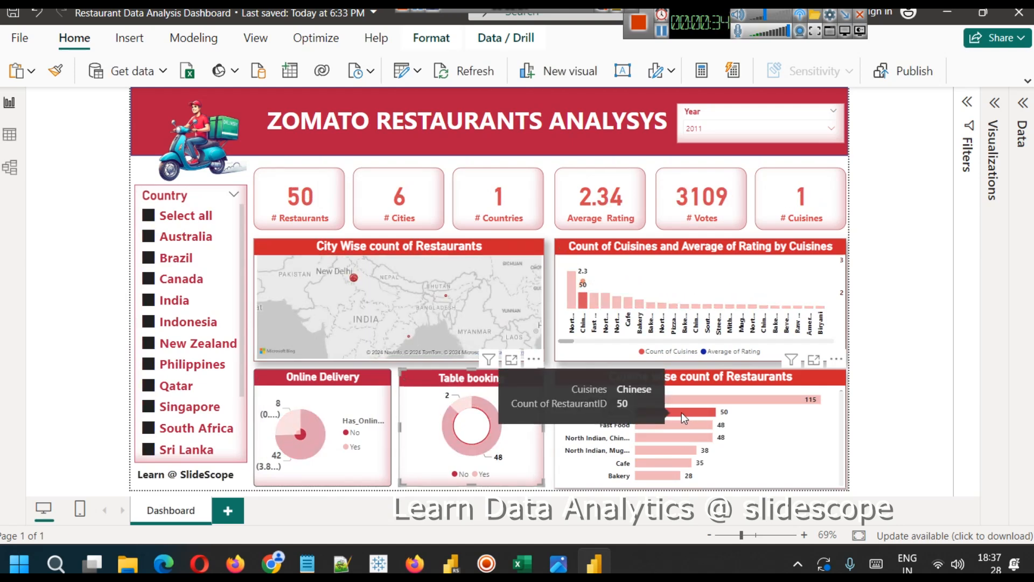
{"action": "left_click", "coordinate": [681, 412]}
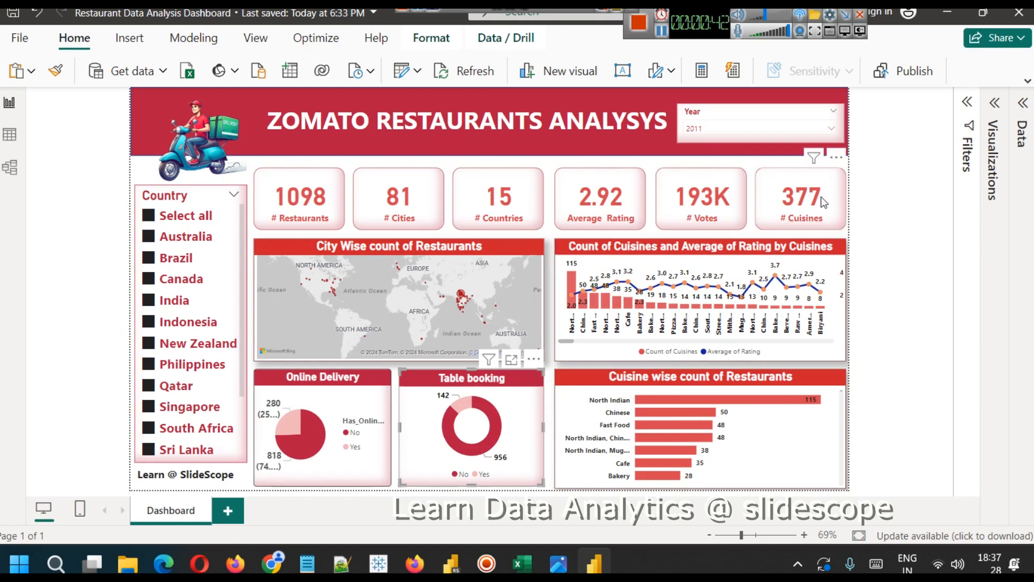
- Review the Country list and cross-filter the dashboard by No for table booking and for online delivery, clearing the selection
{"action": "scroll", "coordinate": [186, 326], "scroll_direction": "down", "scroll_amount": 5}
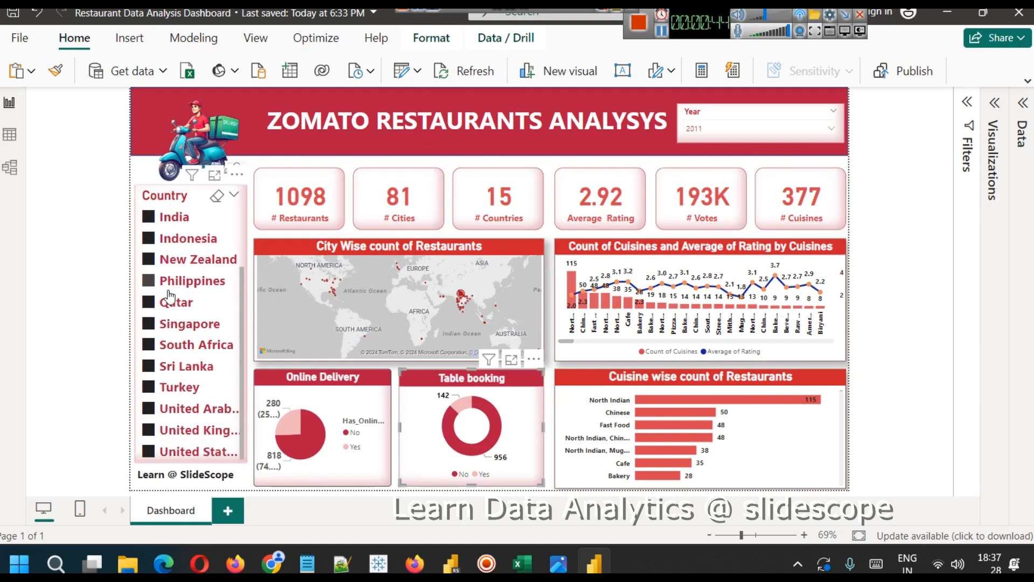
{"action": "scroll", "coordinate": [186, 326], "scroll_direction": "up", "scroll_amount": 4}
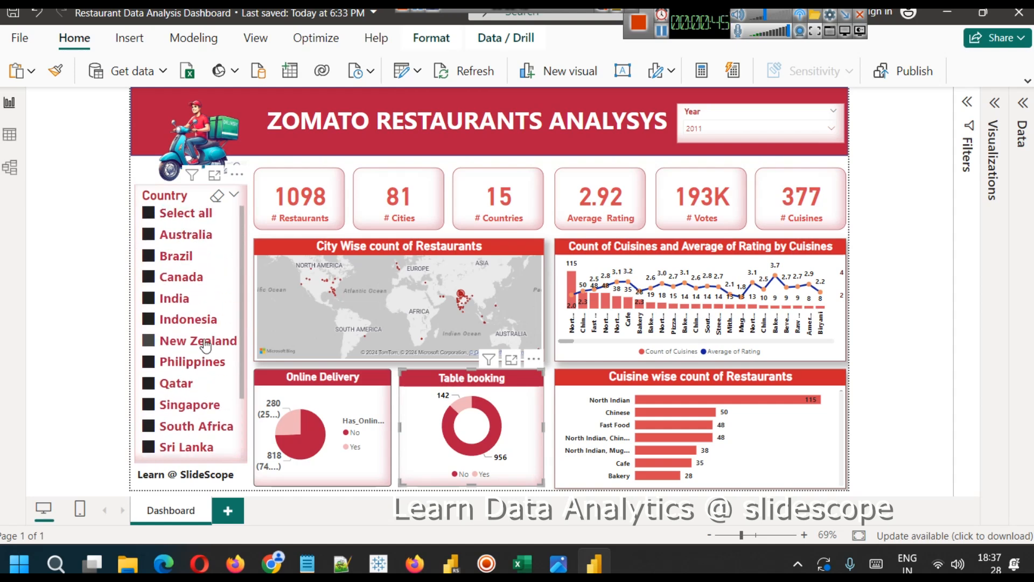
{"action": "left_click", "coordinate": [496, 418]}
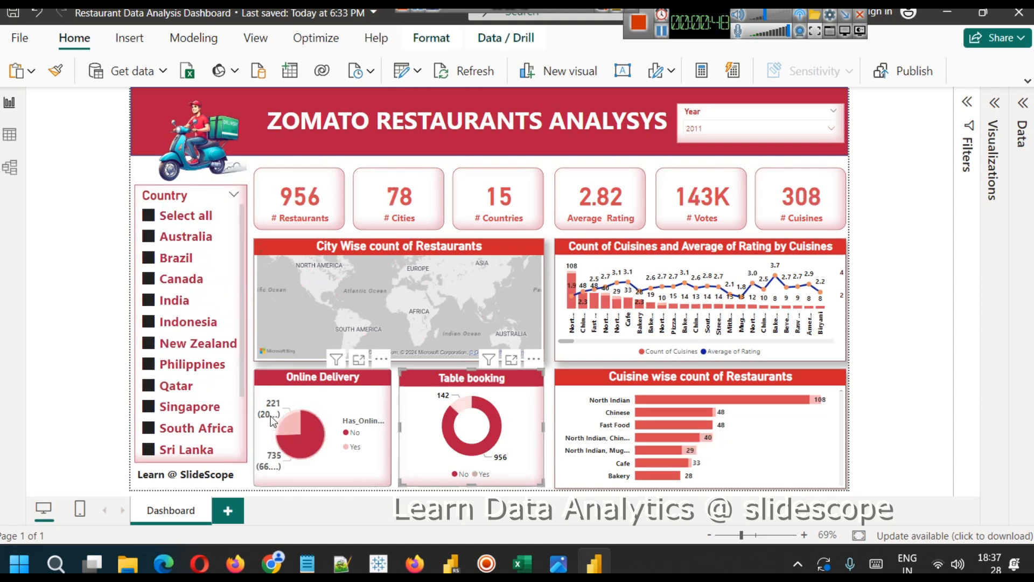
{"action": "left_click", "coordinate": [311, 429]}
{"action": "left_click", "coordinate": [312, 429]}
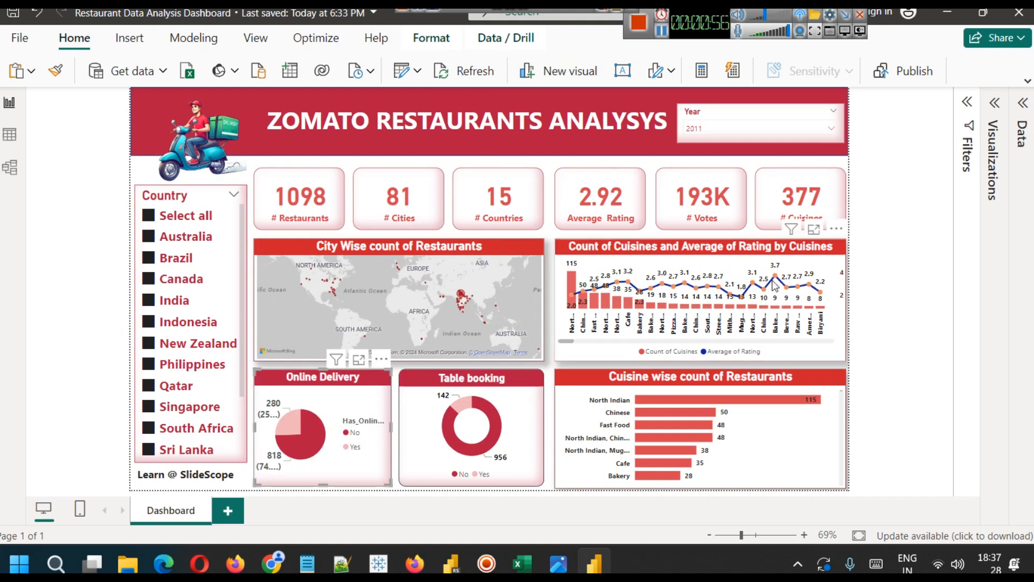
{"action": "left_click", "coordinate": [813, 200]}
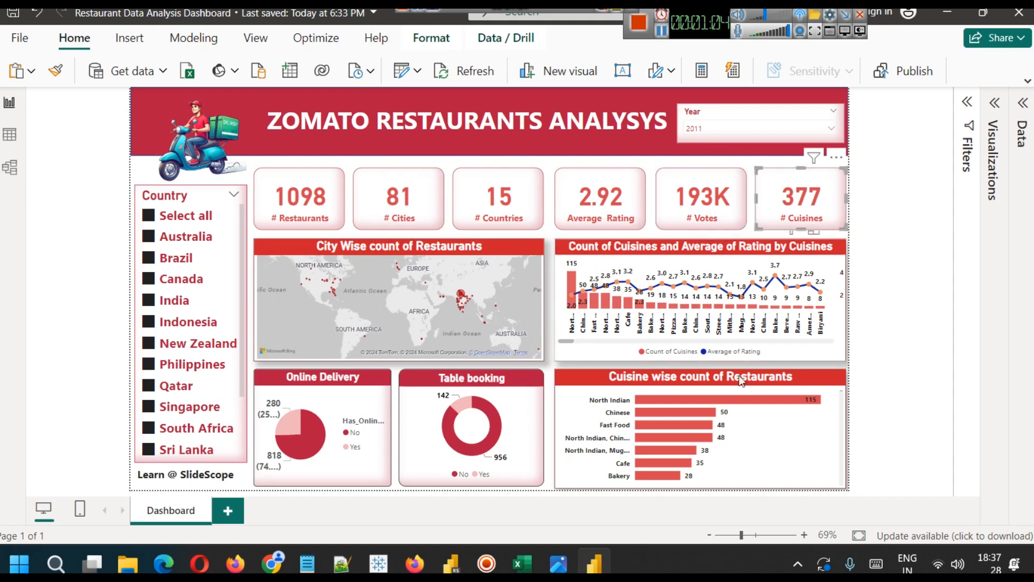
{"action": "left_click", "coordinate": [659, 31]}
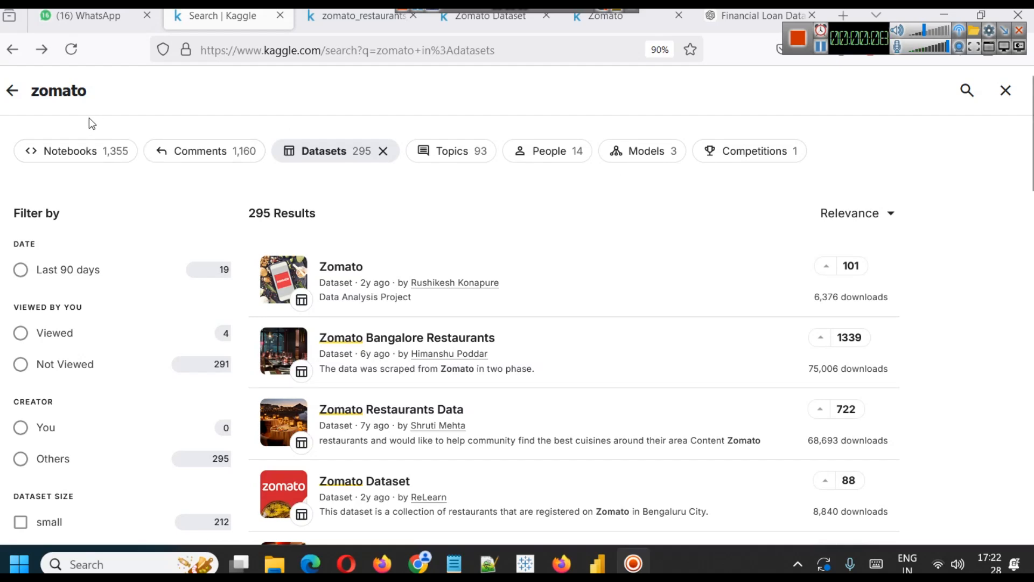
- Review the context and content description of the zomato_restaurants_in_india dataset on Kaggle
{"action": "left_click", "coordinate": [326, 17]}
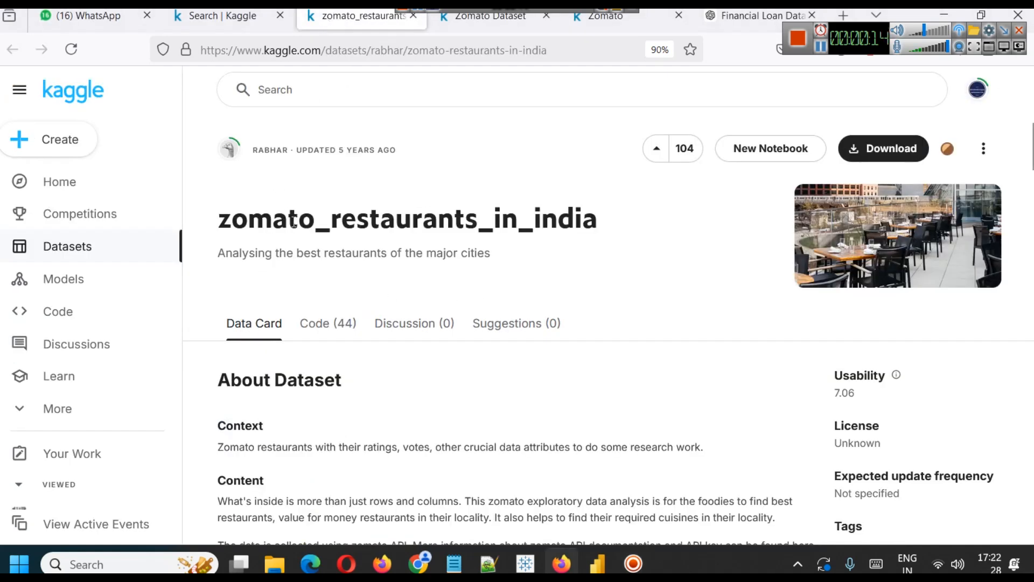
{"action": "scroll", "coordinate": [438, 284], "scroll_direction": "down", "scroll_amount": 3}
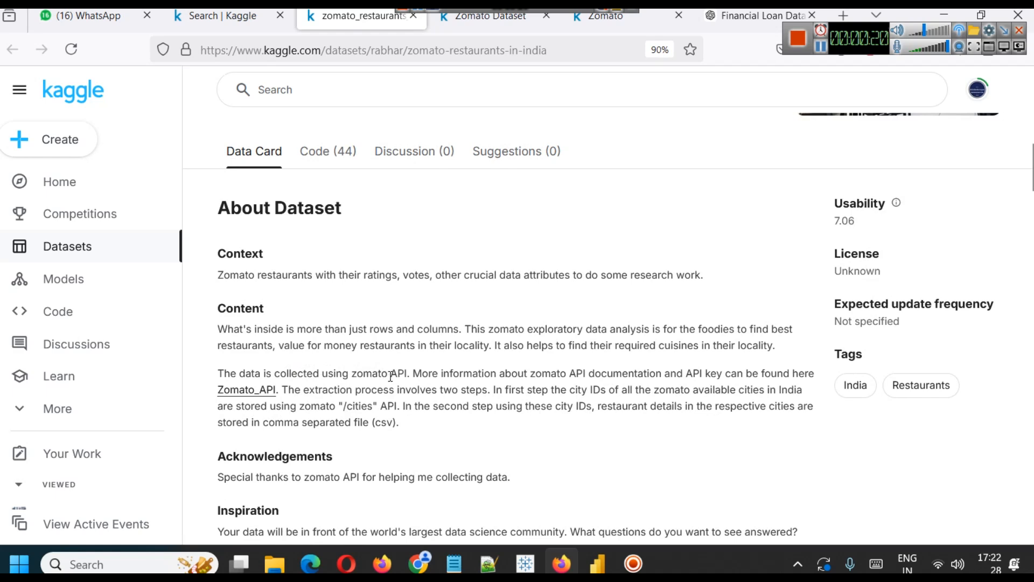
{"action": "scroll", "coordinate": [538, 377], "scroll_direction": "down", "scroll_amount": 1}
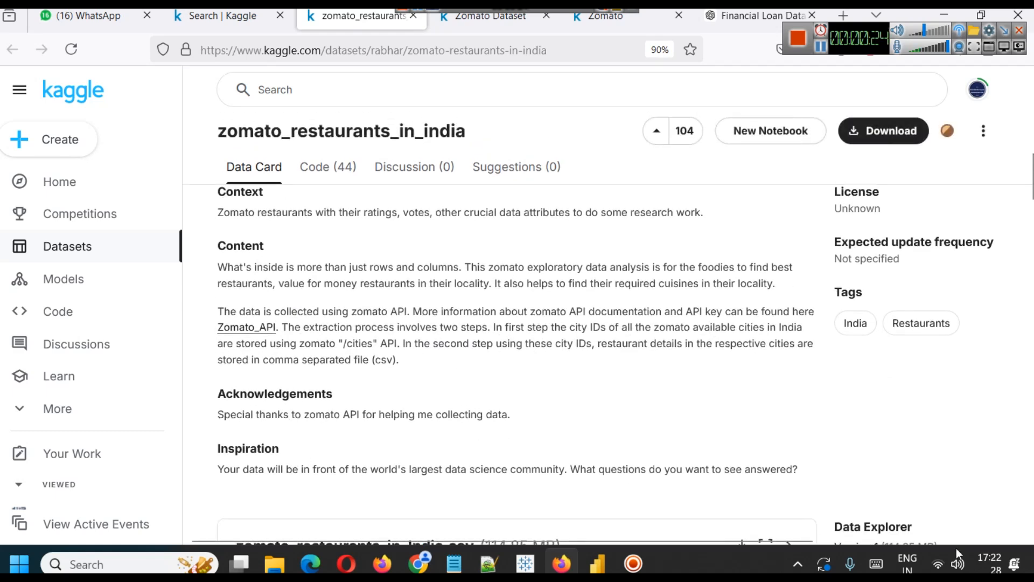
{"action": "scroll", "coordinate": [593, 375], "scroll_direction": "down", "scroll_amount": 1}
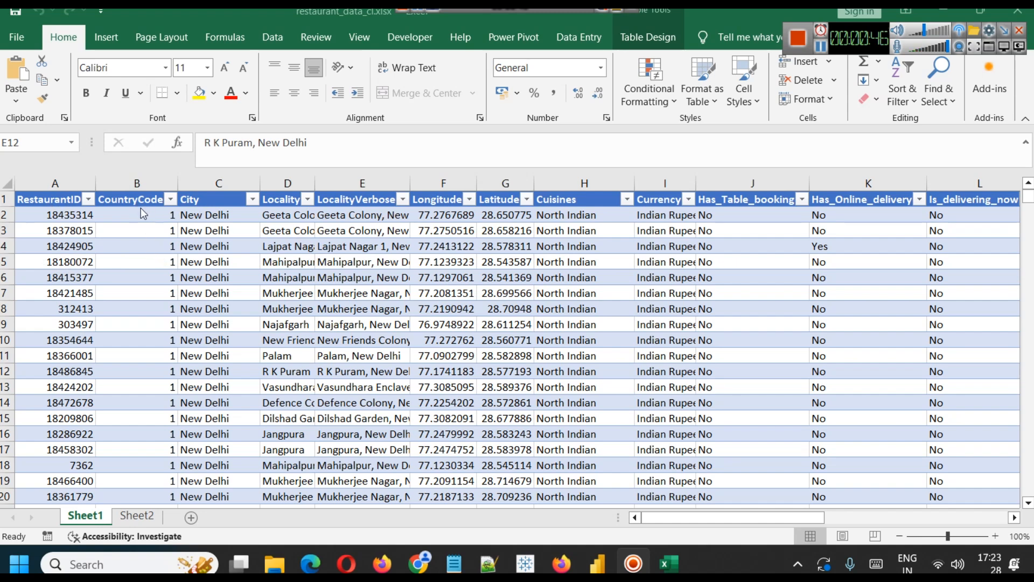
- Select the CountryCode column on Sheet1 and look up the matching country names on Sheet2
{"action": "left_click", "coordinate": [139, 179]}
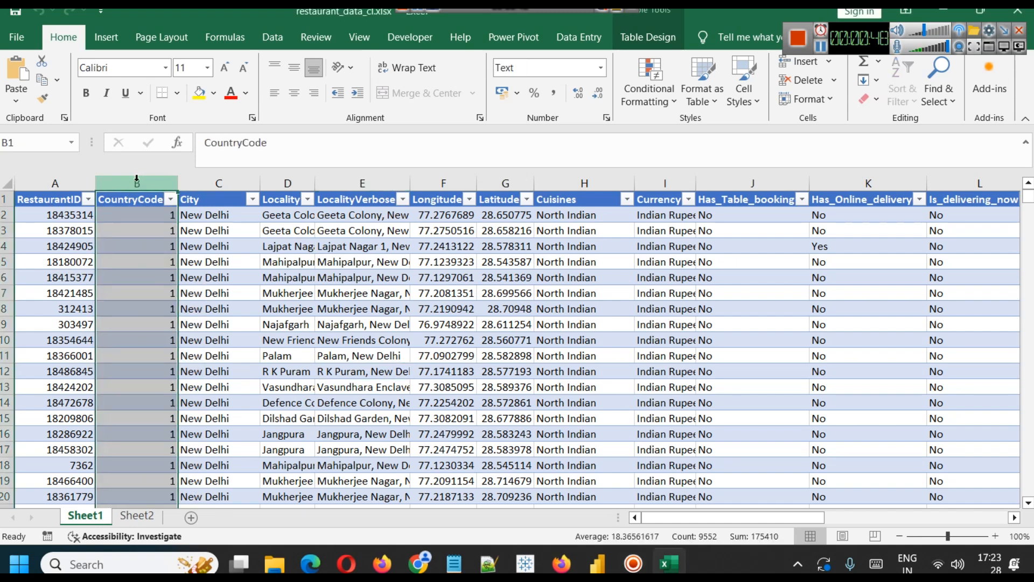
{"action": "left_click", "coordinate": [133, 511]}
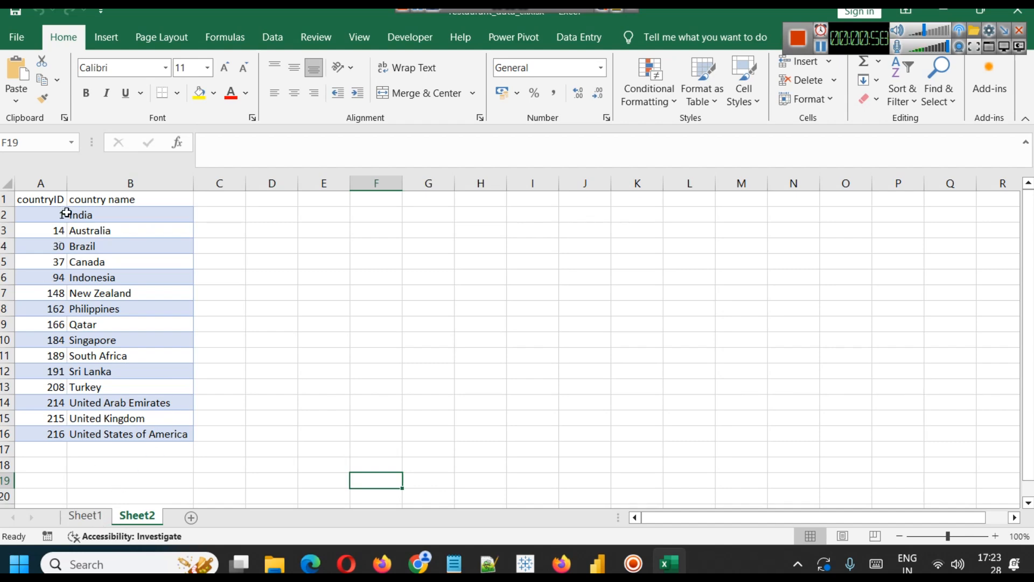
{"action": "left_click", "coordinate": [85, 516]}
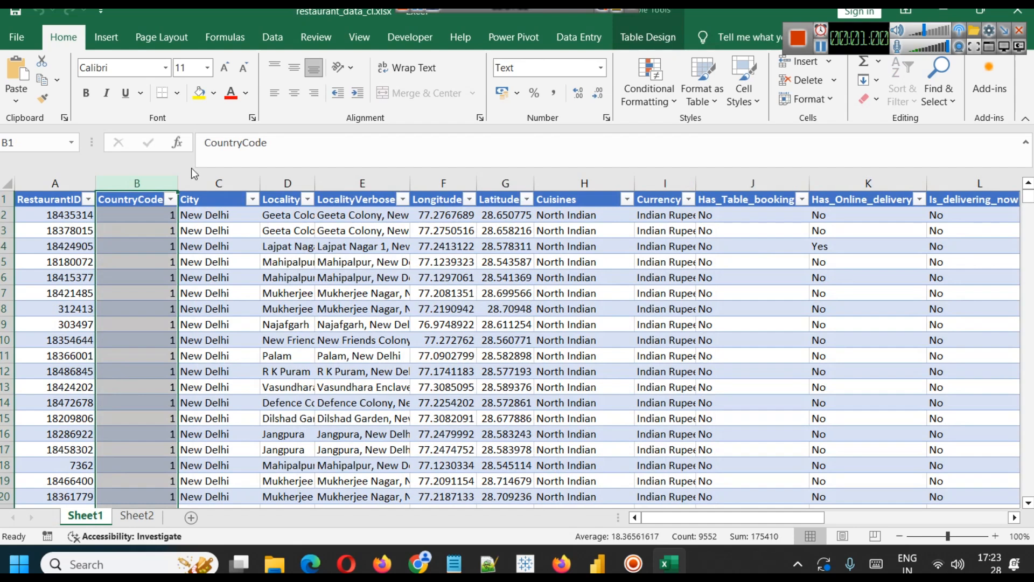
- Examine the distinct CountryCode values in the column's filter list and close it without filtering
{"action": "left_click", "coordinate": [170, 200]}
{"action": "scroll", "coordinate": [257, 407], "scroll_direction": "down", "scroll_amount": 3}
{"action": "scroll", "coordinate": [272, 442], "scroll_direction": "up", "scroll_amount": 3}
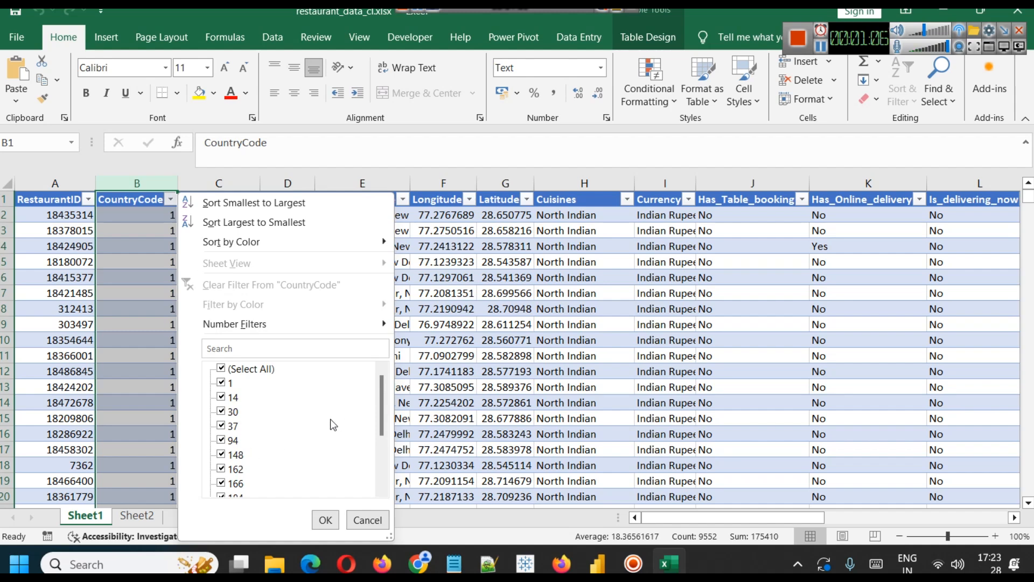
{"action": "left_click", "coordinate": [126, 515]}
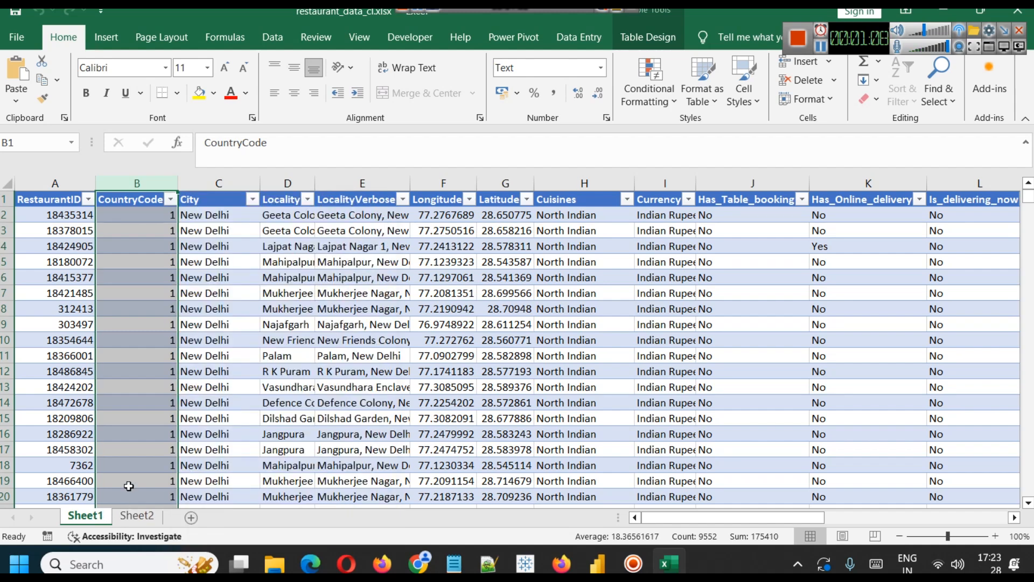
- Examine the Locality, LocalityVerbose, Longitude and Latitude columns by selecting each one in turn
{"action": "left_click", "coordinate": [284, 182]}
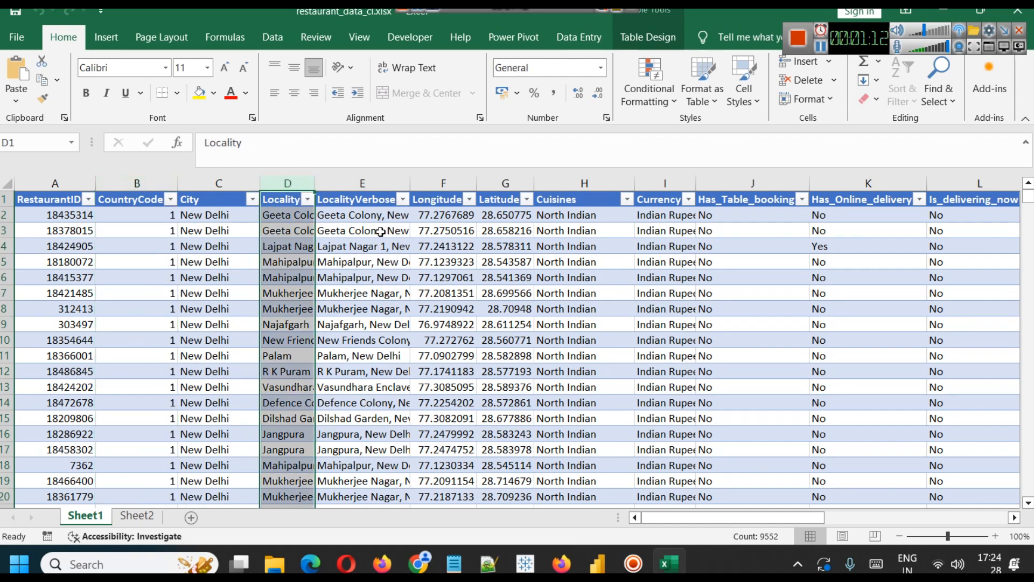
{"action": "left_click", "coordinate": [356, 182]}
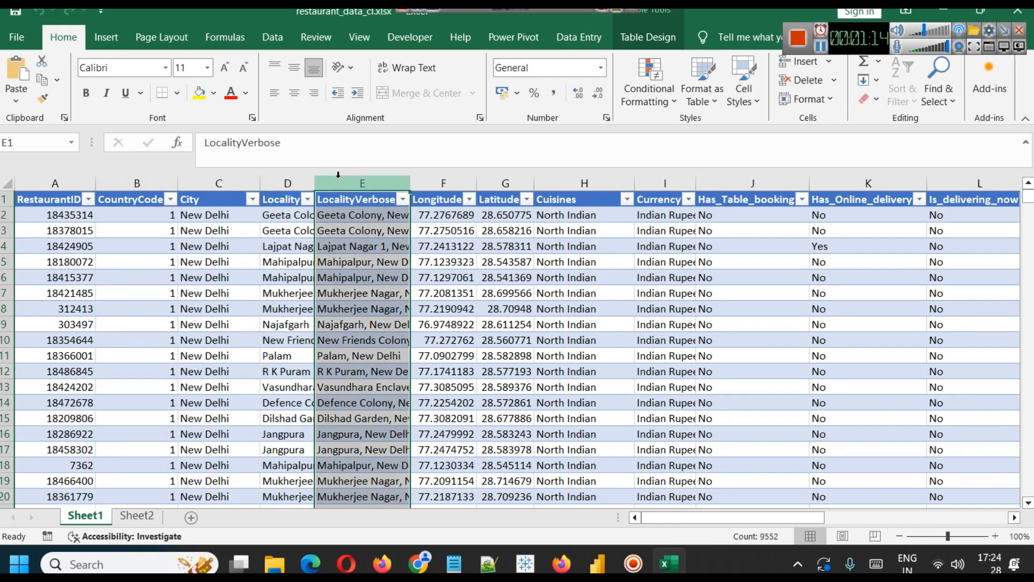
{"action": "left_click", "coordinate": [431, 182]}
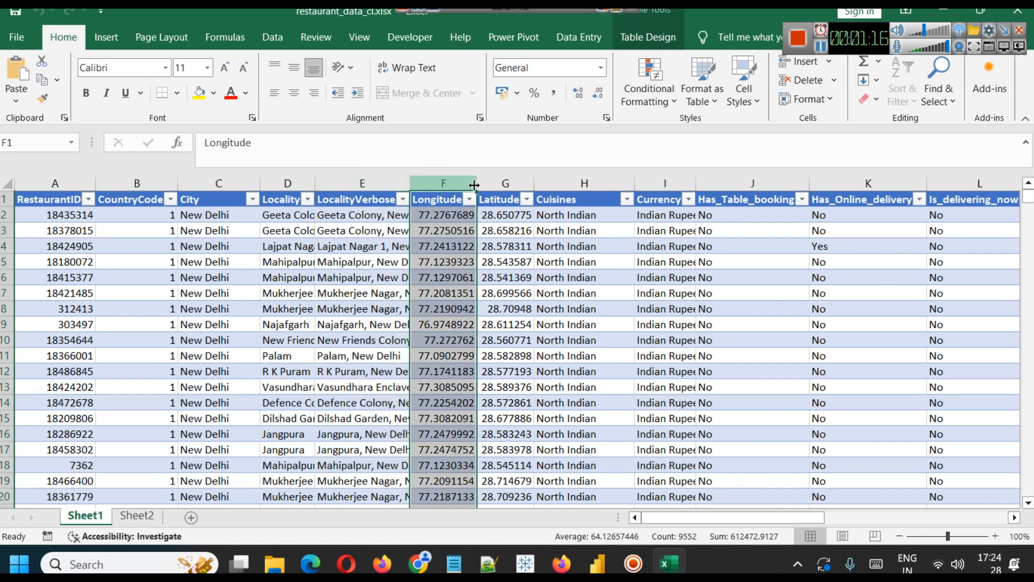
{"action": "left_click", "coordinate": [480, 182]}
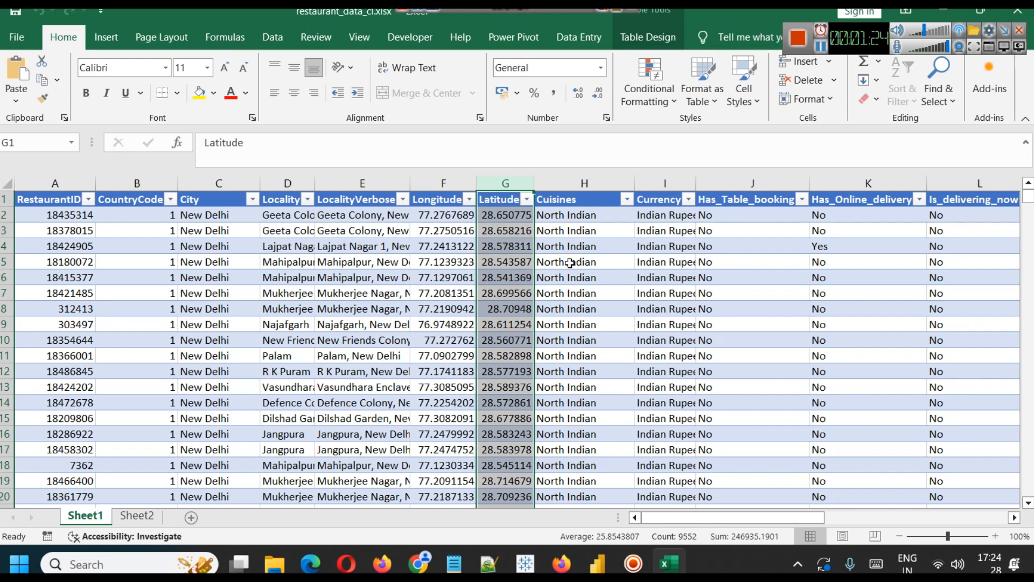
- Examine the distinct cuisines in the Cuisines filter list and close it with all values kept
{"action": "left_click", "coordinate": [627, 199]}
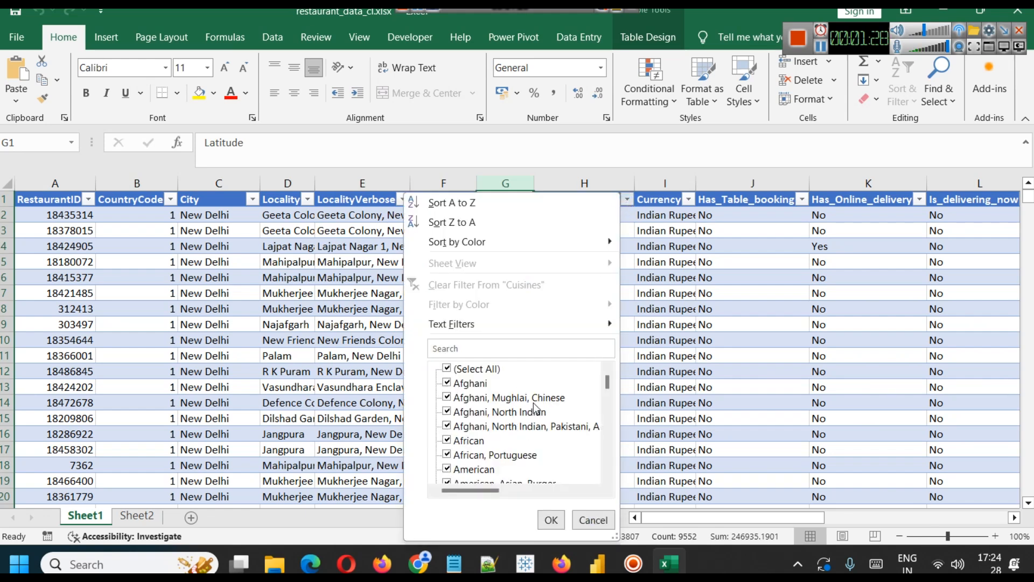
{"action": "scroll", "coordinate": [514, 420], "scroll_direction": "down", "scroll_amount": 6}
{"action": "scroll", "coordinate": [501, 415], "scroll_direction": "down", "scroll_amount": 3}
{"action": "scroll", "coordinate": [517, 412], "scroll_direction": "down", "scroll_amount": 3}
{"action": "scroll", "coordinate": [527, 413], "scroll_direction": "down", "scroll_amount": 9}
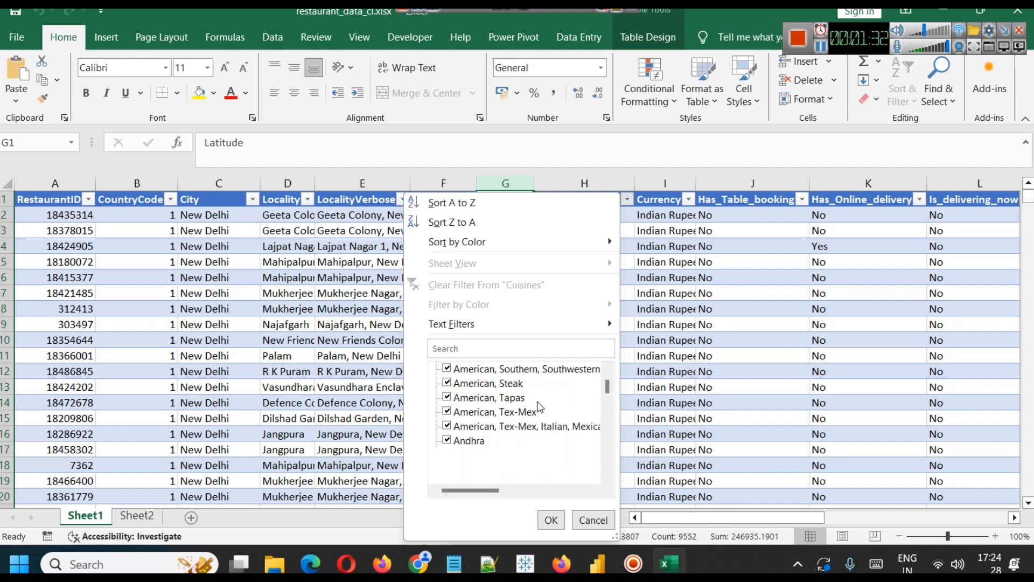
{"action": "scroll", "coordinate": [539, 416], "scroll_direction": "down", "scroll_amount": 5}
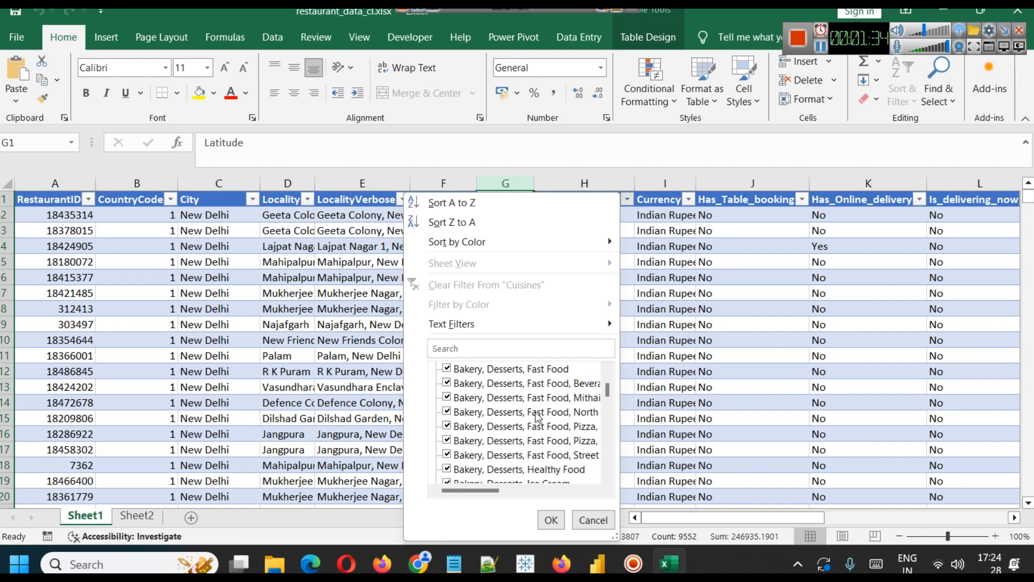
{"action": "scroll", "coordinate": [536, 413], "scroll_direction": "up", "scroll_amount": 4}
{"action": "left_click_drag", "start_coordinate": [609, 392], "coordinate": [607, 355]}
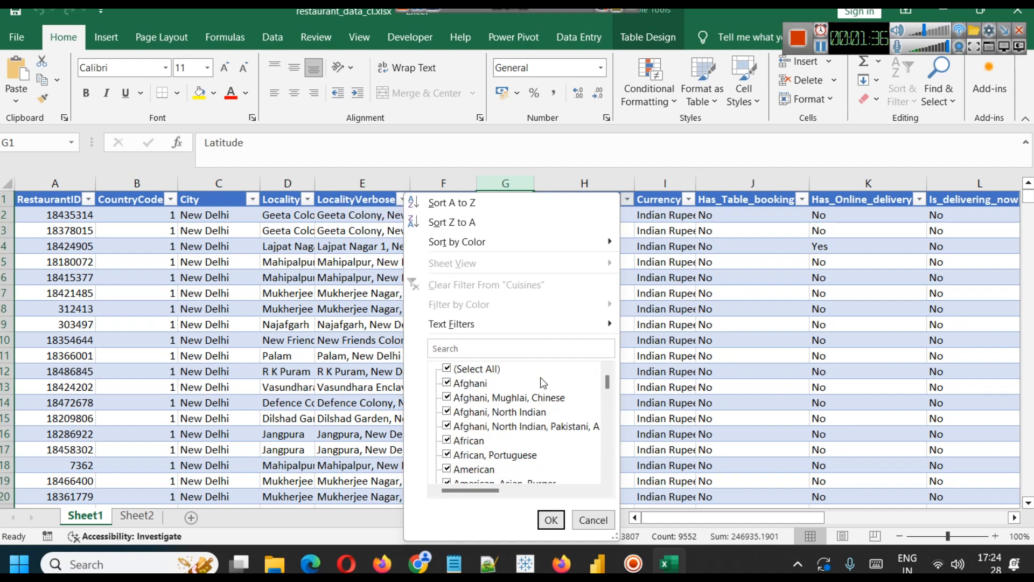
{"action": "left_click", "coordinate": [551, 520]}
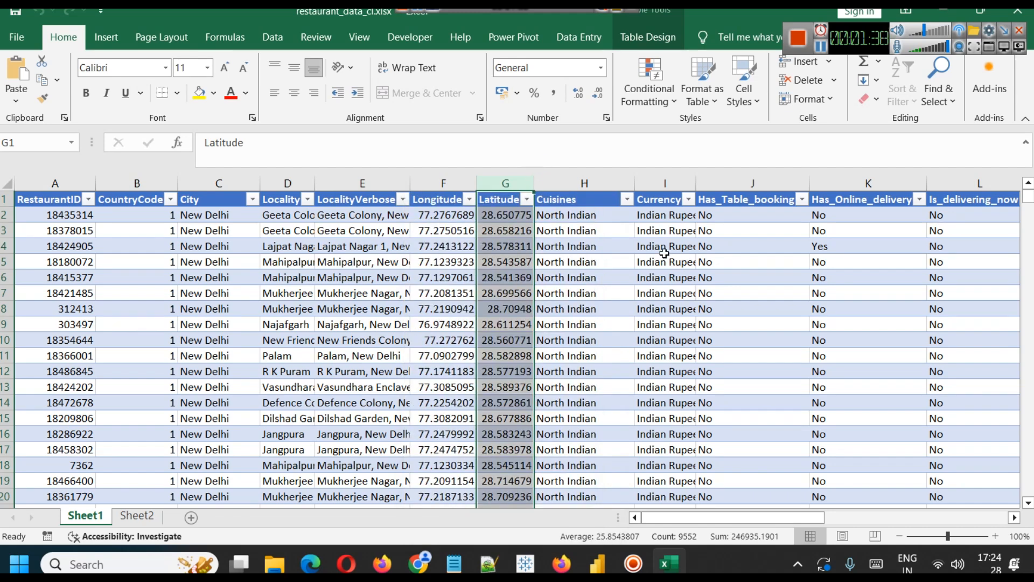
- Examine the Cuisines, Currency and Has_Table_booking columns, including the filter values of Has_Table_booking
{"action": "left_click", "coordinate": [573, 183]}
{"action": "left_click", "coordinate": [668, 181]}
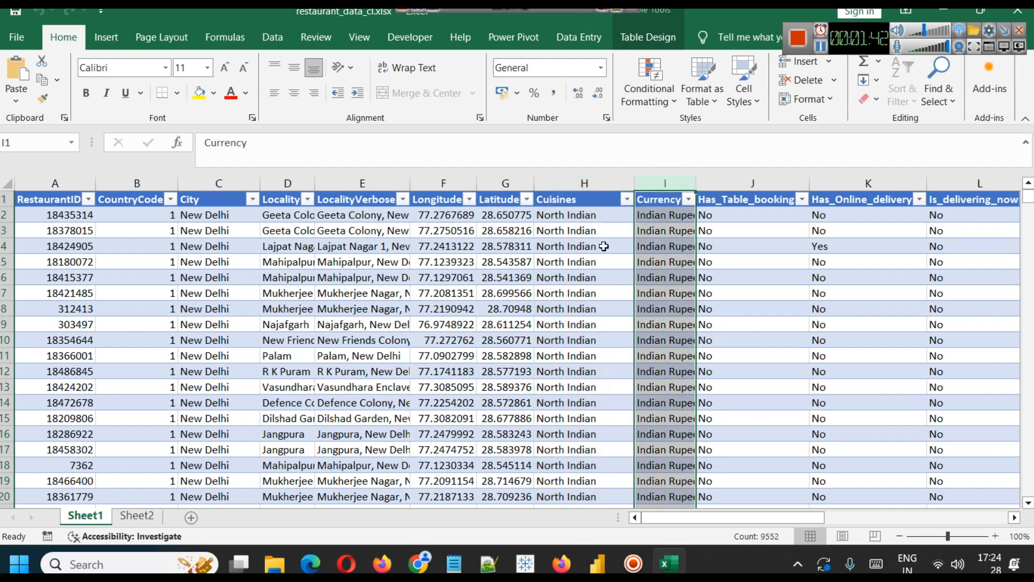
{"action": "left_click", "coordinate": [748, 178]}
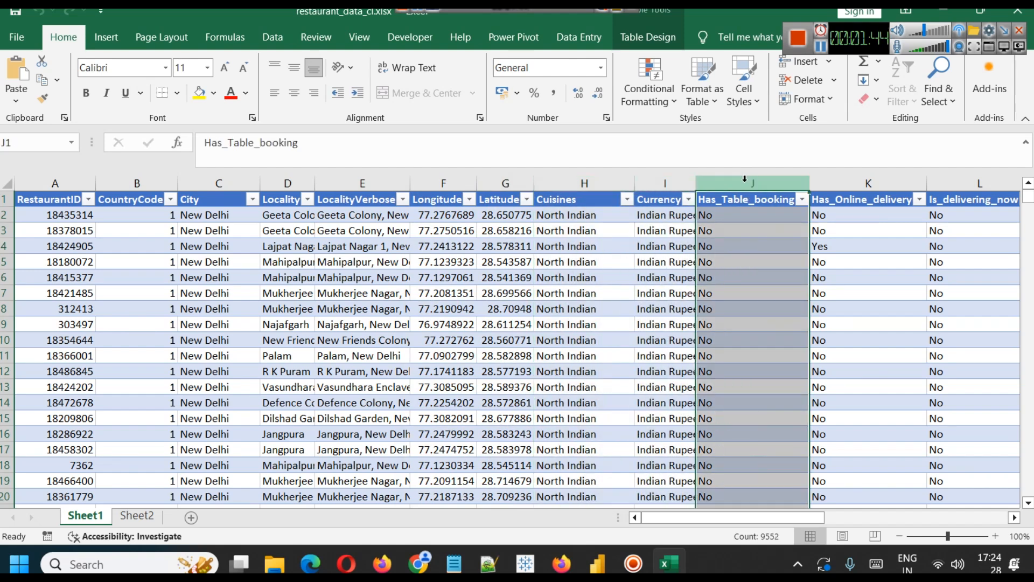
{"action": "left_click", "coordinate": [802, 199]}
{"action": "left_click", "coordinate": [800, 175]}
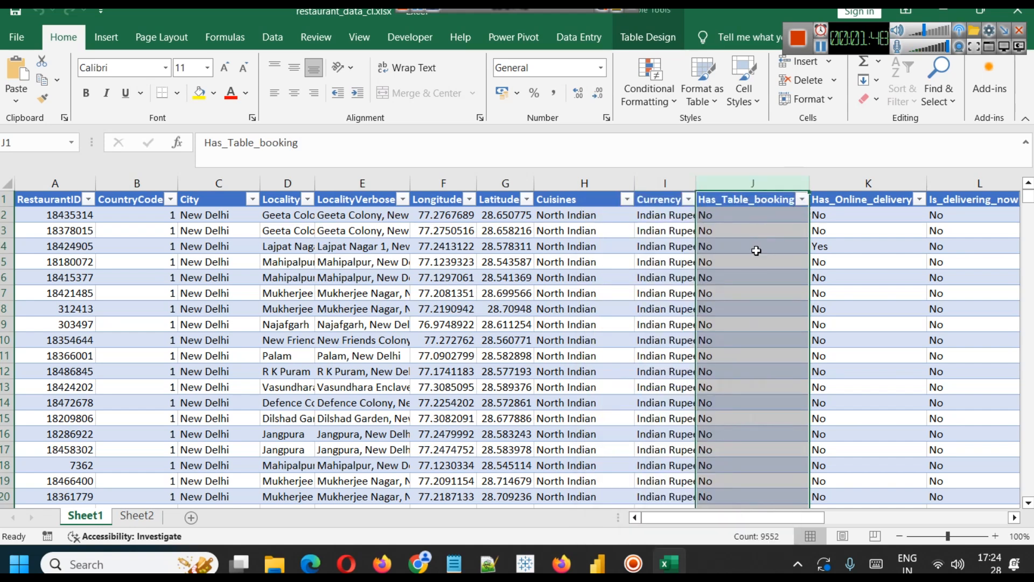
- Examine the filter values of the Has_Online_delivery column and close the list with all values kept
{"action": "left_click", "coordinate": [860, 199]}
{"action": "left_click", "coordinate": [919, 201]}
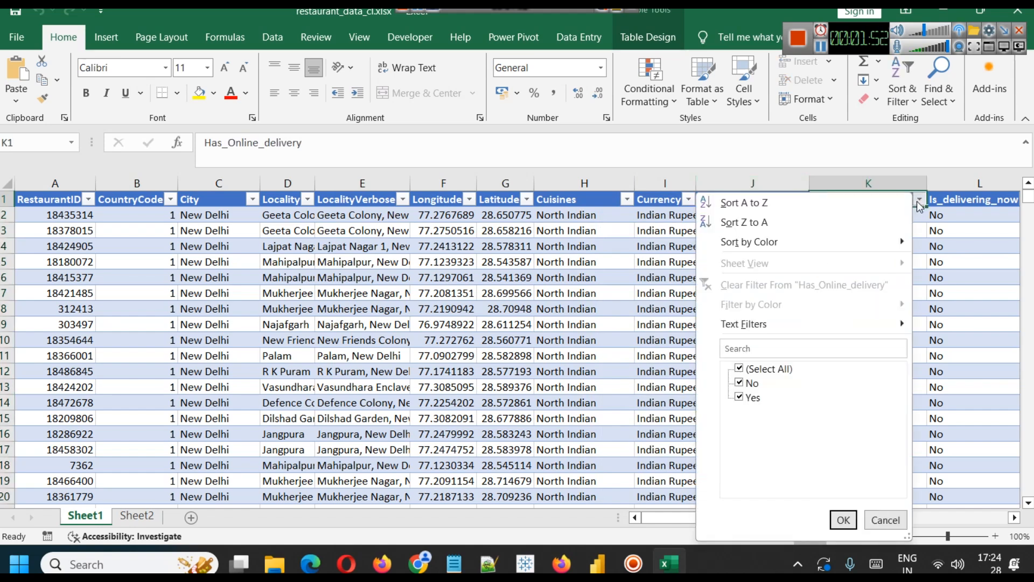
{"action": "left_click", "coordinate": [843, 520]}
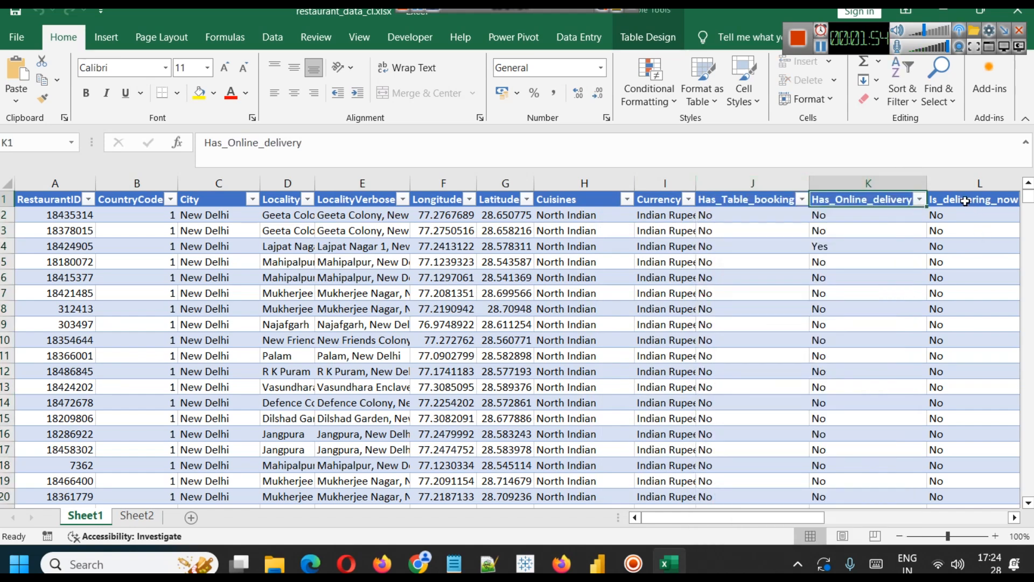
- Examine the filter values of the Is_delivering_now and Switch_to_order_menu columns without filtering either one
{"action": "left_click", "coordinate": [964, 200]}
{"action": "left_click_drag", "start_coordinate": [790, 516], "coordinate": [810, 516]}
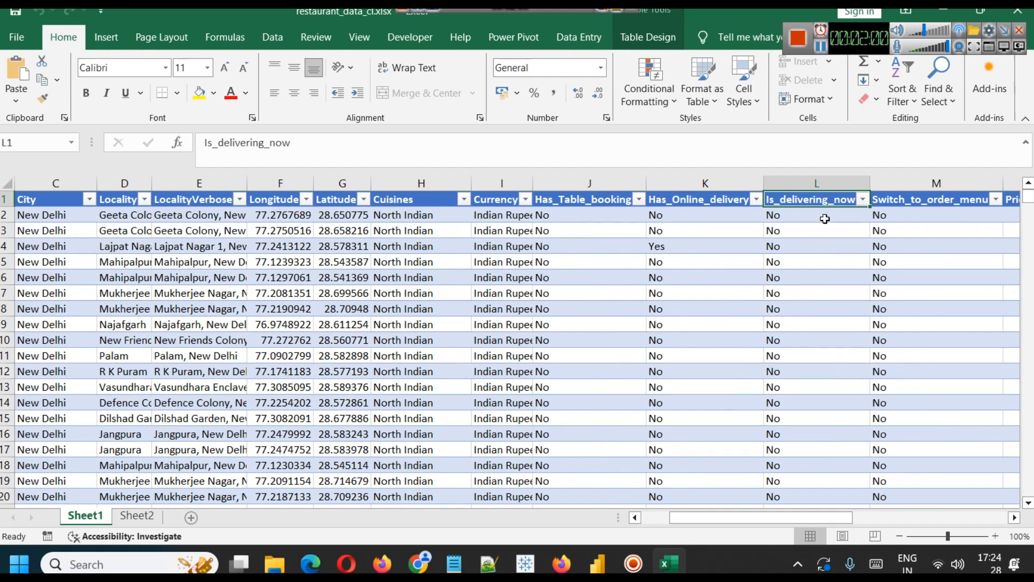
{"action": "left_click", "coordinate": [863, 199]}
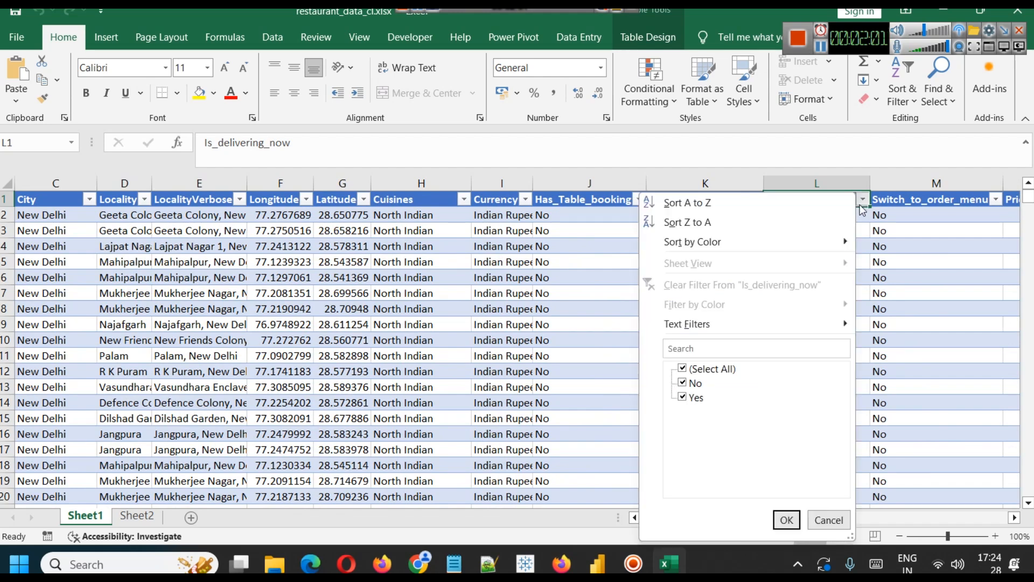
{"action": "left_click", "coordinate": [809, 512]}
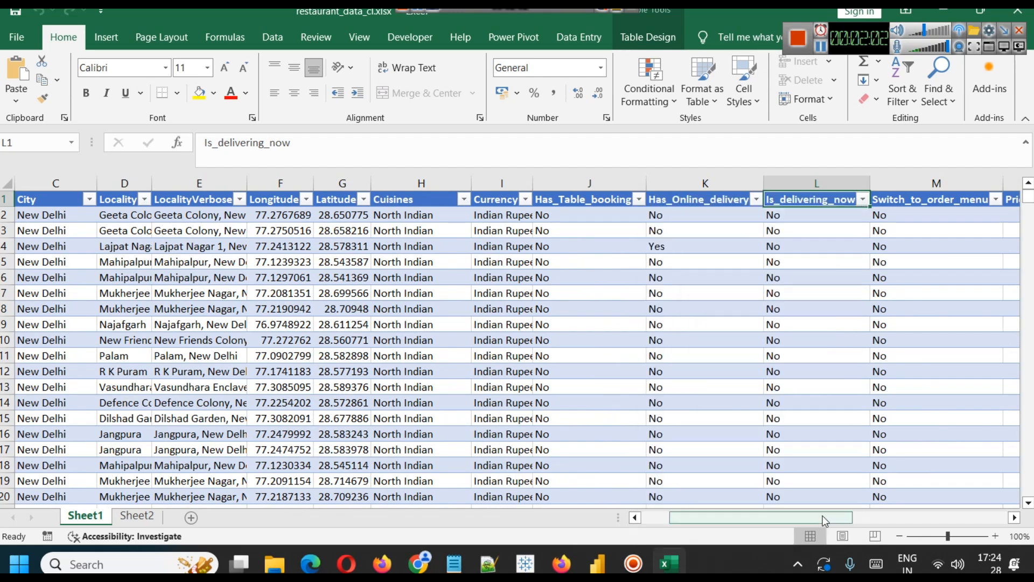
{"action": "left_click", "coordinate": [996, 199]}
{"action": "left_click", "coordinate": [976, 157]}
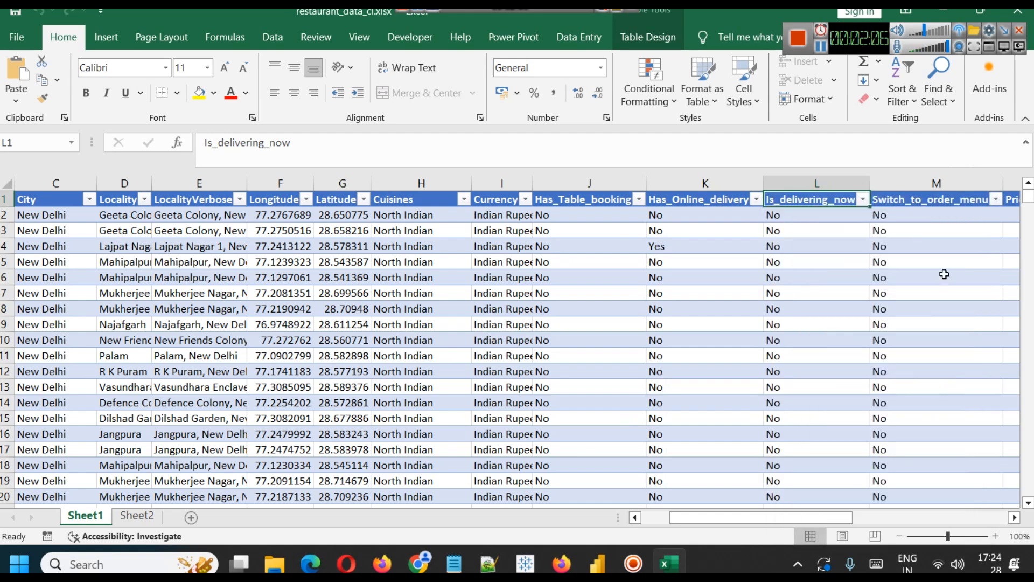
- Examine the distinct values in the Price_range and Votes filter lists and close each without filtering
{"action": "left_click_drag", "start_coordinate": [805, 516], "coordinate": [893, 512]}
{"action": "left_click", "coordinate": [614, 200]}
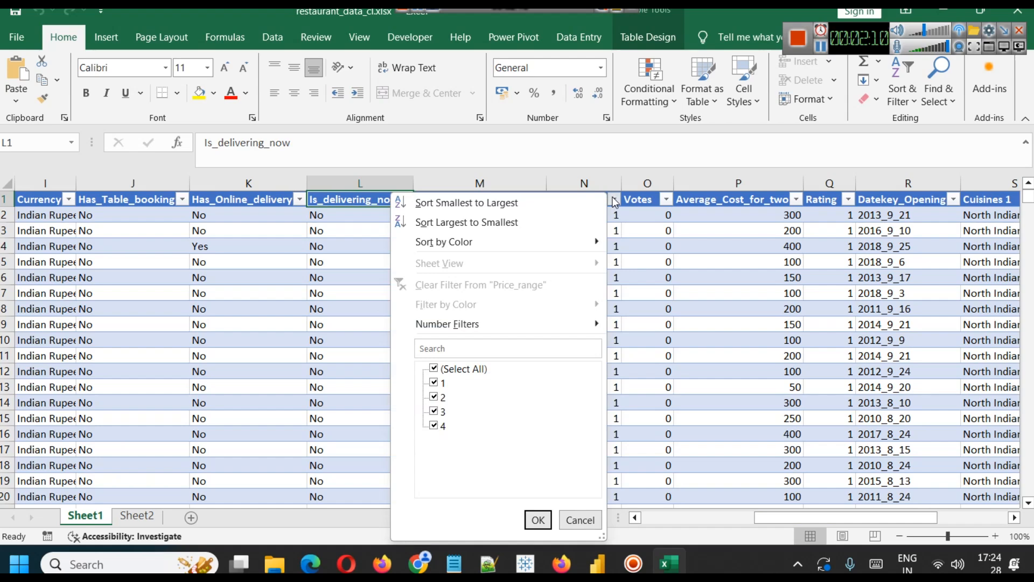
{"action": "left_click", "coordinate": [580, 520]}
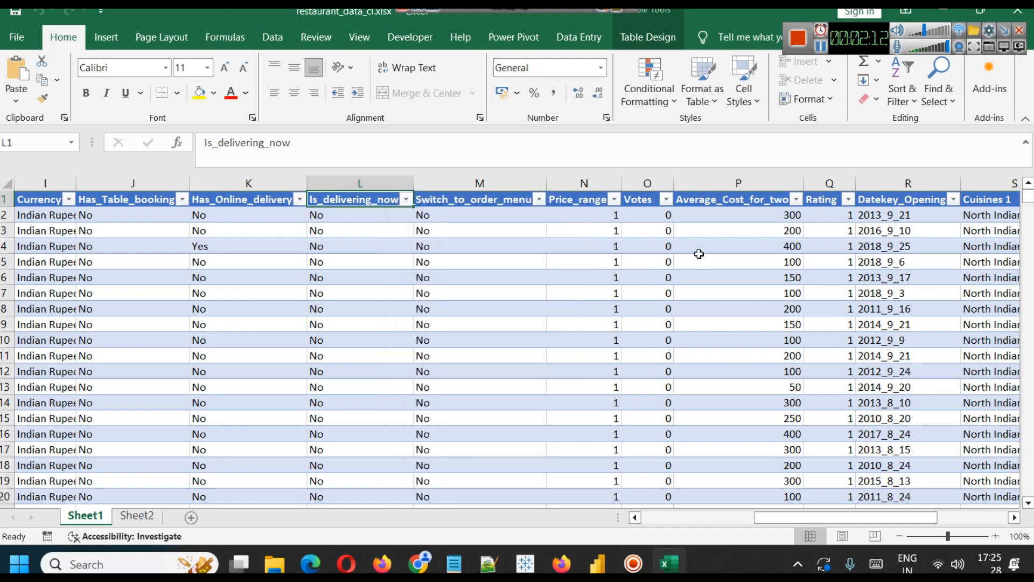
{"action": "left_click", "coordinate": [666, 199]}
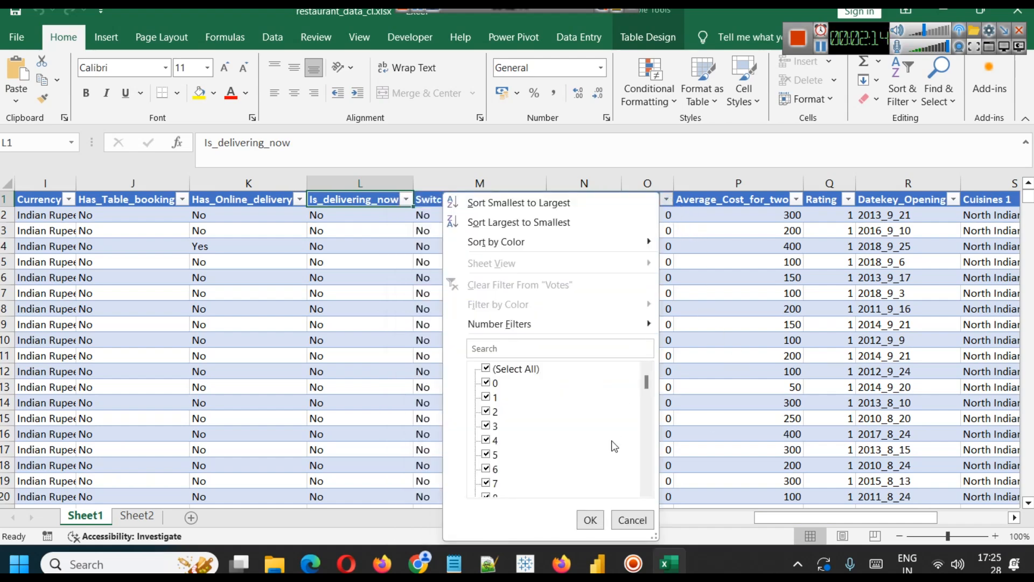
{"action": "scroll", "coordinate": [614, 447], "scroll_direction": "down", "scroll_amount": 2}
{"action": "left_click", "coordinate": [631, 519]}
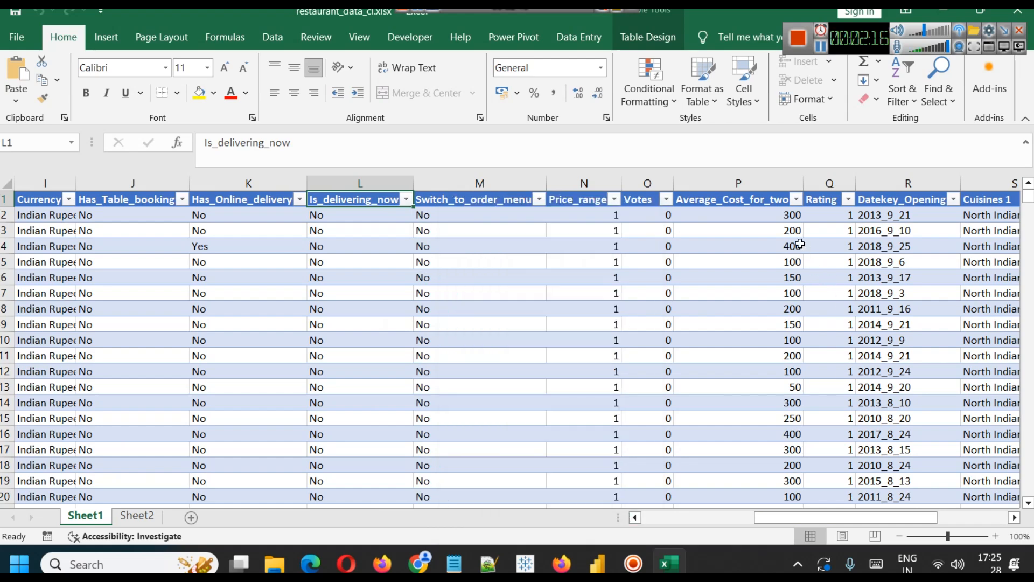
- Examine the distinct values in the Average_Cost_for_two and Rating filter lists and close each without filtering
{"action": "left_click", "coordinate": [796, 199]}
{"action": "scroll", "coordinate": [711, 434], "scroll_direction": "down", "scroll_amount": 10}
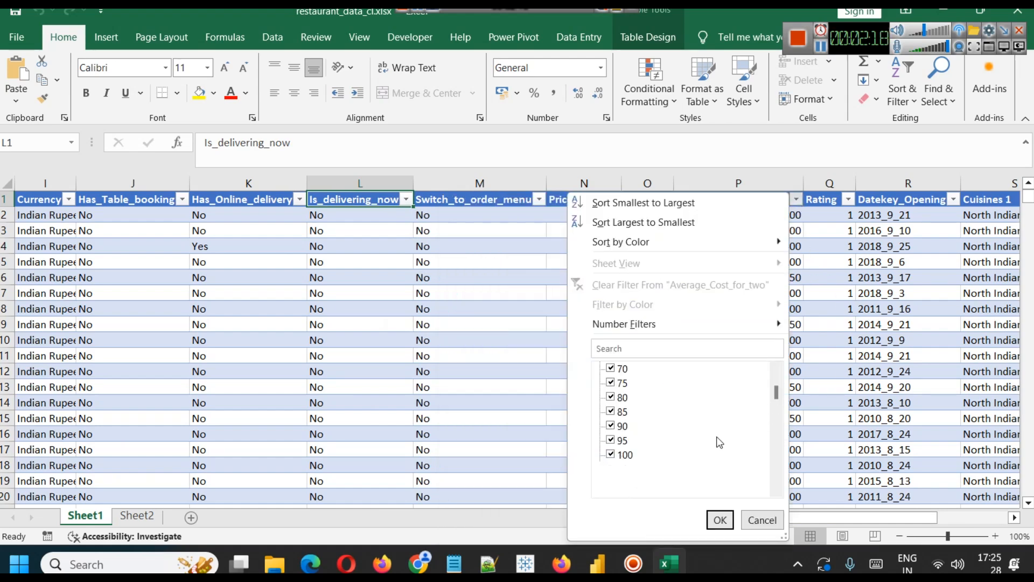
{"action": "scroll", "coordinate": [708, 435], "scroll_direction": "down", "scroll_amount": 5}
{"action": "left_click", "coordinate": [775, 524]}
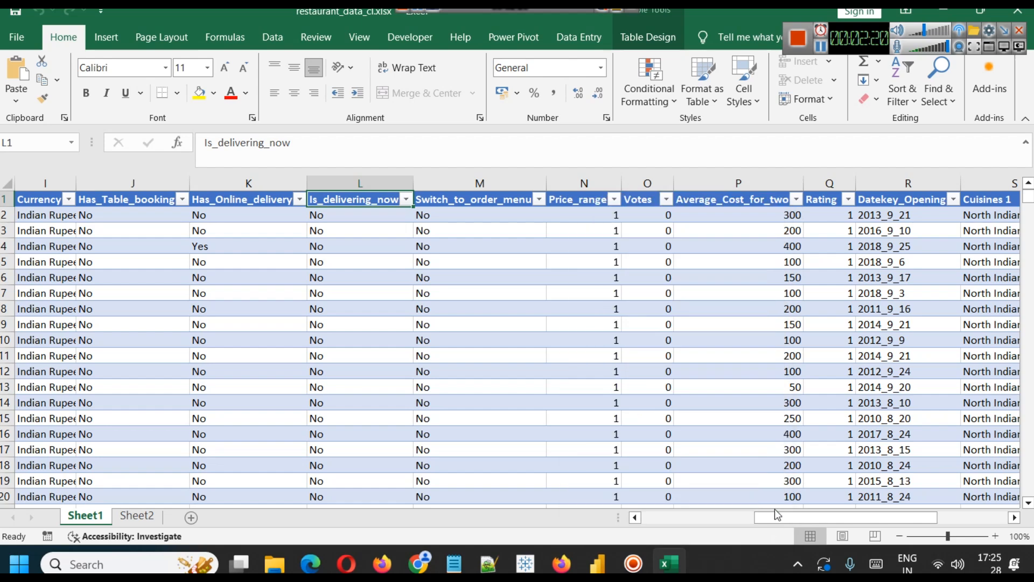
{"action": "left_click", "coordinate": [848, 200]}
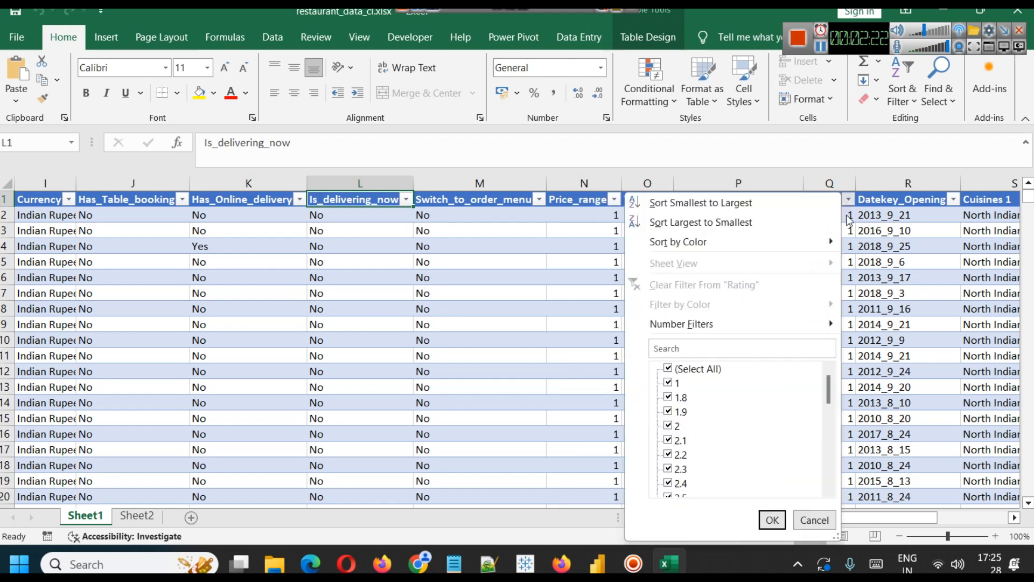
{"action": "scroll", "coordinate": [760, 431], "scroll_direction": "down", "scroll_amount": 8}
{"action": "scroll", "coordinate": [759, 422], "scroll_direction": "up", "scroll_amount": 8}
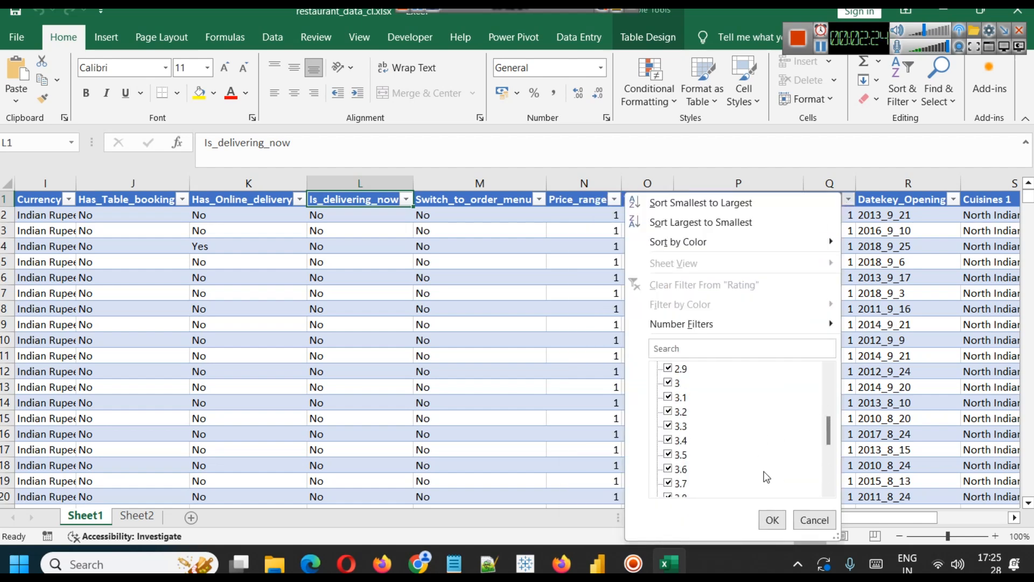
{"action": "left_click", "coordinate": [814, 520]}
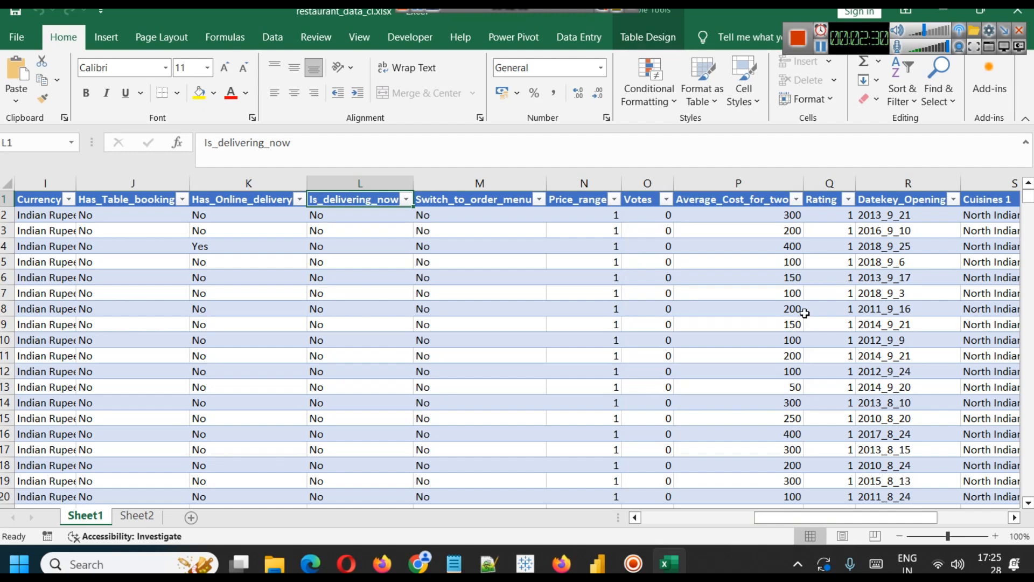
- Examine the dates in the Datekey_Opening filter list and close it without filtering
{"action": "left_click", "coordinate": [954, 199]}
{"action": "scroll", "coordinate": [873, 464], "scroll_direction": "down", "scroll_amount": 6}
{"action": "scroll", "coordinate": [874, 465], "scroll_direction": "down", "scroll_amount": 5}
{"action": "left_click", "coordinate": [926, 521]}
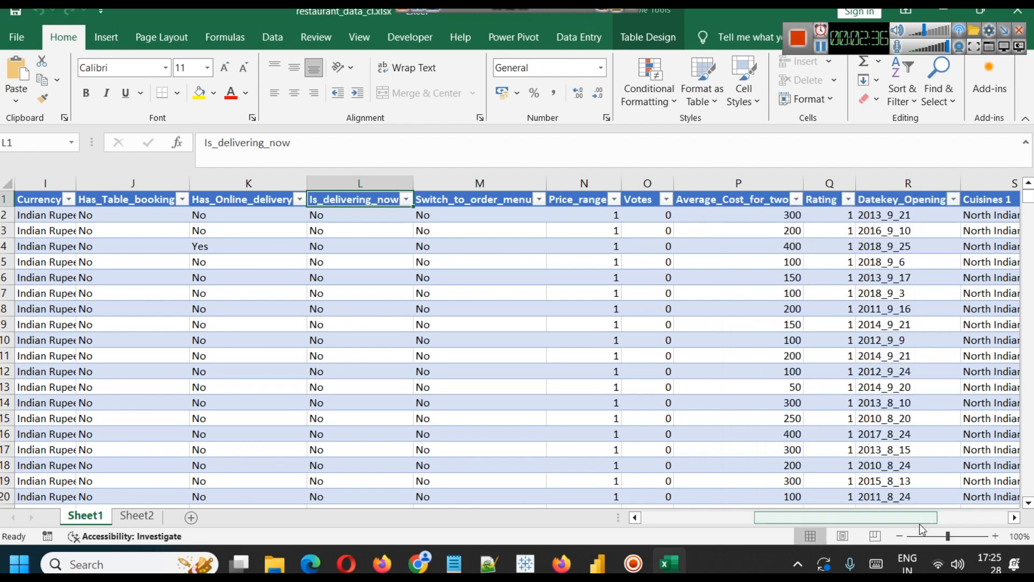
- Examine the Cuisines 1 to Cuisines 8 columns, including rows far down Sheet1
{"action": "left_click", "coordinate": [987, 514]}
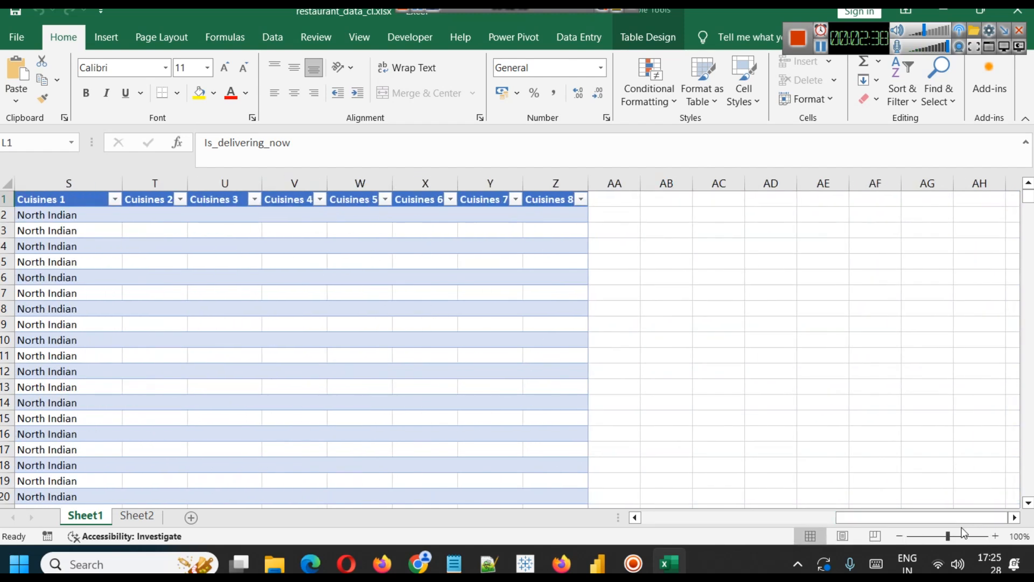
{"action": "left_click_drag", "start_coordinate": [960, 513], "coordinate": [948, 516]}
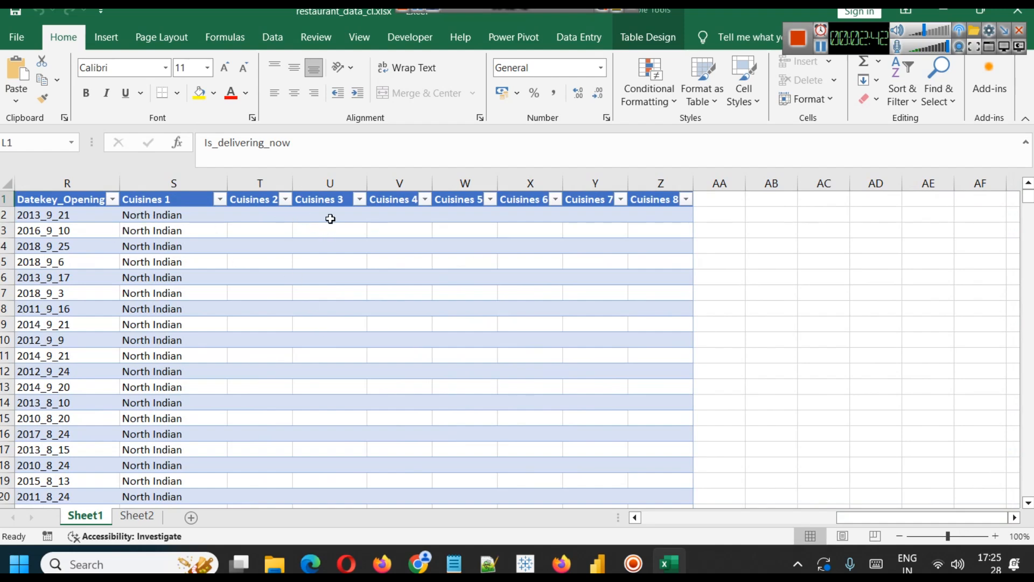
{"action": "scroll", "coordinate": [530, 321], "scroll_direction": "down", "scroll_amount": 12}
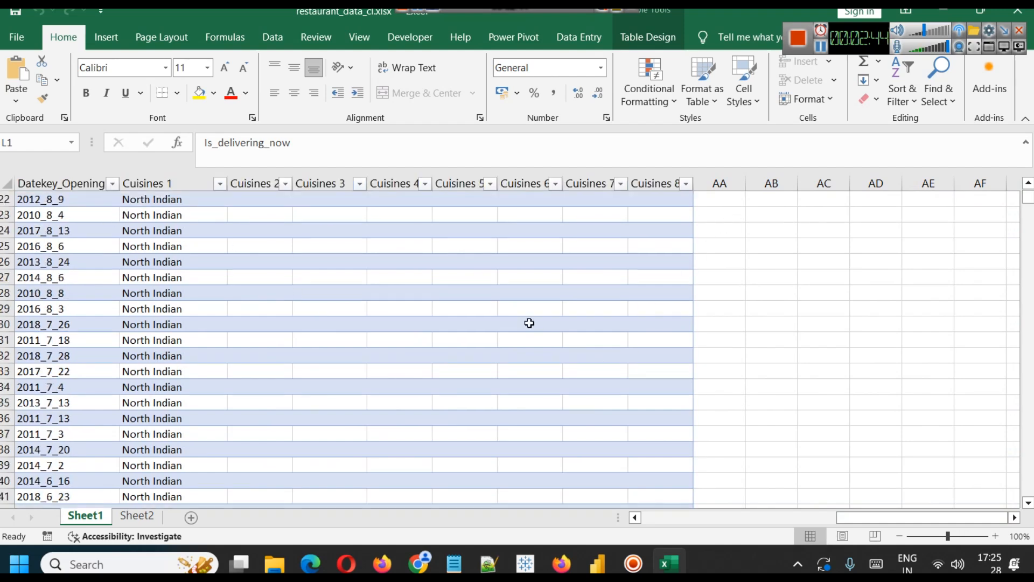
{"action": "scroll", "coordinate": [536, 310], "scroll_direction": "up", "scroll_amount": 12}
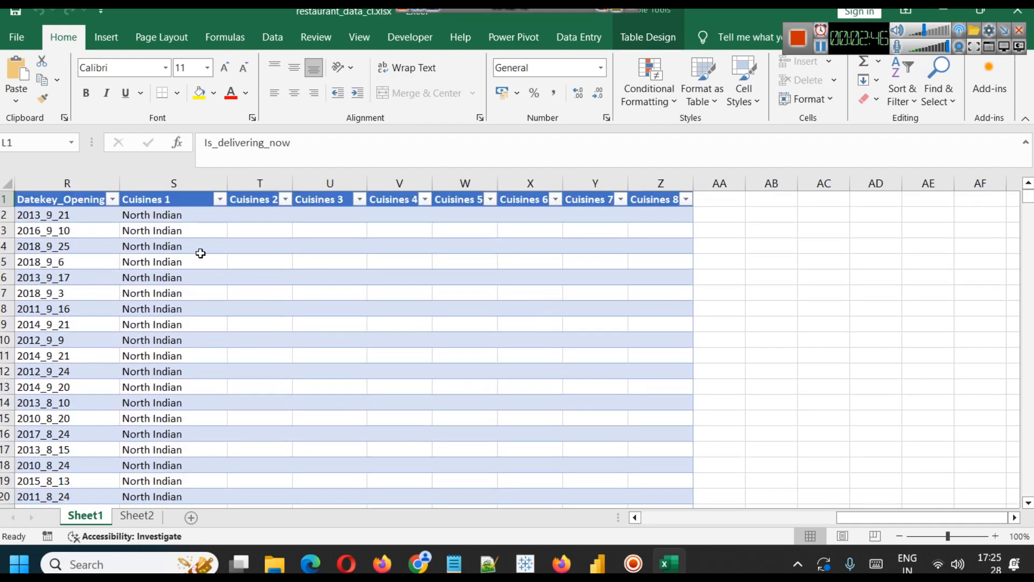
{"action": "left_click_drag", "start_coordinate": [1027, 197], "coordinate": [1028, 261]}
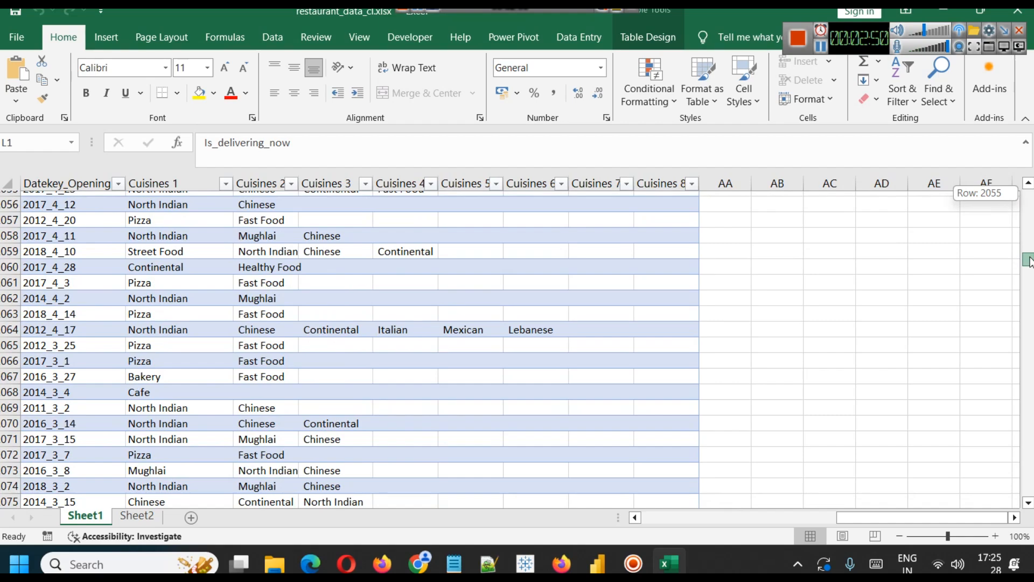
{"action": "left_click_drag", "start_coordinate": [1029, 261], "coordinate": [1029, 404]}
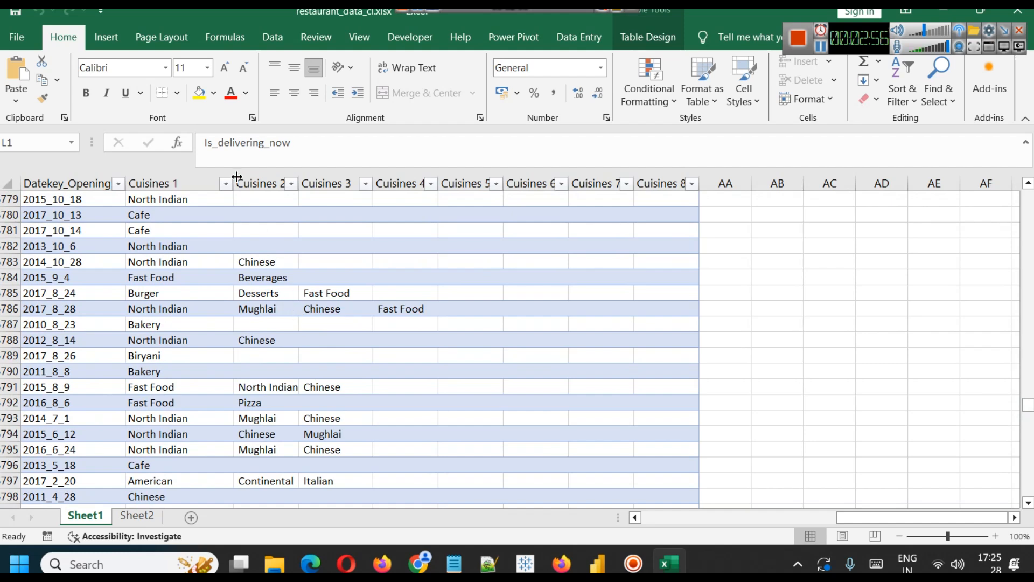
- Examine how multi-cuisine restaurants are split across the Cuisines columns, selecting row 6786's four cuisines in turn, and return to the first row
{"action": "left_click", "coordinate": [261, 260]}
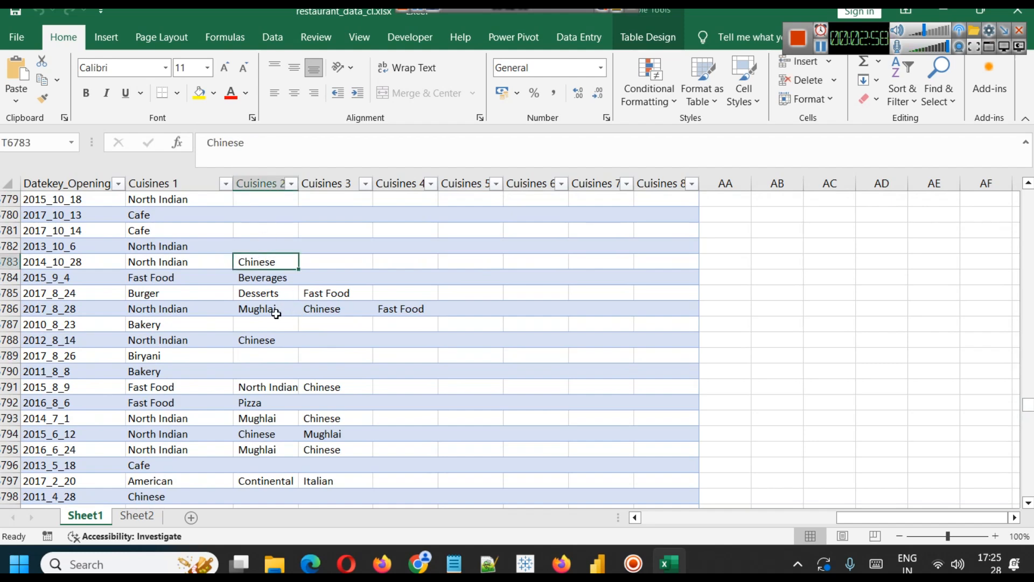
{"action": "left_click", "coordinate": [161, 308]}
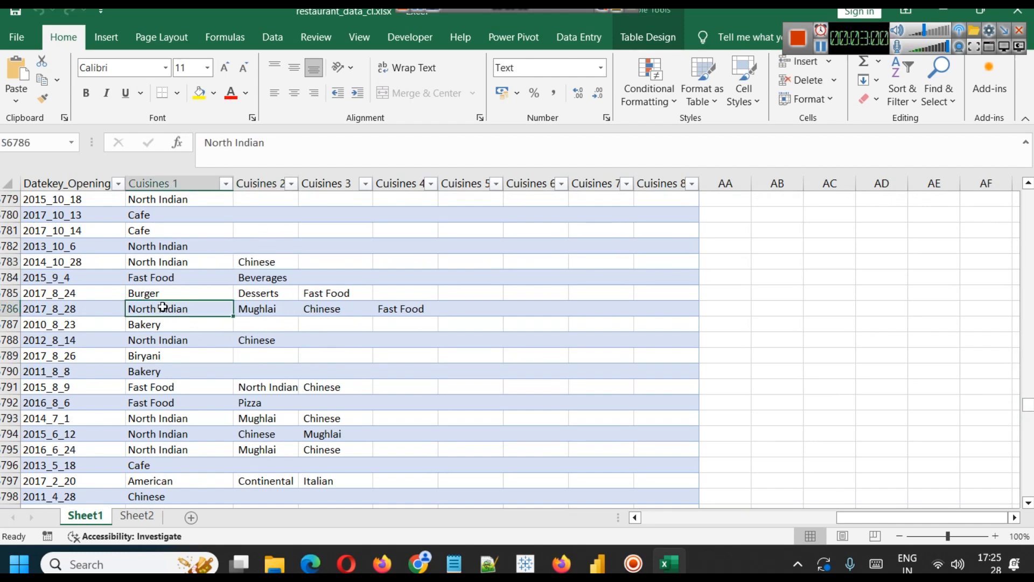
{"action": "left_click", "coordinate": [264, 308]}
{"action": "left_click", "coordinate": [335, 309]}
{"action": "left_click", "coordinate": [411, 308]}
{"action": "scroll", "coordinate": [450, 323], "scroll_direction": "down", "scroll_amount": 17}
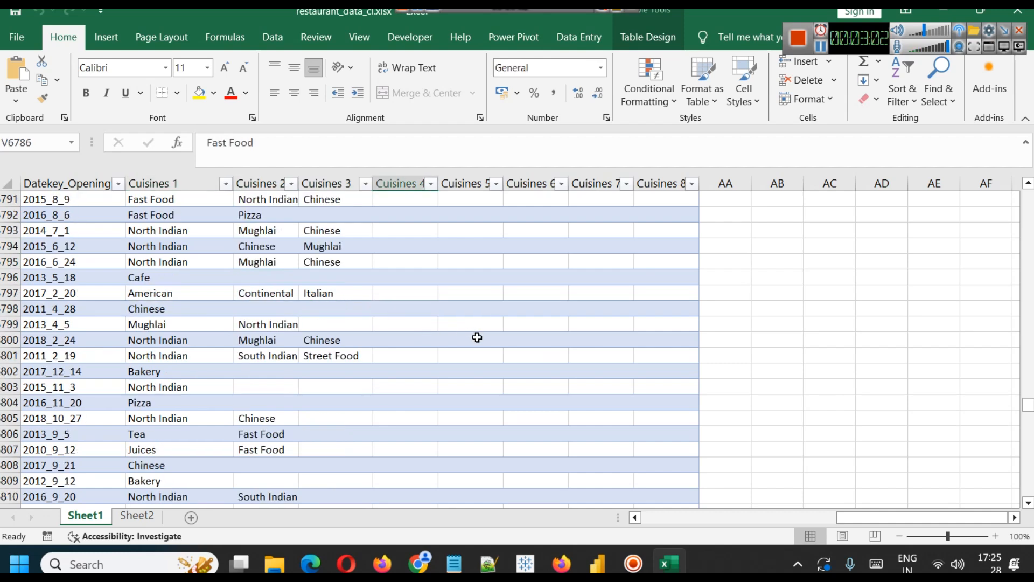
{"action": "scroll", "coordinate": [449, 319], "scroll_direction": "down", "scroll_amount": 20}
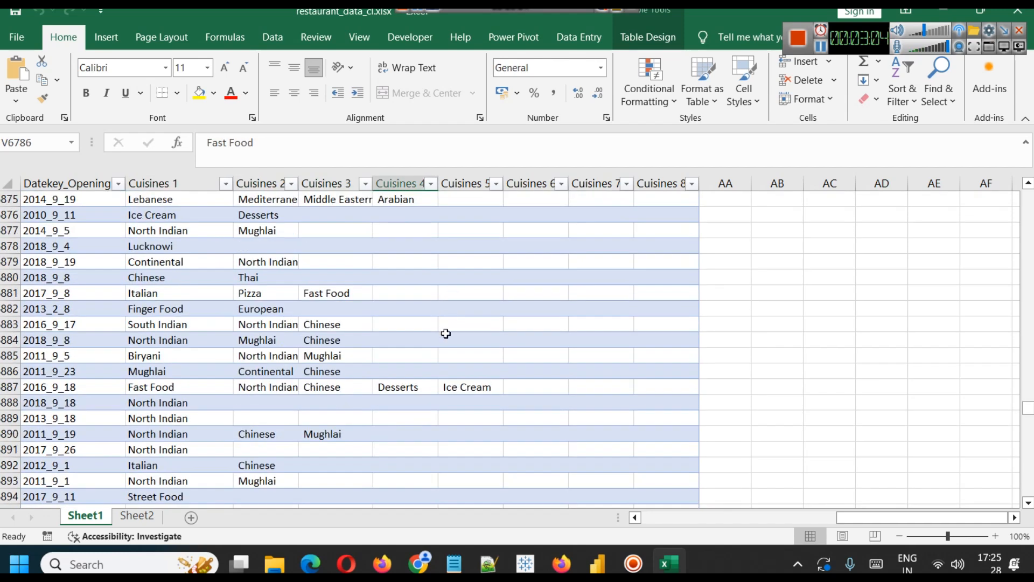
{"action": "scroll", "coordinate": [448, 323], "scroll_direction": "up", "scroll_amount": 14}
{"action": "scroll", "coordinate": [501, 393], "scroll_direction": "down", "scroll_amount": 10}
{"action": "scroll", "coordinate": [501, 392], "scroll_direction": "down", "scroll_amount": 20}
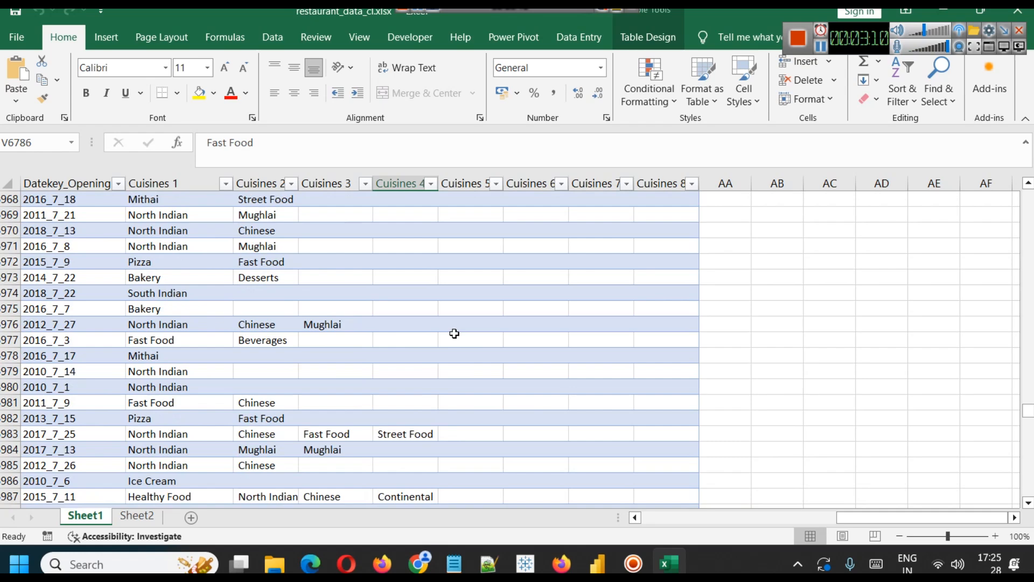
{"action": "left_click_drag", "start_coordinate": [1023, 415], "coordinate": [1004, 180]}
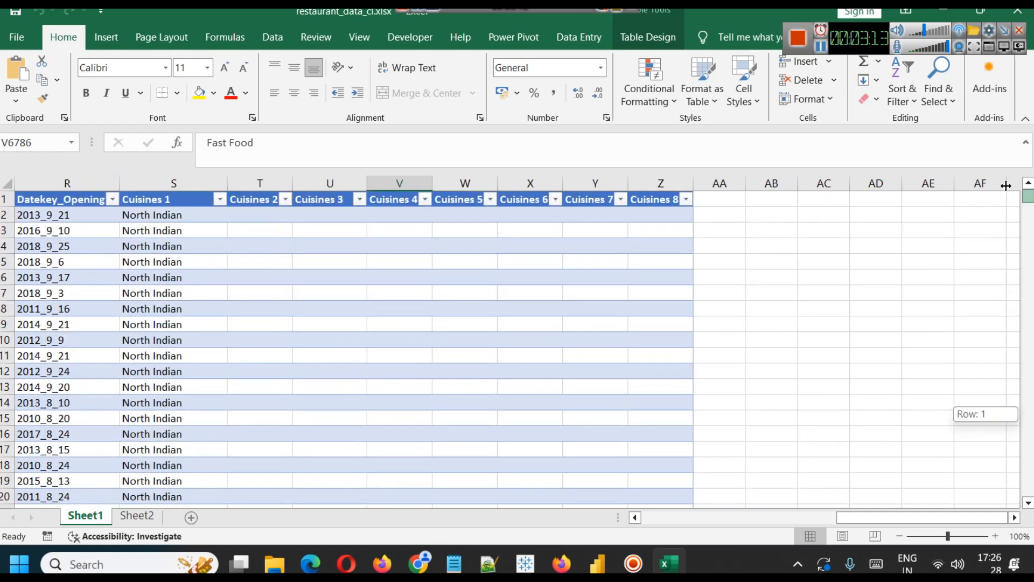
{"action": "left_click", "coordinate": [821, 47]}
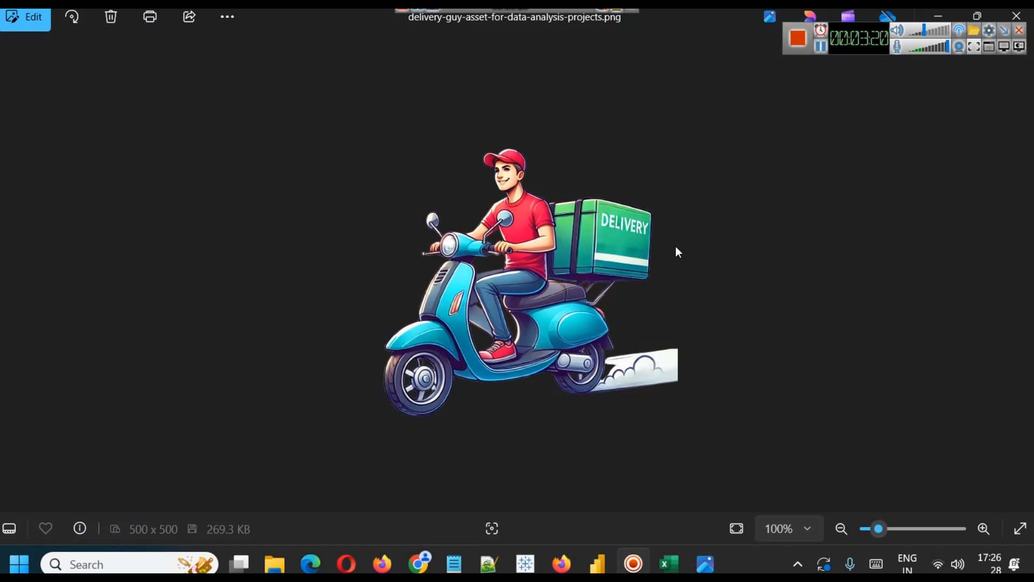
{"action": "left_click", "coordinate": [821, 47]}
{"action": "left_click", "coordinate": [821, 46]}
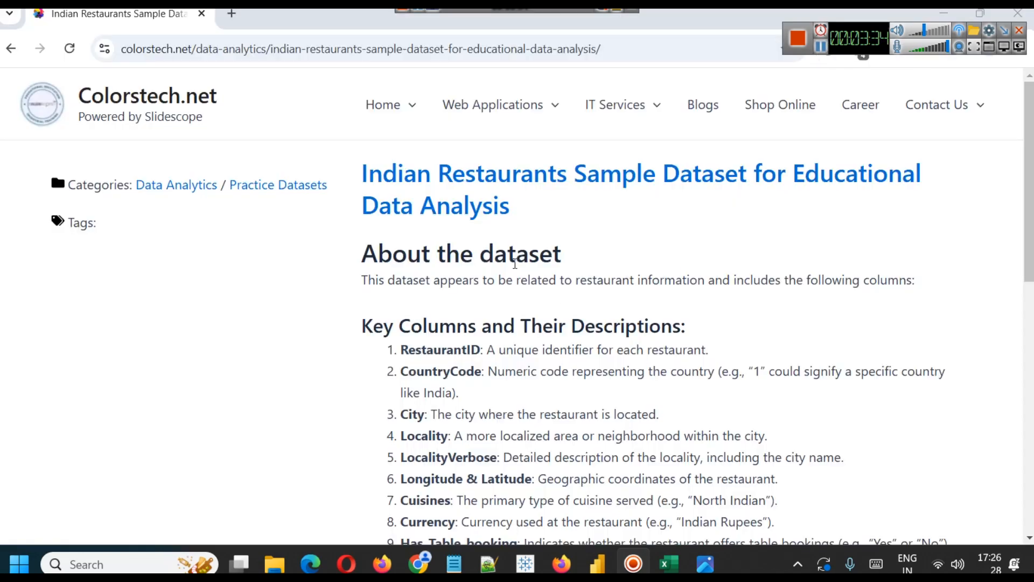
- Read the column descriptions, observations and dataset link on the Colorstech.net Indian Restaurants Sample Dataset page
{"action": "scroll", "coordinate": [463, 274], "scroll_direction": "down", "scroll_amount": 10}
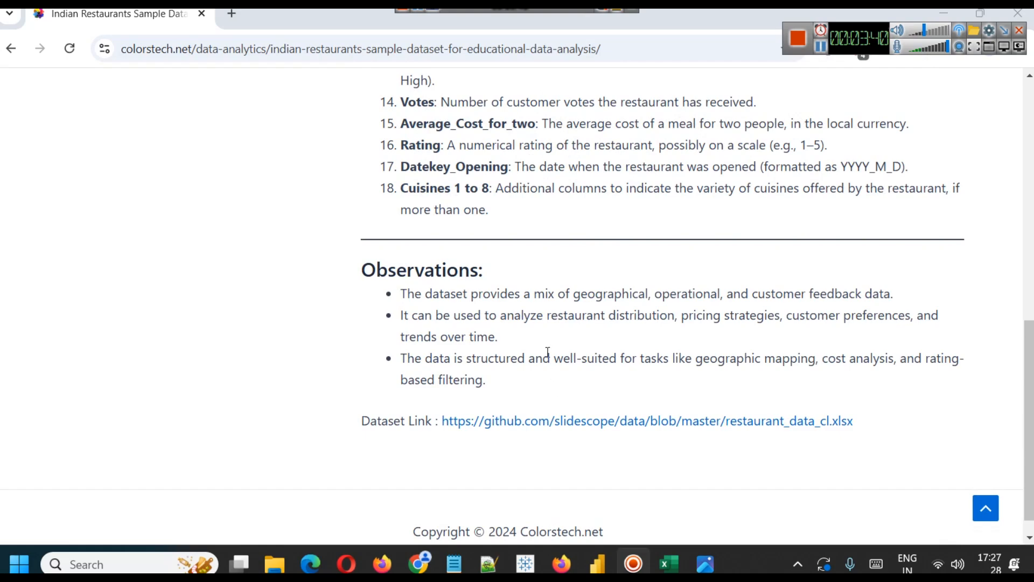
{"action": "scroll", "coordinate": [538, 364], "scroll_direction": "up", "scroll_amount": 10}
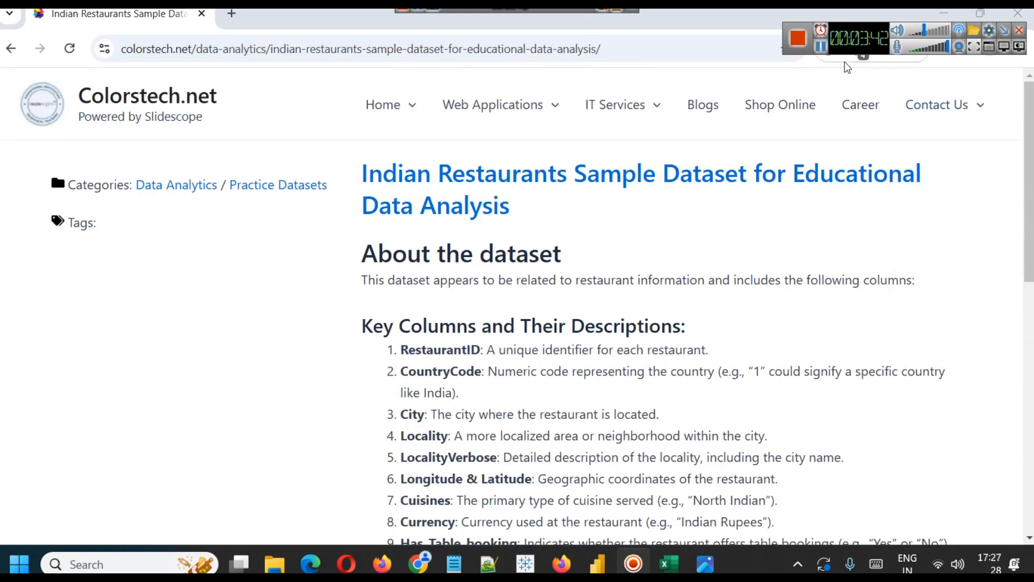
- Switch to the blank Power BI Desktop report and expand its ribbon to the full layout
{"action": "left_click", "coordinate": [821, 50]}
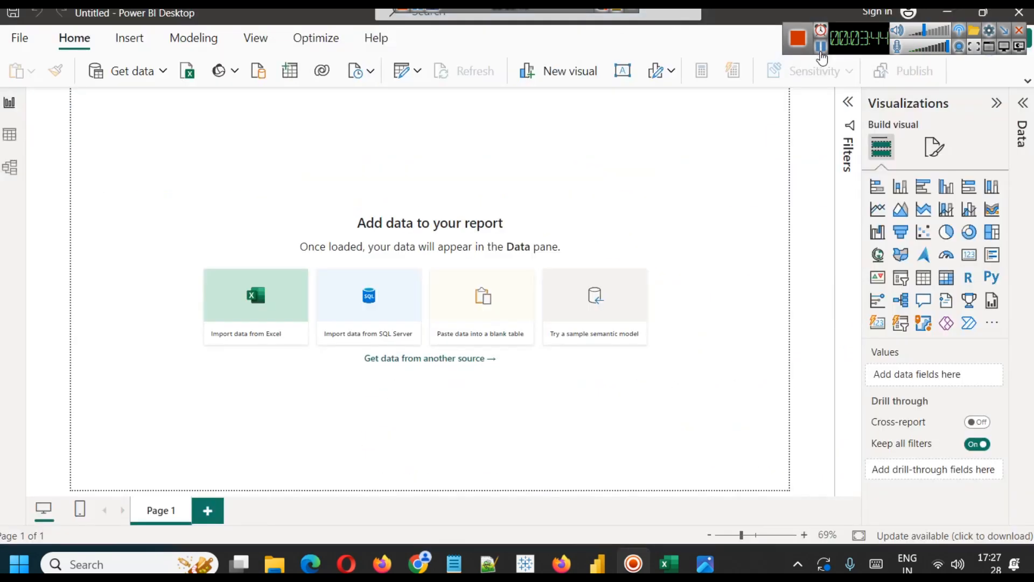
{"action": "left_click", "coordinate": [1028, 82]}
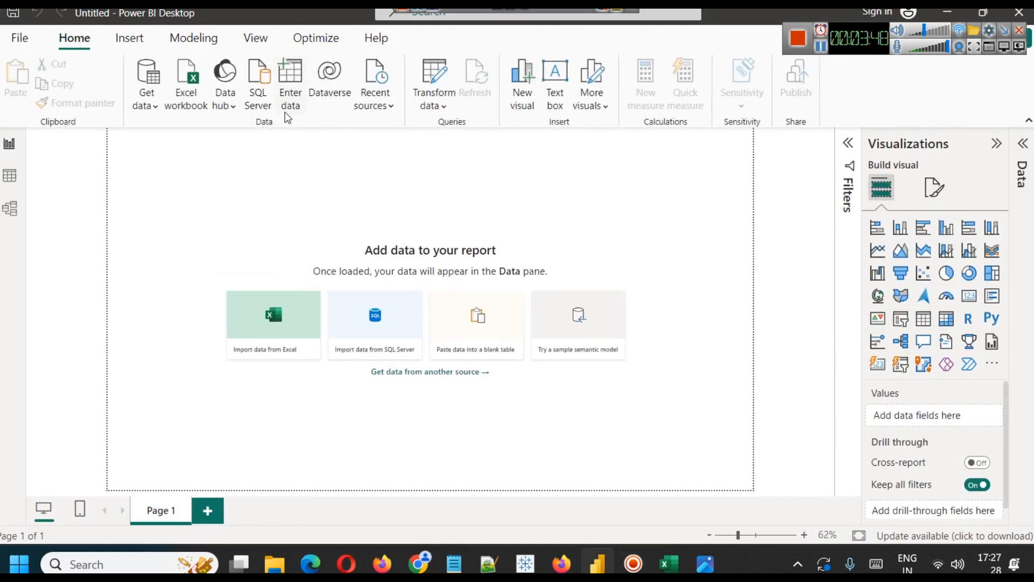
{"action": "left_click_drag", "start_coordinate": [858, 46], "coordinate": [829, 35]}
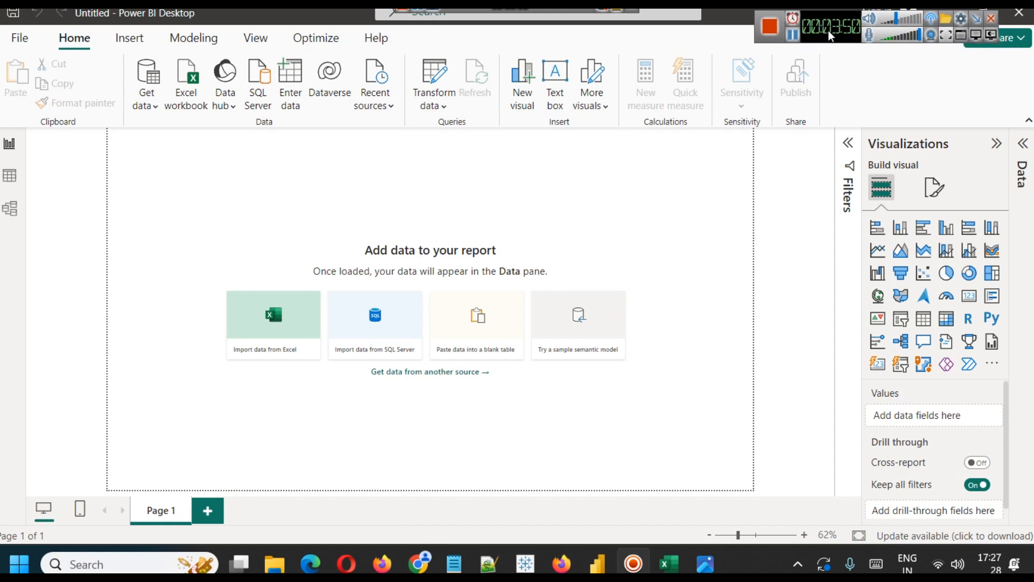
- Connect to the Excel workbook restaurant_data_cl.xlsx as the report's data source
{"action": "left_click", "coordinate": [154, 106]}
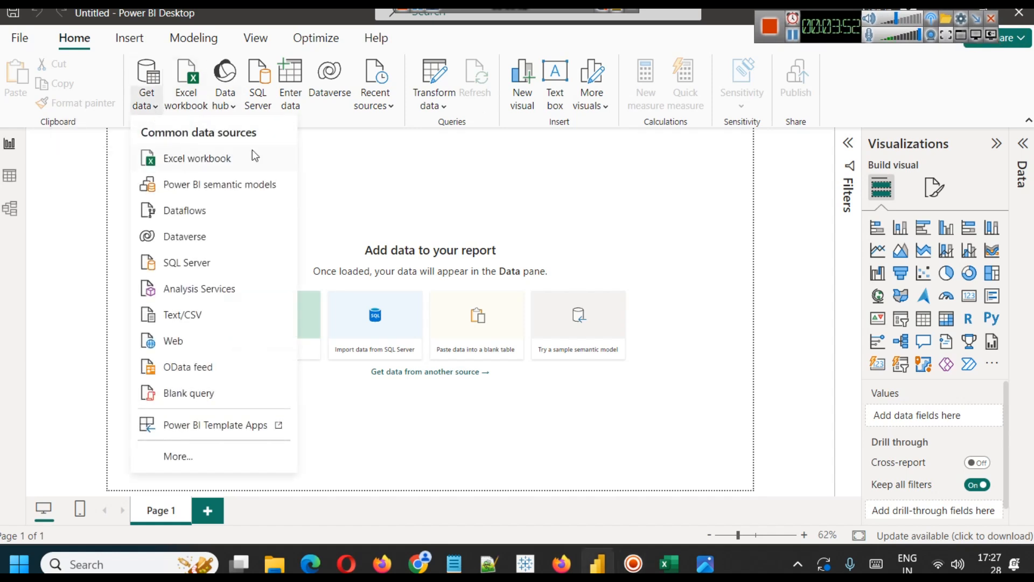
{"action": "left_click", "coordinate": [791, 36]}
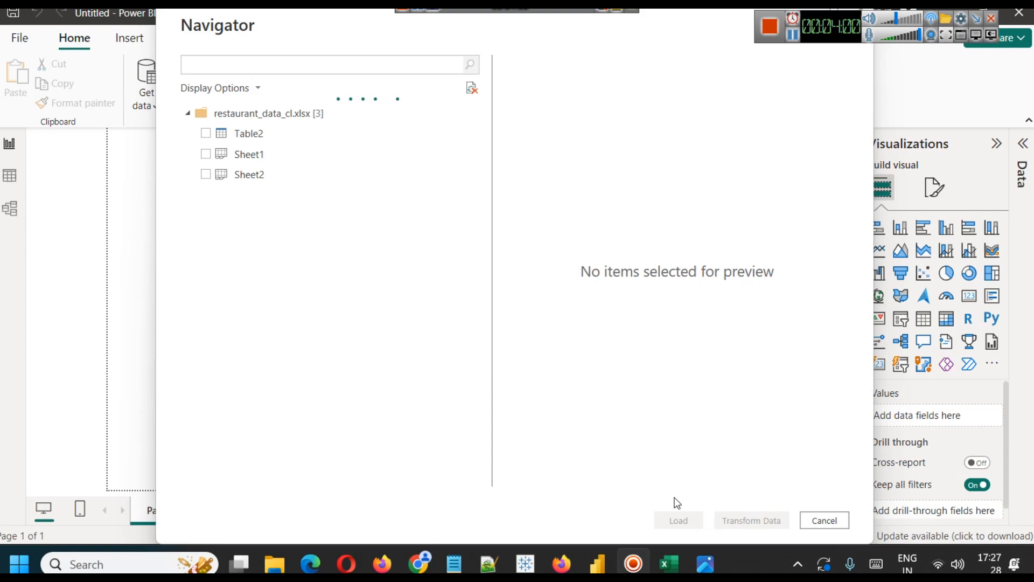
- Switch to the restaurant_data_cl.xlsx workbook in Excel and check the table name of the data on Sheet1
{"action": "left_click", "coordinate": [668, 552]}
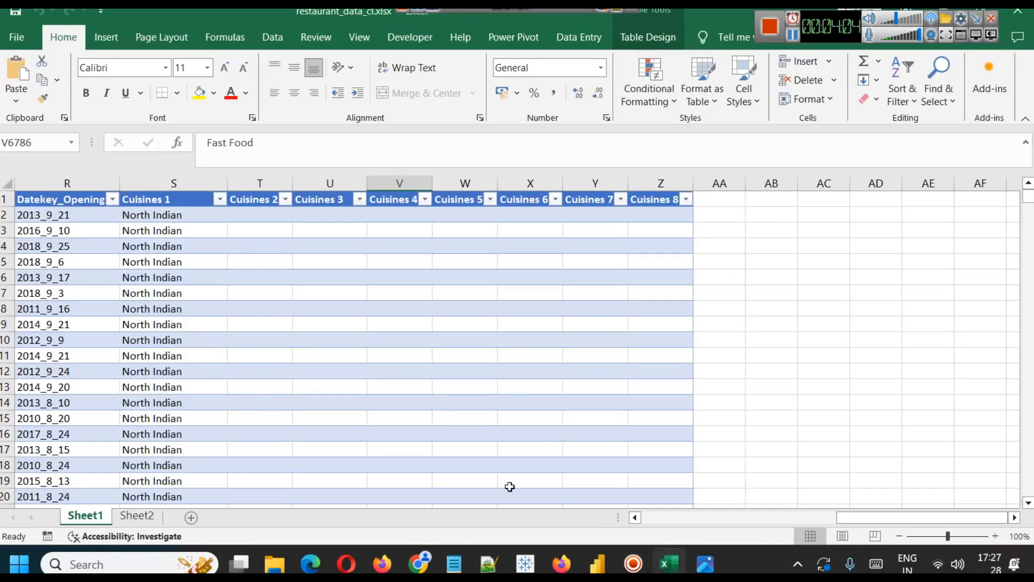
{"action": "left_click", "coordinate": [759, 519]}
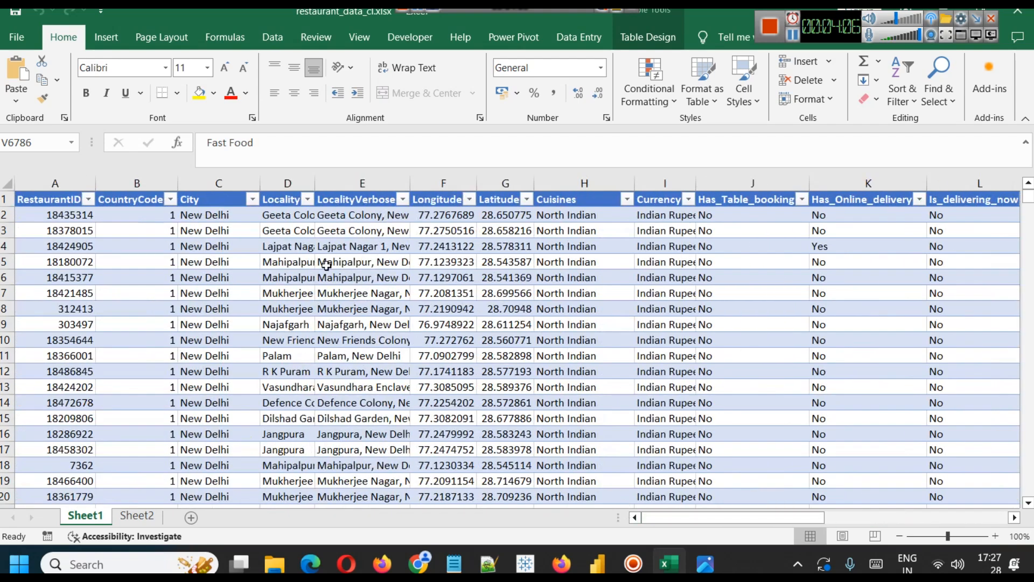
{"action": "left_click", "coordinate": [36, 203]}
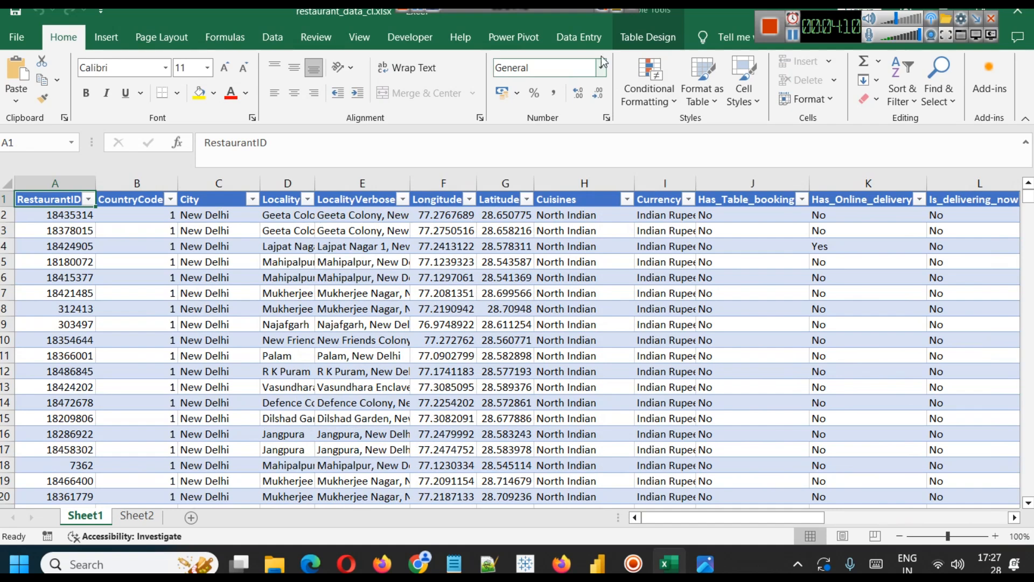
{"action": "left_click", "coordinate": [648, 37]}
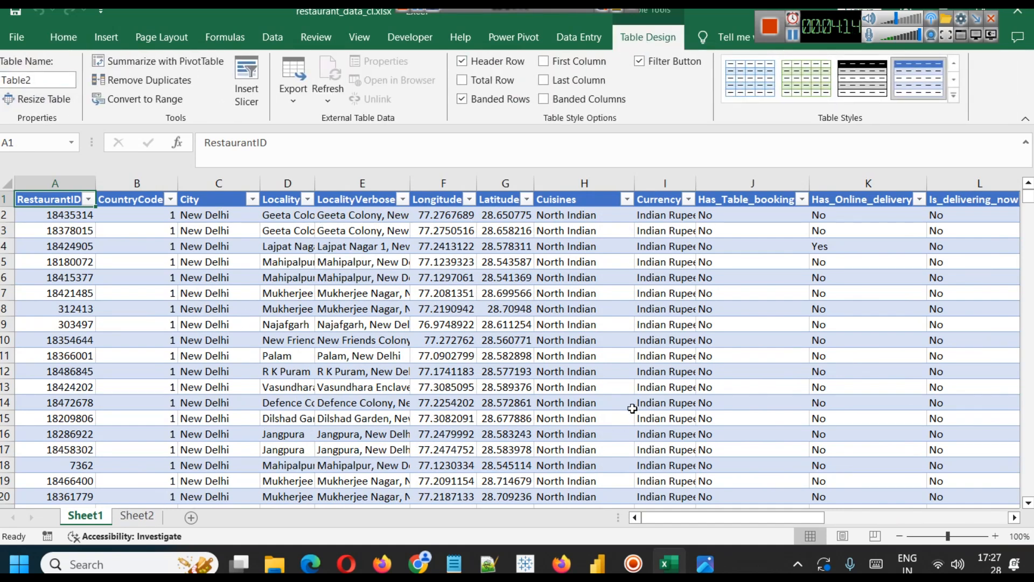
- Return to Power BI Desktop and load Sheet1 and Sheet2 from the workbook
{"action": "left_click", "coordinate": [596, 563]}
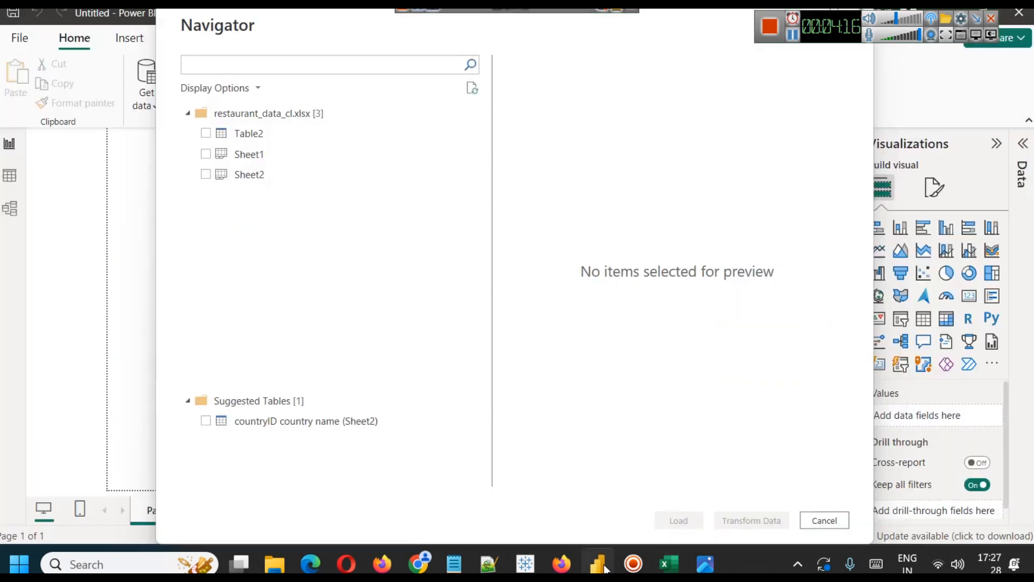
{"action": "left_click", "coordinate": [207, 155]}
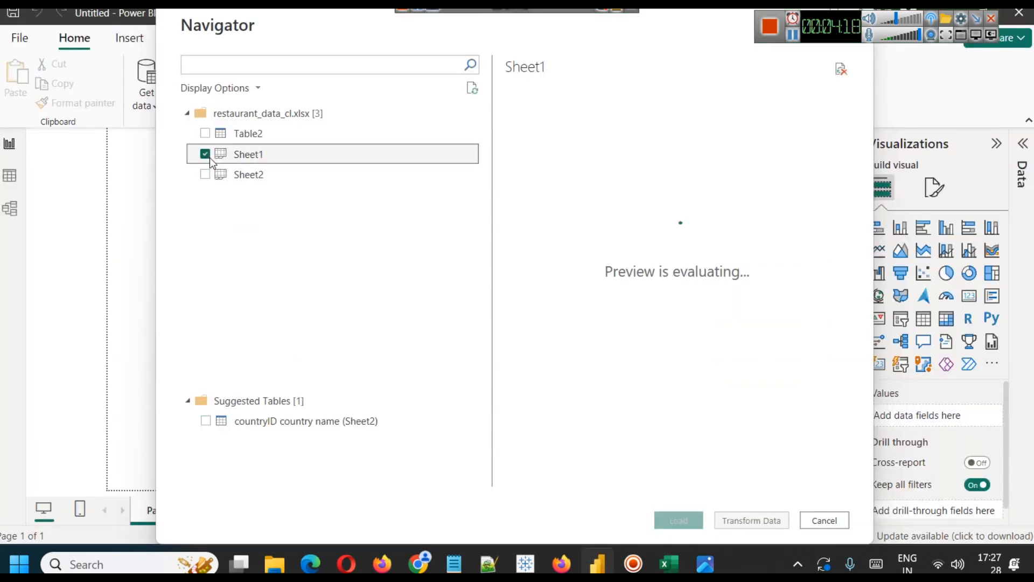
{"action": "left_click", "coordinate": [208, 176]}
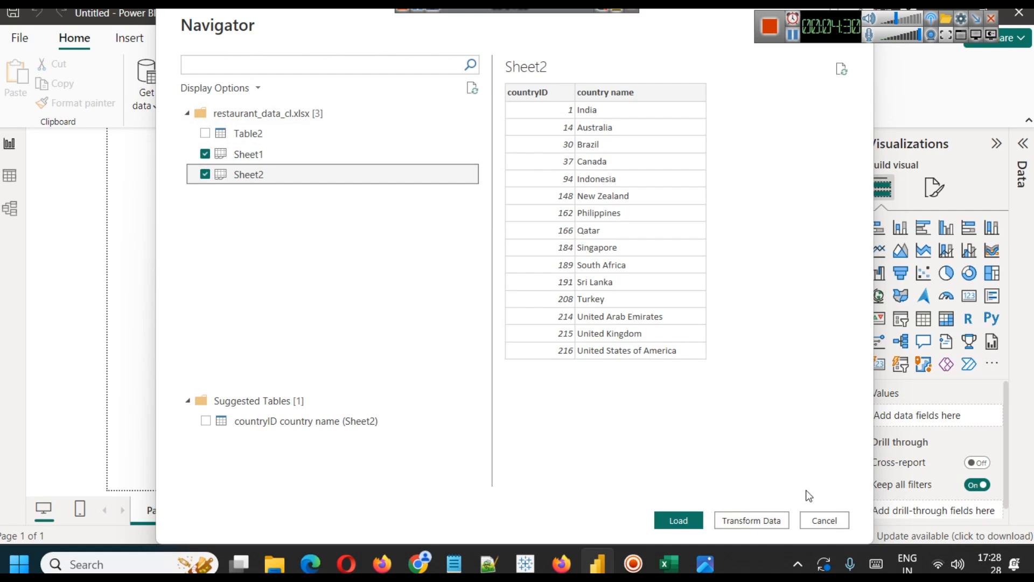
{"action": "left_click", "coordinate": [679, 520]}
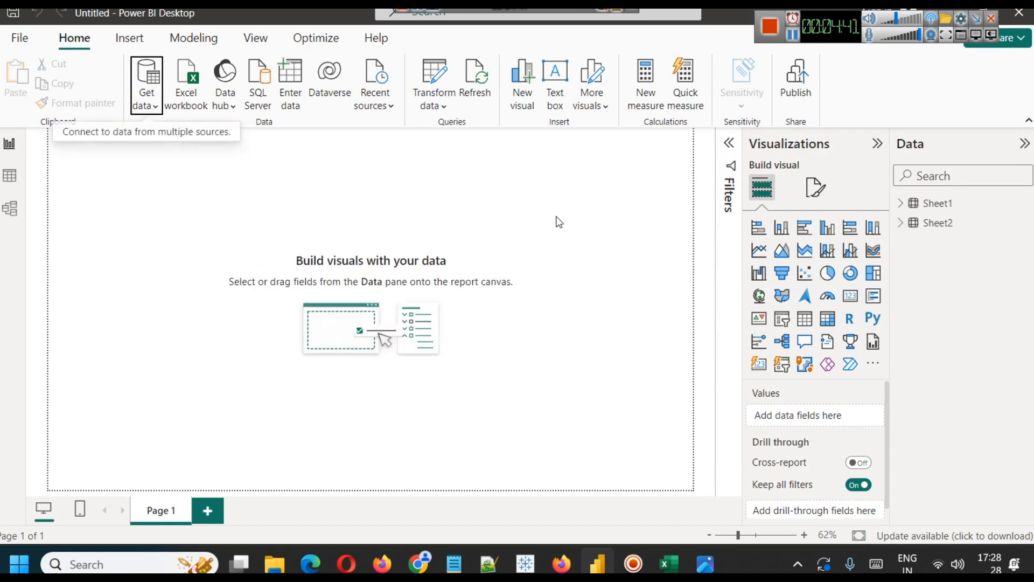
- Look through the fields of both loaded tables and rename the Sheet1 table as restaurants
{"action": "left_click", "coordinate": [903, 204]}
{"action": "scroll", "coordinate": [976, 314], "scroll_direction": "down", "scroll_amount": 5}
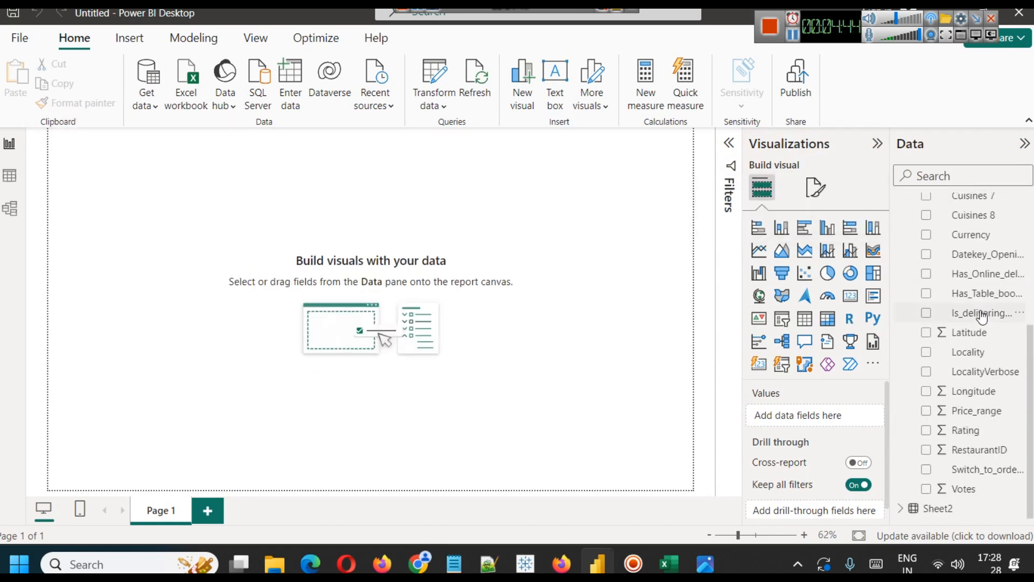
{"action": "left_click", "coordinate": [901, 508]}
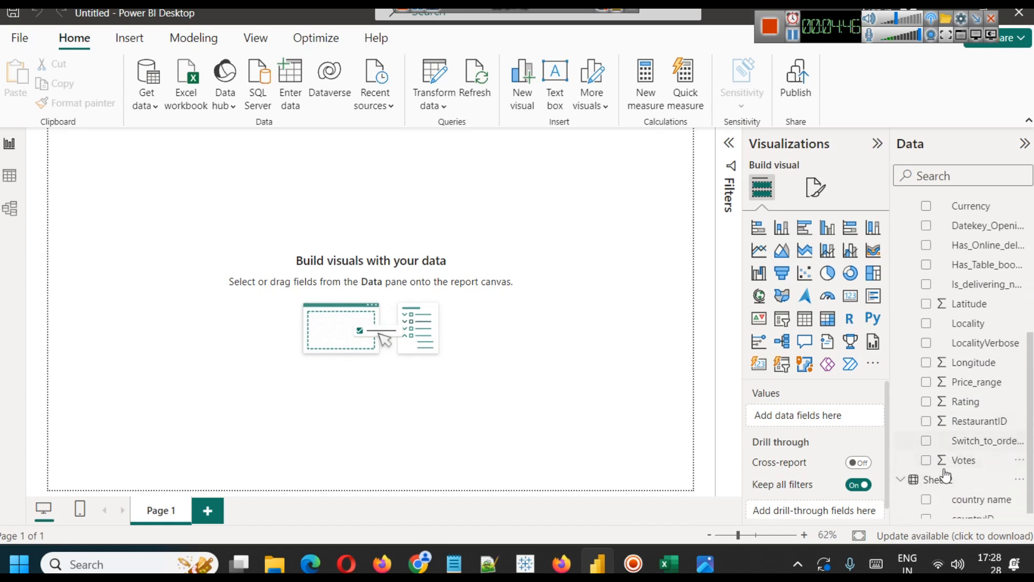
{"action": "scroll", "coordinate": [964, 473], "scroll_direction": "up", "scroll_amount": 5}
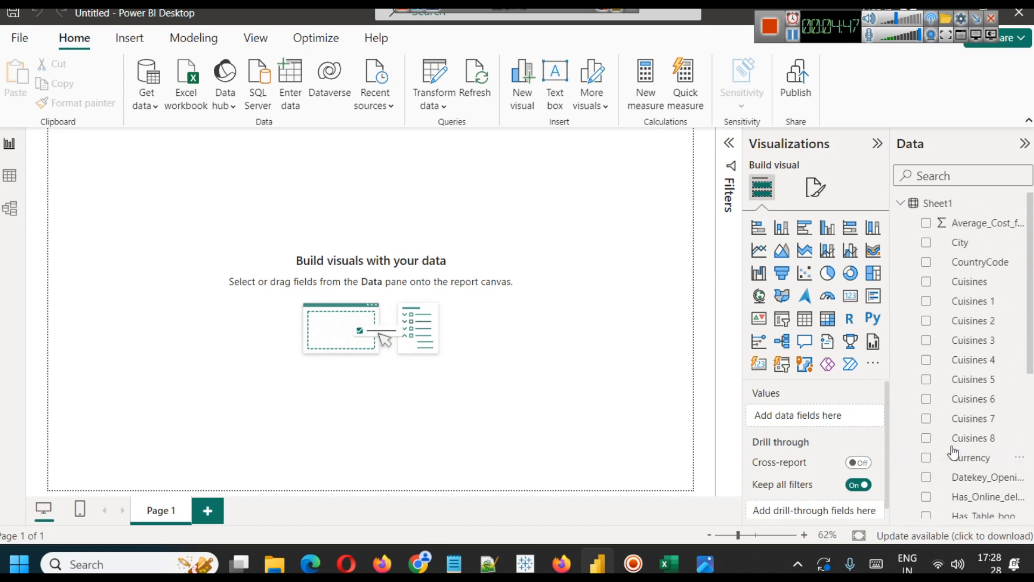
{"action": "right_click", "coordinate": [936, 205]}
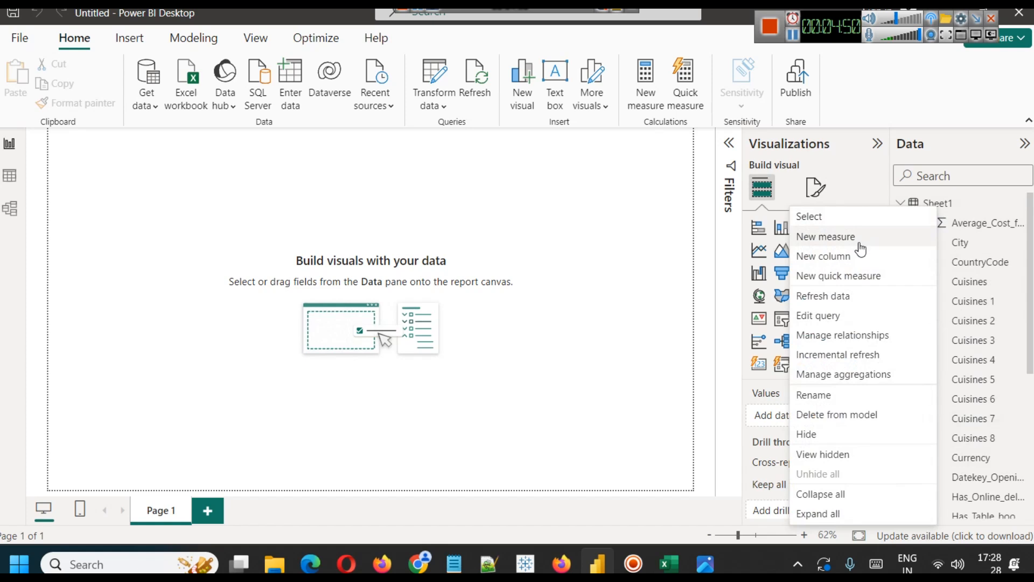
{"action": "left_click", "coordinate": [820, 395]}
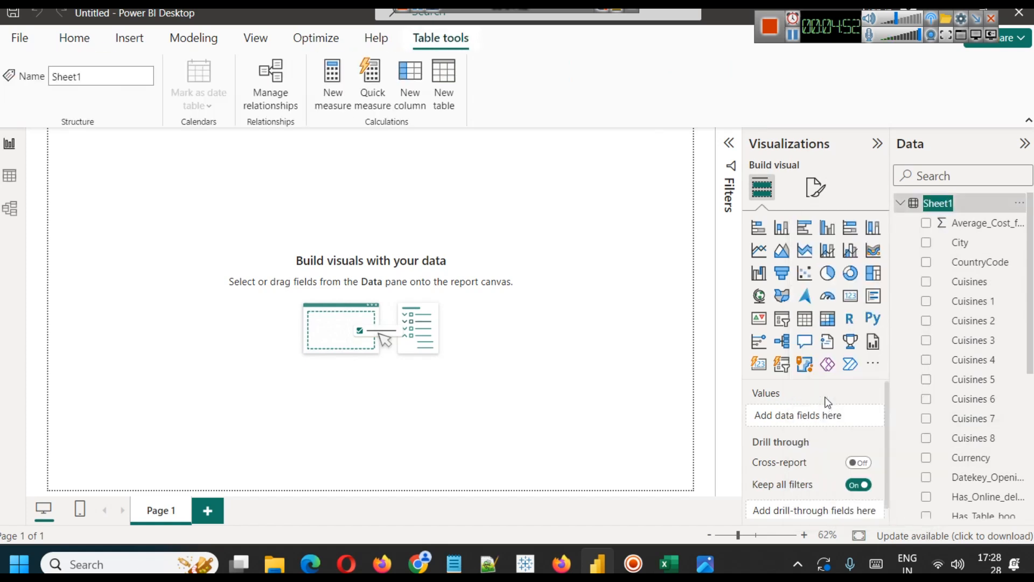
{"action": "type", "text": "res"}
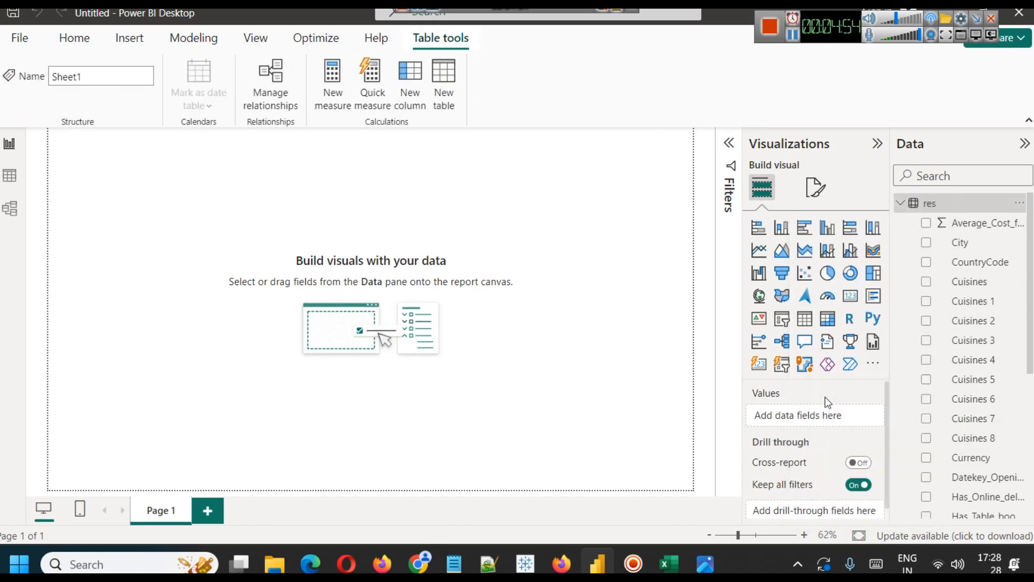
{"action": "type", "text": "taurants"}
- Rename the Sheet2 table as countries
{"action": "scroll", "coordinate": [931, 415], "scroll_direction": "down", "scroll_amount": 5}
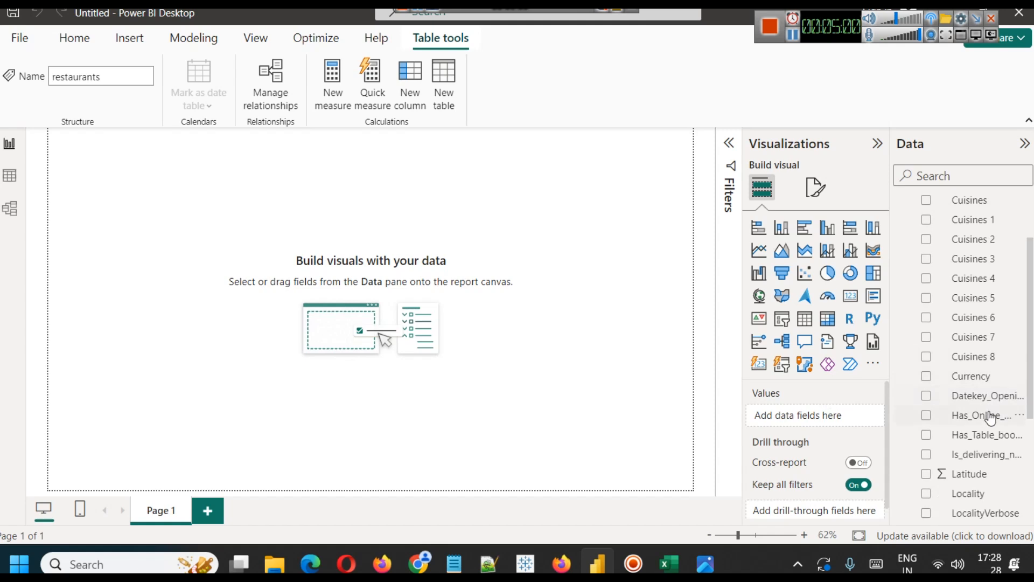
{"action": "right_click", "coordinate": [947, 476]}
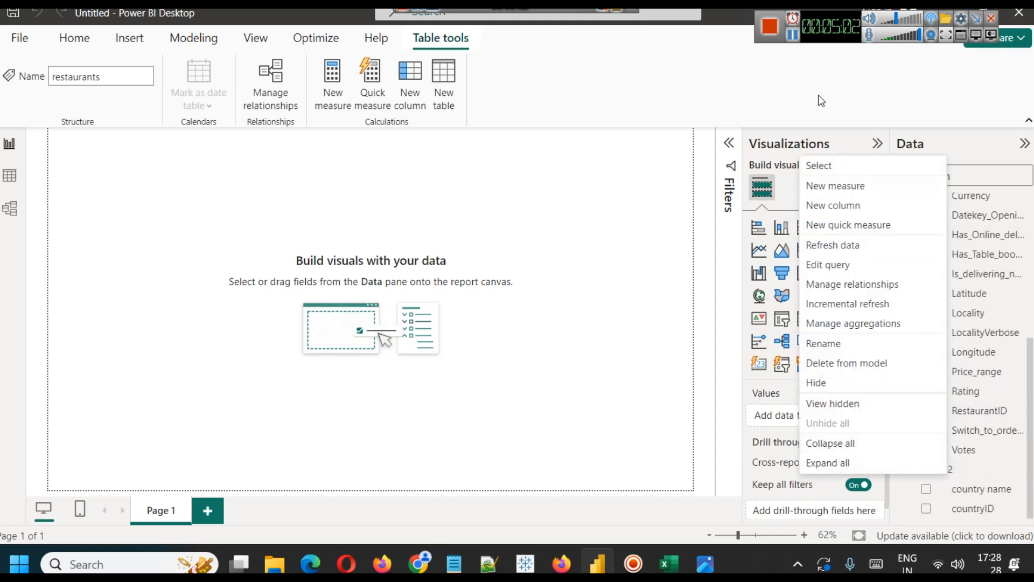
{"action": "left_click", "coordinate": [856, 344]}
{"action": "type", "text": "countries"}
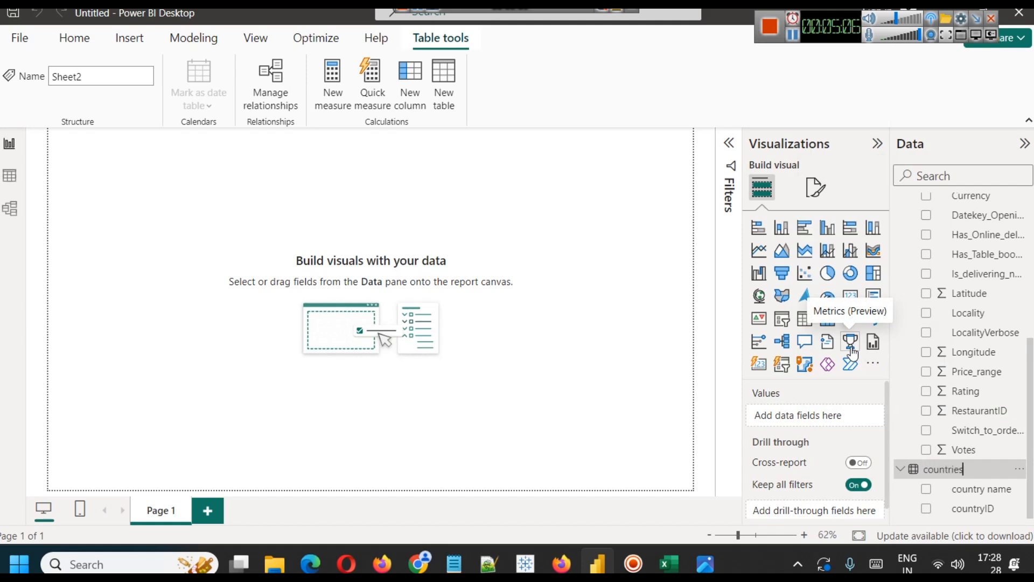
{"action": "key", "text": "Return"}
{"action": "scroll", "coordinate": [1009, 396], "scroll_direction": "up", "scroll_amount": 5}
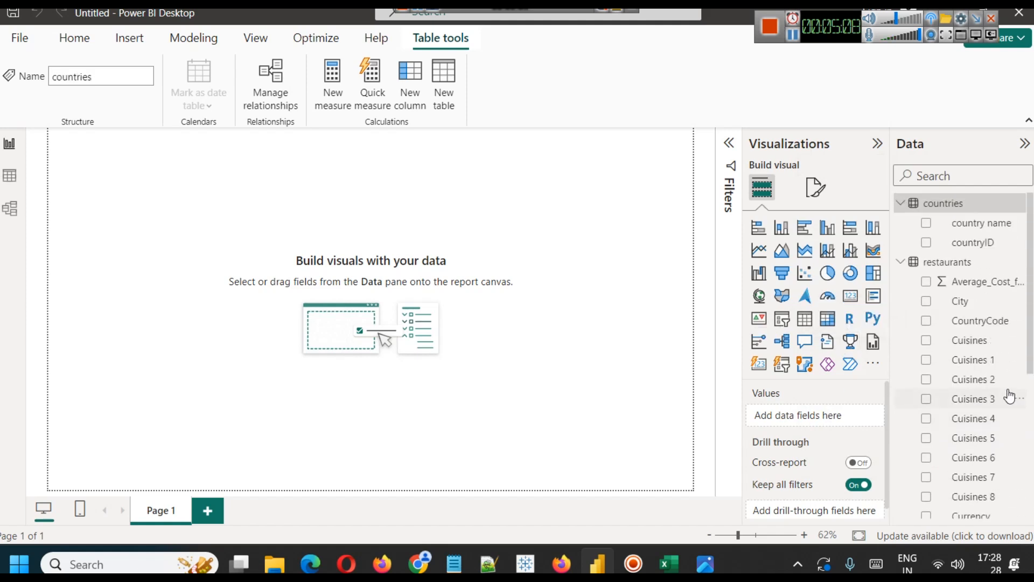
- View the countries table's data, and spread the countries and restaurants tables apart in the model diagram with the properties collapsed
{"action": "left_click", "coordinate": [10, 177]}
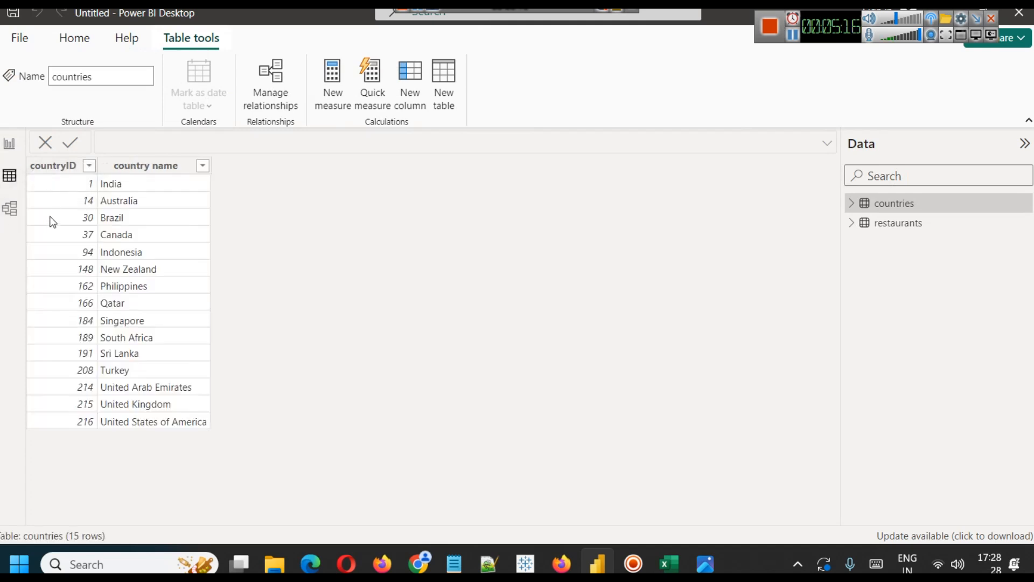
{"action": "left_click", "coordinate": [12, 209]}
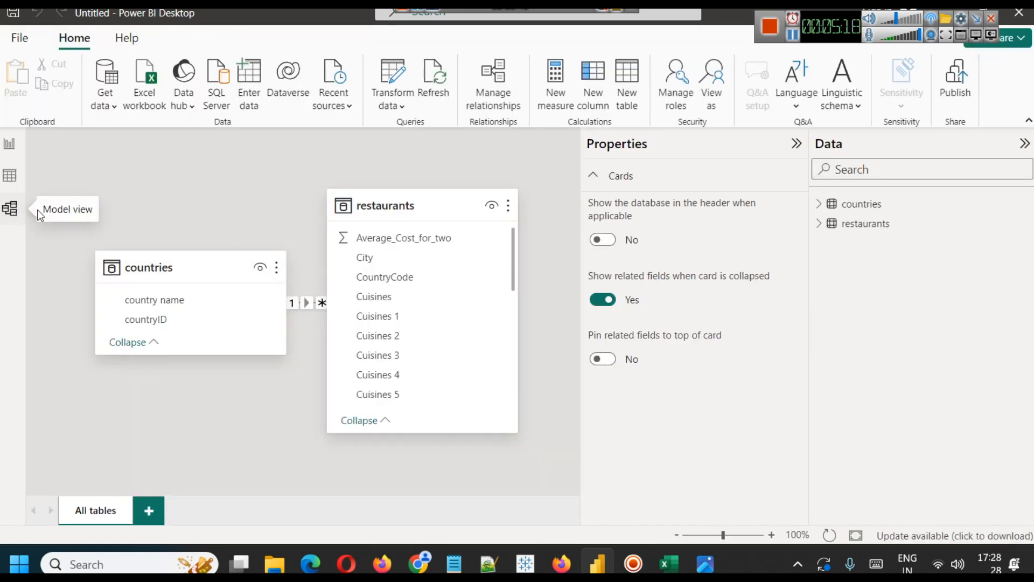
{"action": "left_click_drag", "start_coordinate": [180, 256], "coordinate": [171, 247]}
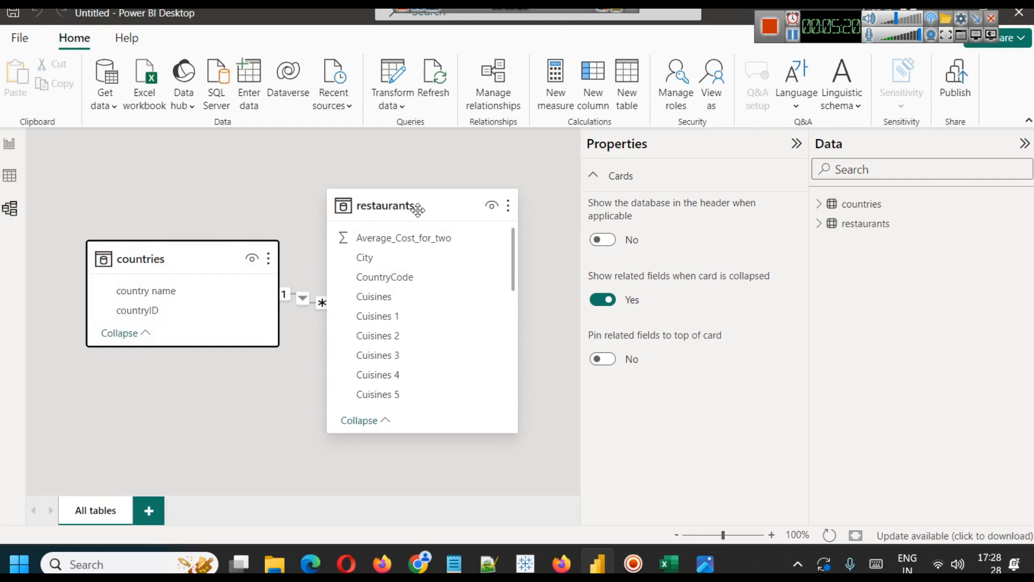
{"action": "left_click_drag", "start_coordinate": [417, 209], "coordinate": [452, 209]}
{"action": "left_click", "coordinate": [796, 143]}
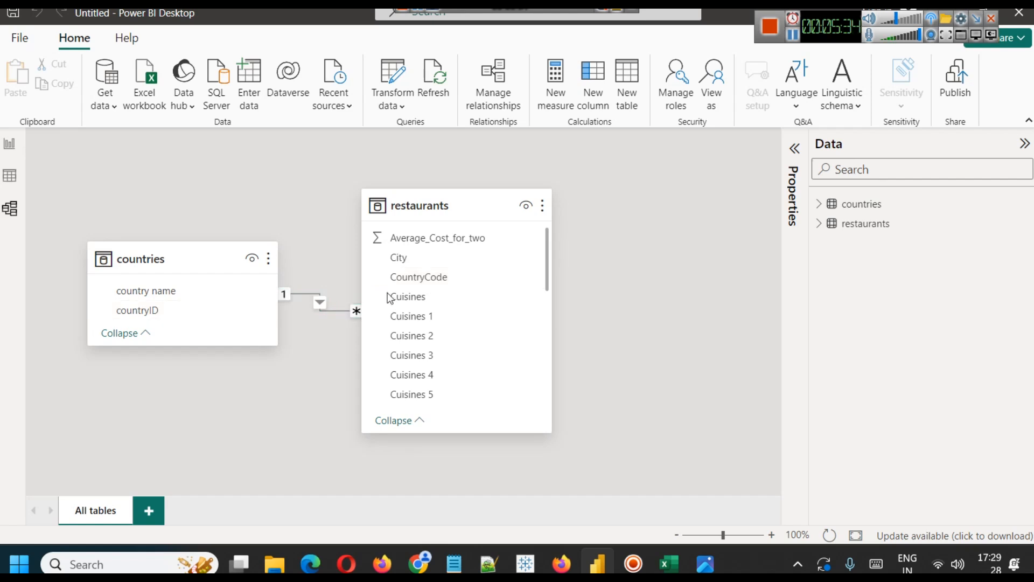
- Review the columns, cardinality and cross filter direction of the restaurants to countries relationship, and return to the report page
{"action": "left_click", "coordinate": [491, 78]}
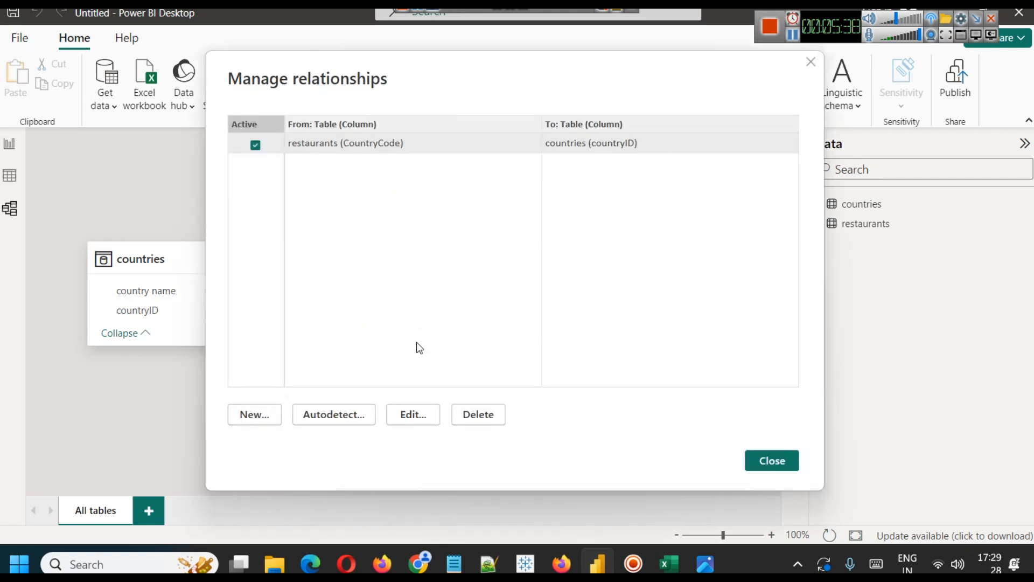
{"action": "left_click", "coordinate": [412, 424]}
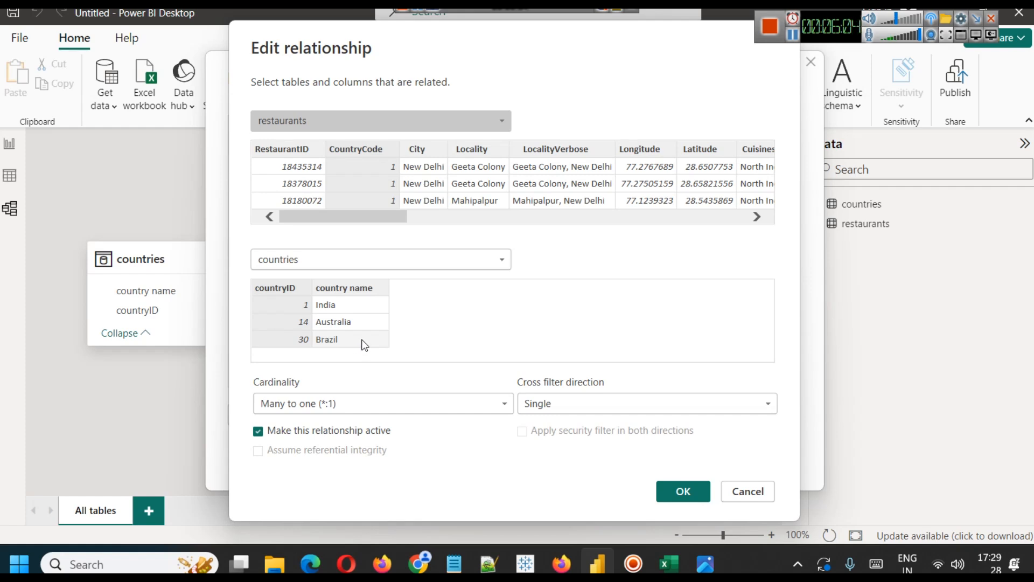
{"action": "left_click", "coordinate": [683, 490]}
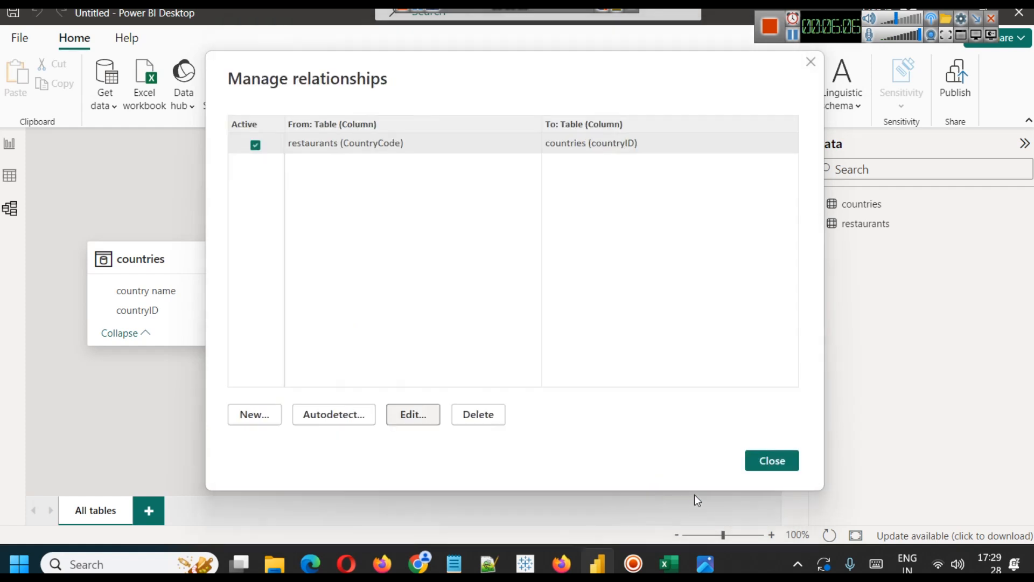
{"action": "left_click", "coordinate": [777, 461]}
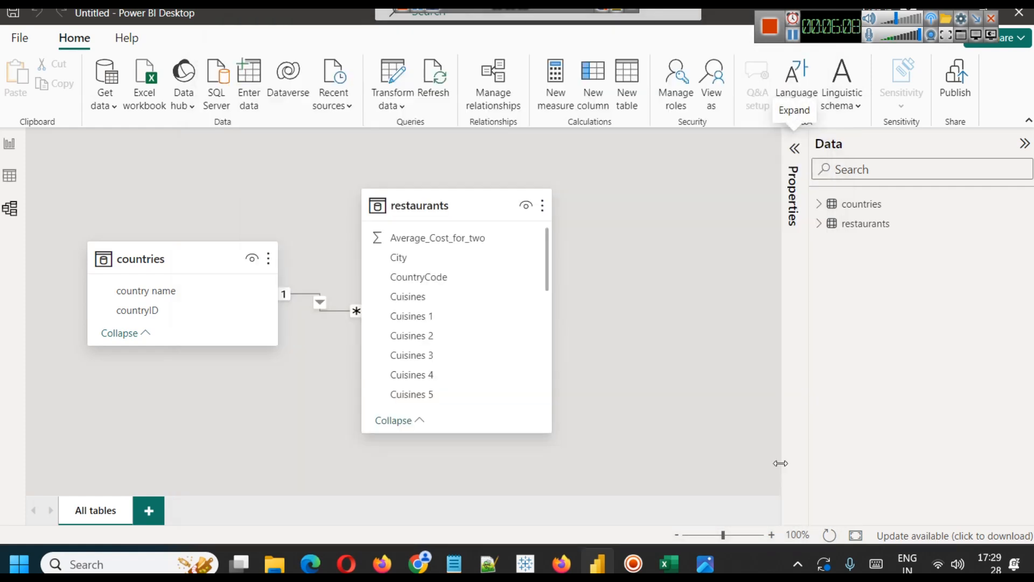
{"action": "left_click_drag", "start_coordinate": [388, 200], "coordinate": [478, 203]}
{"action": "left_click", "coordinate": [21, 144]}
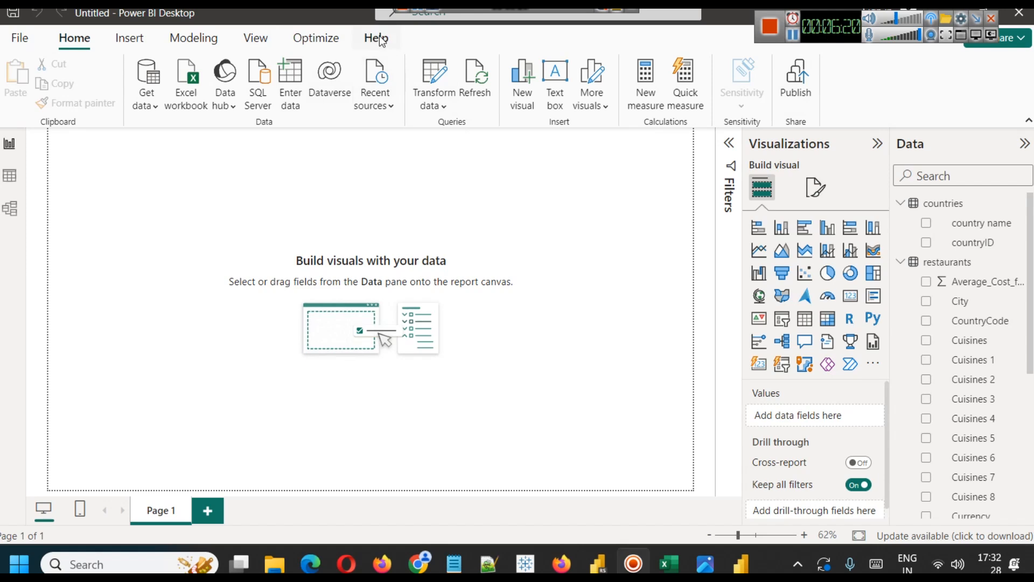
- Insert a rectangle and size it as a thin banner along the report page's top edge, leaving a gap at its left end
{"action": "left_click", "coordinate": [138, 41]}
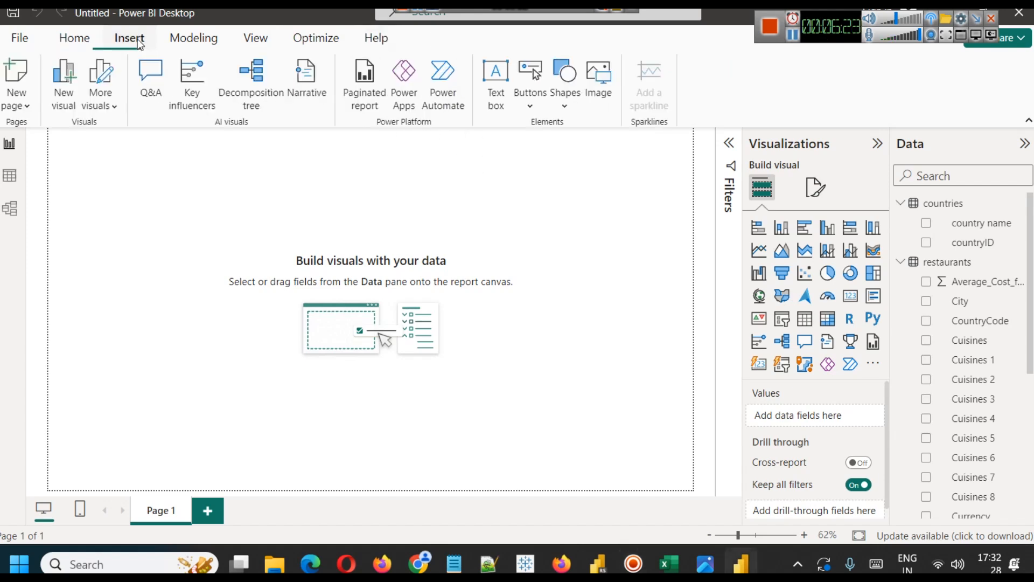
{"action": "left_click", "coordinate": [557, 111]}
{"action": "left_click", "coordinate": [577, 159]}
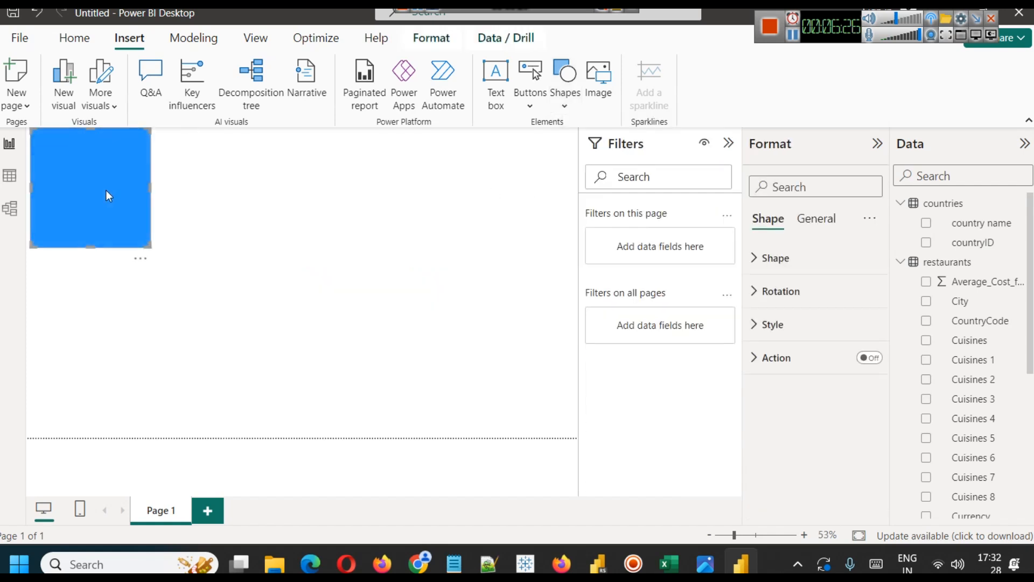
{"action": "left_click_drag", "start_coordinate": [86, 246], "coordinate": [107, 180]}
{"action": "left_click_drag", "start_coordinate": [150, 150], "coordinate": [576, 191]}
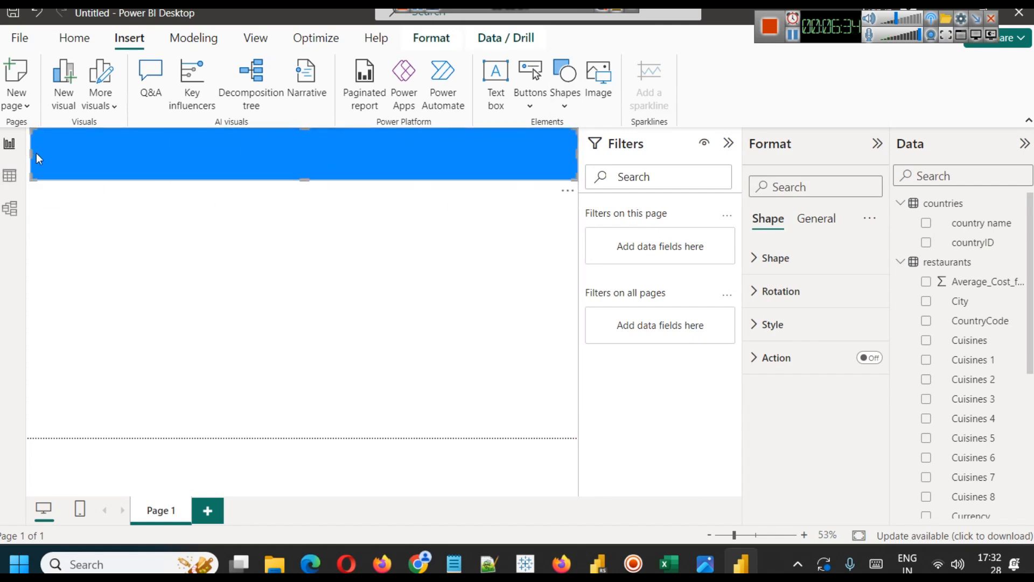
{"action": "left_click_drag", "start_coordinate": [37, 158], "coordinate": [143, 162]}
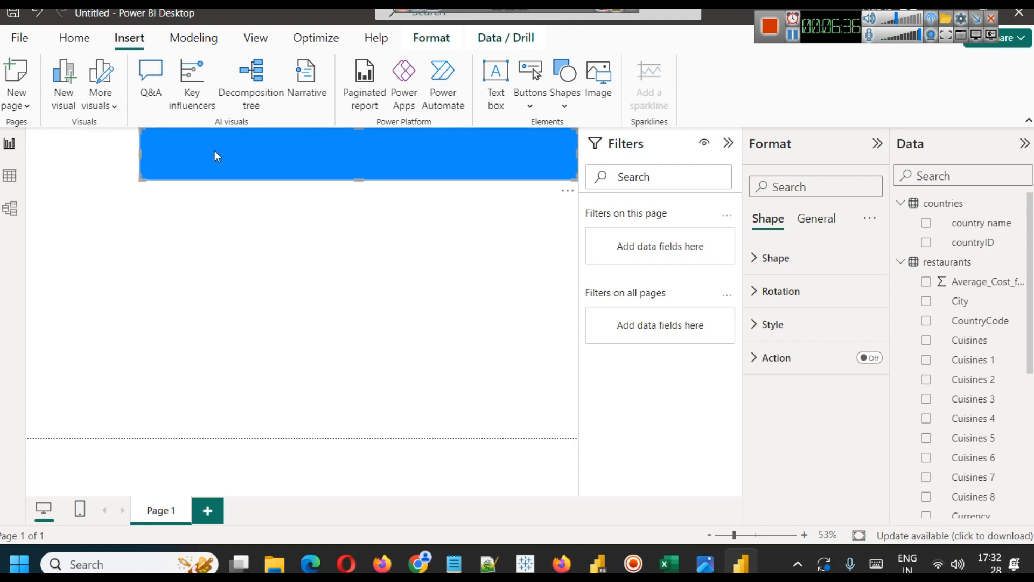
- Fill the banner rectangle with a custom crimson red, about #B41A40
{"action": "left_click", "coordinate": [218, 184]}
{"action": "left_click", "coordinate": [243, 158]}
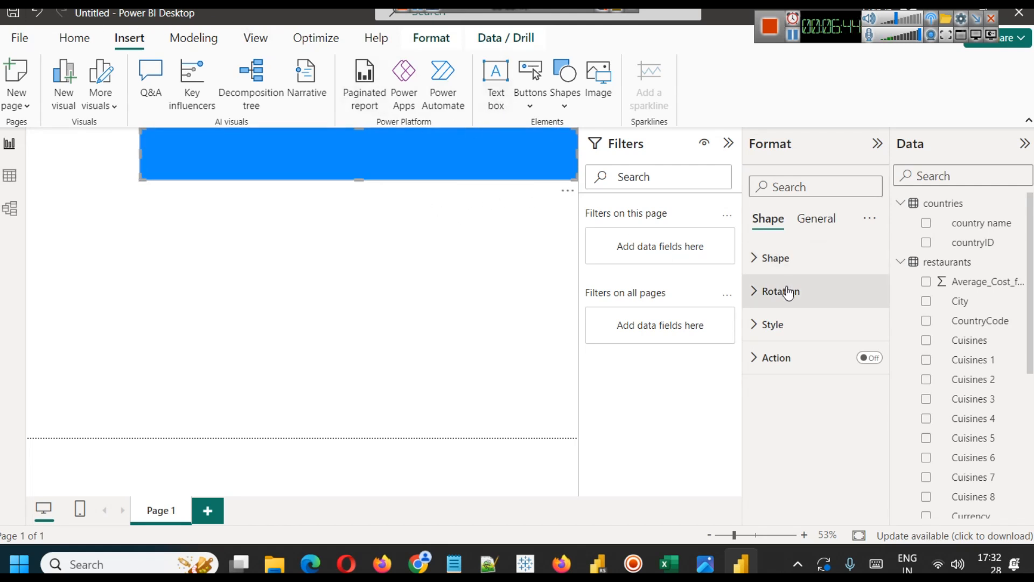
{"action": "left_click", "coordinate": [775, 325]}
{"action": "scroll", "coordinate": [784, 325], "scroll_direction": "down", "scroll_amount": 2}
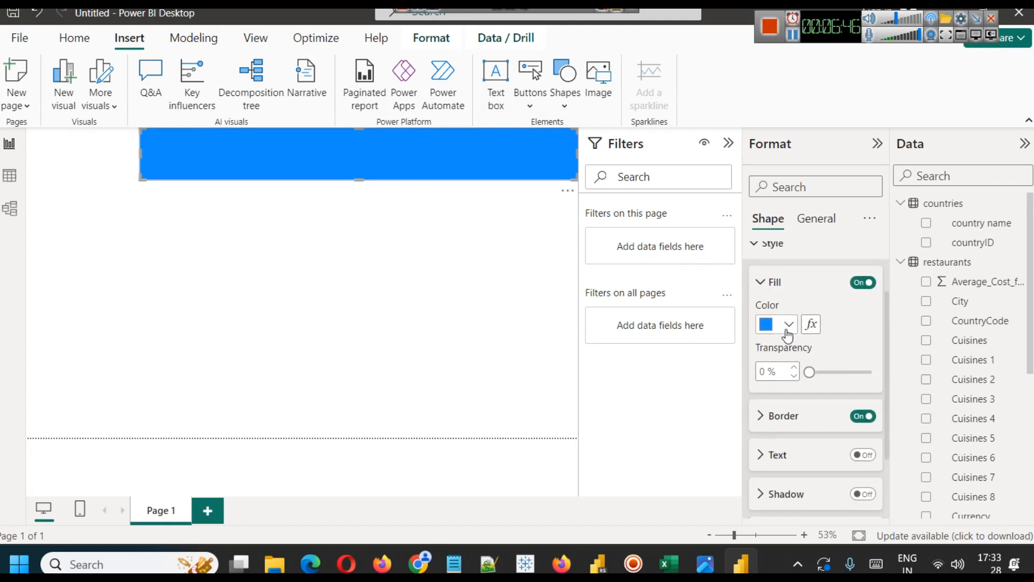
{"action": "left_click", "coordinate": [786, 324]}
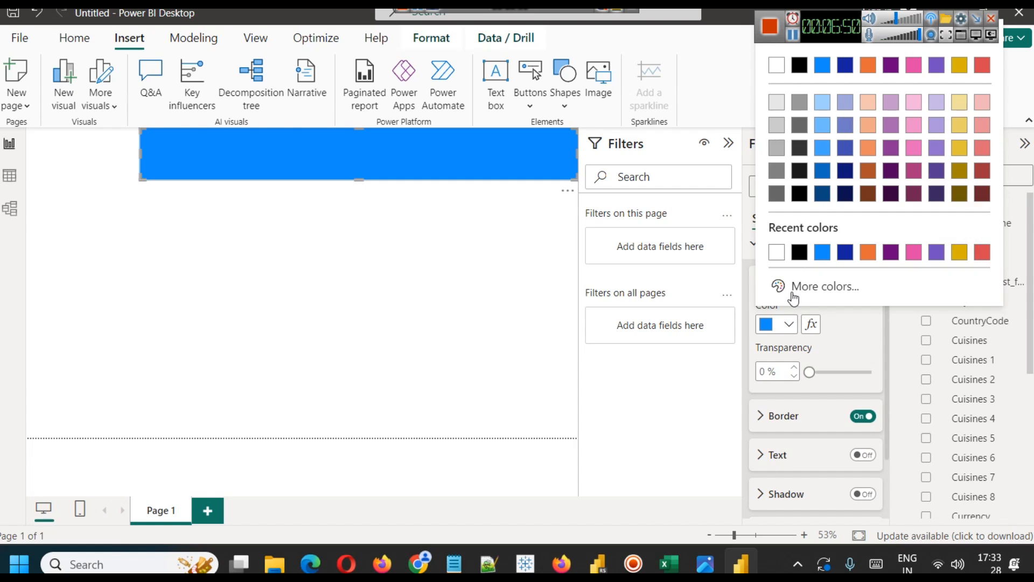
{"action": "left_click", "coordinate": [792, 288]}
{"action": "left_click", "coordinate": [965, 234]}
{"action": "left_click_drag", "start_coordinate": [965, 233], "coordinate": [977, 233]}
{"action": "left_click_drag", "start_coordinate": [953, 141], "coordinate": [957, 94]}
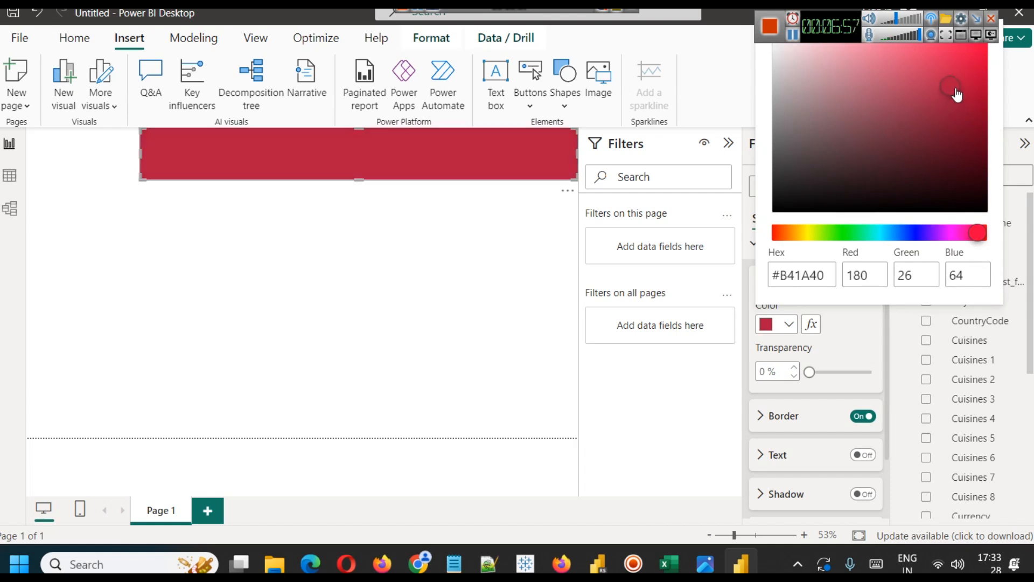
{"action": "left_click", "coordinate": [866, 354]}
{"action": "left_click", "coordinate": [317, 218]}
{"action": "left_click", "coordinate": [325, 167]}
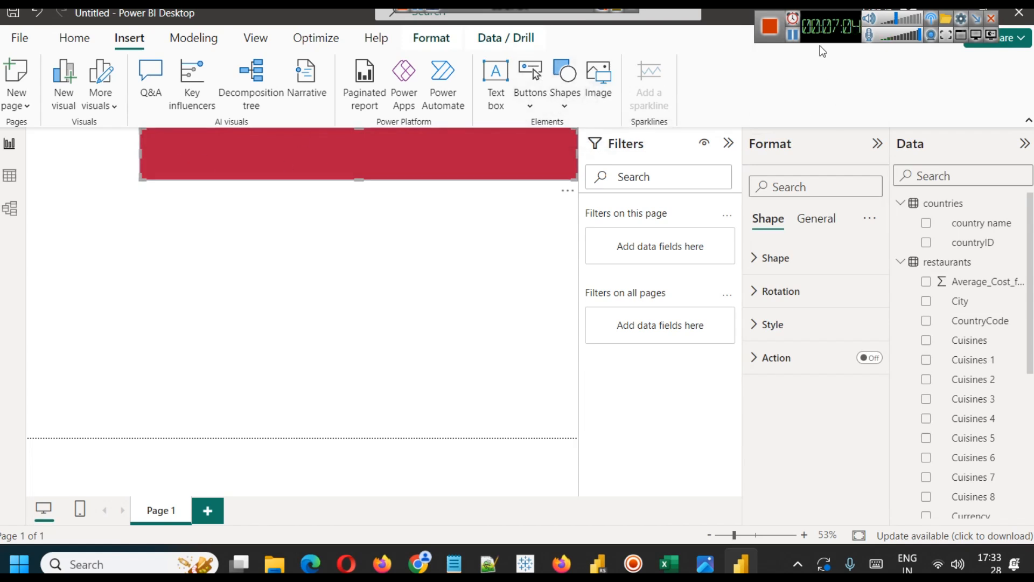
- Check the delivery-guy image in the Photos viewer, and shrink and place it on the report page in the gap beside the banner
{"action": "left_click", "coordinate": [713, 561]}
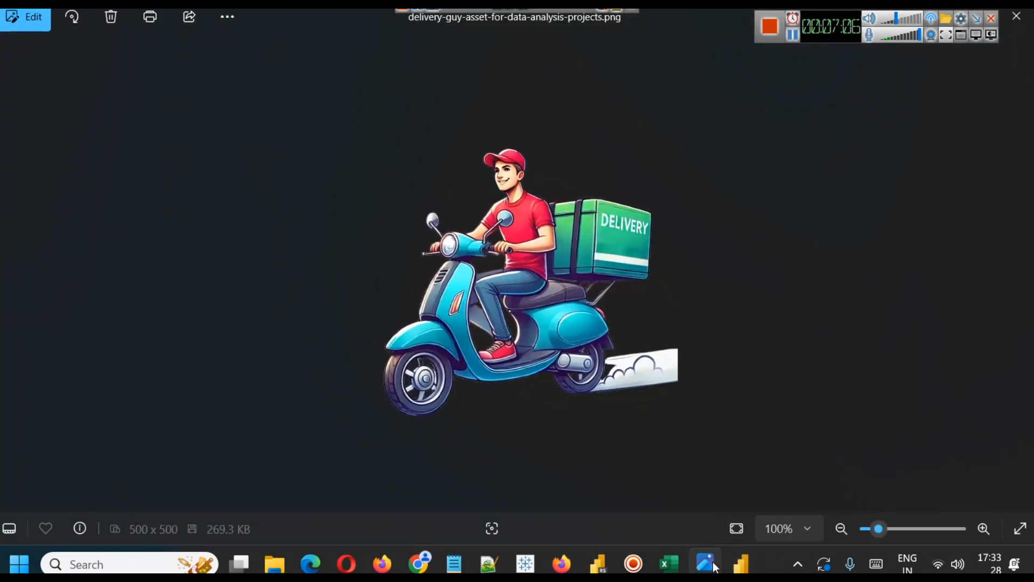
{"action": "left_click", "coordinate": [710, 564]}
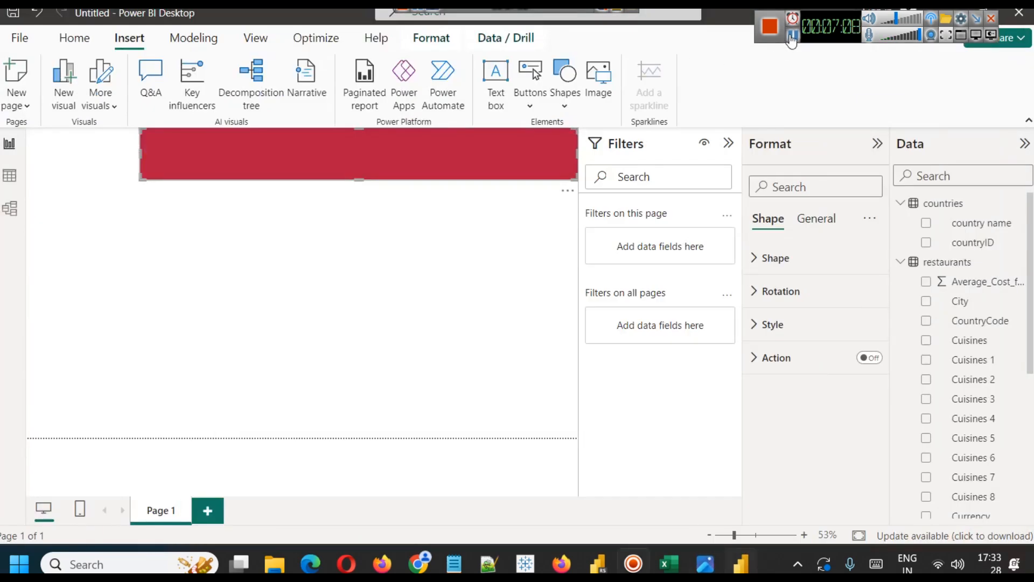
{"action": "left_click_drag", "start_coordinate": [183, 321], "coordinate": [118, 208]}
{"action": "left_click_drag", "start_coordinate": [154, 255], "coordinate": [94, 182]}
{"action": "left_click", "coordinate": [109, 222]}
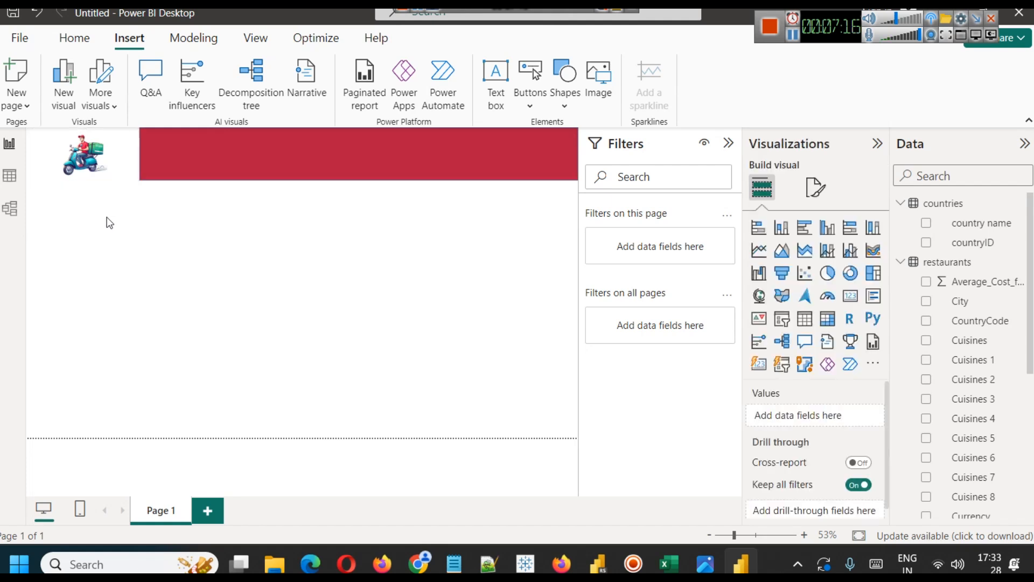
- Extend the red banner across the page's full width and place the delivery image, enlarged, over the banner's left end
{"action": "left_click_drag", "start_coordinate": [88, 160], "coordinate": [204, 154]}
{"action": "left_click", "coordinate": [156, 221]}
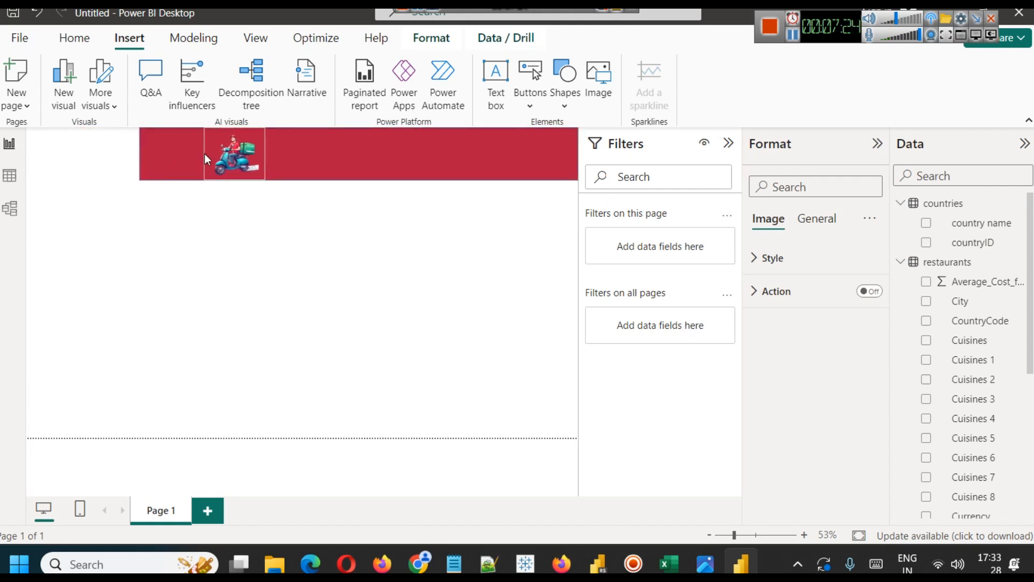
{"action": "left_click", "coordinate": [156, 149]}
{"action": "left_click_drag", "start_coordinate": [140, 150], "coordinate": [28, 151]}
{"action": "left_click", "coordinate": [108, 224]}
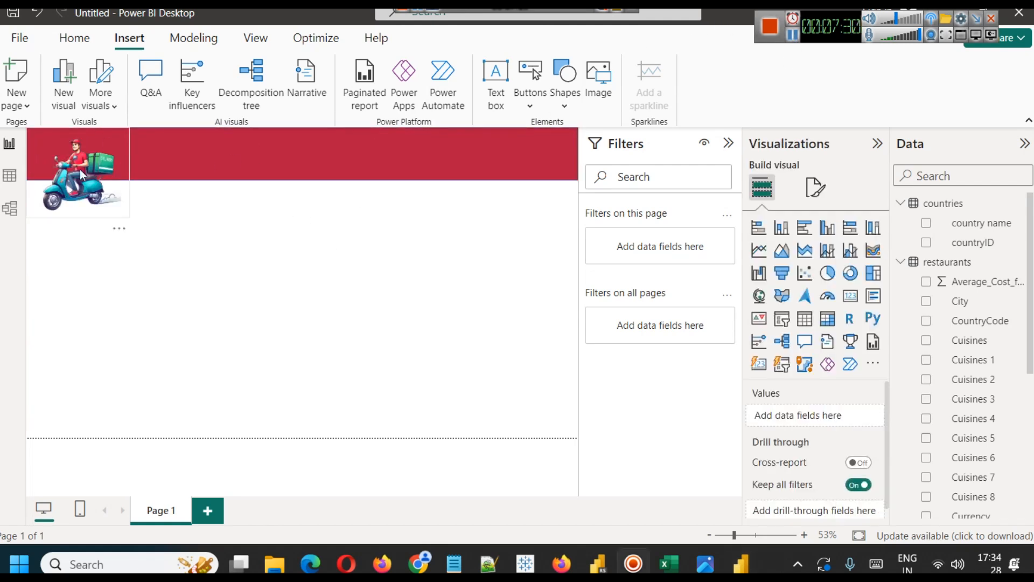
{"action": "left_click", "coordinate": [79, 169]}
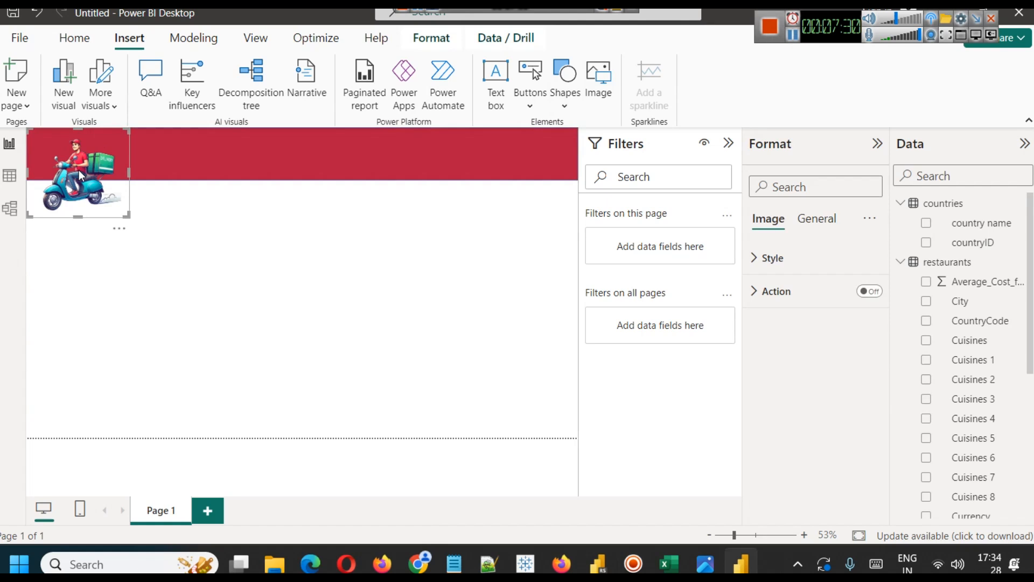
{"action": "left_click", "coordinate": [264, 224]}
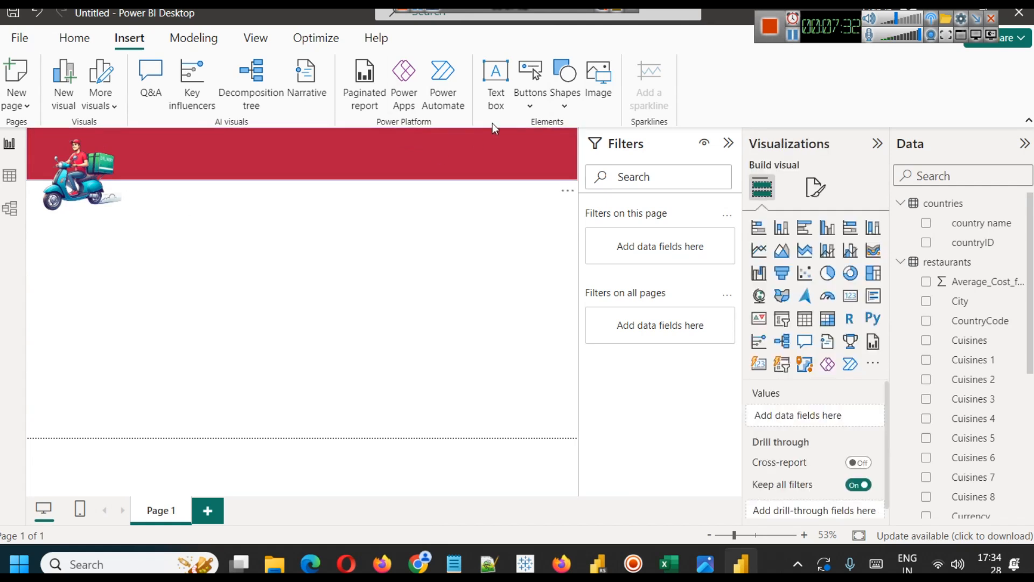
- Insert a text box containing the title ZOMATO RESTAURANTS ANALYSYS
{"action": "left_click", "coordinate": [495, 78]}
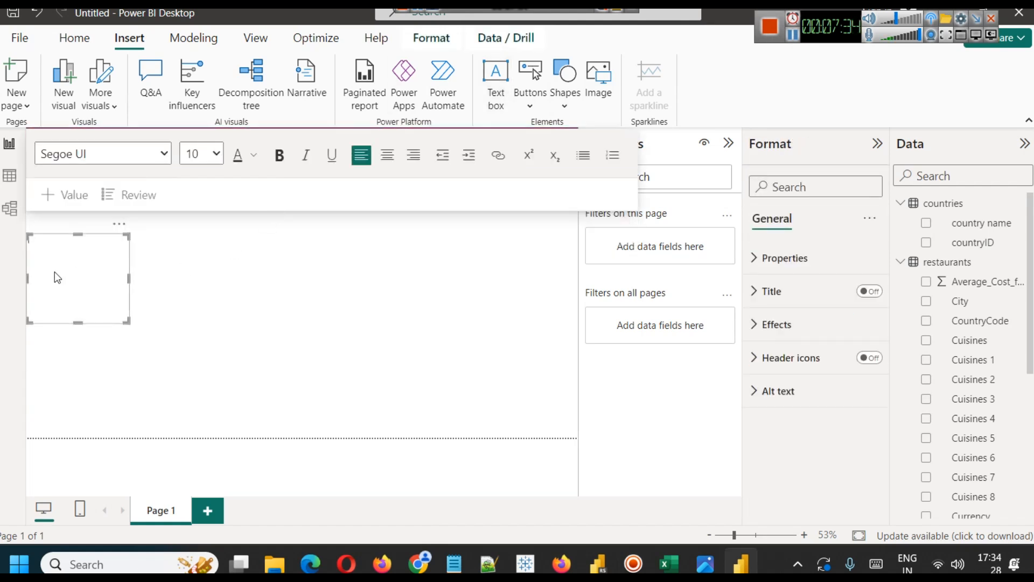
{"action": "type", "text": "comATO"}
{"action": "type", "text": " RESTAURANTS AN"}
{"action": "type", "text": "ALYSYS"}
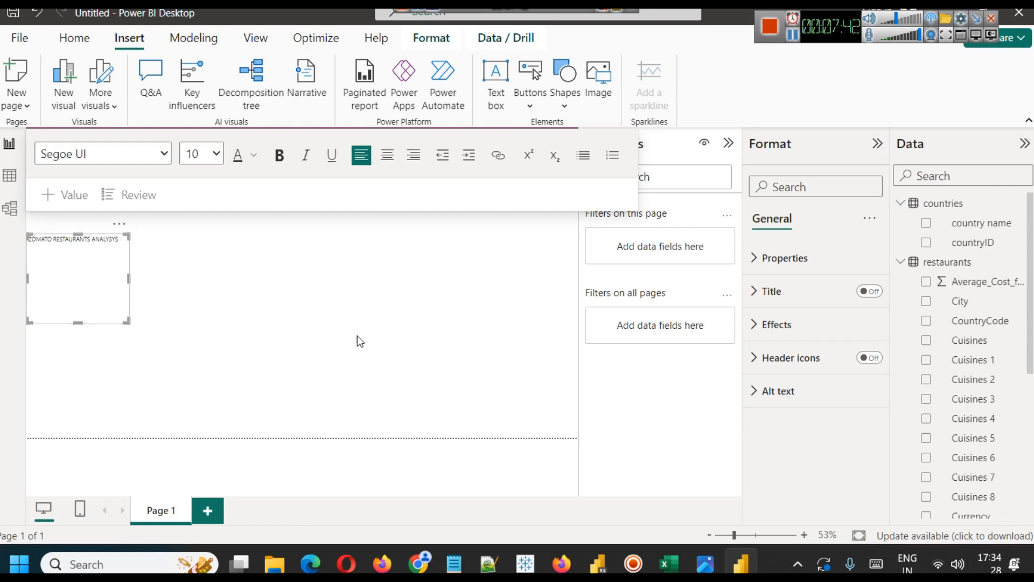
- Format the title text as white, bold and centred, and widen its text box
{"action": "key", "text": "ctrl+a"}
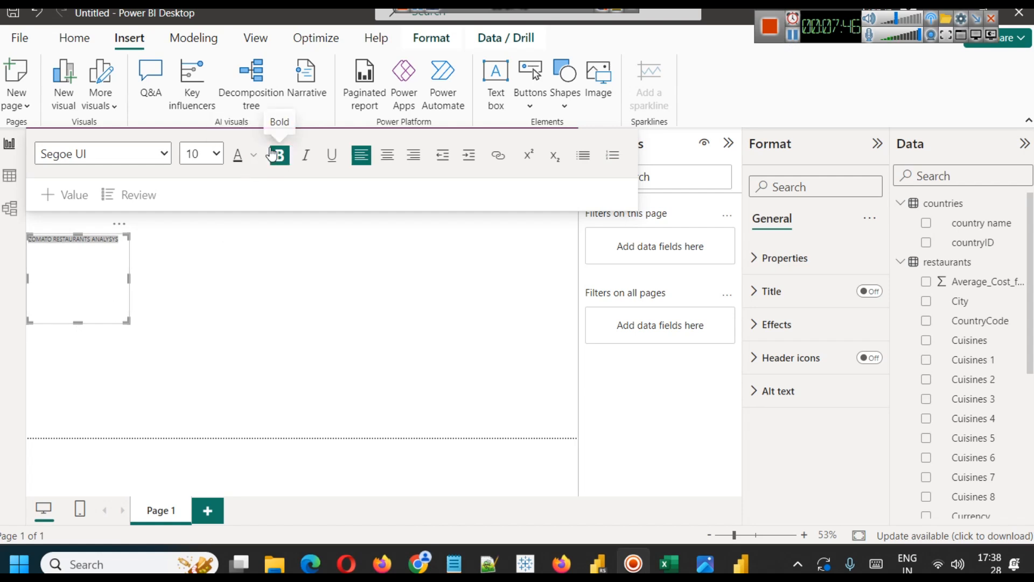
{"action": "left_click", "coordinate": [253, 155]}
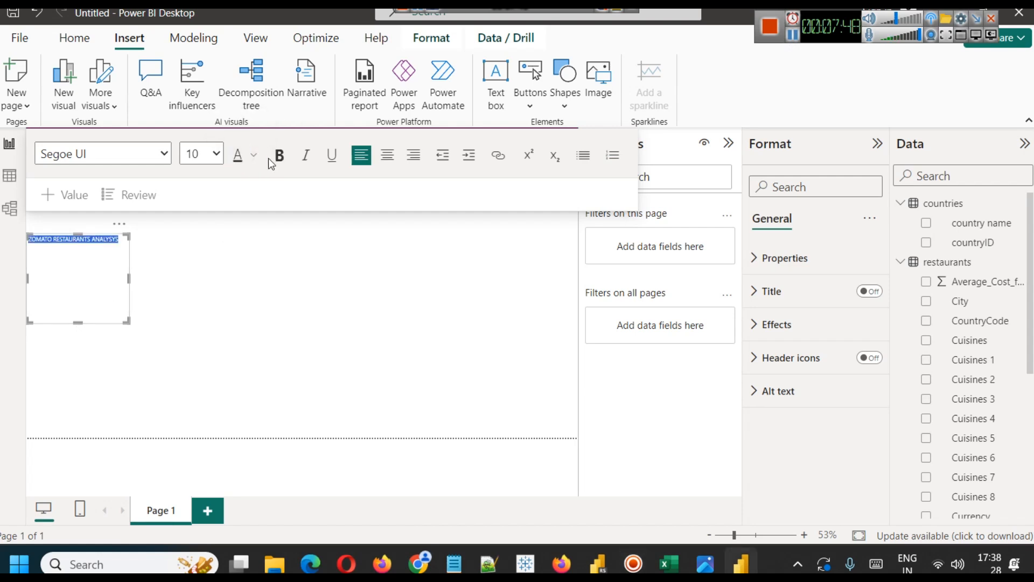
{"action": "left_click", "coordinate": [254, 155]}
{"action": "left_click", "coordinate": [268, 209]}
{"action": "left_click", "coordinate": [285, 160]}
{"action": "left_click", "coordinate": [287, 161]}
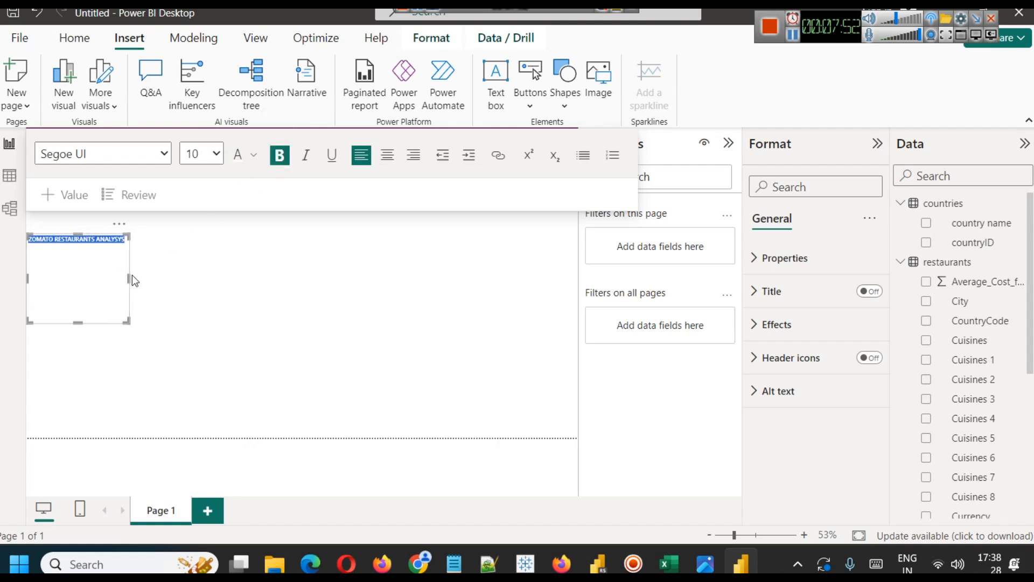
{"action": "left_click_drag", "start_coordinate": [131, 279], "coordinate": [209, 284]}
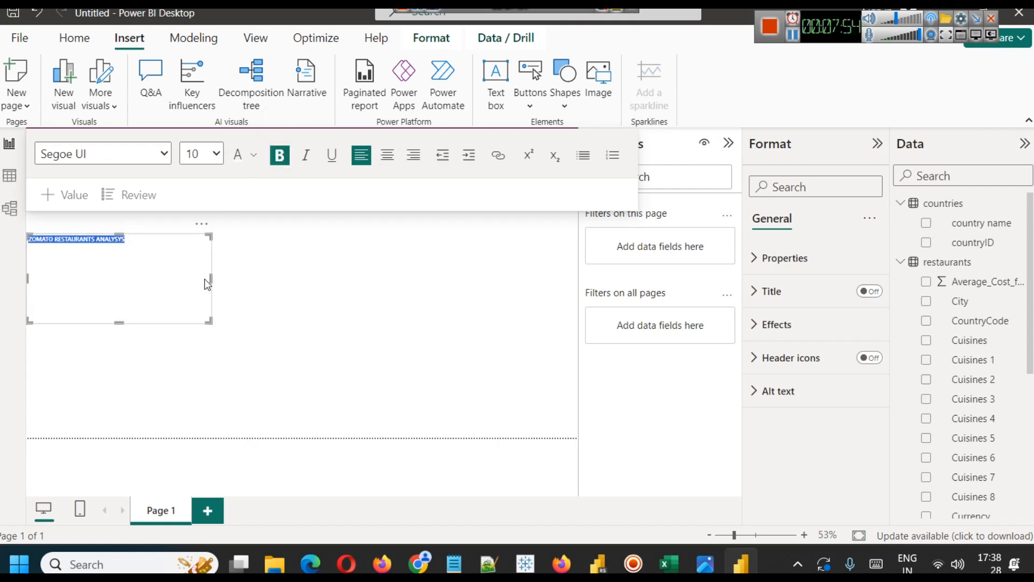
{"action": "left_click", "coordinate": [388, 155]}
{"action": "left_click", "coordinate": [226, 296]}
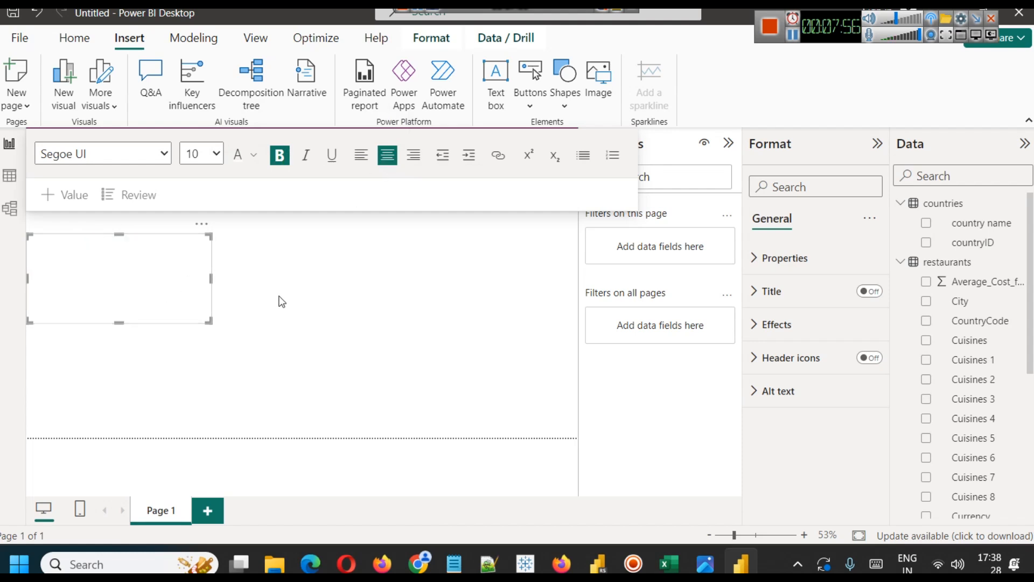
- Move the title text box onto the red banner and reduce its height to fit within it
{"action": "left_click", "coordinate": [131, 260]}
{"action": "left_click", "coordinate": [215, 258]}
{"action": "left_click_drag", "start_coordinate": [190, 247], "coordinate": [382, 144]}
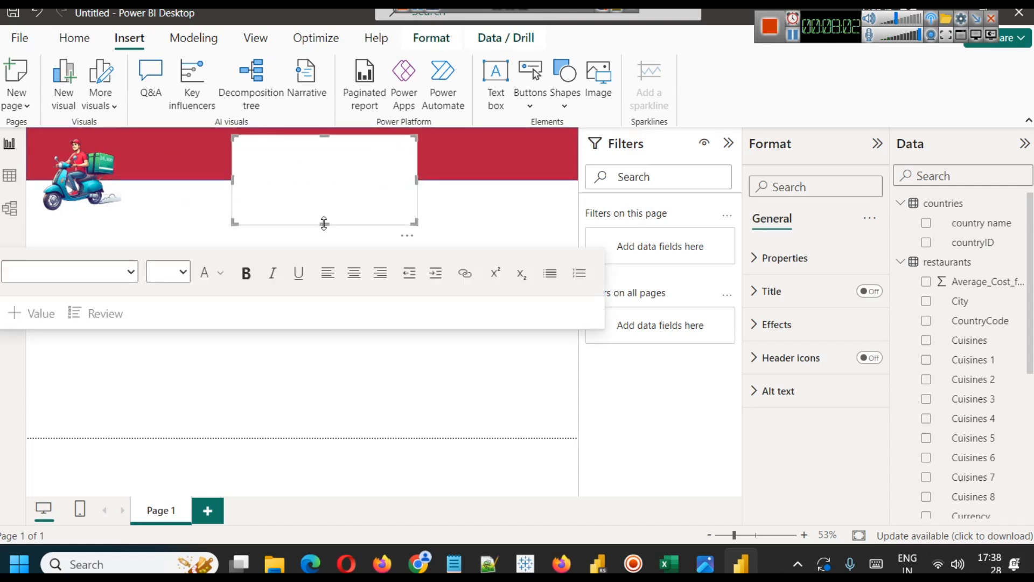
{"action": "left_click_drag", "start_coordinate": [323, 225], "coordinate": [325, 177]}
{"action": "left_click", "coordinate": [288, 333]}
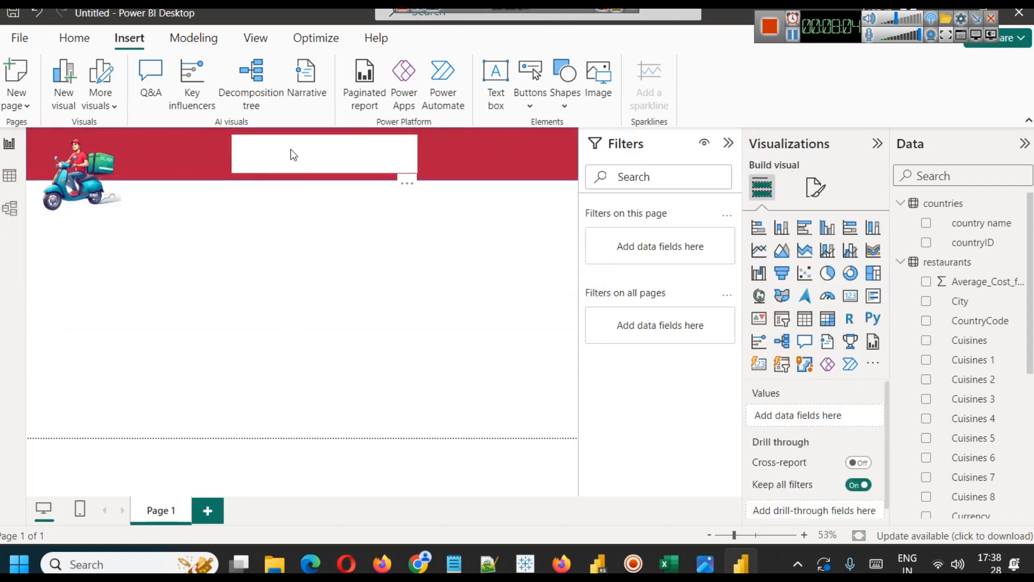
- Set the title text's font size to 32
{"action": "double_click", "coordinate": [293, 155]}
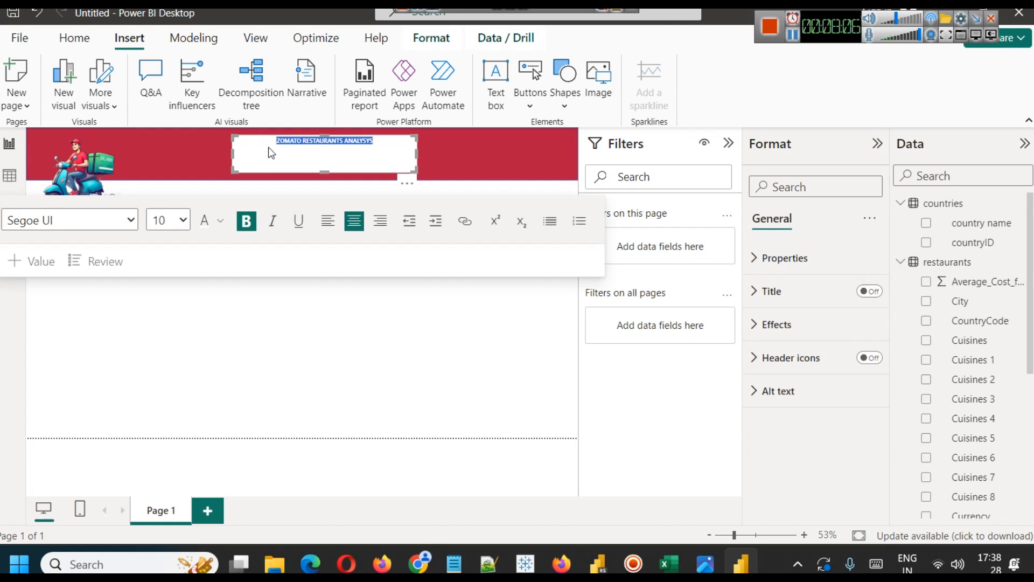
{"action": "left_click", "coordinate": [183, 220]}
{"action": "left_click", "coordinate": [170, 431]}
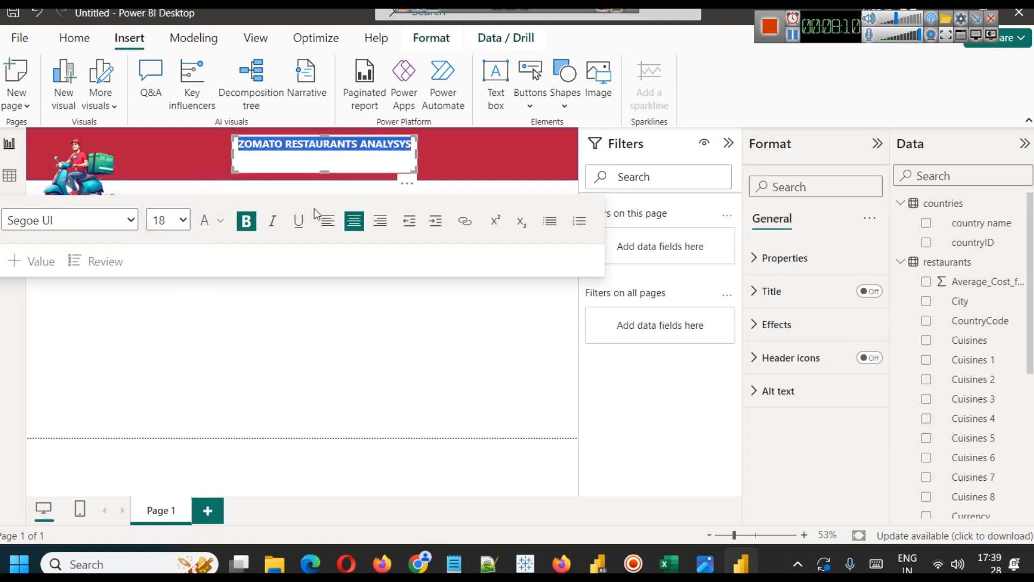
{"action": "left_click", "coordinate": [183, 220]}
{"action": "left_click", "coordinate": [166, 513]}
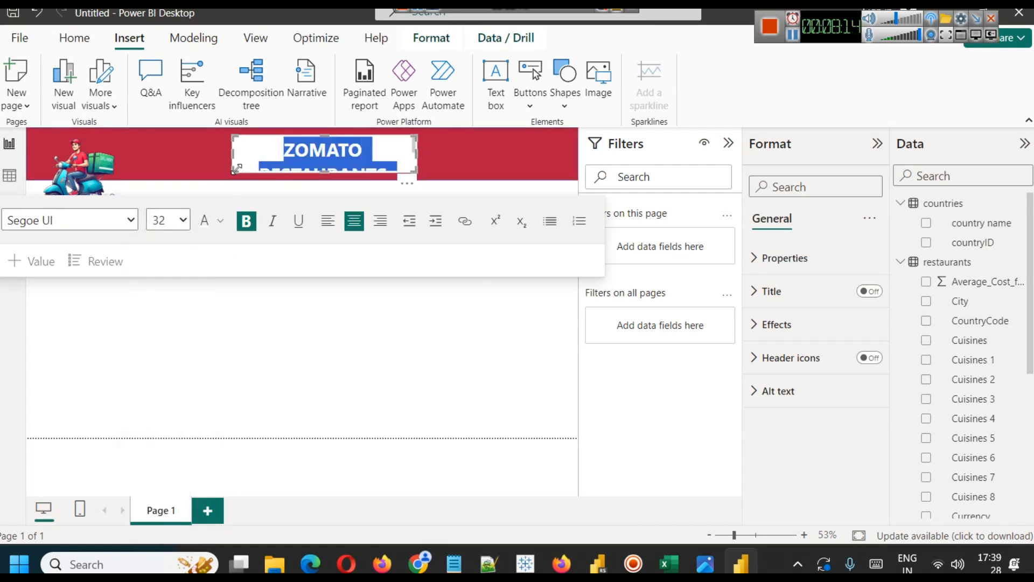
- Widen the title box so its text fits on one line, and set it clear of the delivery image within the banner
{"action": "left_click_drag", "start_coordinate": [230, 153], "coordinate": [102, 147]}
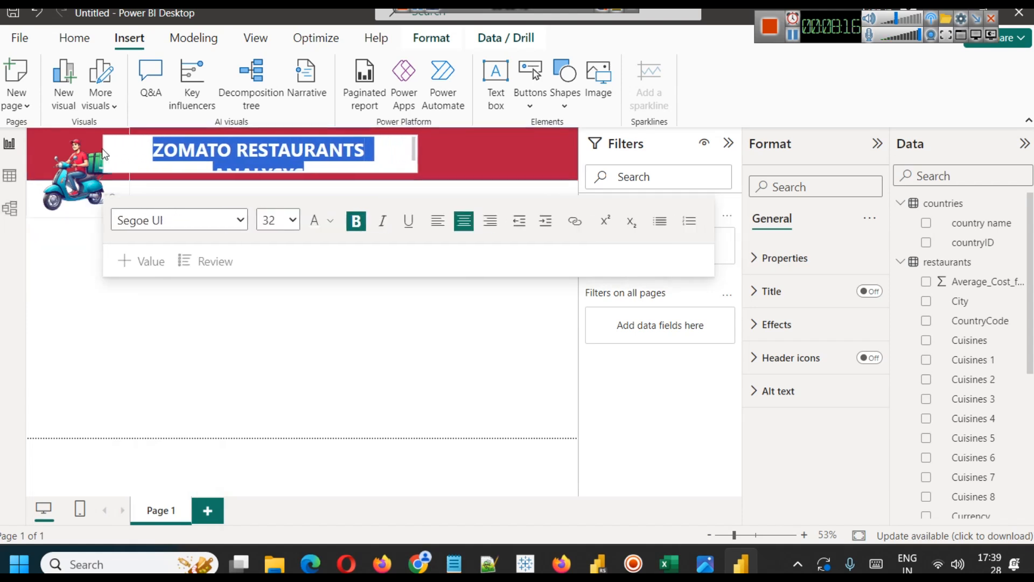
{"action": "left_click_drag", "start_coordinate": [414, 150], "coordinate": [470, 156]}
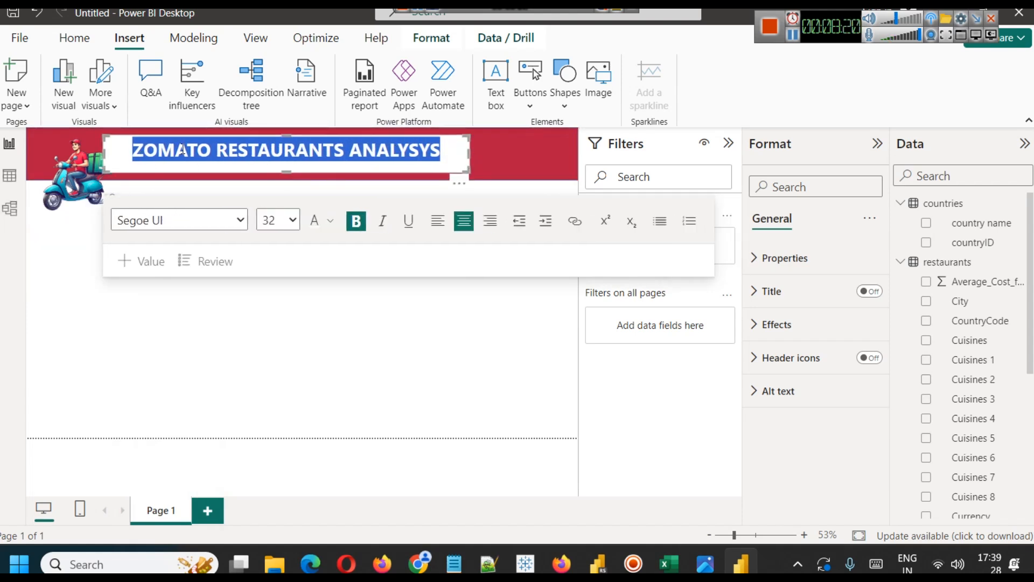
{"action": "left_click_drag", "start_coordinate": [105, 153], "coordinate": [142, 154]}
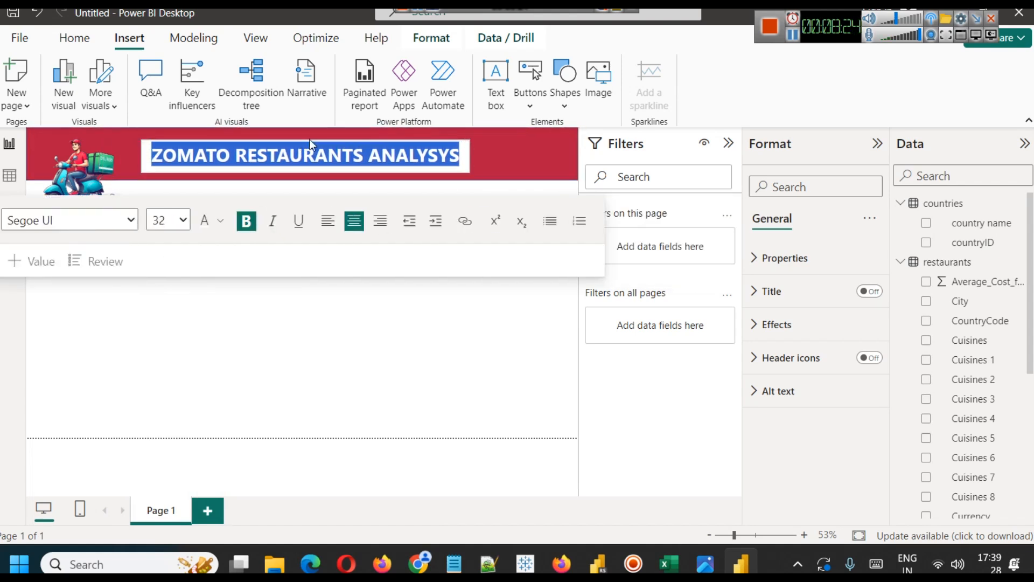
{"action": "left_click", "coordinate": [532, 154]}
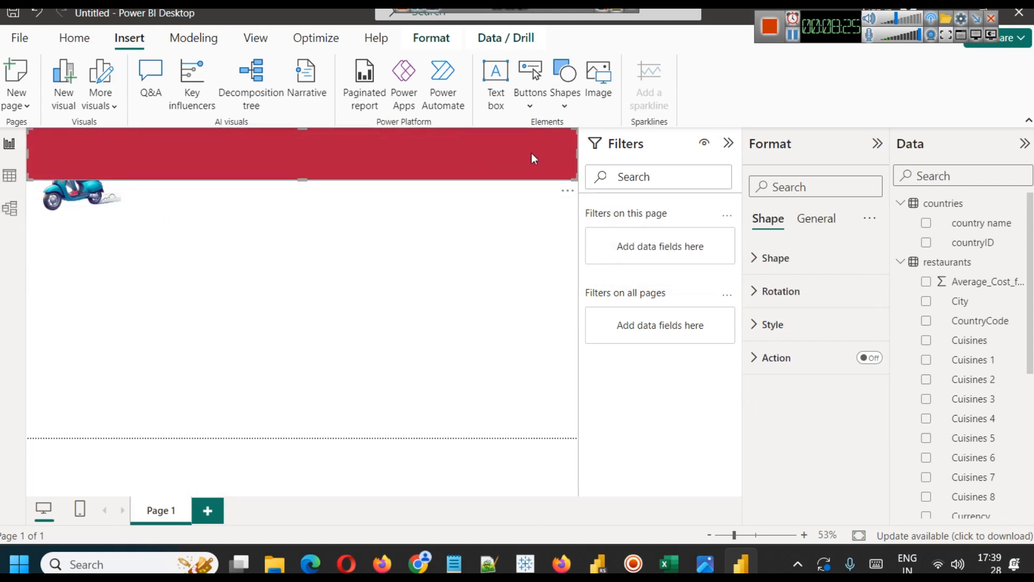
{"action": "left_click", "coordinate": [423, 263]}
- Set the title text box's background to the banner's recently used crimson red
{"action": "left_click", "coordinate": [377, 162]}
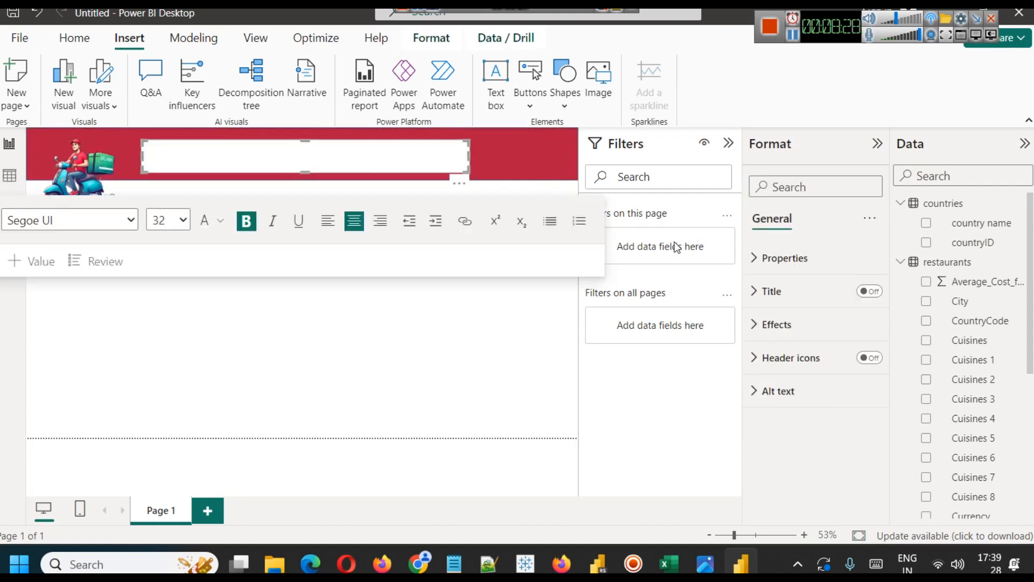
{"action": "left_click", "coordinate": [776, 260]}
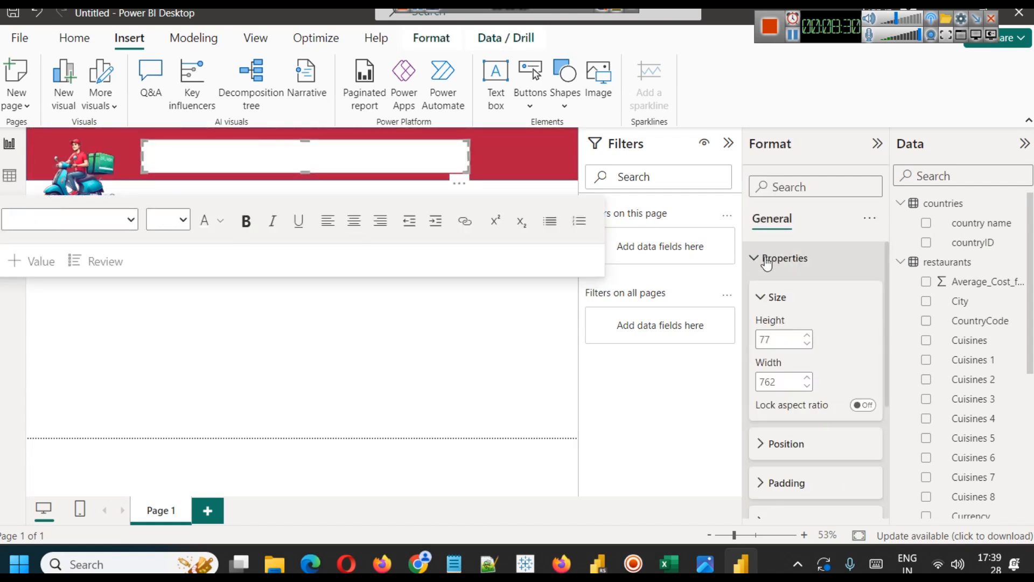
{"action": "scroll", "coordinate": [833, 389], "scroll_direction": "down", "scroll_amount": 5}
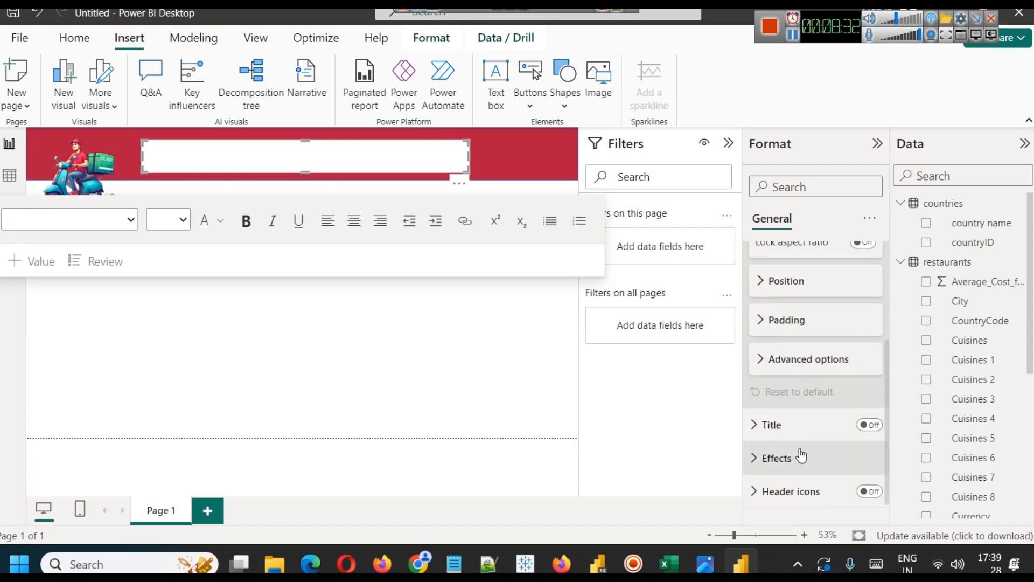
{"action": "left_click", "coordinate": [808, 456]}
{"action": "scroll", "coordinate": [845, 377], "scroll_direction": "down", "scroll_amount": 2}
{"action": "scroll", "coordinate": [843, 366], "scroll_direction": "down", "scroll_amount": 2}
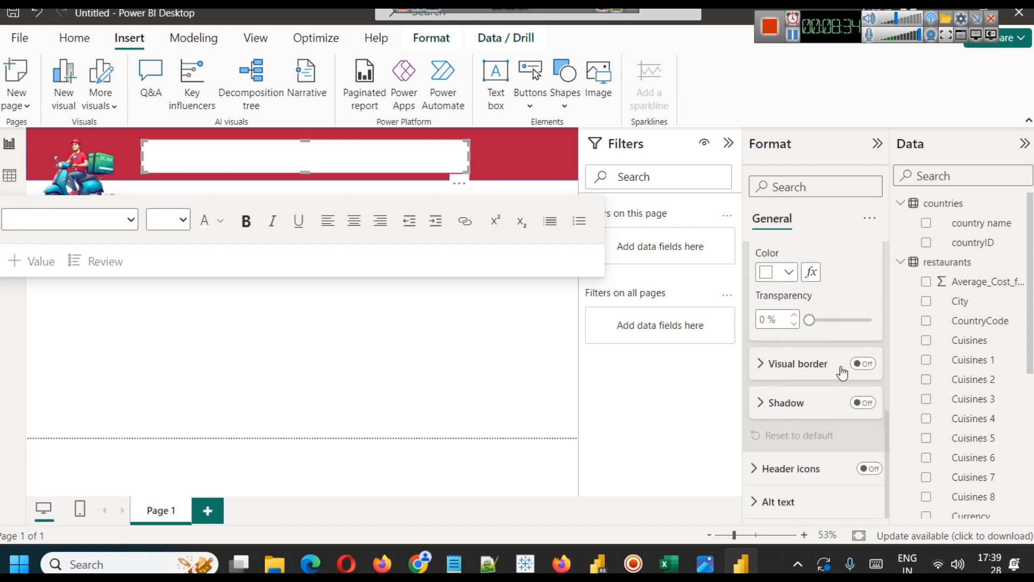
{"action": "scroll", "coordinate": [840, 383], "scroll_direction": "up", "scroll_amount": 2}
{"action": "left_click", "coordinate": [788, 355]}
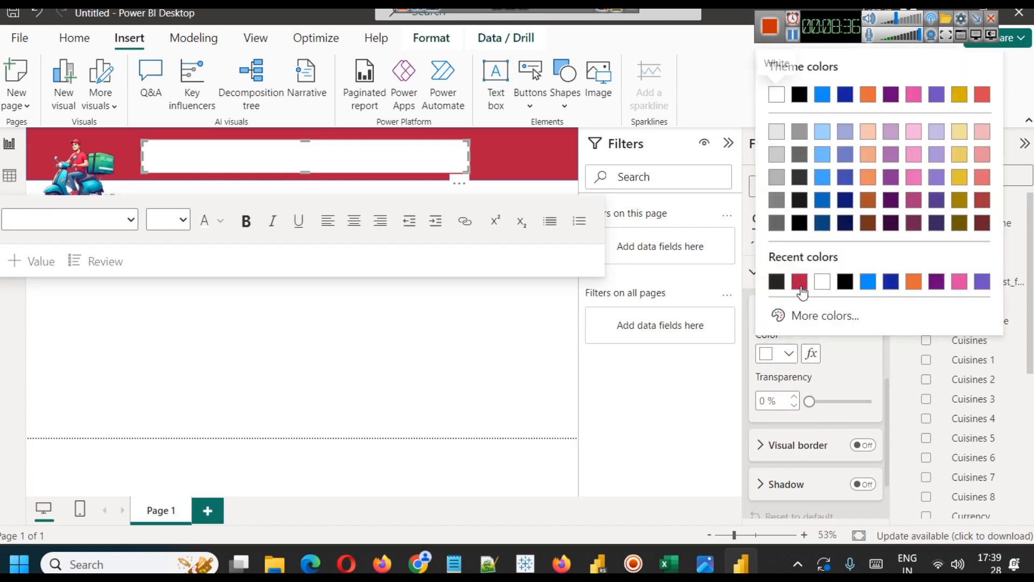
{"action": "left_click", "coordinate": [799, 280]}
{"action": "left_click", "coordinate": [488, 141]}
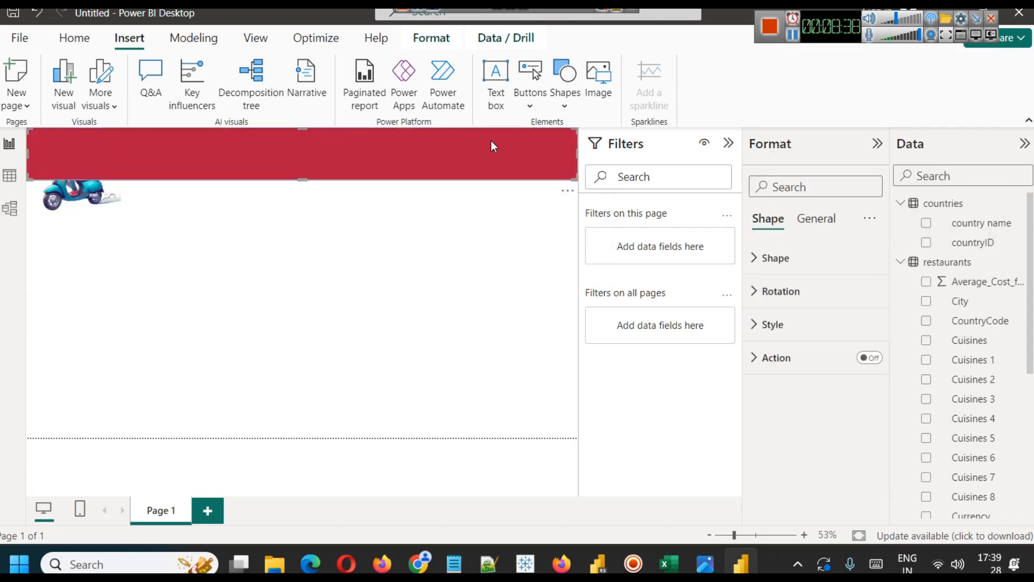
{"action": "left_click", "coordinate": [404, 270]}
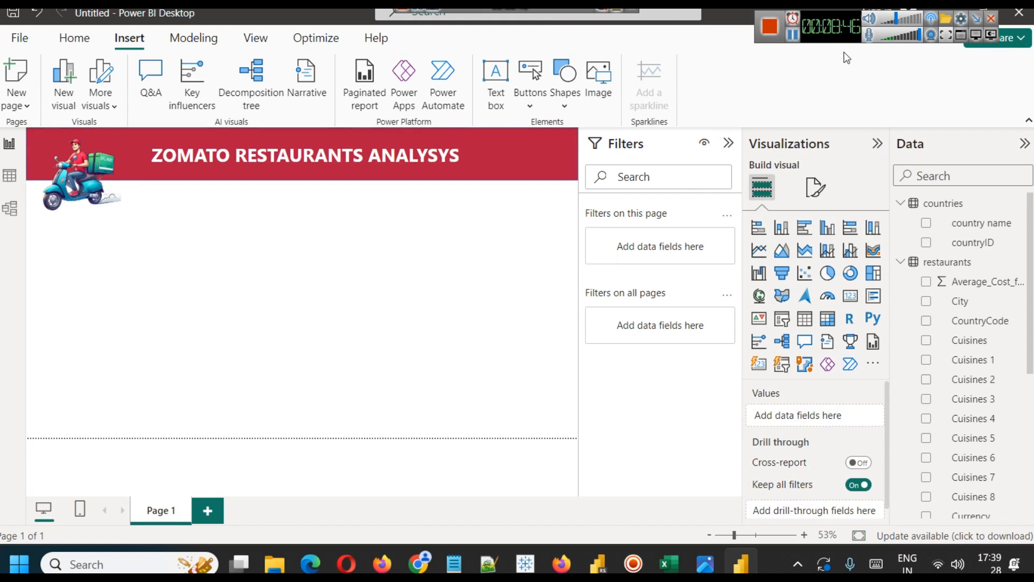
- Paste the copied card visual onto the page and place it below the banner, beside the delivery image
{"action": "left_click", "coordinate": [792, 41]}
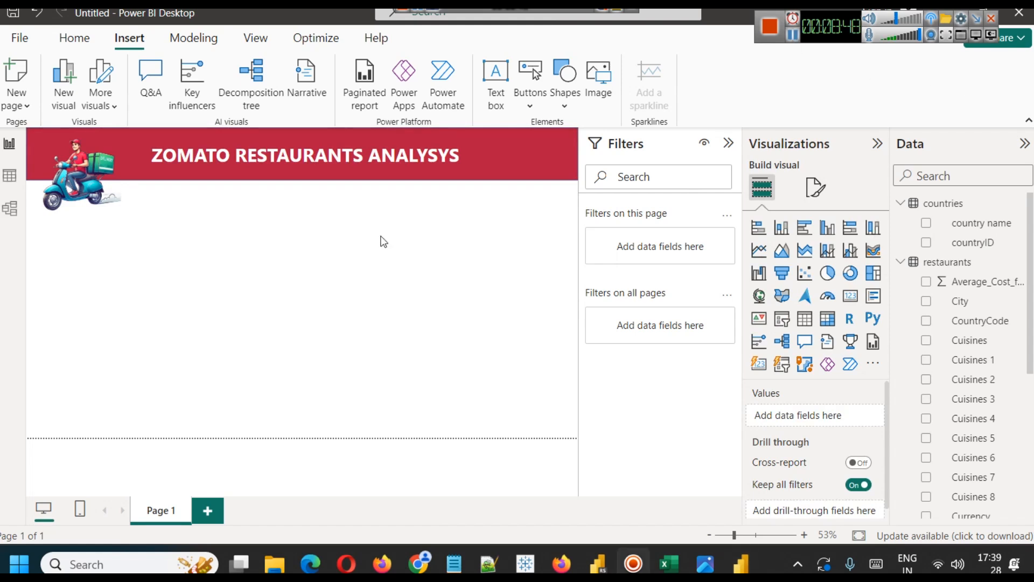
{"action": "left_click", "coordinate": [231, 239]}
{"action": "key", "text": "ctrl+v"}
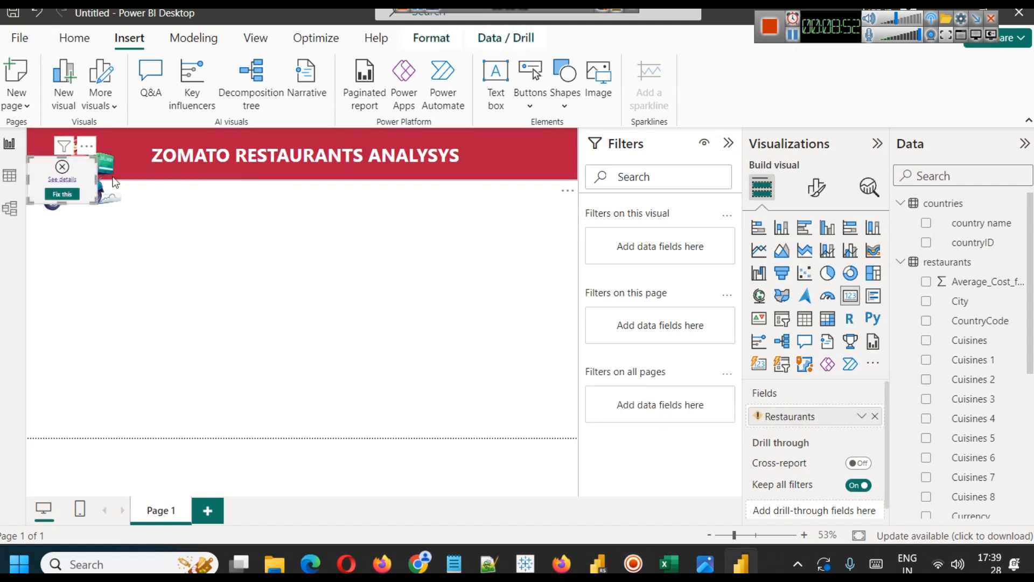
{"action": "left_click_drag", "start_coordinate": [47, 172], "coordinate": [149, 209]}
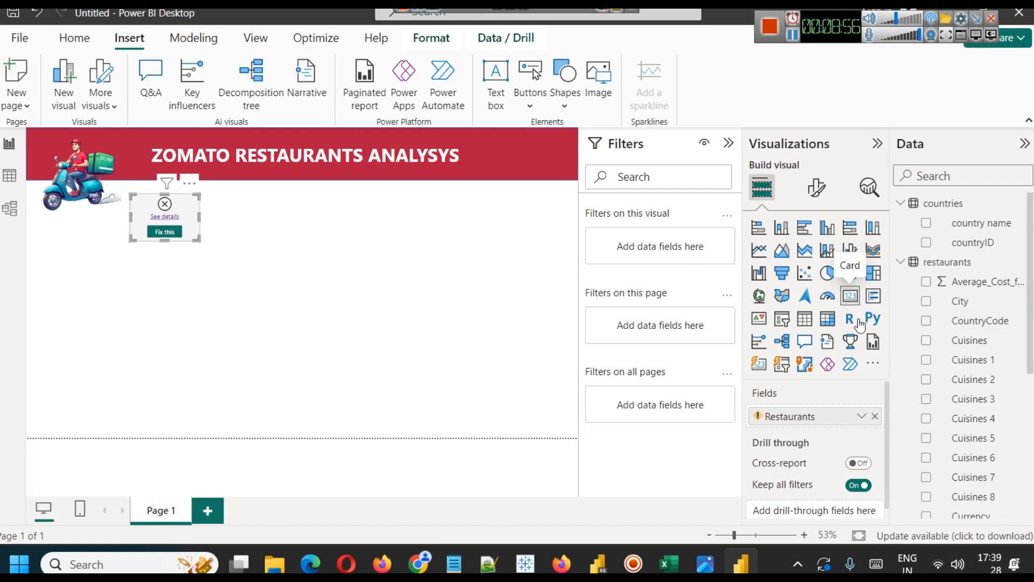
- Replace the card's broken Restaurants field with RestaurantID from the restaurants table, aggregated as Count (Distinct)
{"action": "left_click", "coordinate": [874, 416]}
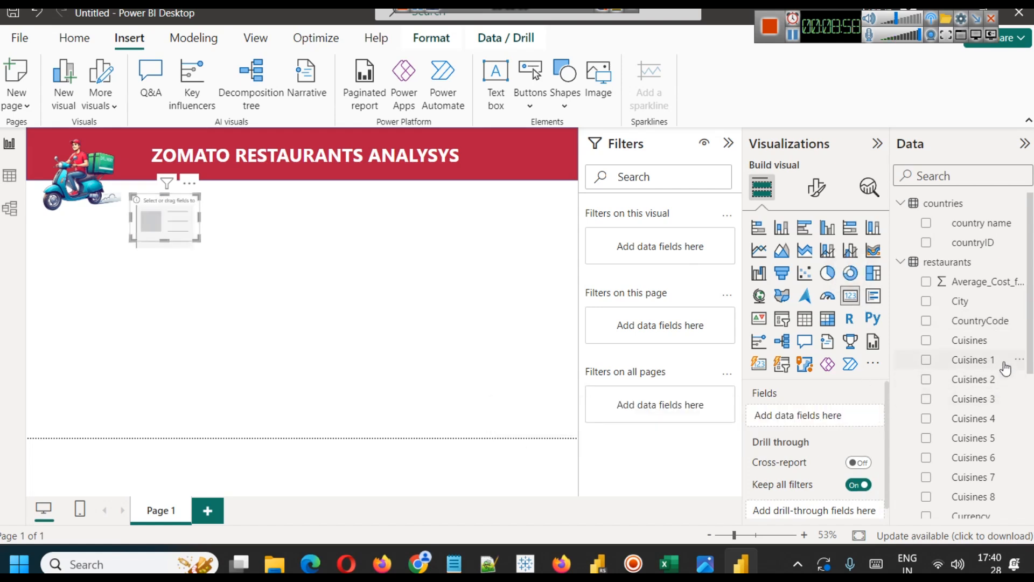
{"action": "scroll", "coordinate": [1005, 365], "scroll_direction": "down", "scroll_amount": 3}
{"action": "scroll", "coordinate": [1009, 363], "scroll_direction": "down", "scroll_amount": 1}
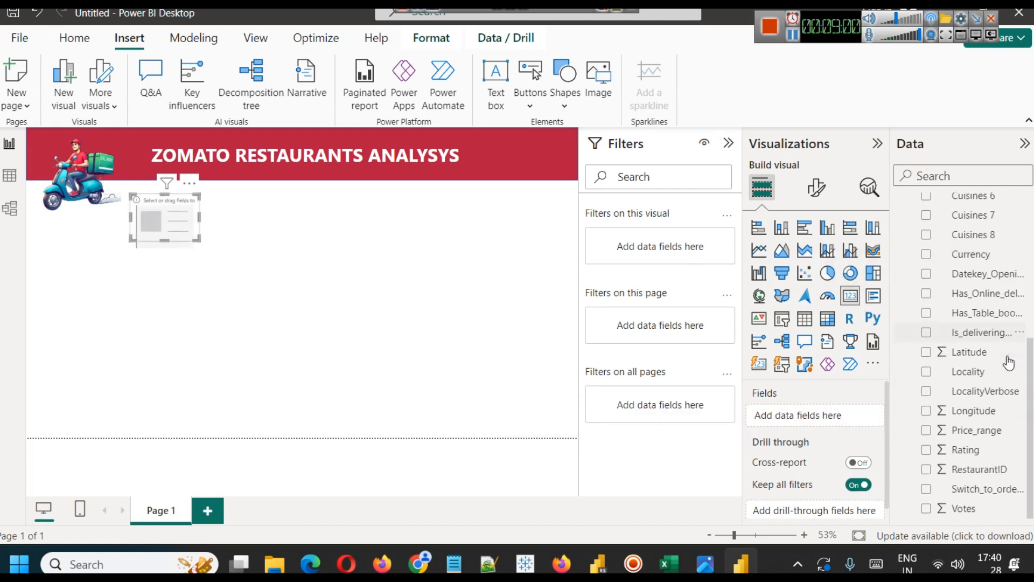
{"action": "left_click_drag", "start_coordinate": [970, 469], "coordinate": [811, 424]}
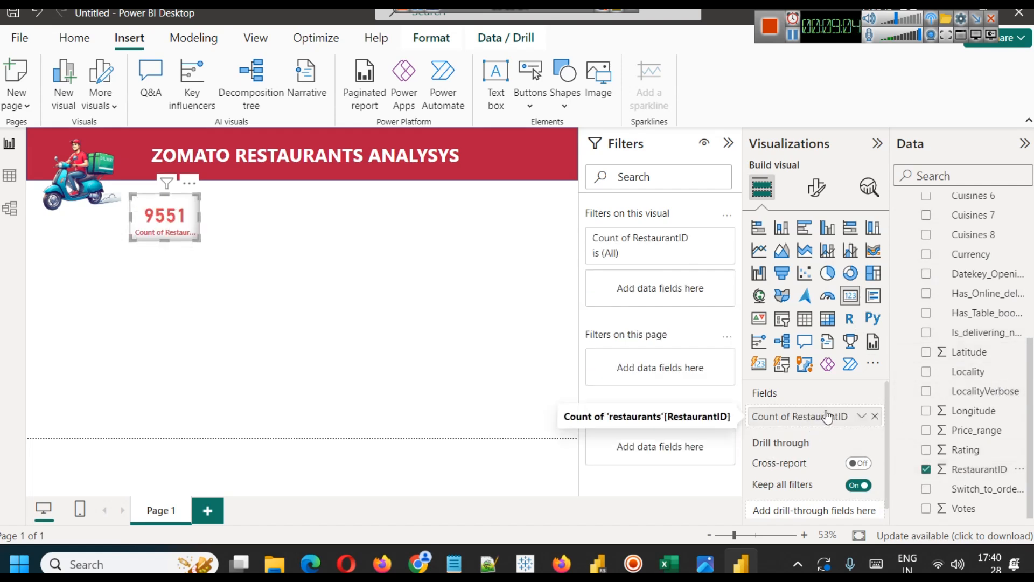
{"action": "left_click", "coordinate": [862, 416]}
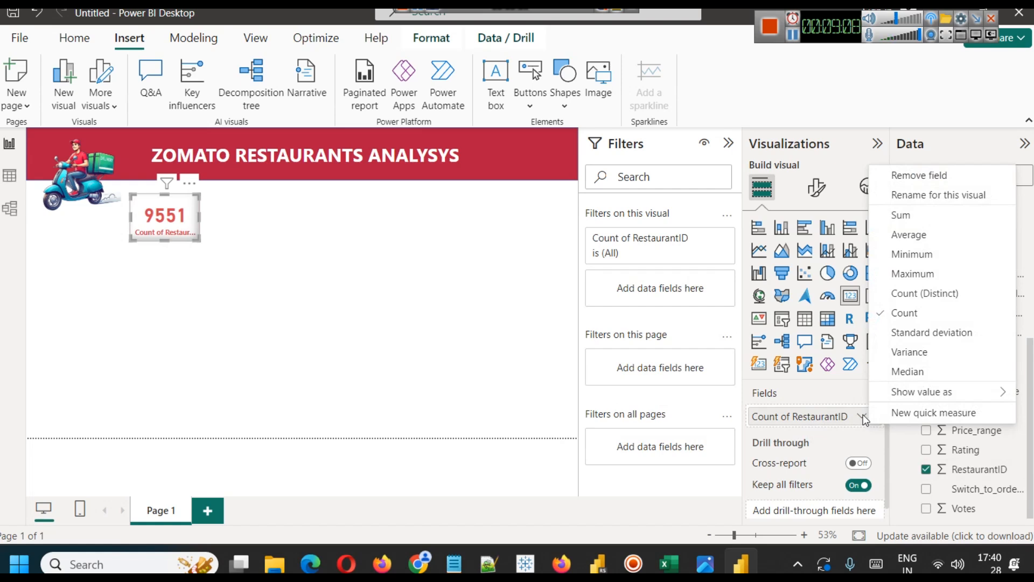
{"action": "left_click", "coordinate": [936, 295]}
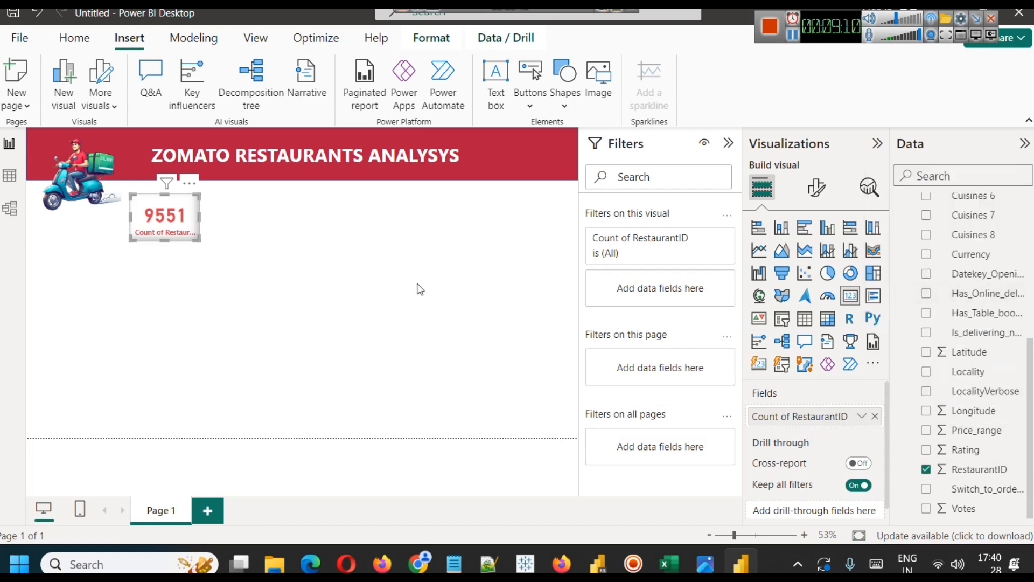
- Nudge the restaurant count card slightly up towards the banner
{"action": "left_click", "coordinate": [317, 265]}
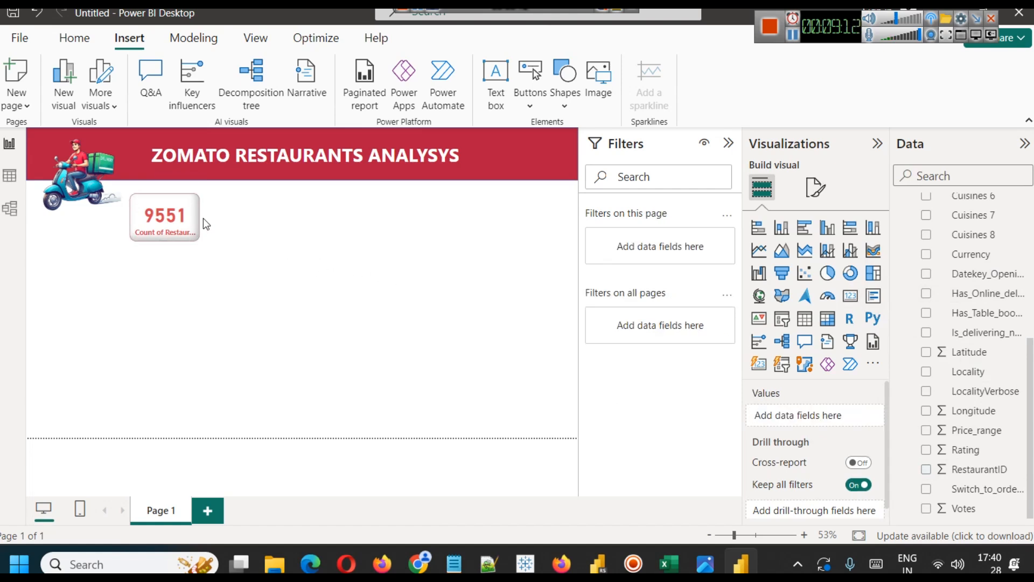
{"action": "left_click", "coordinate": [185, 205]}
{"action": "key", "text": "Up"}
{"action": "key", "text": "Up"}
{"action": "key", "text": "Up"}
{"action": "key", "text": "Up"}
{"action": "key", "text": "Up"}
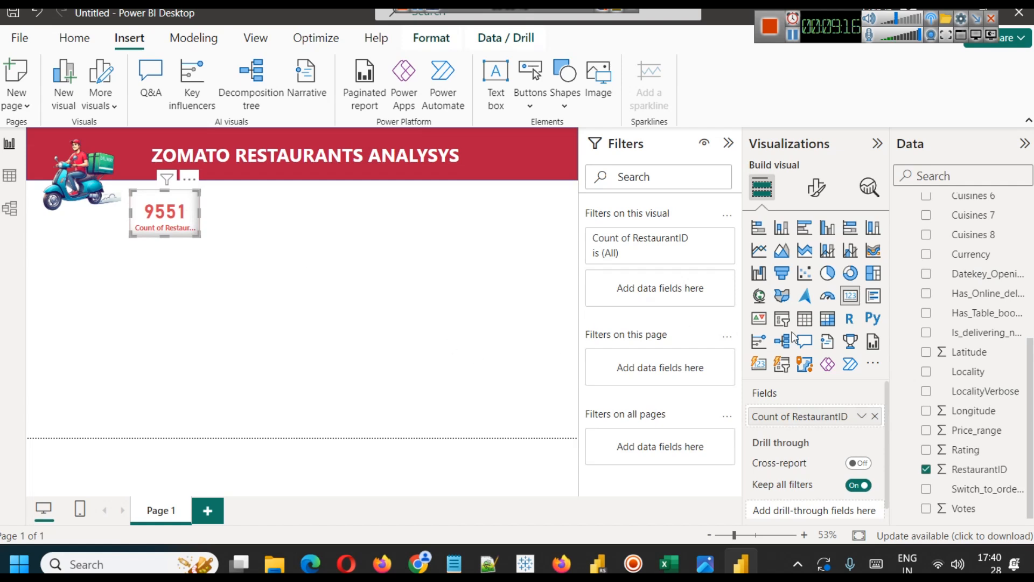
- Review the card's callout value and category label formatting, including font, colour and display units
{"action": "left_click", "coordinate": [816, 187]}
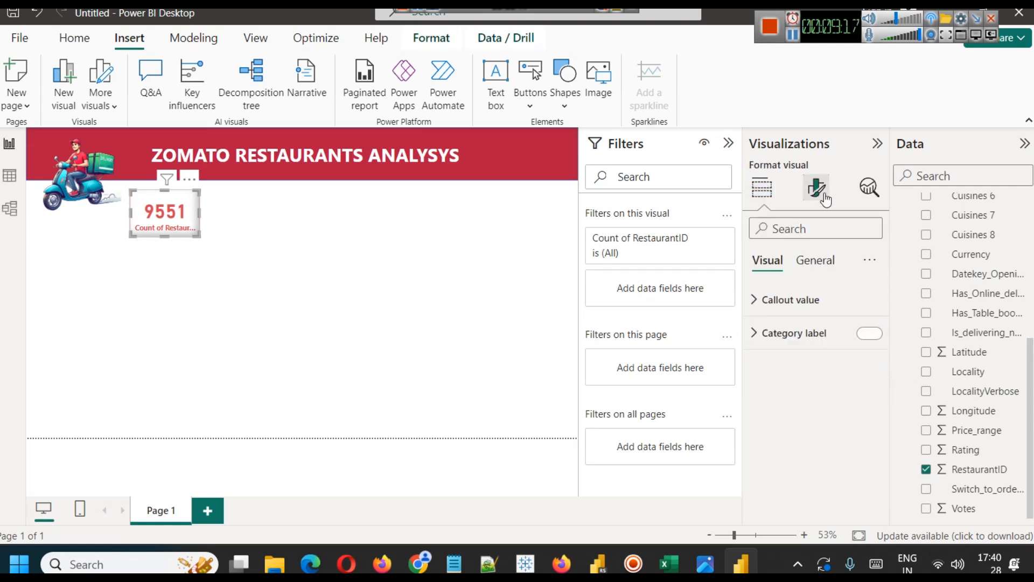
{"action": "left_click", "coordinate": [778, 295]}
{"action": "scroll", "coordinate": [814, 373], "scroll_direction": "down", "scroll_amount": 3}
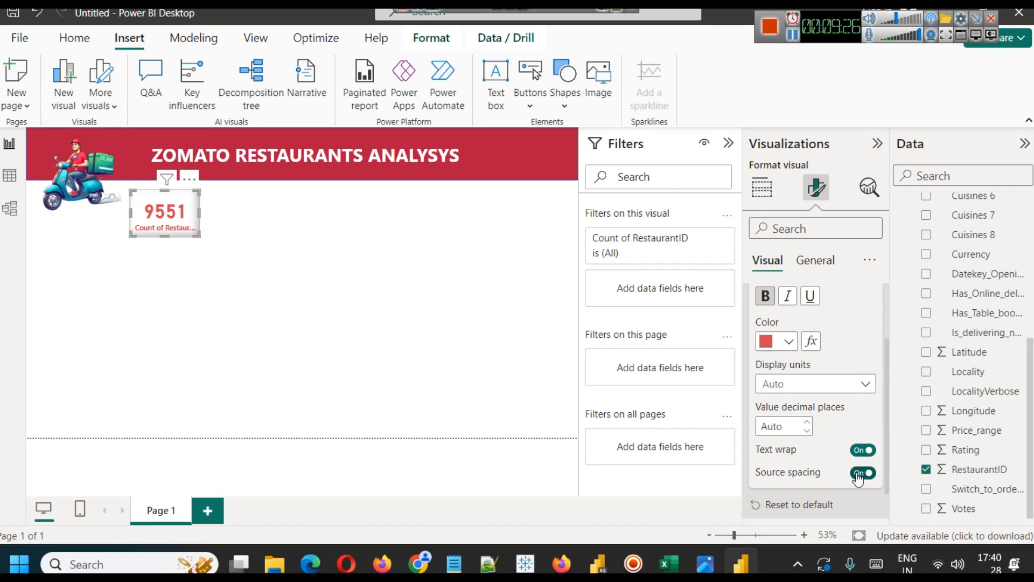
{"action": "scroll", "coordinate": [826, 428], "scroll_direction": "down", "scroll_amount": 2}
{"action": "left_click", "coordinate": [770, 506]}
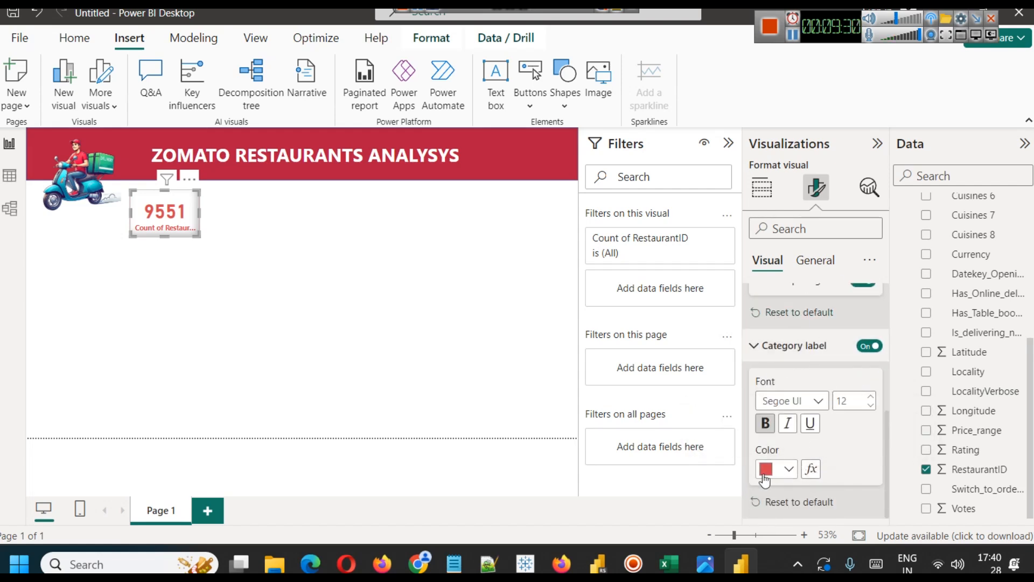
{"action": "left_click", "coordinate": [767, 429]}
{"action": "scroll", "coordinate": [808, 465], "scroll_direction": "up", "scroll_amount": 3}
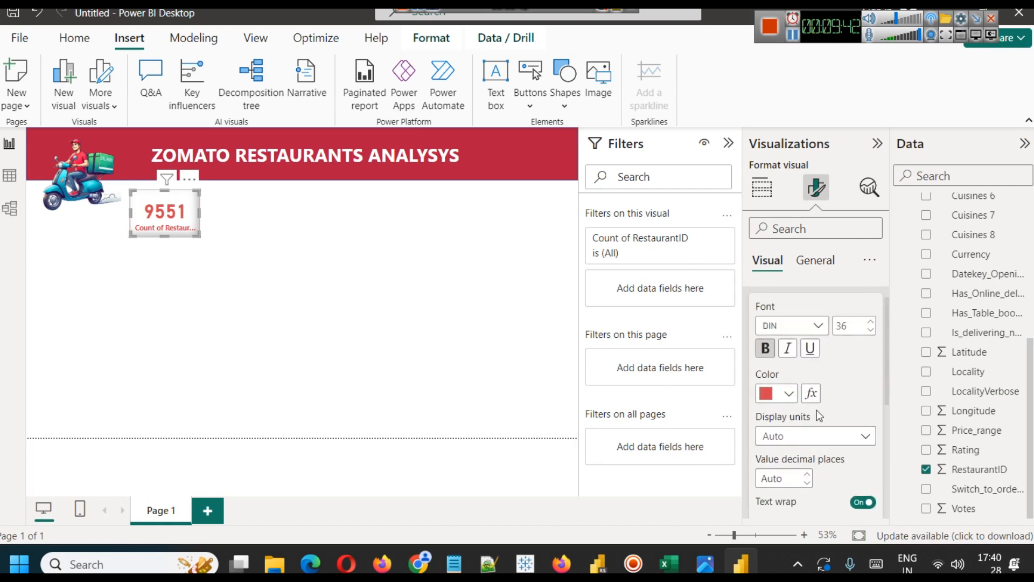
{"action": "scroll", "coordinate": [857, 393], "scroll_direction": "up", "scroll_amount": 1}
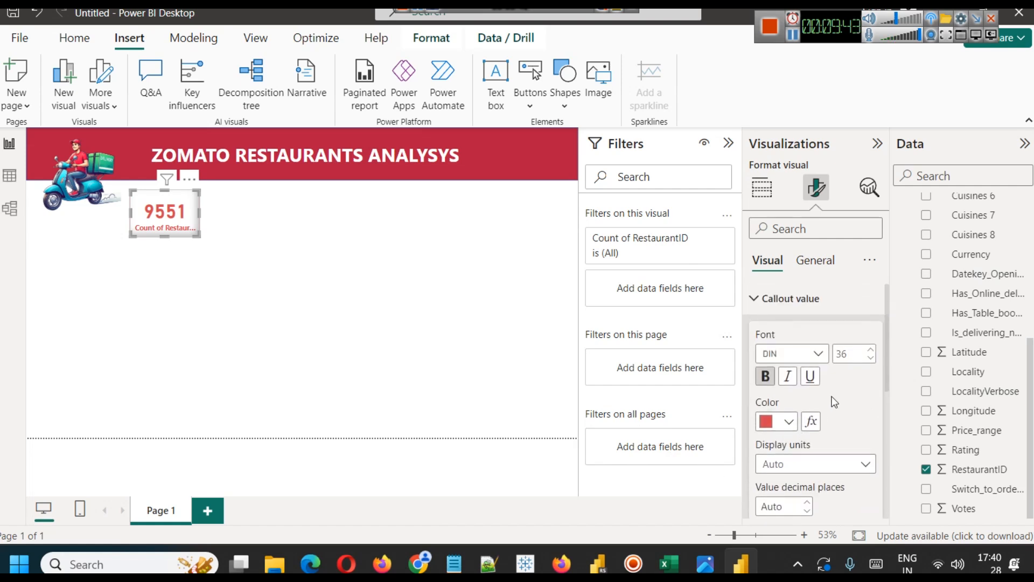
- Set the card's shadow colour to the banner's crimson red in its effects settings
{"action": "left_click", "coordinate": [815, 260]}
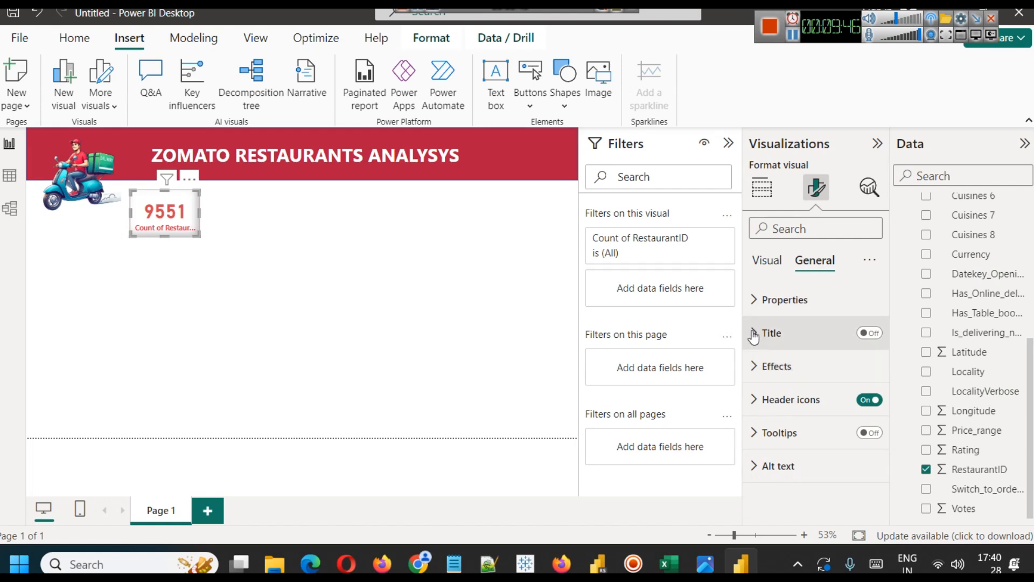
{"action": "left_click", "coordinate": [789, 372]}
{"action": "scroll", "coordinate": [823, 402], "scroll_direction": "down", "scroll_amount": 5}
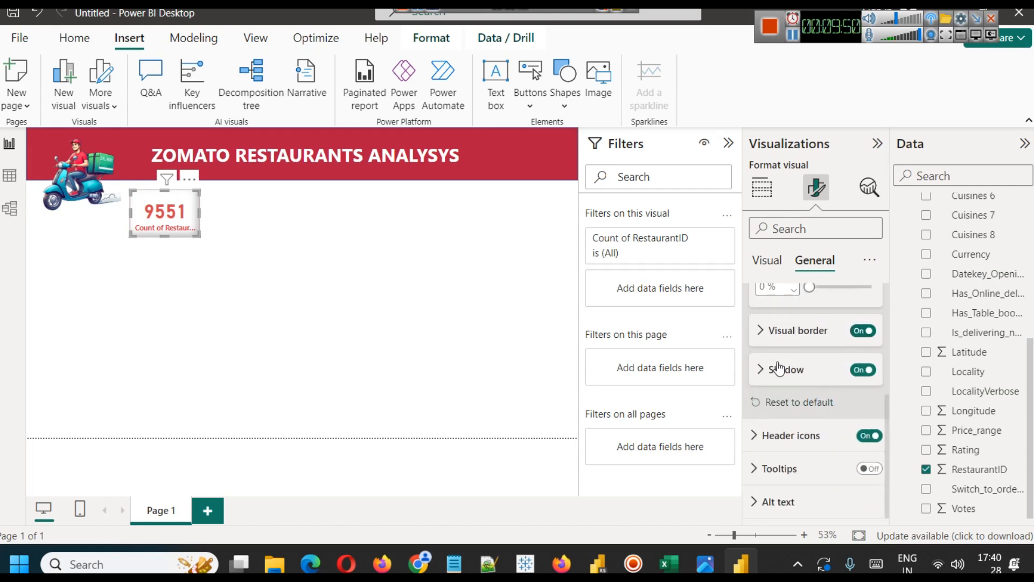
{"action": "left_click", "coordinate": [780, 368]}
{"action": "scroll", "coordinate": [788, 372], "scroll_direction": "down", "scroll_amount": 2}
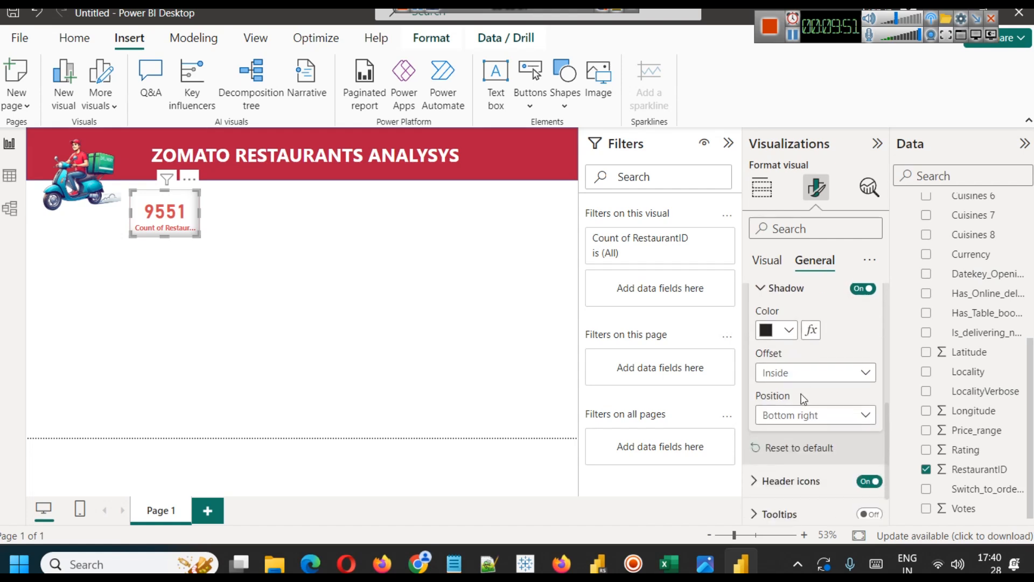
{"action": "left_click", "coordinate": [788, 333]}
{"action": "left_click", "coordinate": [775, 257]}
{"action": "left_click", "coordinate": [254, 290]}
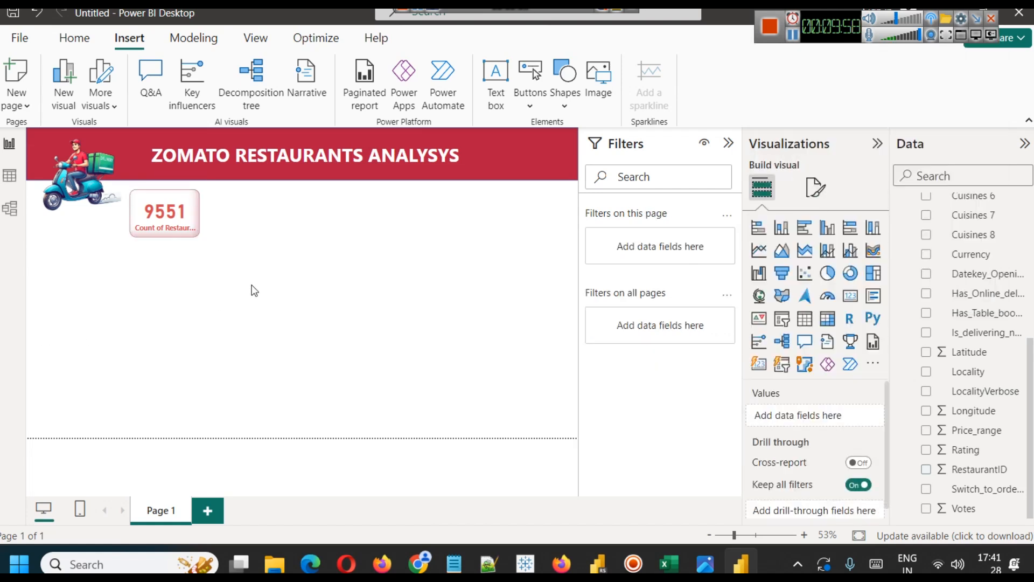
- Try an Outside offset for the card's shadow and restore the Inside offset
{"action": "left_click", "coordinate": [148, 199]}
{"action": "left_click", "coordinate": [817, 191]}
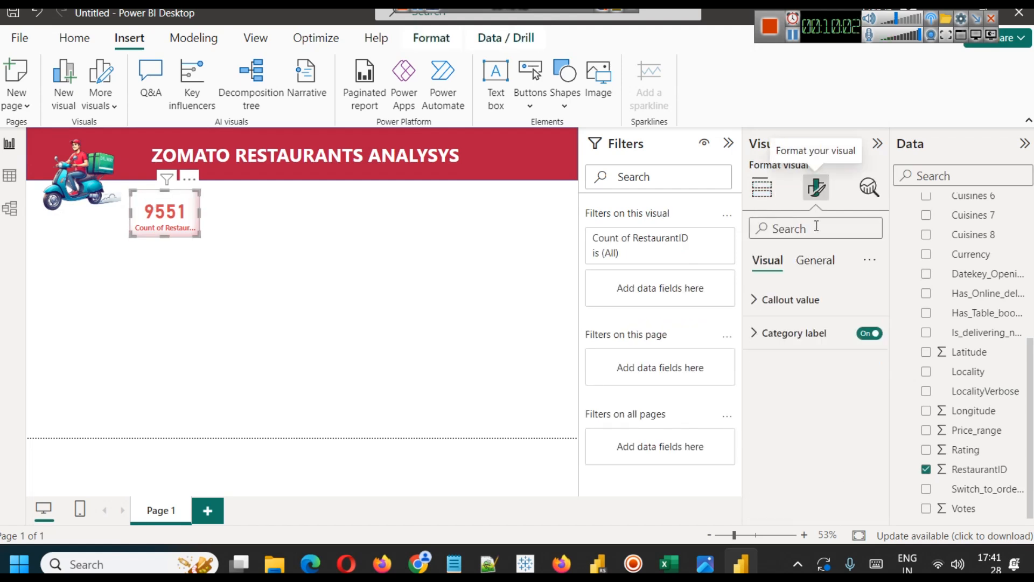
{"action": "left_click", "coordinate": [814, 260]}
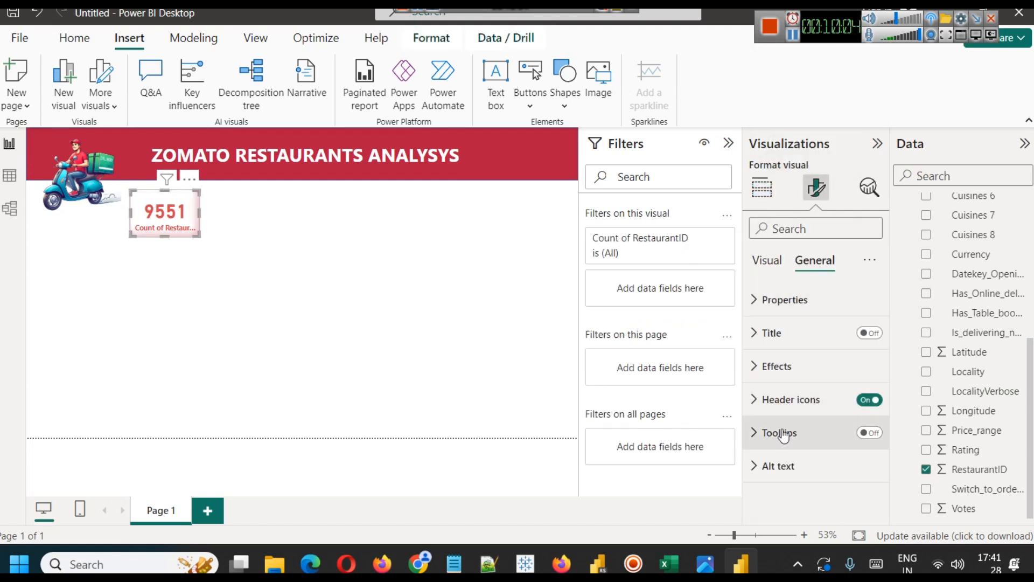
{"action": "left_click", "coordinate": [775, 366]}
{"action": "scroll", "coordinate": [790, 431], "scroll_direction": "down", "scroll_amount": 3}
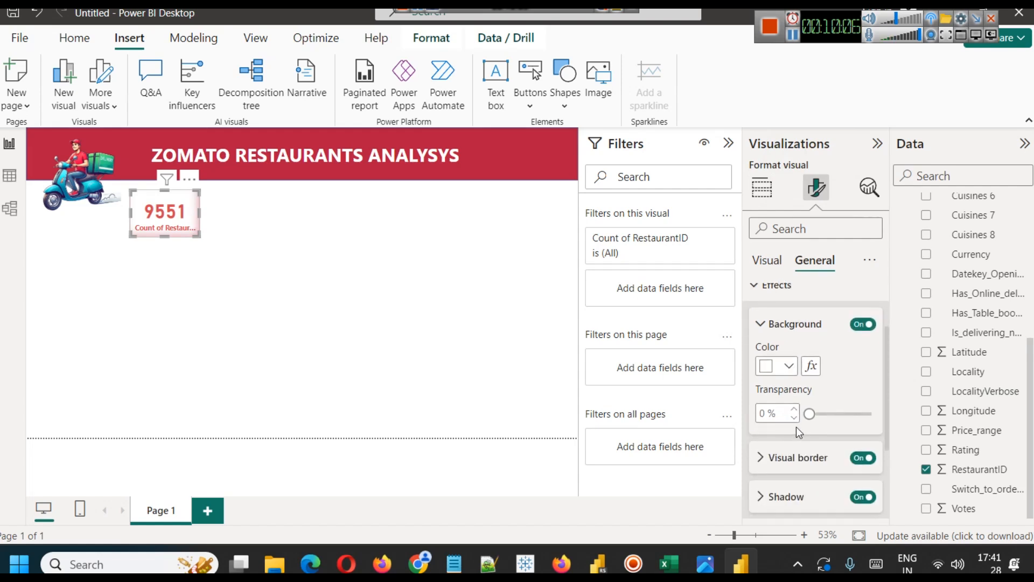
{"action": "left_click", "coordinate": [786, 413]}
{"action": "scroll", "coordinate": [793, 423], "scroll_direction": "down", "scroll_amount": 2}
{"action": "scroll", "coordinate": [794, 423], "scroll_direction": "down", "scroll_amount": 2}
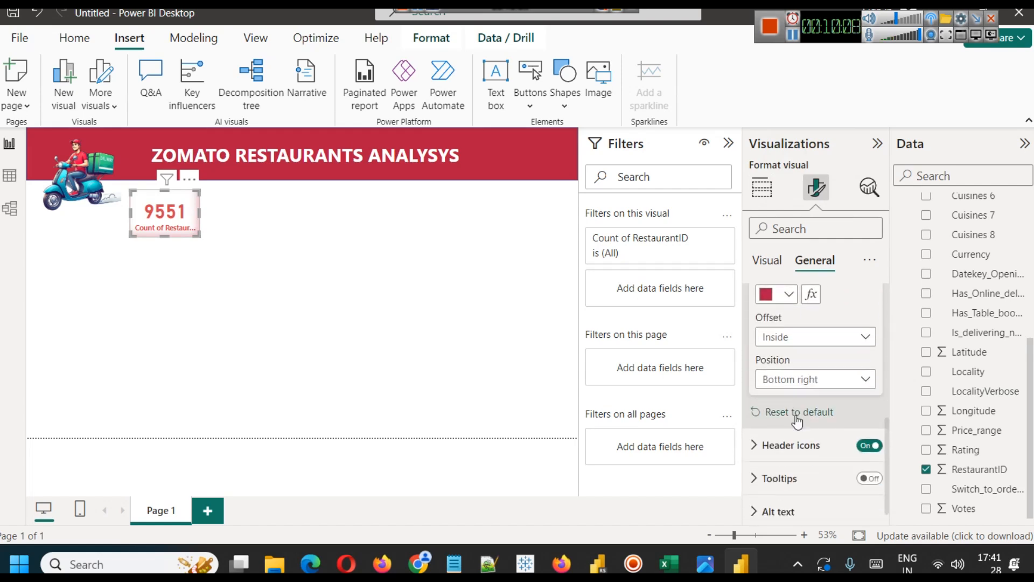
{"action": "left_click", "coordinate": [793, 336]}
{"action": "left_click", "coordinate": [792, 334]}
{"action": "left_click", "coordinate": [786, 337]}
{"action": "left_click", "coordinate": [785, 356]}
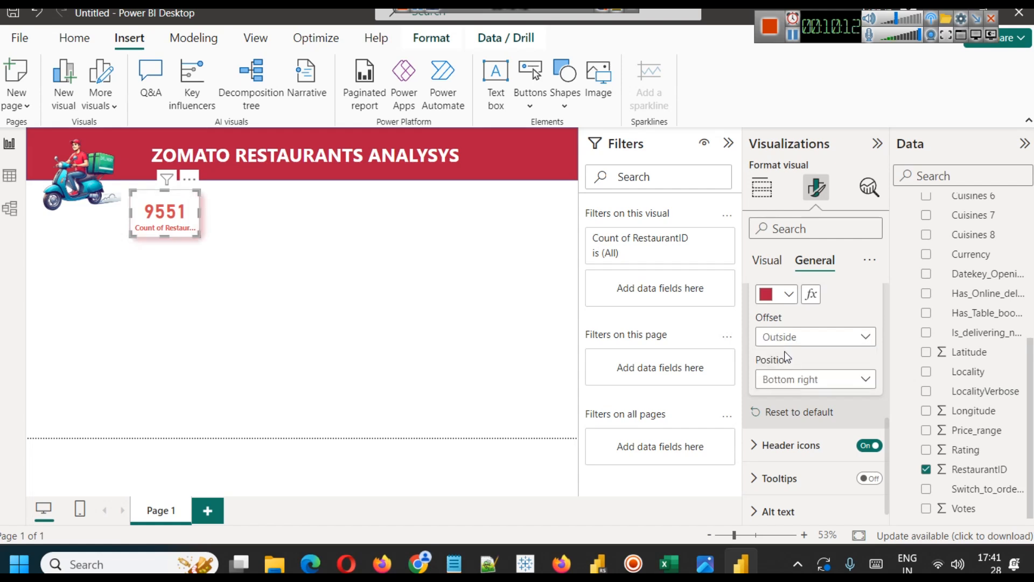
{"action": "left_click", "coordinate": [345, 323]}
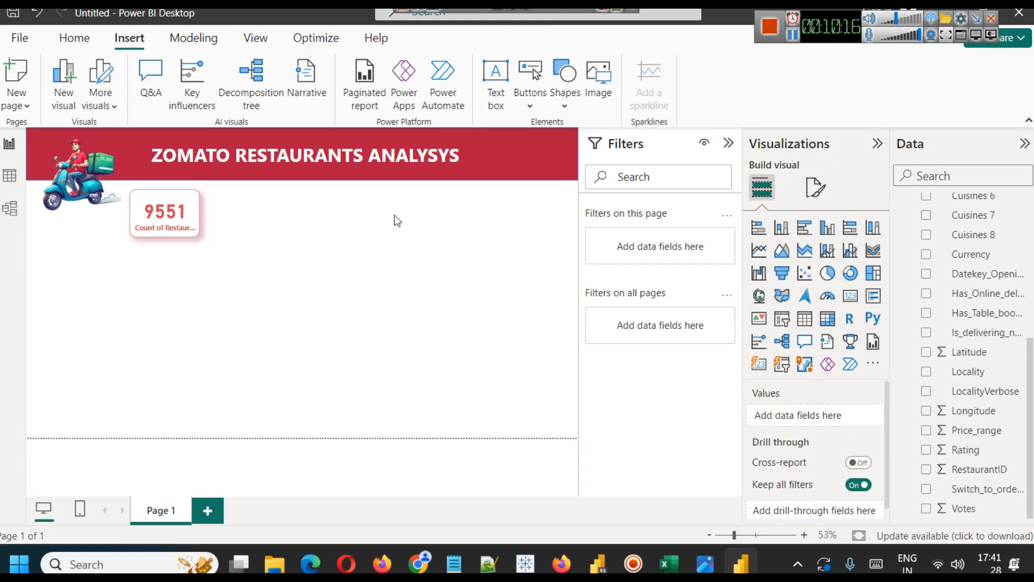
{"action": "left_click", "coordinate": [187, 218]}
{"action": "left_click", "coordinate": [539, 311]}
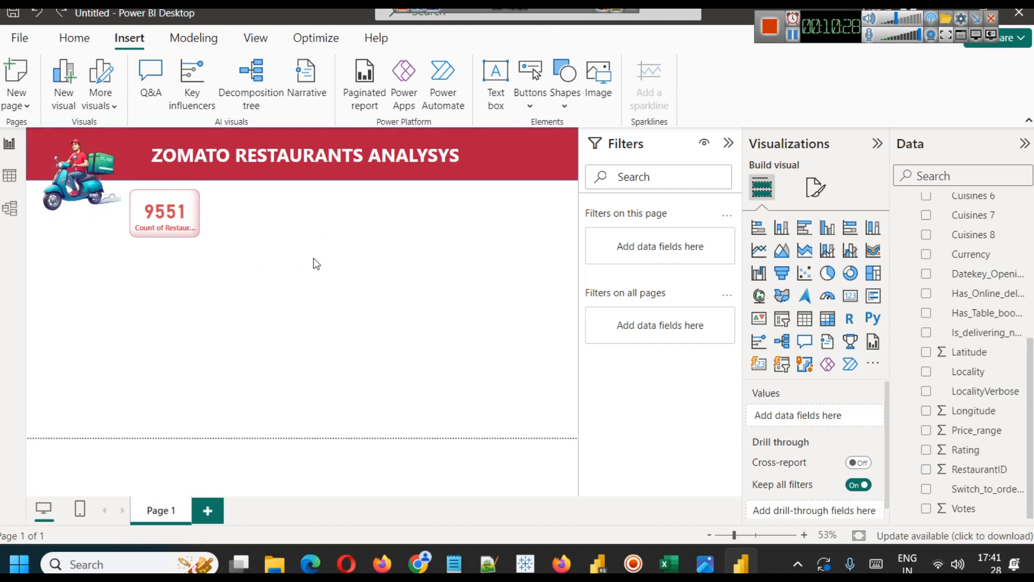
- Rename the card's RestaurantID count field to "# Restaurants" for this visual
{"action": "left_click", "coordinate": [176, 212]}
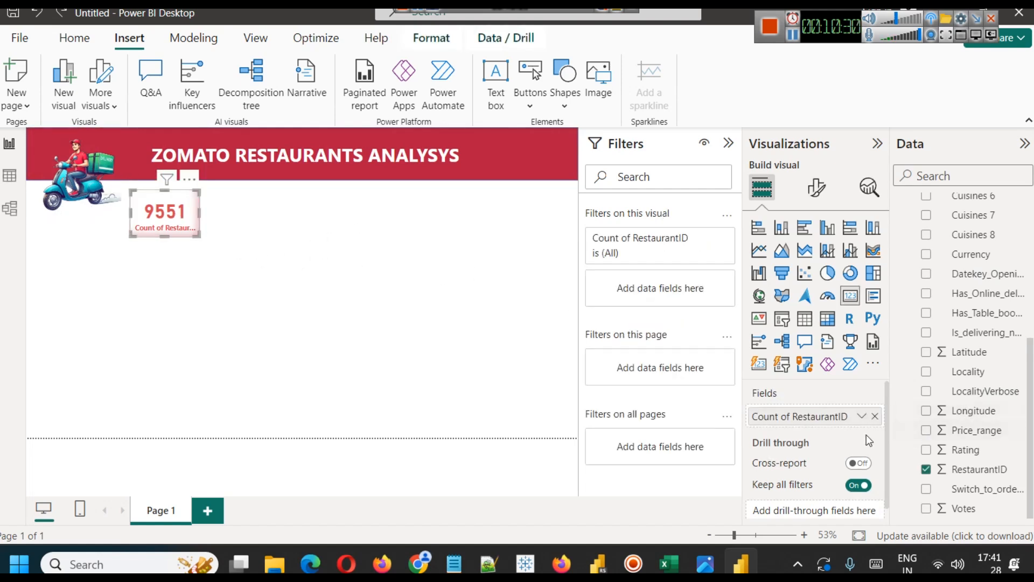
{"action": "left_click", "coordinate": [862, 418]}
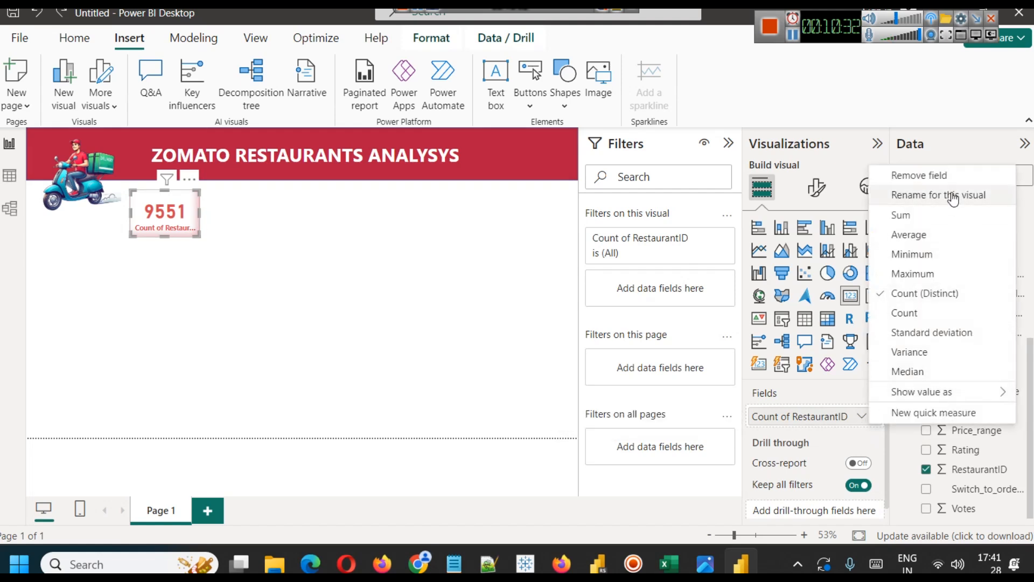
{"action": "left_click", "coordinate": [949, 195]}
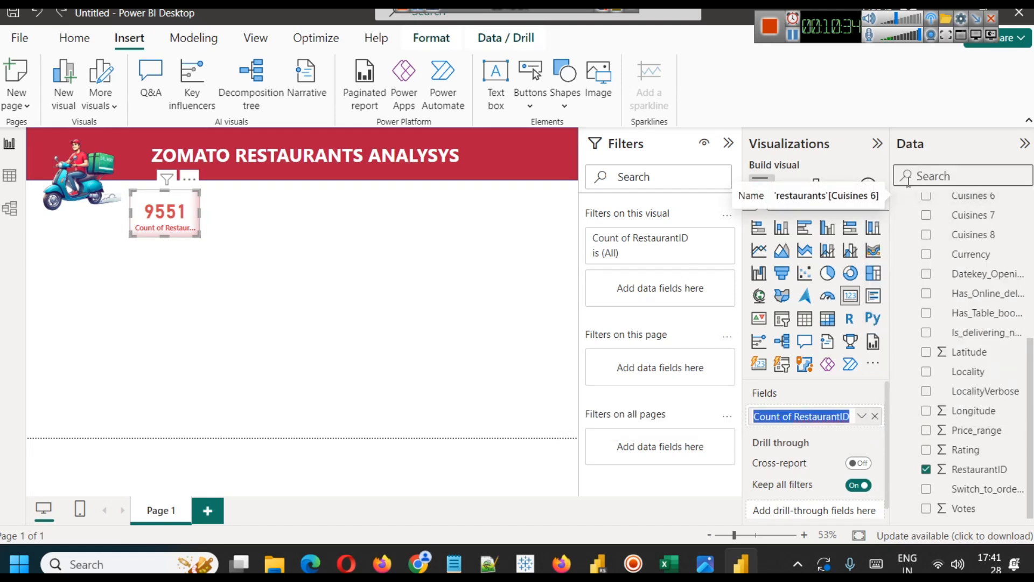
{"action": "type", "text": "Restaurants"}
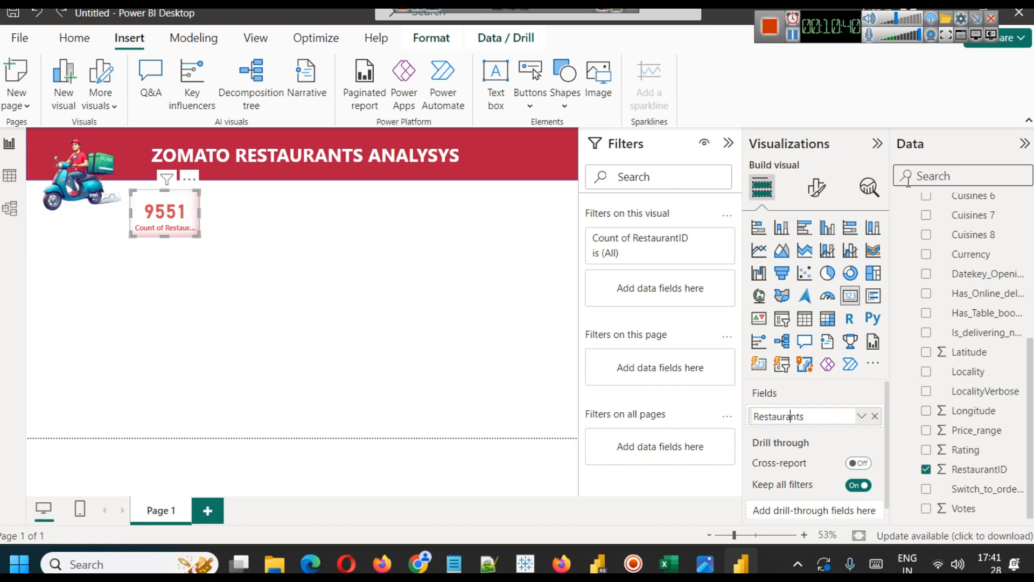
{"action": "type", "text": "#"}
{"action": "key", "text": "Return"}
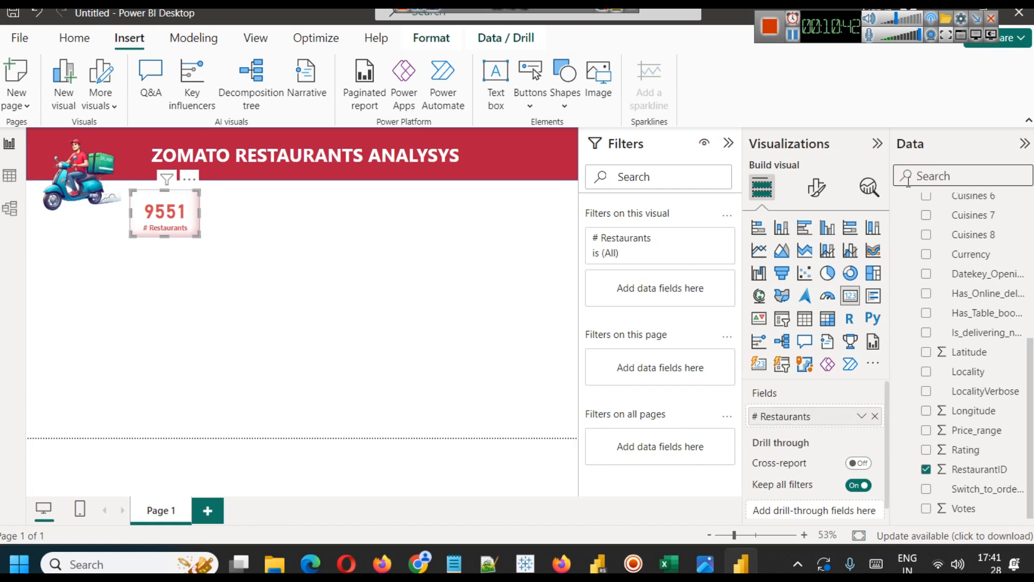
{"action": "left_click", "coordinate": [509, 253]}
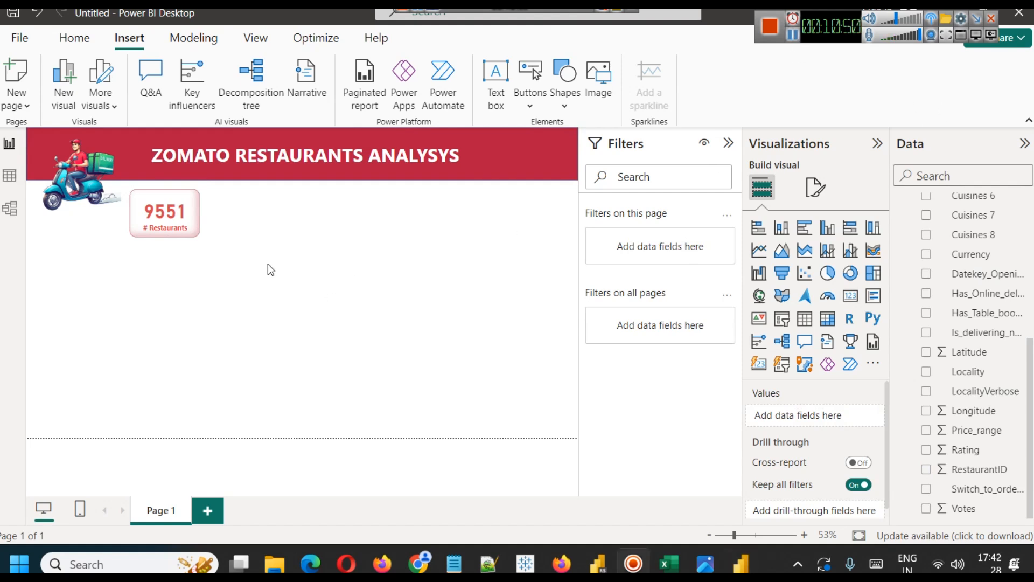
- Duplicate the # Restaurants card and place the copy directly to its right with a small gap
{"action": "left_click", "coordinate": [180, 225]}
{"action": "key", "text": "ctrl+c"}
{"action": "key", "text": "ctrl+v"}
{"action": "left_click_drag", "start_coordinate": [224, 213], "coordinate": [243, 214]}
{"action": "key", "text": "Right"}
{"action": "key", "text": "Right"}
{"action": "key", "text": "Right"}
- Paste three more copies of the # Restaurants card and spread them out to form a row of five cards below the banner
{"action": "left_click", "coordinate": [189, 229]}
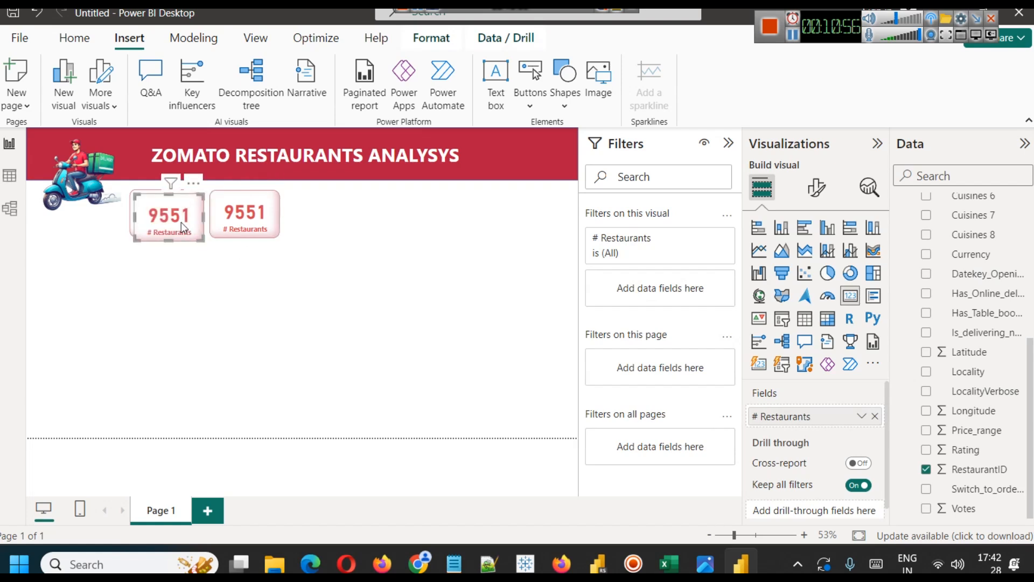
{"action": "key", "text": "ctrl+v"}
{"action": "left_click_drag", "start_coordinate": [308, 216], "coordinate": [492, 219]}
{"action": "left_click", "coordinate": [166, 231]}
{"action": "key", "text": "ctrl+v"}
{"action": "left_click", "coordinate": [148, 194]}
{"action": "key", "text": "ctrl+v"}
{"action": "left_click", "coordinate": [457, 287]}
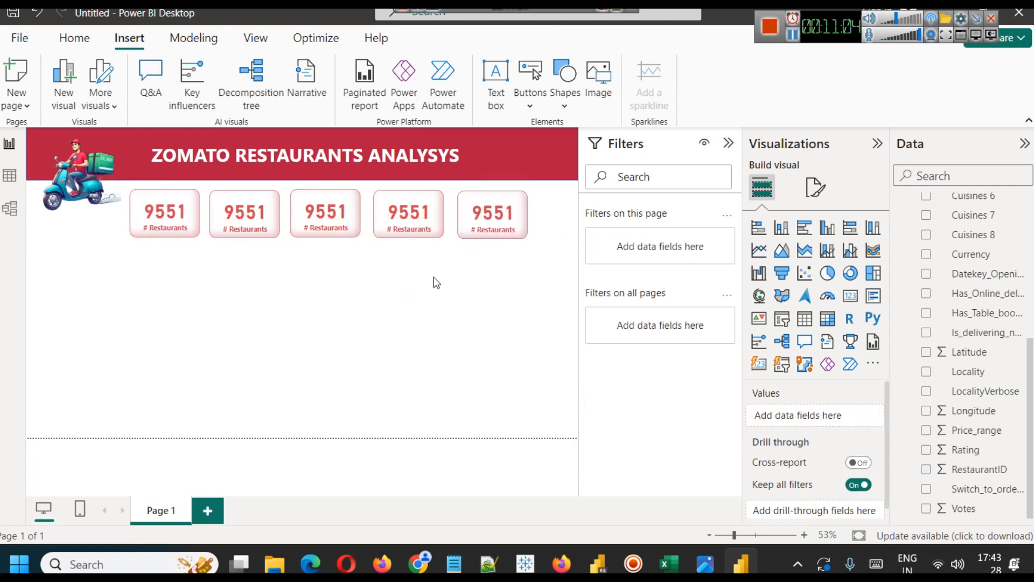
{"action": "left_click", "coordinate": [476, 225]}
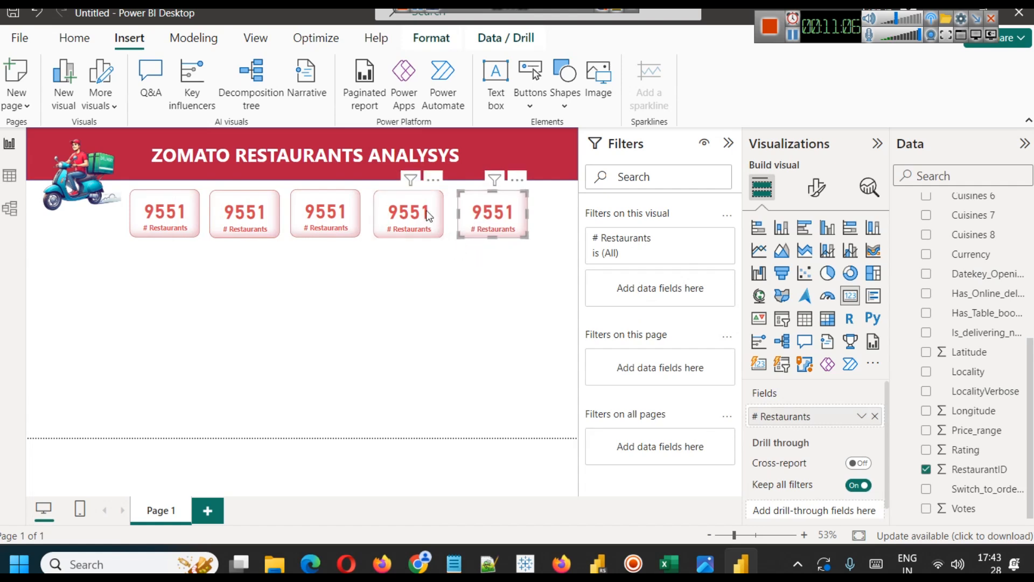
- Line up the second to fifth # Restaurants cards with the first one and even out the gaps between them
{"action": "left_click", "coordinate": [418, 231]}
{"action": "left_click", "coordinate": [349, 214]}
{"action": "left_click", "coordinate": [254, 216]}
{"action": "left_click", "coordinate": [323, 333]}
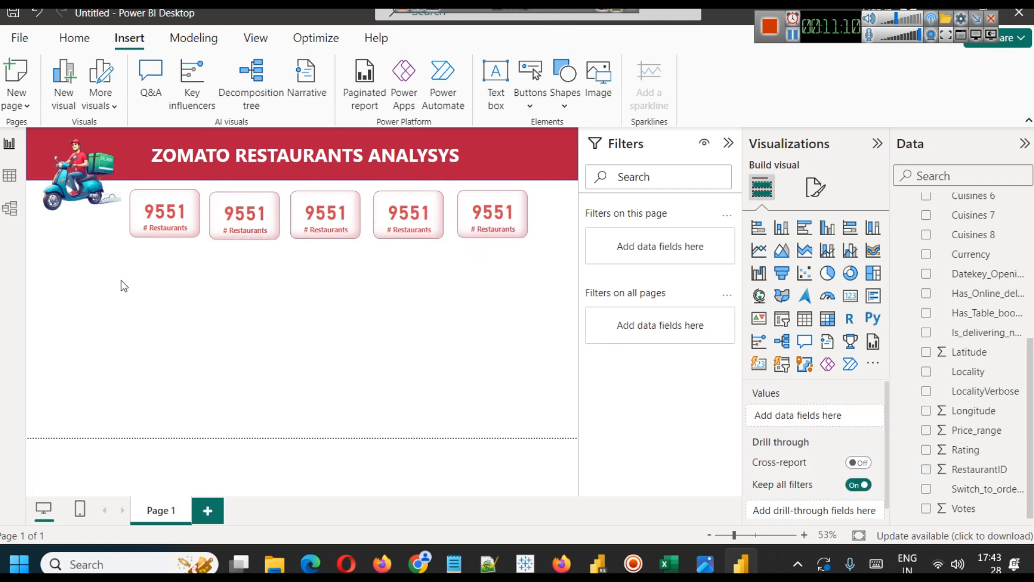
{"action": "left_click", "coordinate": [224, 225]}
{"action": "left_click_drag", "start_coordinate": [228, 221], "coordinate": [308, 222]}
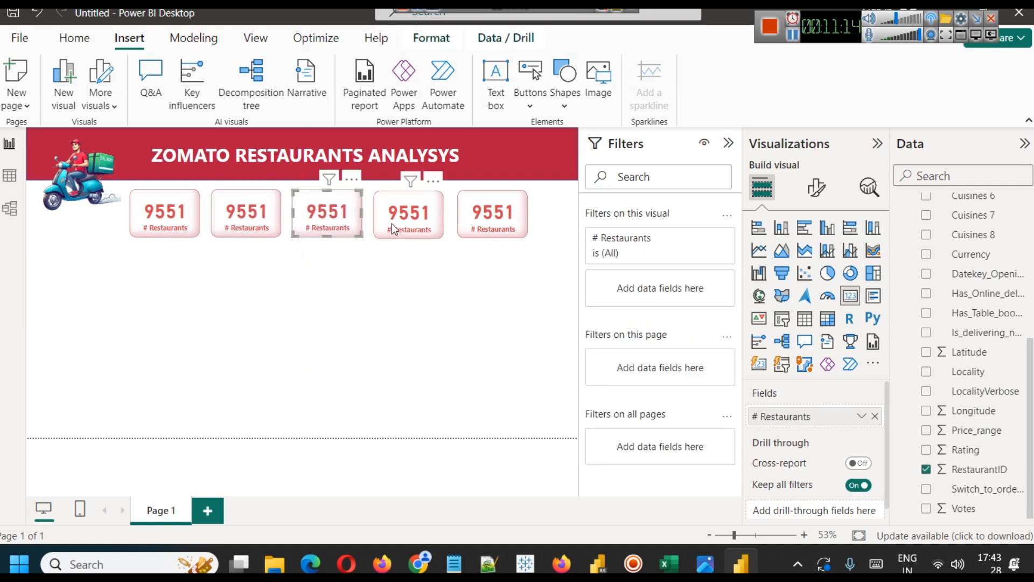
{"action": "mouse_move", "coordinate": [395, 221]}
{"action": "left_mouse_down"}
{"action": "mouse_move", "coordinate": [391, 211]}
{"action": "mouse_move", "coordinate": [389, 222]}
{"action": "left_mouse_up"}
{"action": "left_click_drag", "start_coordinate": [471, 213], "coordinate": [462, 211]}
{"action": "left_click", "coordinate": [474, 312]}
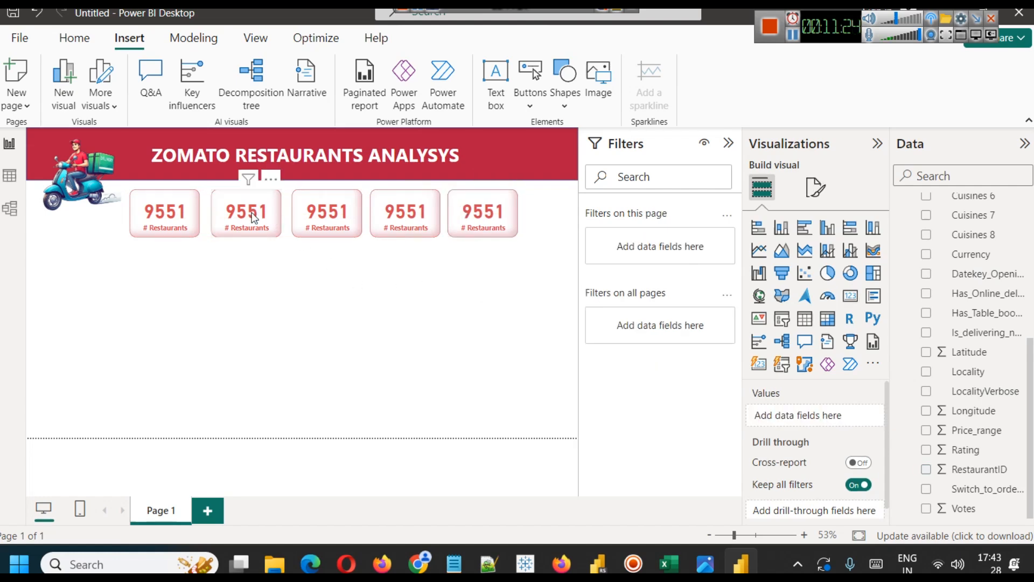
- Replace the second card's field with City from the restaurants table, summarized as Count (Distinct)
{"action": "scroll", "coordinate": [969, 350], "scroll_direction": "up", "scroll_amount": 5}
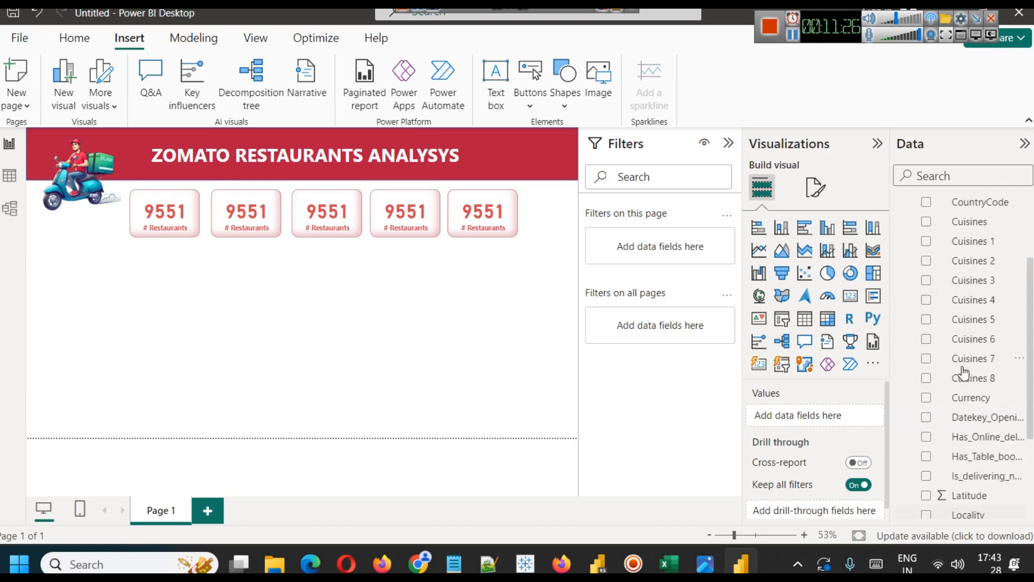
{"action": "left_click", "coordinate": [250, 215]}
{"action": "left_click", "coordinate": [876, 416]}
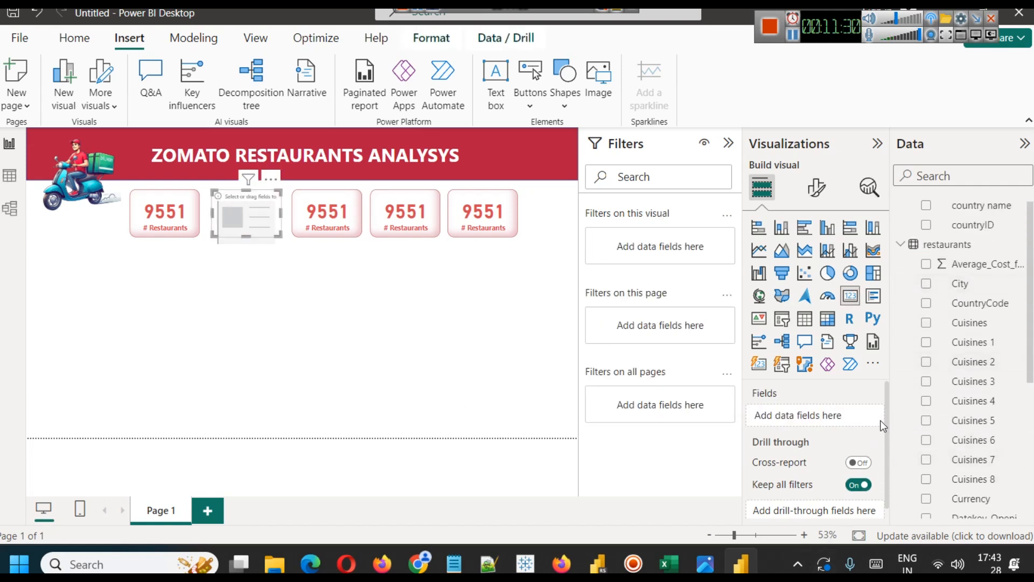
{"action": "left_click_drag", "start_coordinate": [964, 286], "coordinate": [808, 414]}
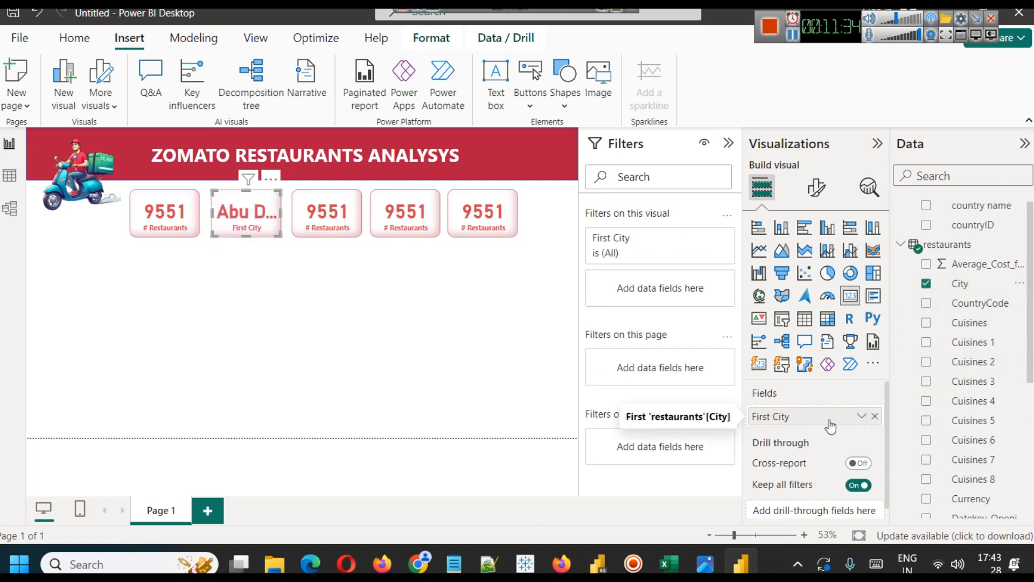
{"action": "left_click", "coordinate": [862, 415]}
{"action": "left_click", "coordinate": [905, 373]}
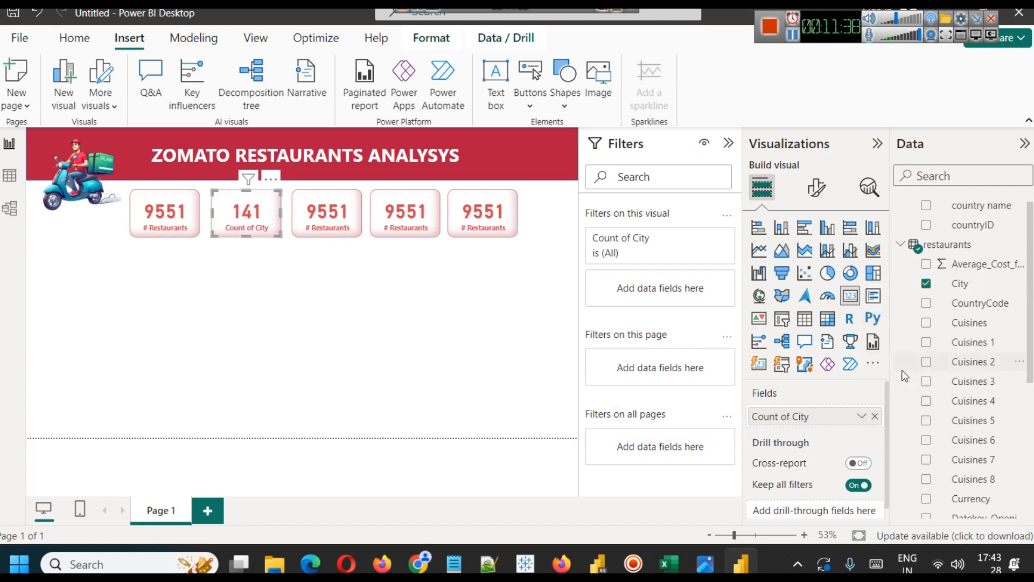
{"action": "right_click", "coordinate": [774, 417]}
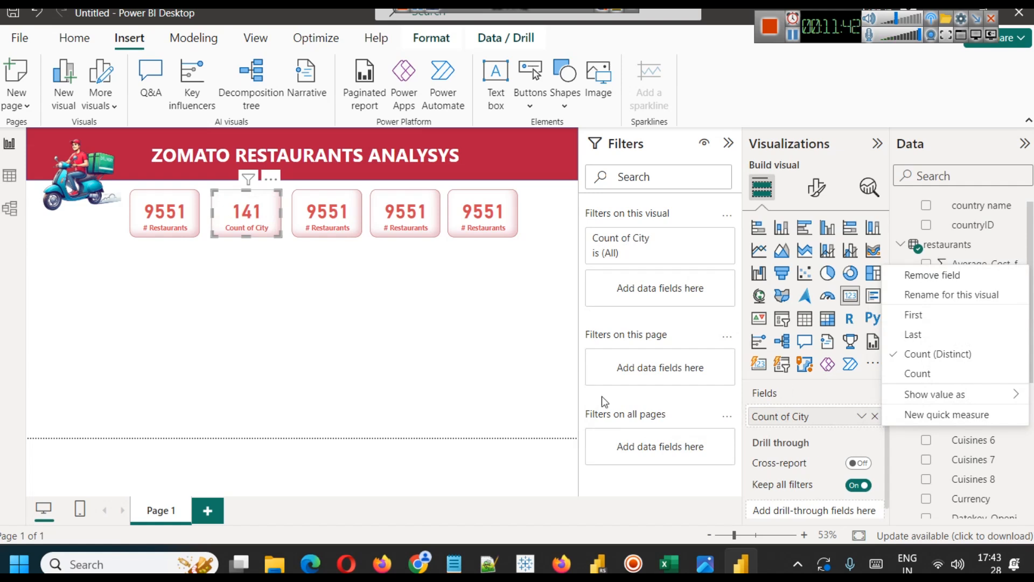
{"action": "left_click", "coordinate": [315, 324]}
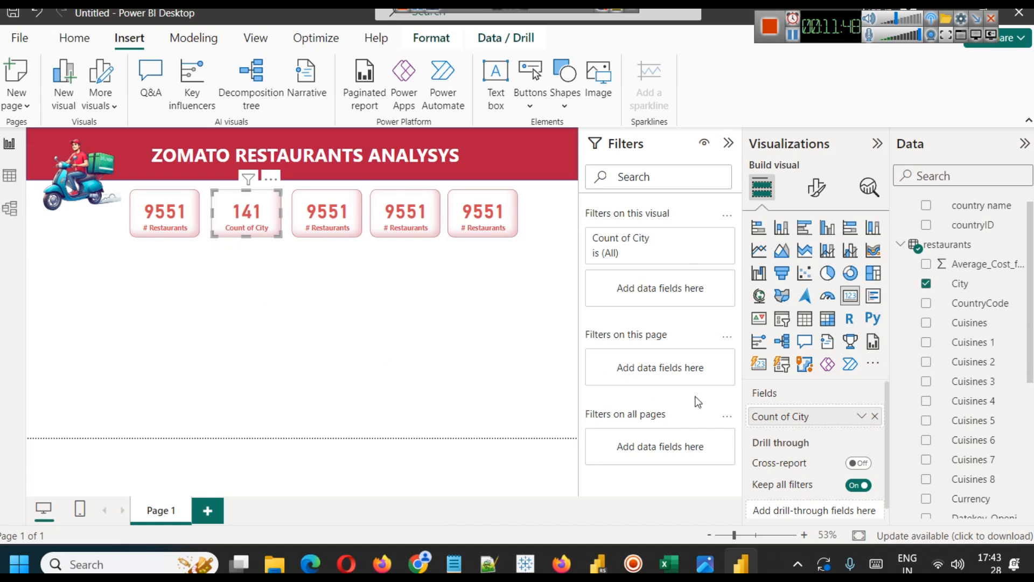
- Rename the second card's City count field to "# Cities" for this visual
{"action": "left_click", "coordinate": [861, 415]}
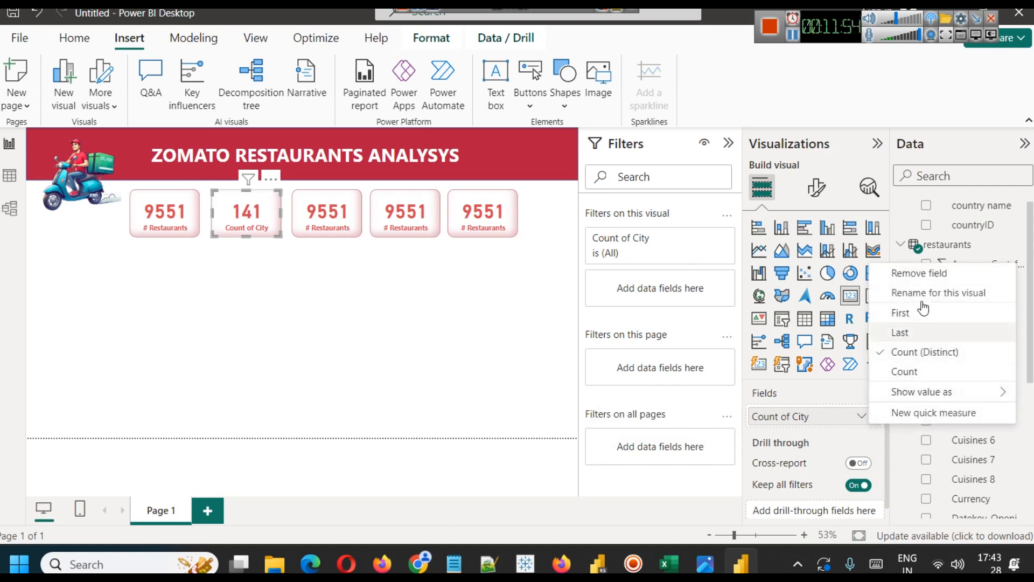
{"action": "left_click", "coordinate": [938, 293]}
{"action": "type", "text": "# Cities"}
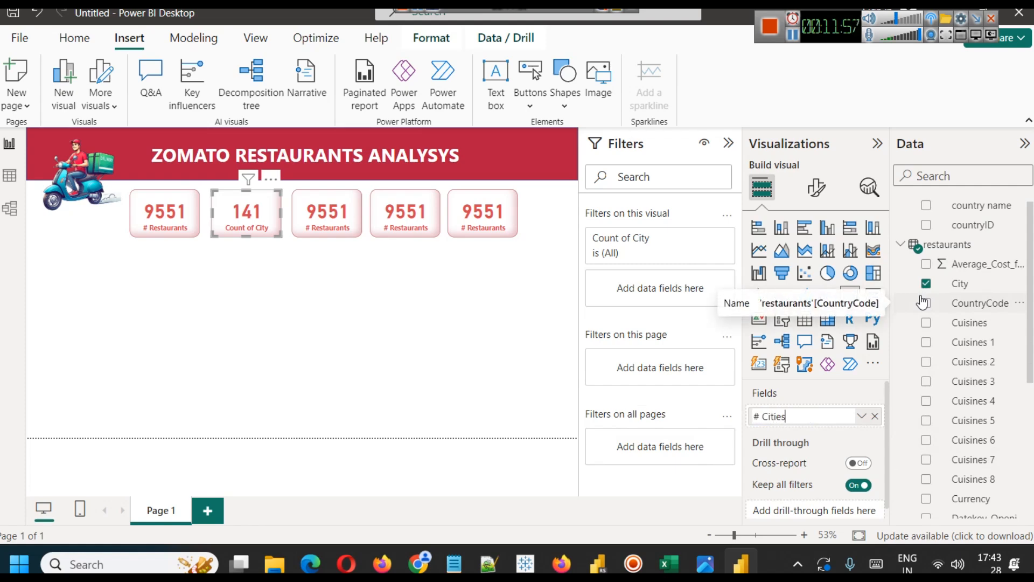
{"action": "key", "text": "Return"}
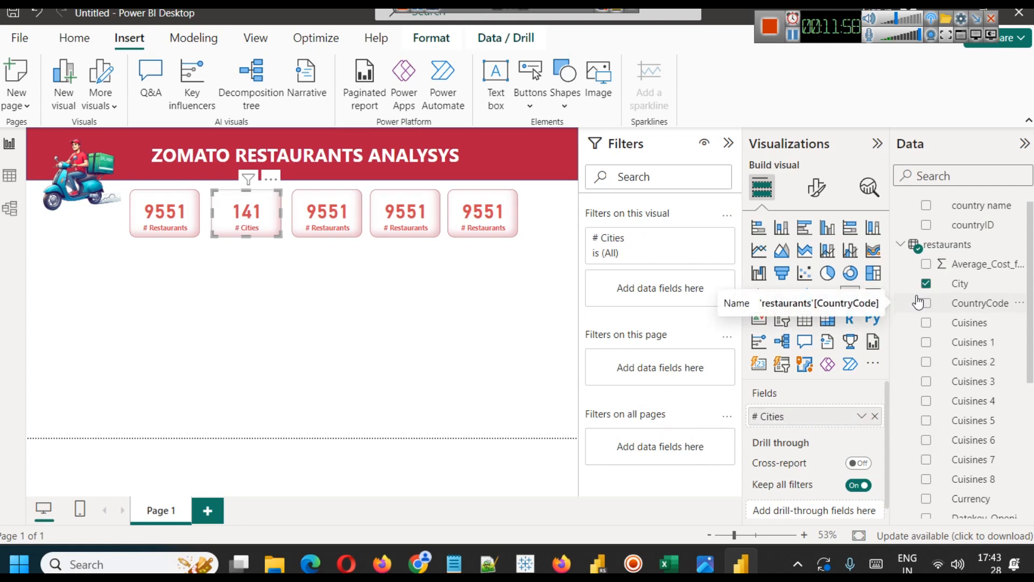
{"action": "left_click", "coordinate": [444, 322]}
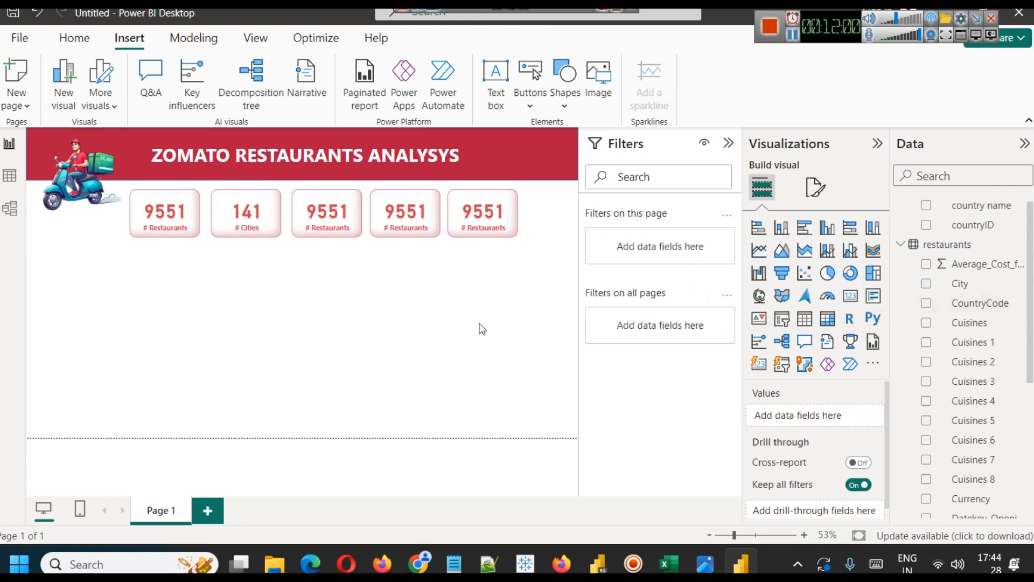
- Replace the third card's field with CountryCode from the restaurants table, summarized as Count (Distinct)
{"action": "left_click", "coordinate": [790, 34]}
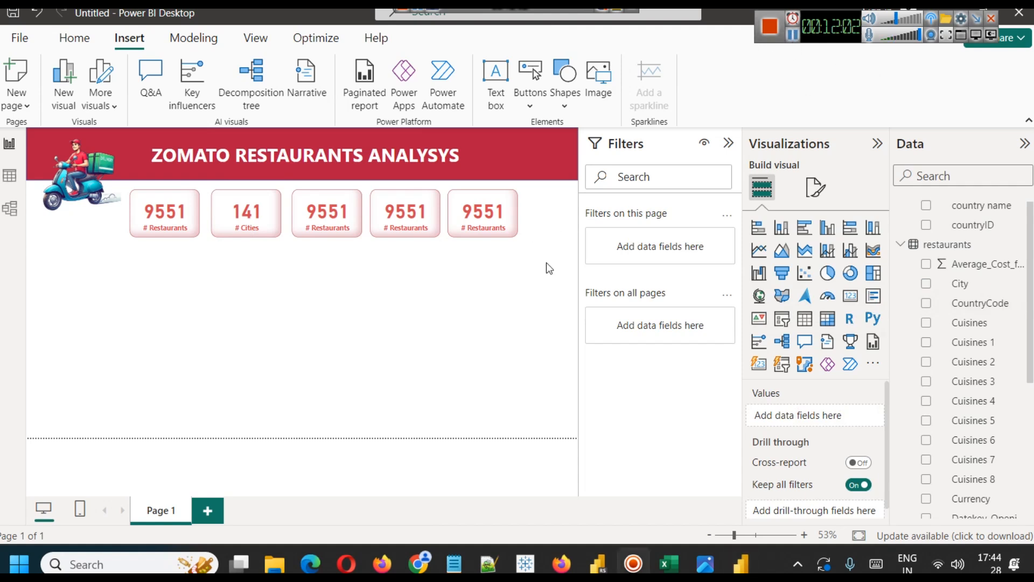
{"action": "scroll", "coordinate": [983, 310], "scroll_direction": "down", "scroll_amount": 5}
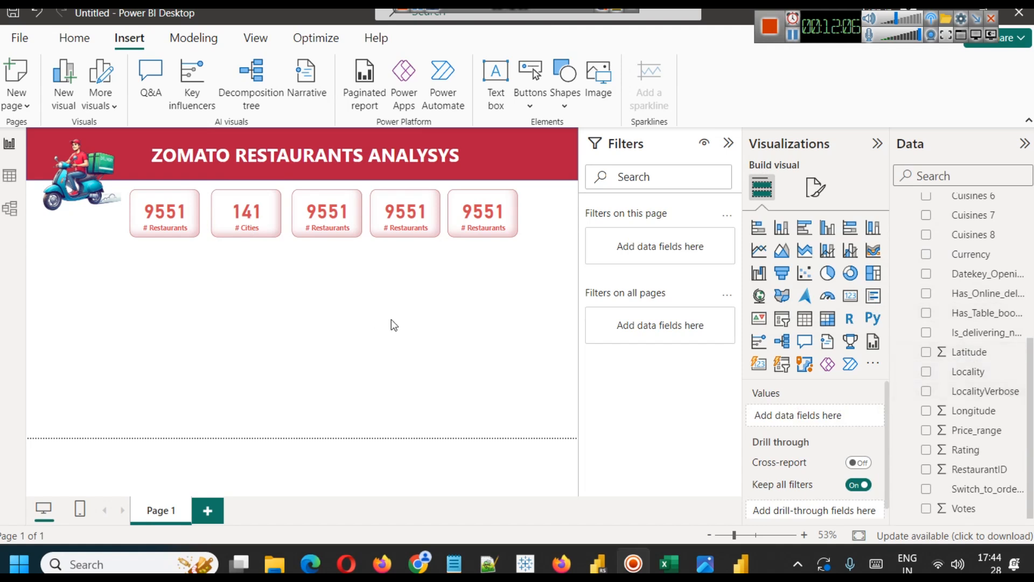
{"action": "left_click", "coordinate": [336, 223]}
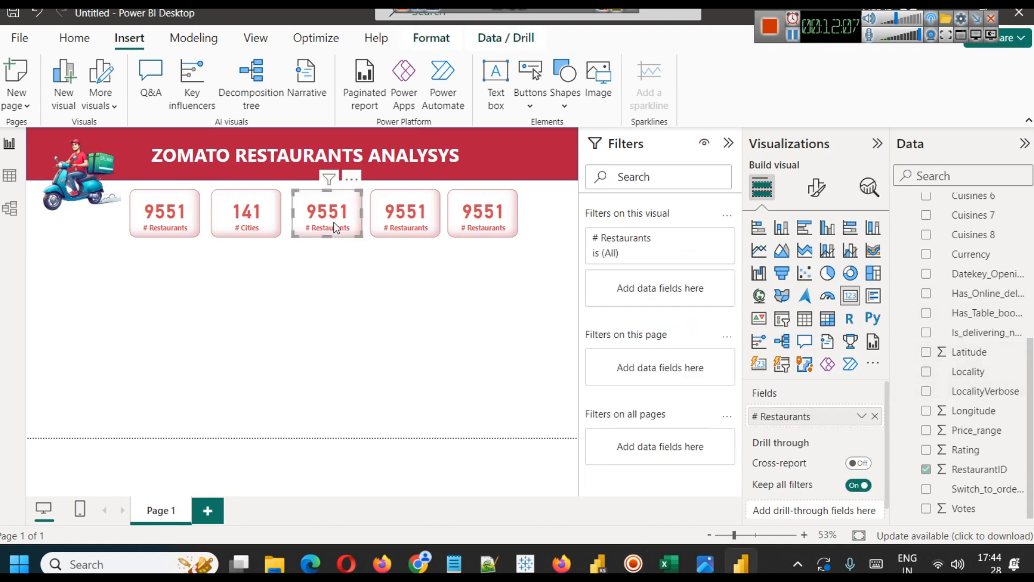
{"action": "left_click", "coordinate": [874, 416]}
{"action": "scroll", "coordinate": [1002, 389], "scroll_direction": "up", "scroll_amount": 5}
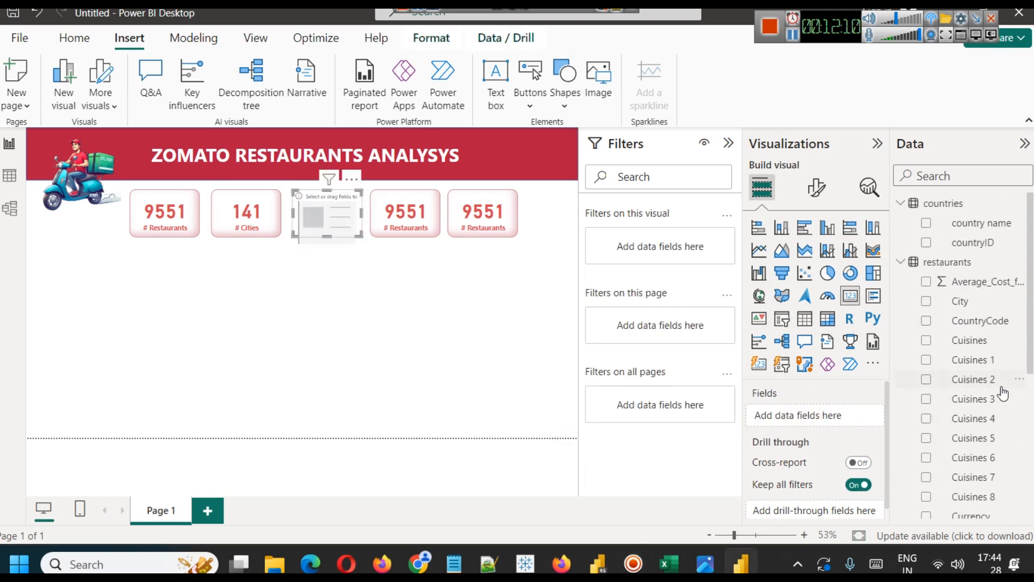
{"action": "scroll", "coordinate": [985, 397], "scroll_direction": "down", "scroll_amount": 5}
{"action": "scroll", "coordinate": [996, 385], "scroll_direction": "down", "scroll_amount": 1}
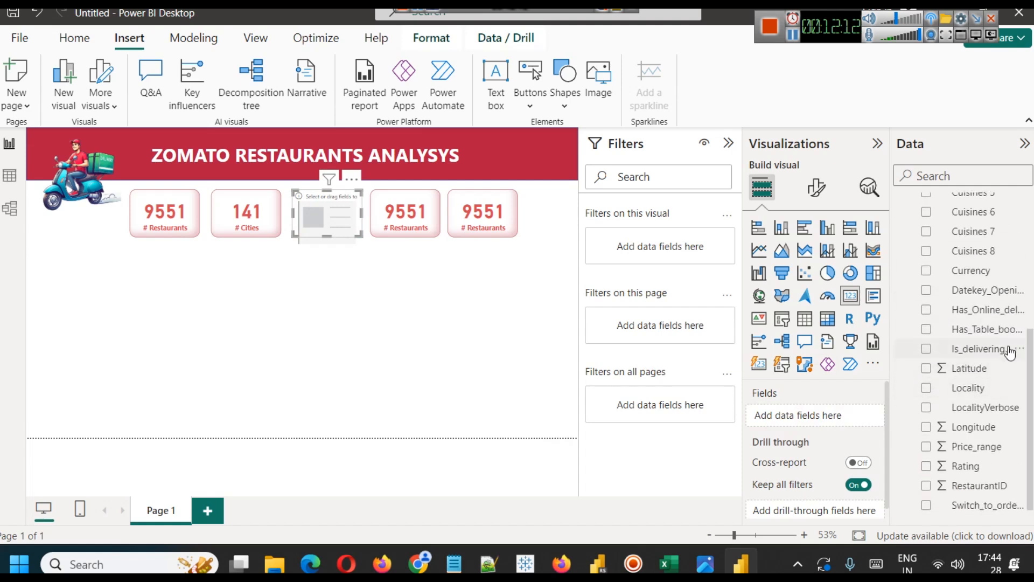
{"action": "scroll", "coordinate": [1004, 415], "scroll_direction": "up", "scroll_amount": 3}
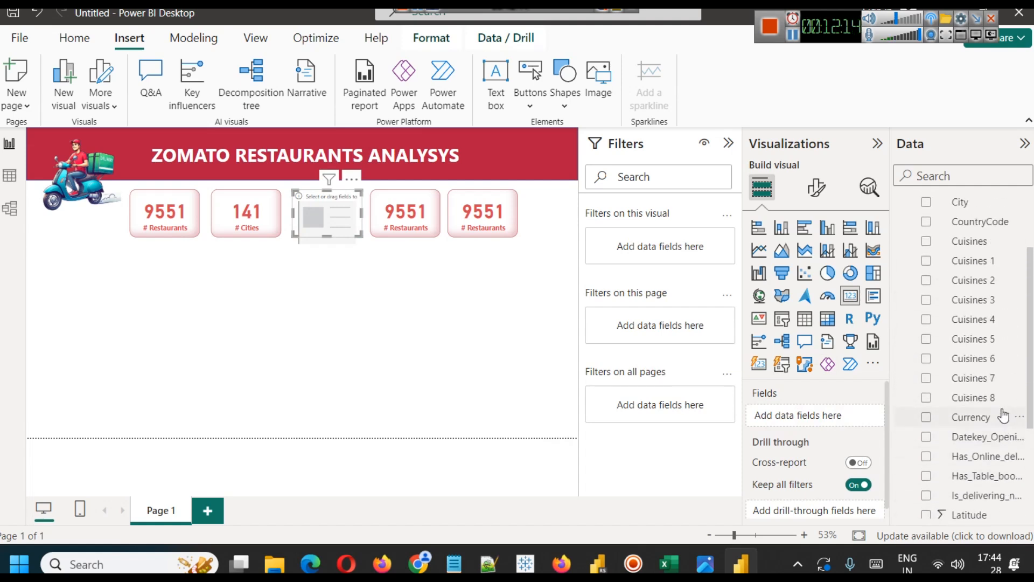
{"action": "scroll", "coordinate": [1002, 415], "scroll_direction": "up", "scroll_amount": 3}
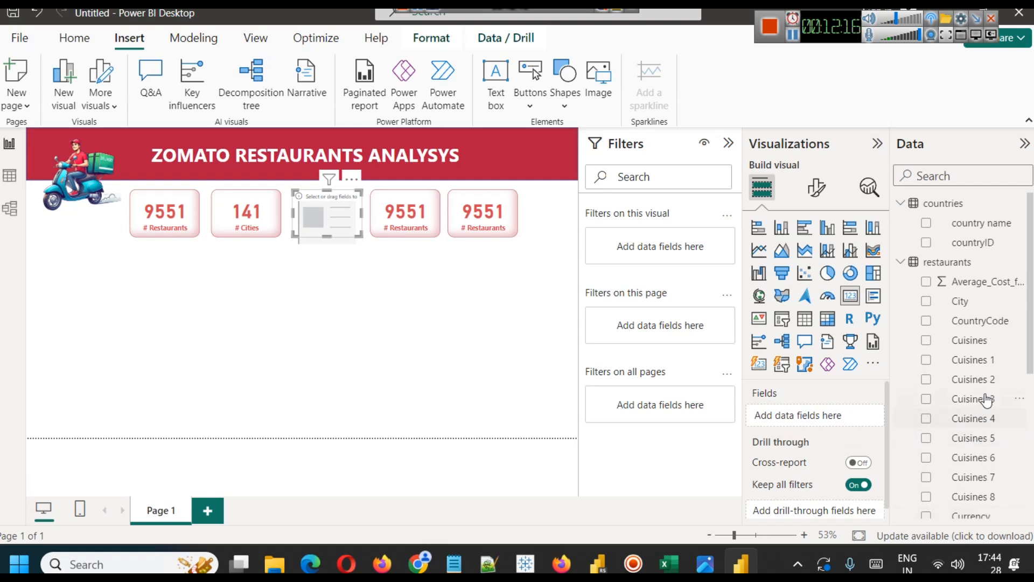
{"action": "left_click_drag", "start_coordinate": [981, 322], "coordinate": [812, 425]}
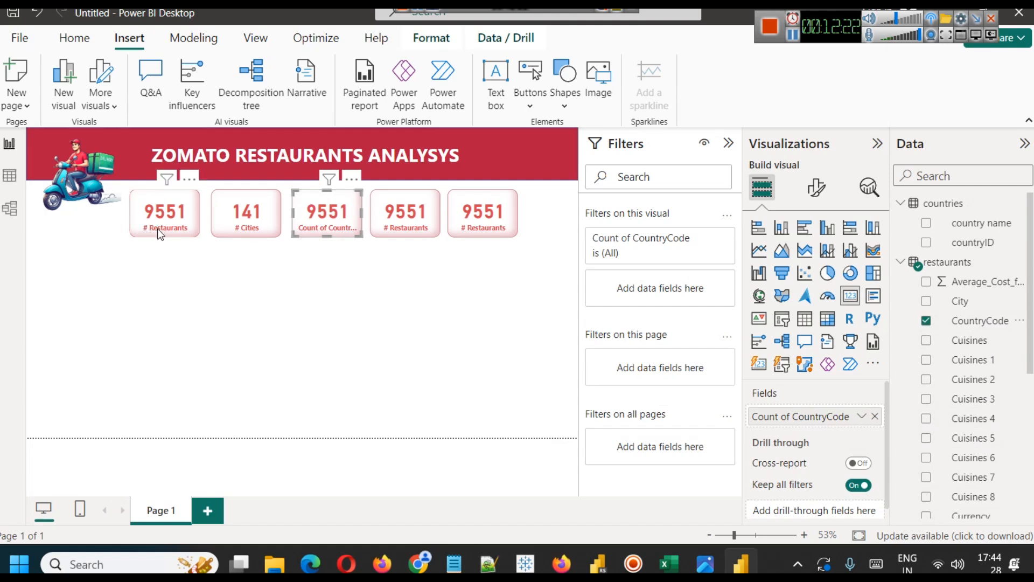
{"action": "left_click", "coordinate": [861, 417]}
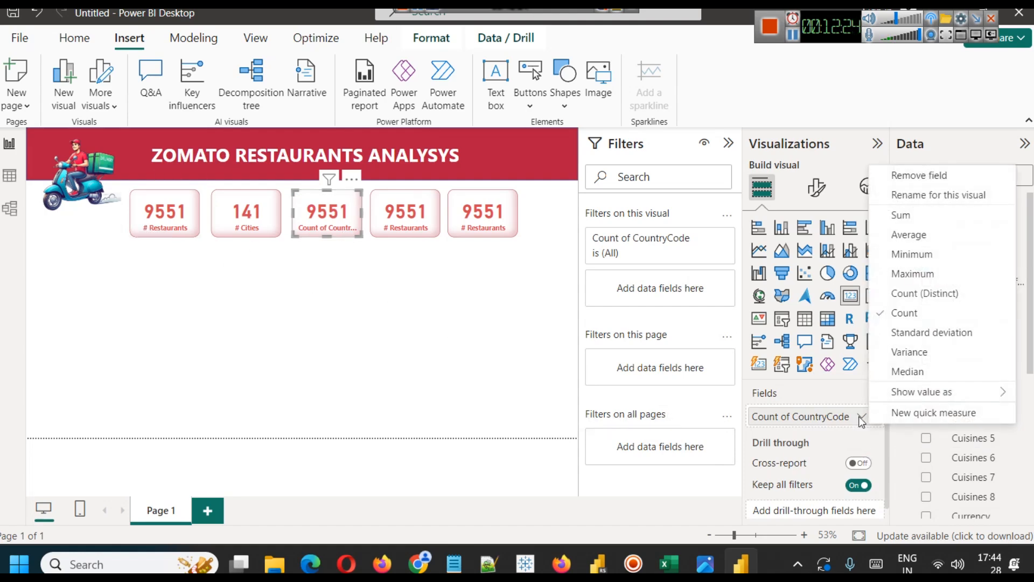
{"action": "left_click", "coordinate": [916, 293]}
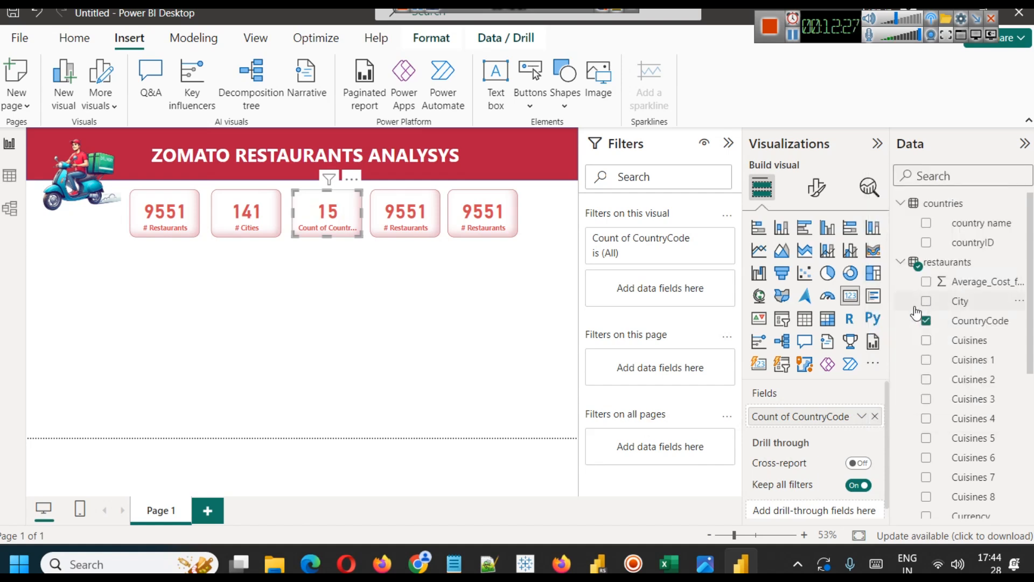
- Rename the third card's CountryCode count field to "# Countries" for this visual
{"action": "left_click", "coordinate": [861, 416]}
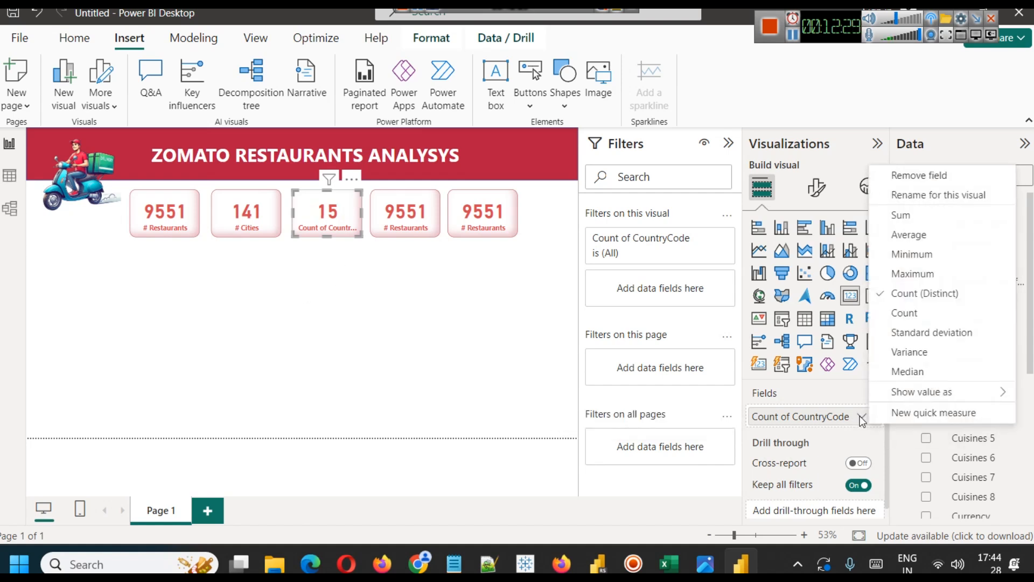
{"action": "left_click", "coordinate": [932, 197]}
{"action": "type", "text": "# Countries"}
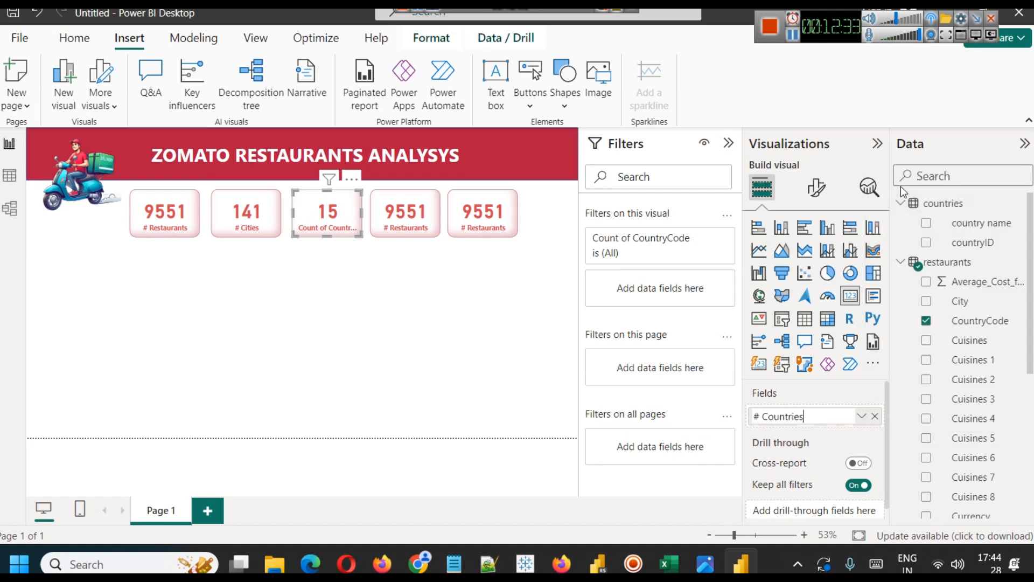
{"action": "key", "text": "Return"}
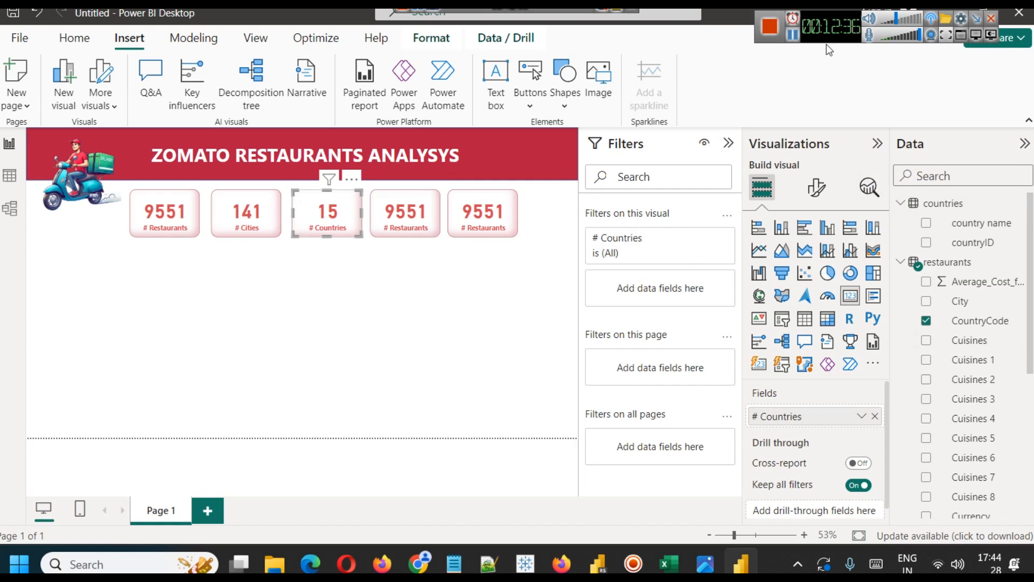
- Replace the fourth card's field with Rating and summarize it as Average
{"action": "scroll", "coordinate": [959, 431], "scroll_direction": "down", "scroll_amount": 5}
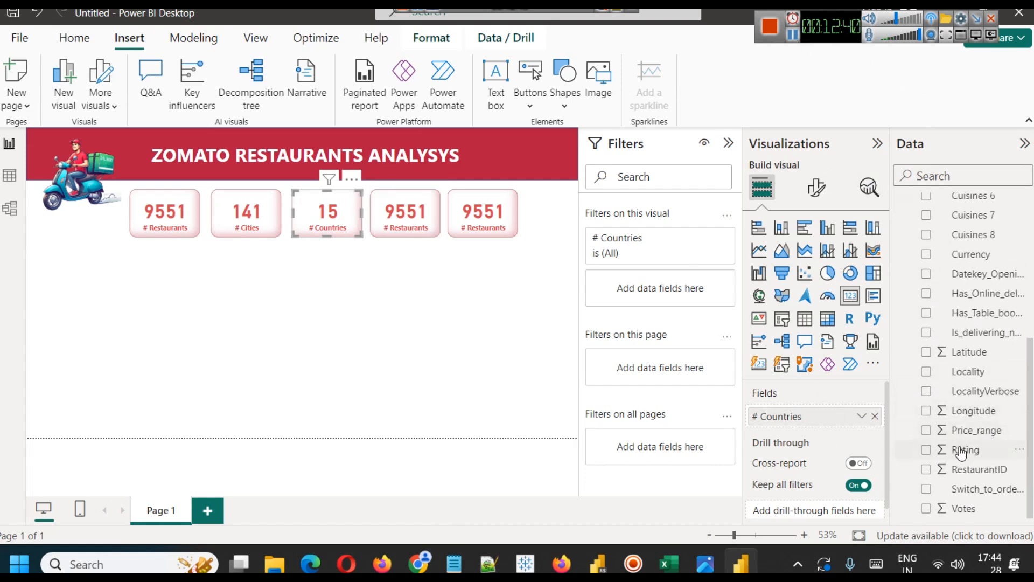
{"action": "left_click", "coordinate": [407, 226]}
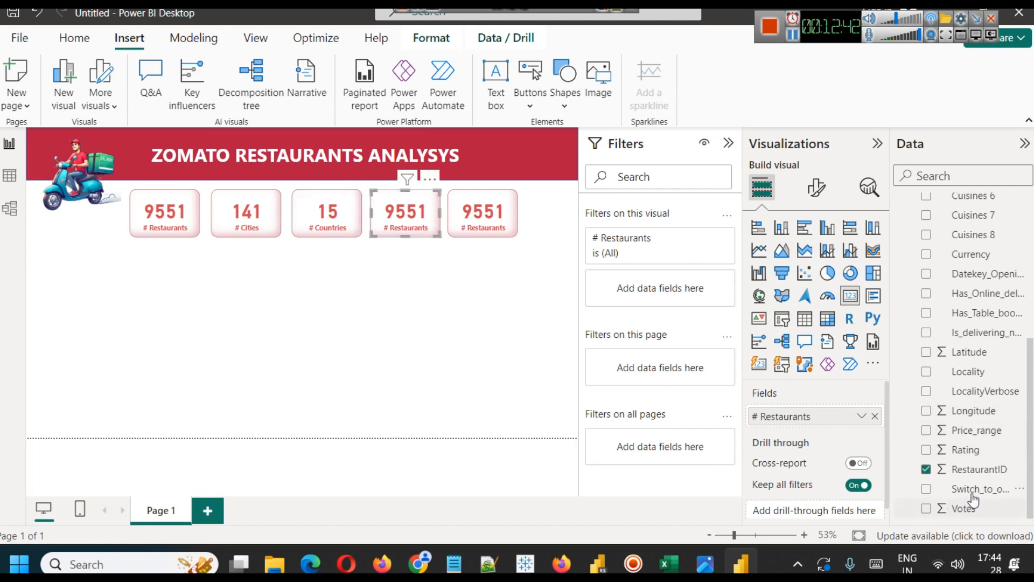
{"action": "left_click", "coordinate": [875, 416]}
{"action": "left_click_drag", "start_coordinate": [965, 449], "coordinate": [803, 415]}
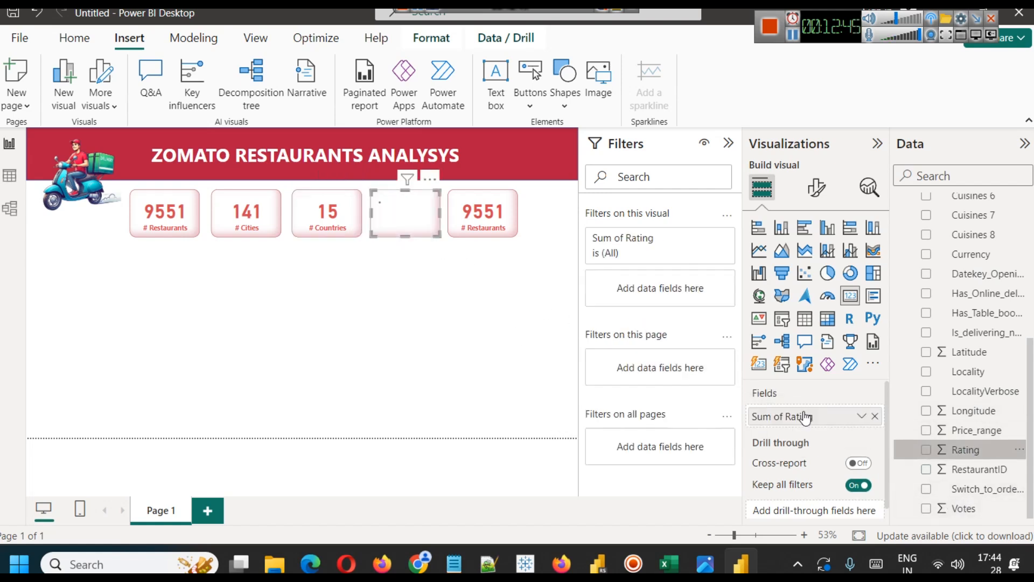
{"action": "left_click", "coordinate": [861, 416]}
{"action": "left_click", "coordinate": [915, 237]}
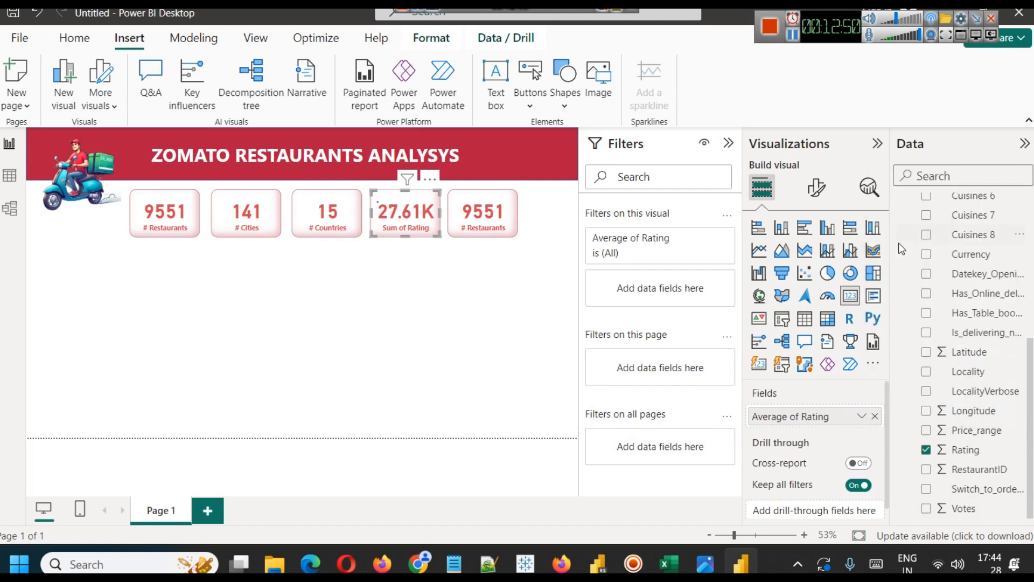
- Try to rename the fourth card's rating field to "Average Rating" for this visual
{"action": "left_click", "coordinate": [862, 416]}
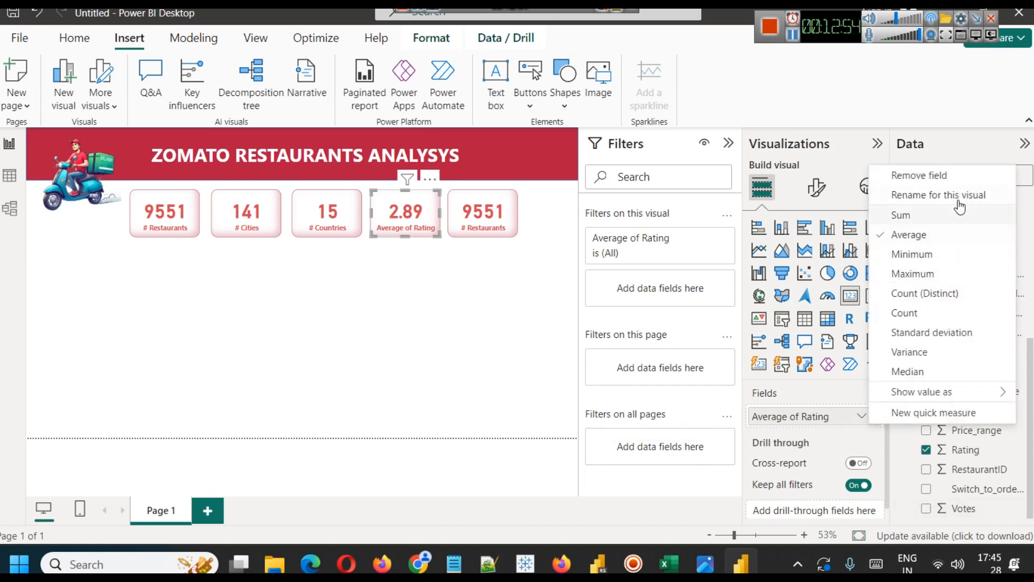
{"action": "left_click", "coordinate": [944, 195]}
{"action": "left_click", "coordinate": [791, 416]}
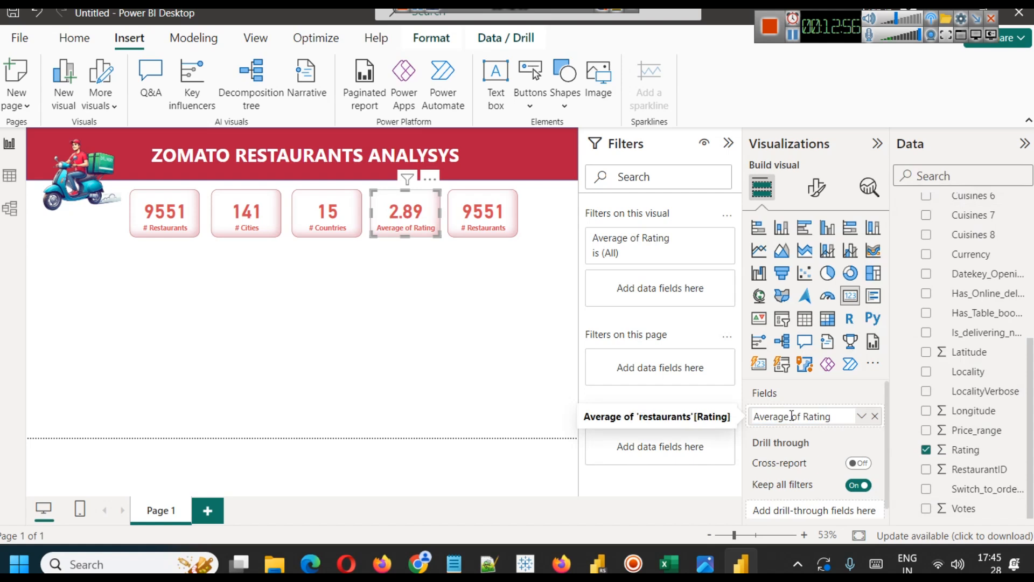
{"action": "double_click", "coordinate": [796, 416]}
{"action": "key", "text": "BackSpace"}
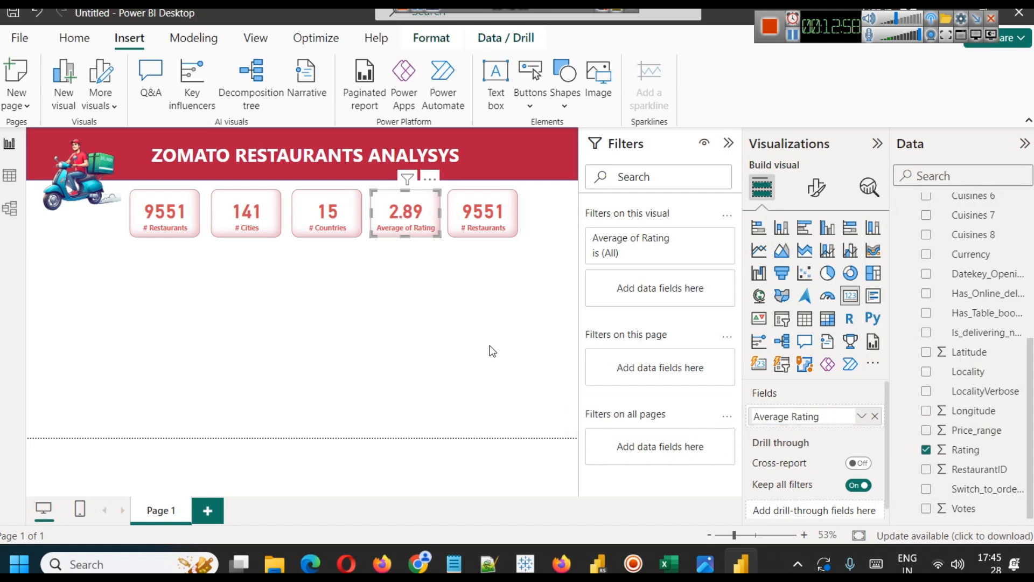
{"action": "left_click", "coordinate": [494, 346]}
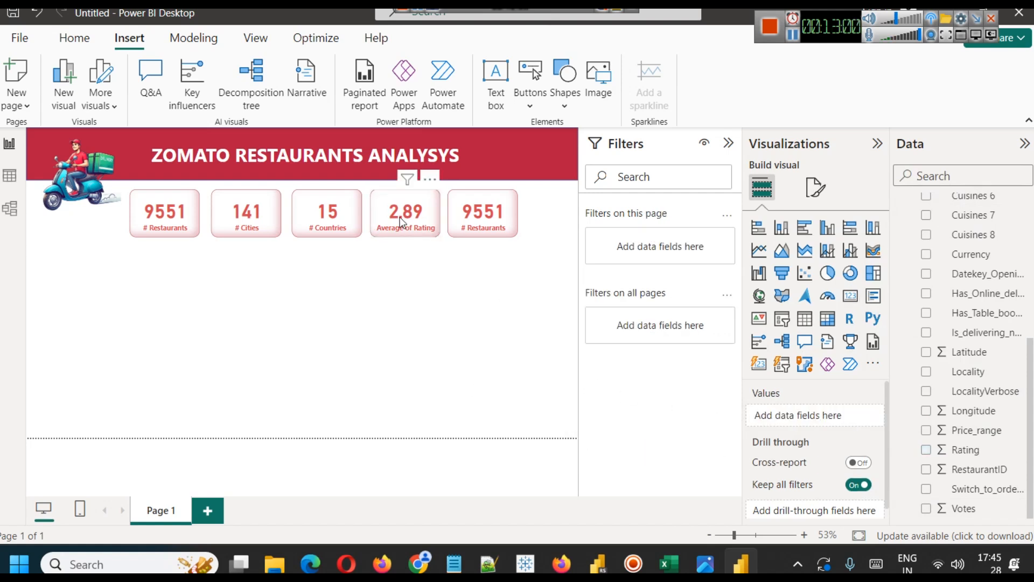
- Rename the fourth card's average rating field to "Average Rating" for this visual
{"action": "left_click", "coordinate": [419, 233]}
{"action": "left_click", "coordinate": [863, 416]}
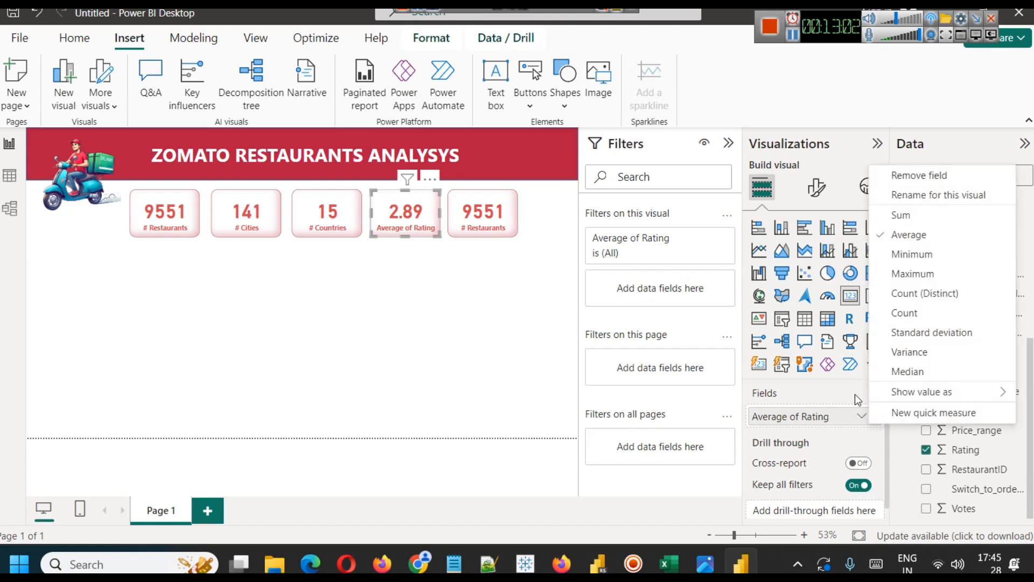
{"action": "left_click", "coordinate": [981, 194]}
{"action": "double_click", "coordinate": [795, 416]}
{"action": "key", "text": "BackSpace"}
{"action": "key", "text": "Return"}
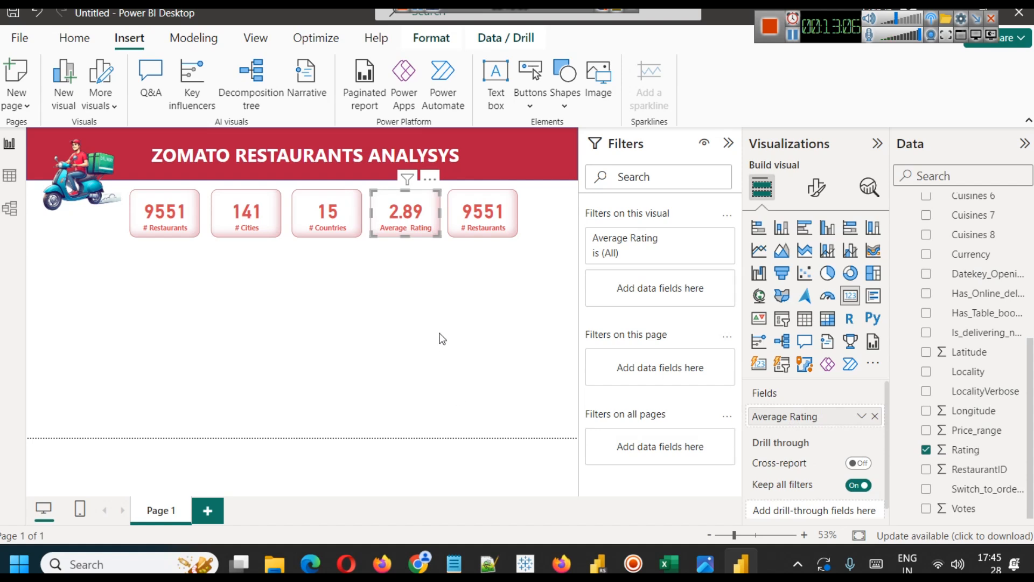
{"action": "left_click", "coordinate": [442, 344]}
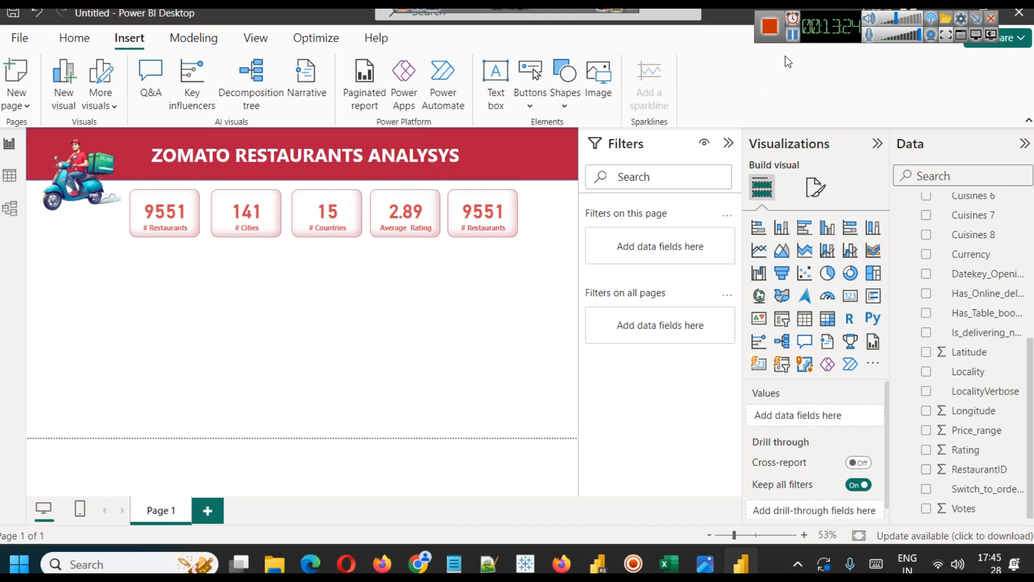
{"action": "left_click", "coordinate": [791, 37]}
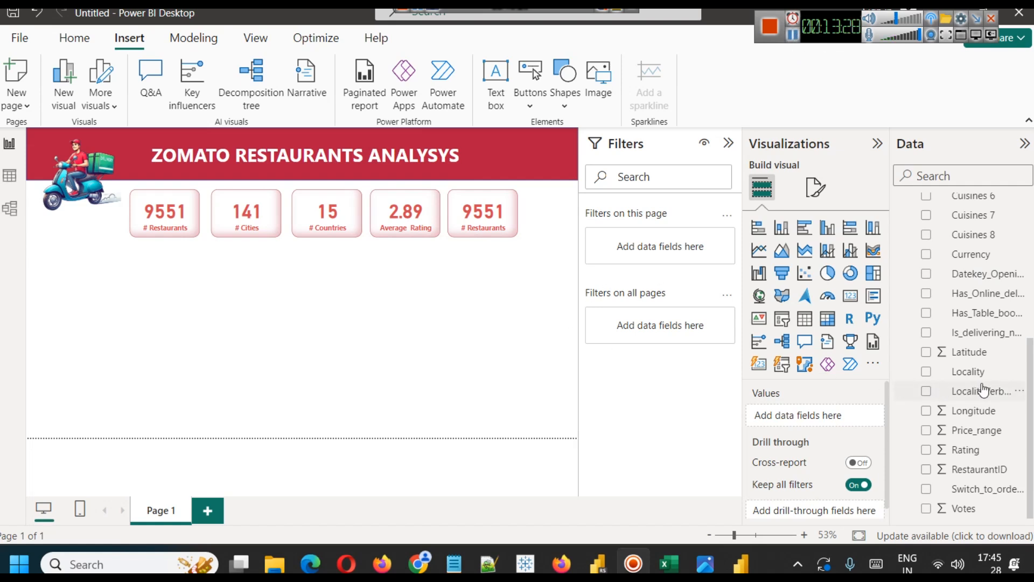
- Replace the fifth card's field with Votes from the restaurants table
{"action": "left_click", "coordinate": [483, 223]}
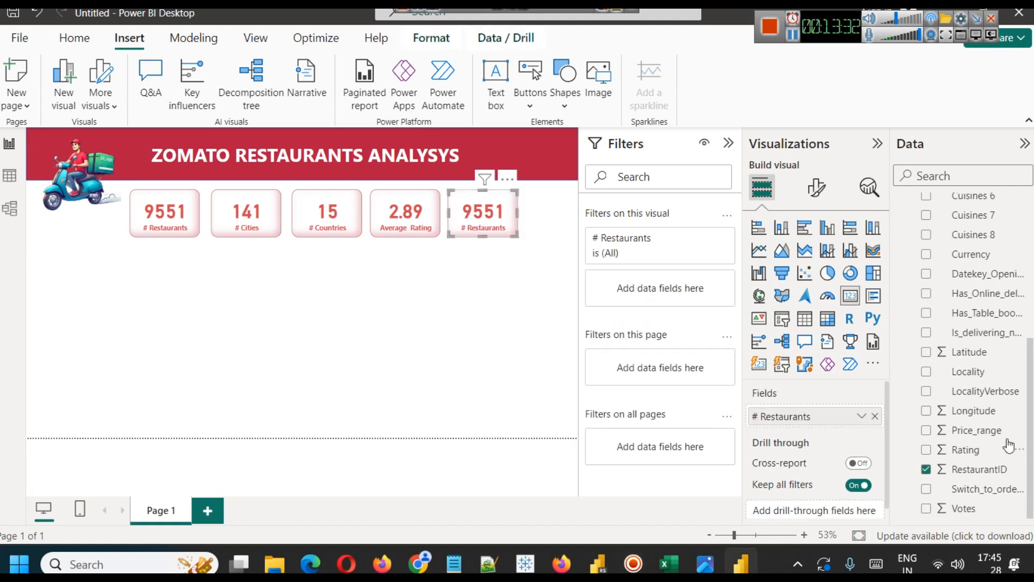
{"action": "left_click", "coordinate": [875, 416]}
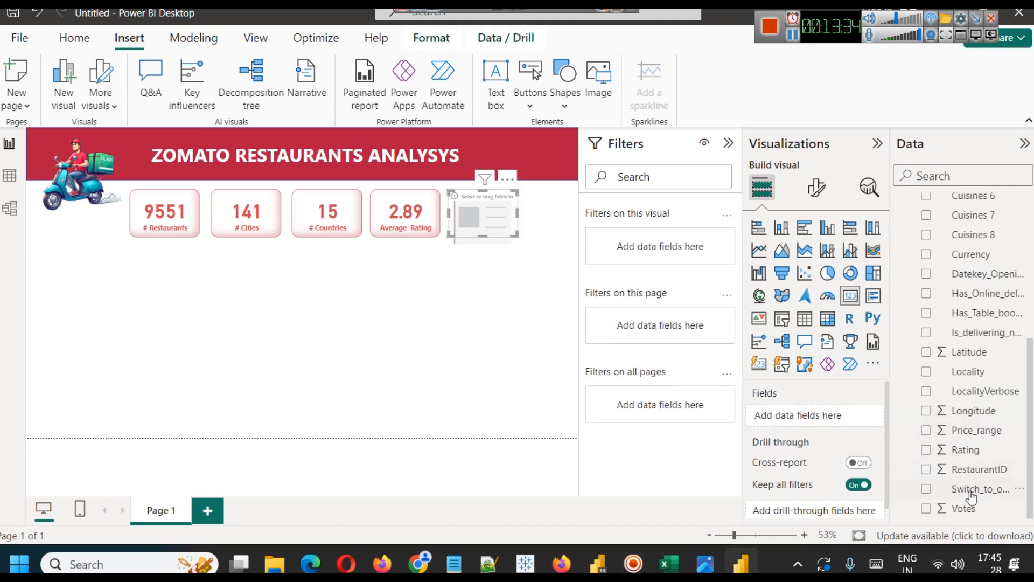
{"action": "left_click_drag", "start_coordinate": [980, 509], "coordinate": [830, 418]}
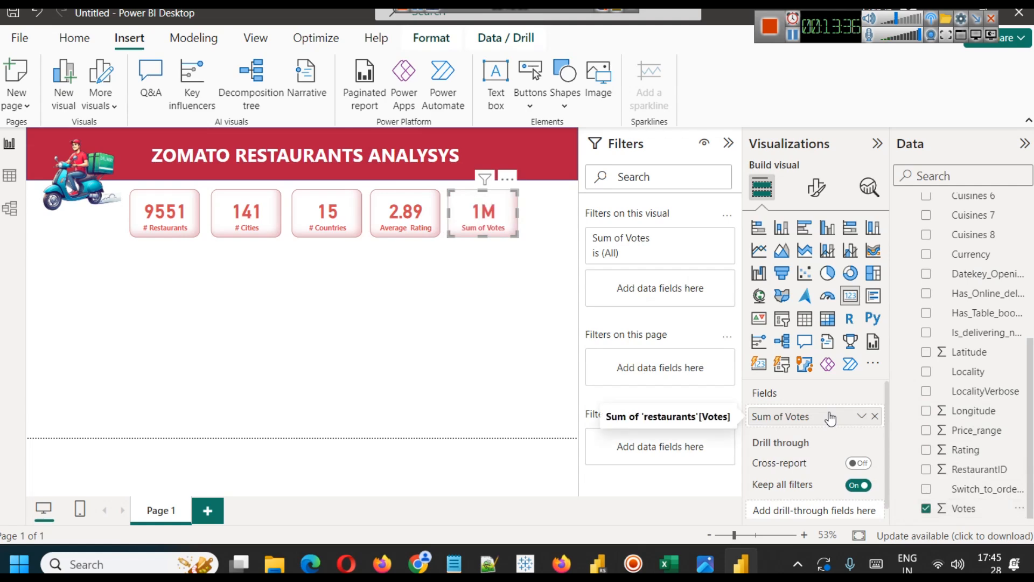
- Rename the fifth card's votes field to "# Votes" for this visual
{"action": "left_click", "coordinate": [863, 419]}
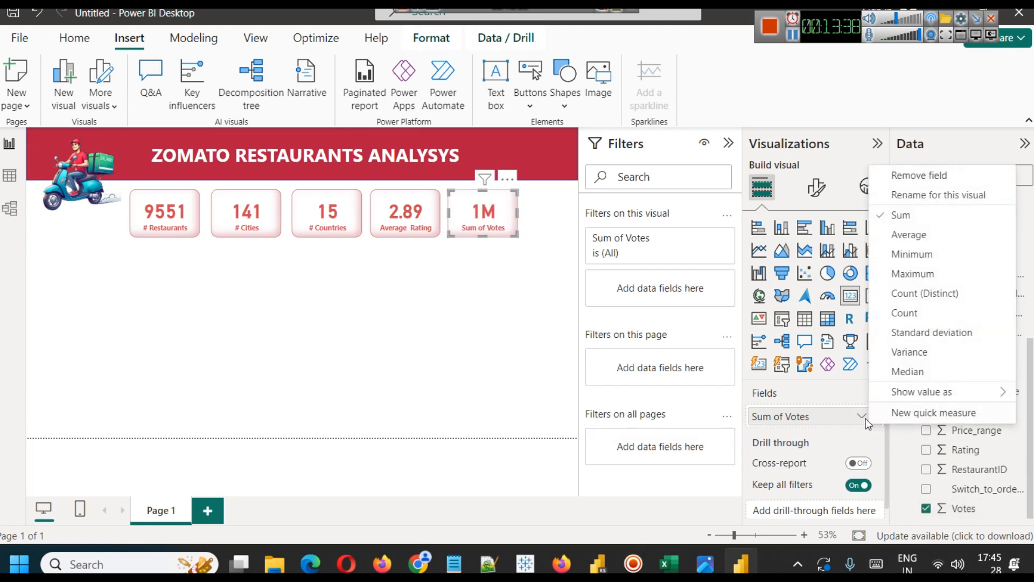
{"action": "left_click", "coordinate": [962, 195]}
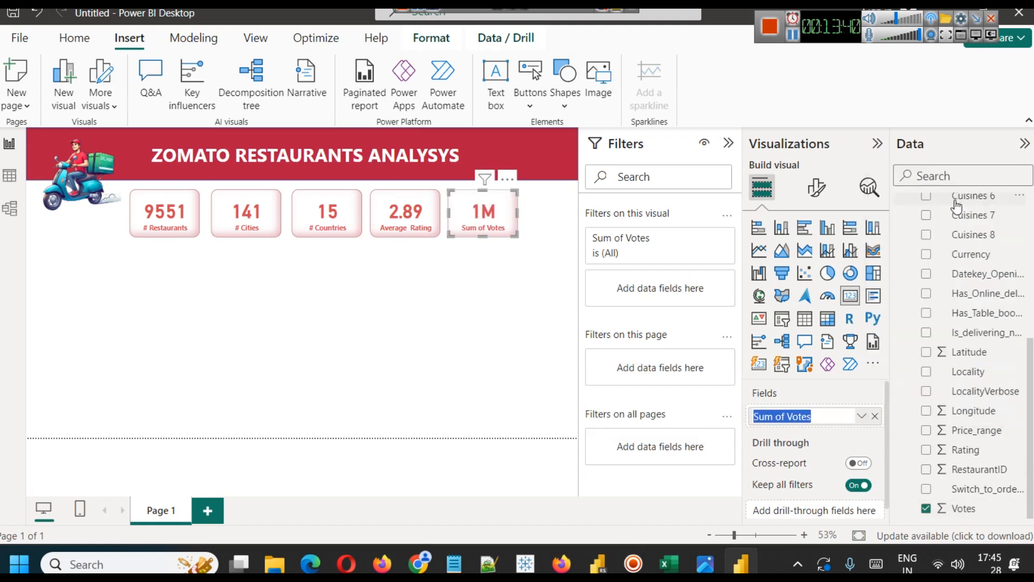
{"action": "key", "text": "Home"}
{"action": "key", "text": "shift+Right"}
{"action": "key", "text": "shift+Right"}
{"action": "key", "text": "shift+Right"}
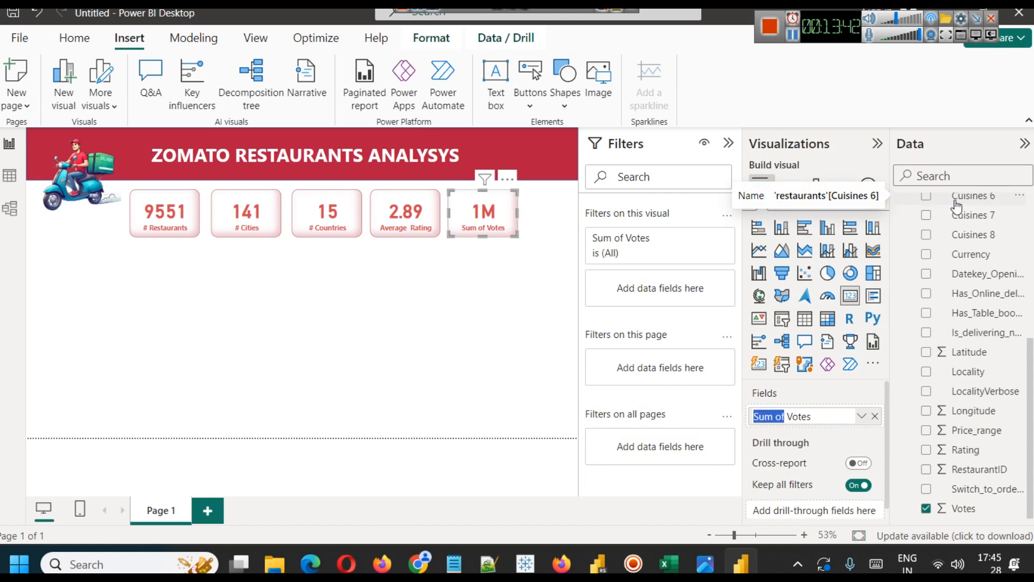
{"action": "type", "text": "#"}
{"action": "key", "text": "Return"}
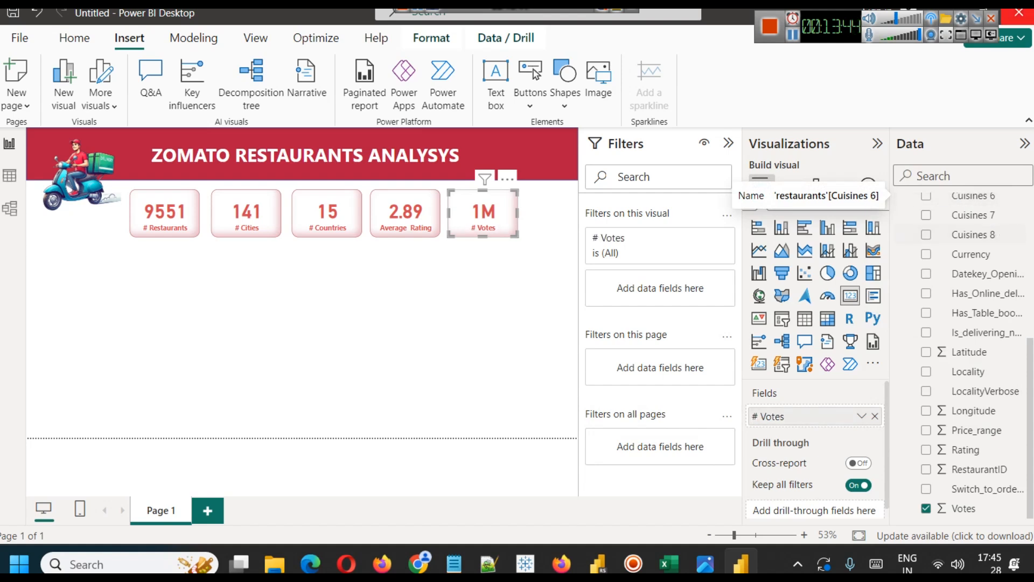
- Paste a sixth KPI card into the row and replace its field with Cuisines from the restaurants table, summarized as Count (Distinct)
{"action": "key", "text": "ctrl+v"}
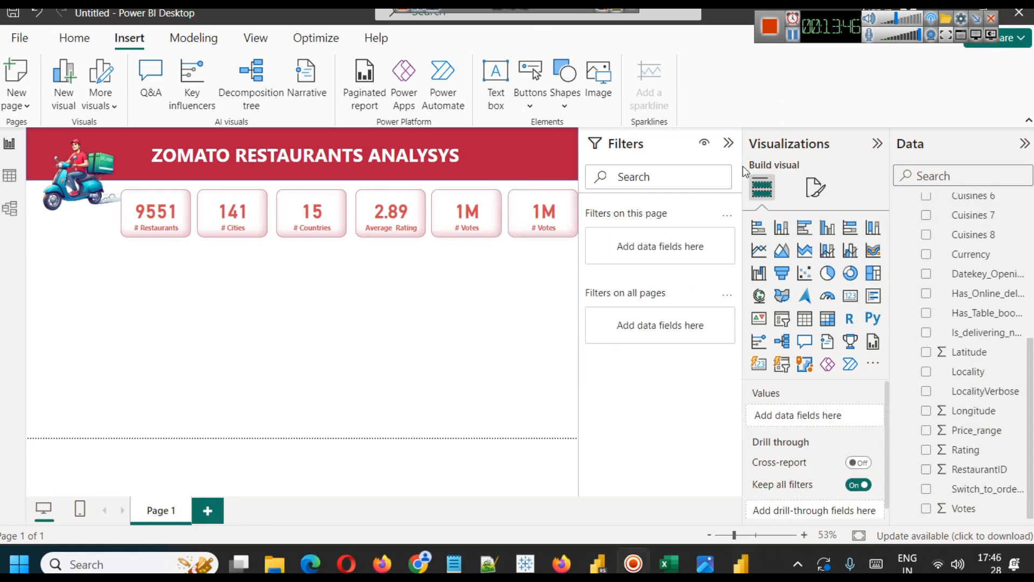
{"action": "left_click", "coordinate": [536, 219]}
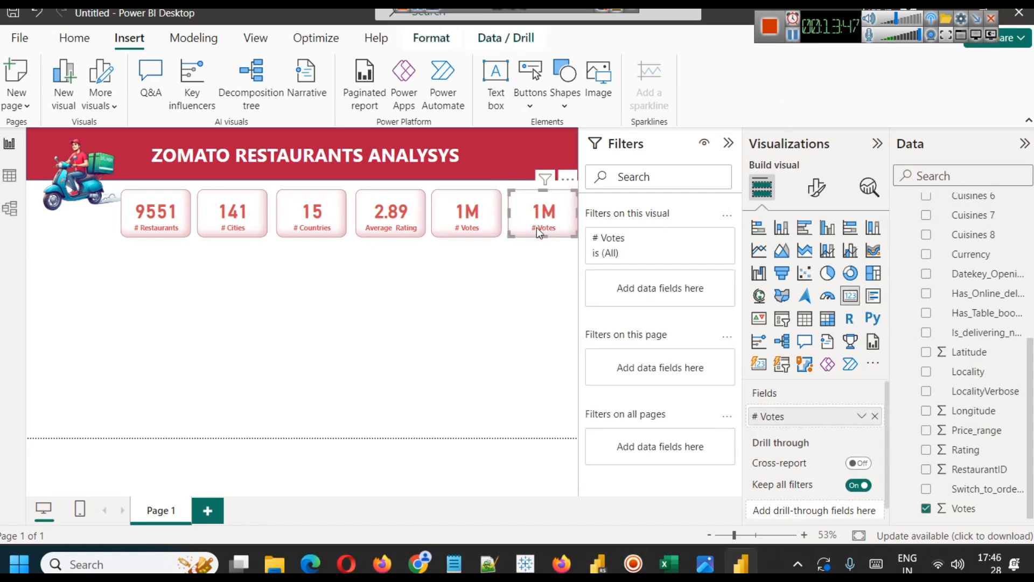
{"action": "left_click", "coordinate": [874, 416]}
{"action": "scroll", "coordinate": [1015, 393], "scroll_direction": "up", "scroll_amount": 3}
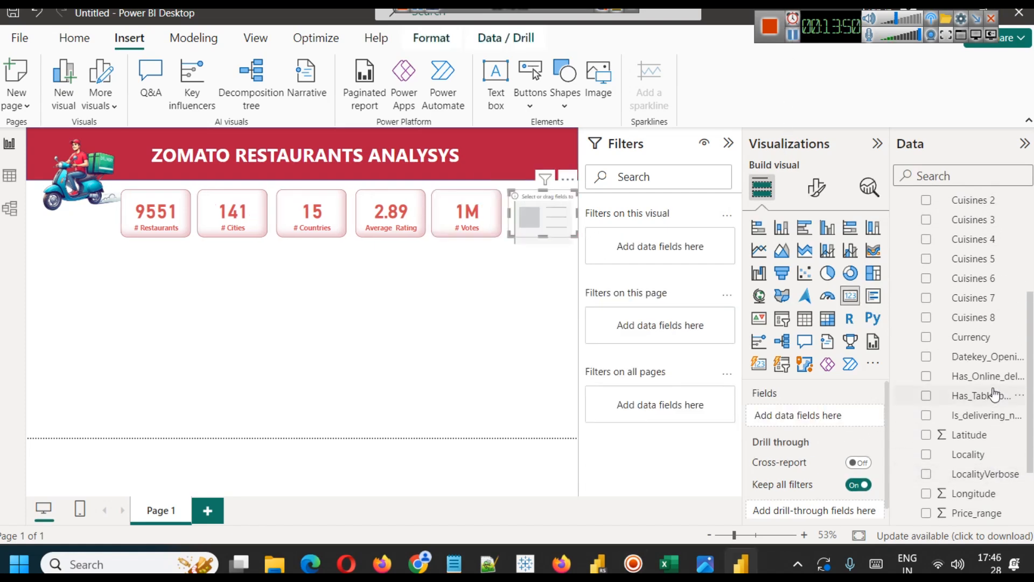
{"action": "left_click_drag", "start_coordinate": [976, 243], "coordinate": [814, 416]}
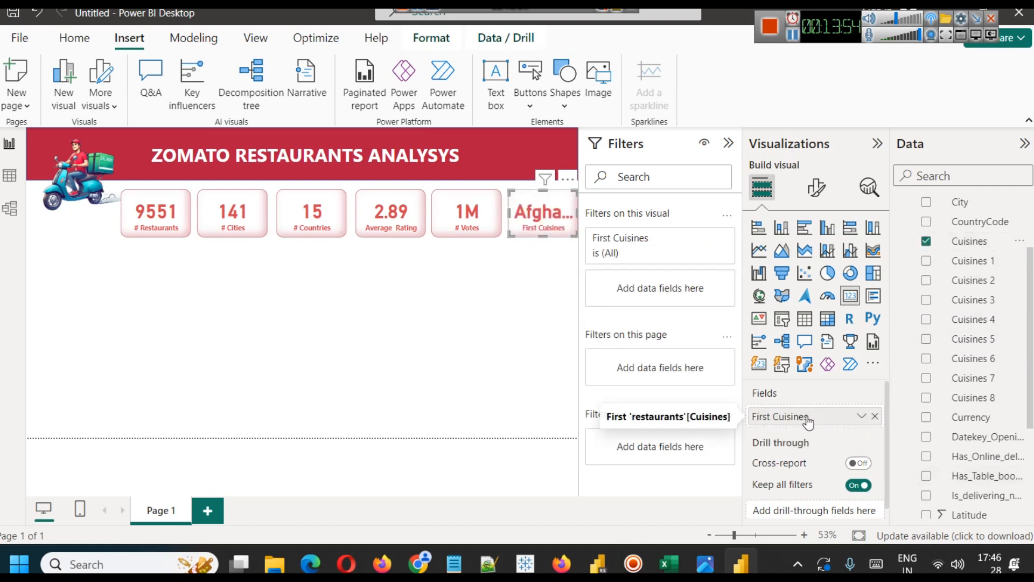
{"action": "left_click", "coordinate": [861, 417]}
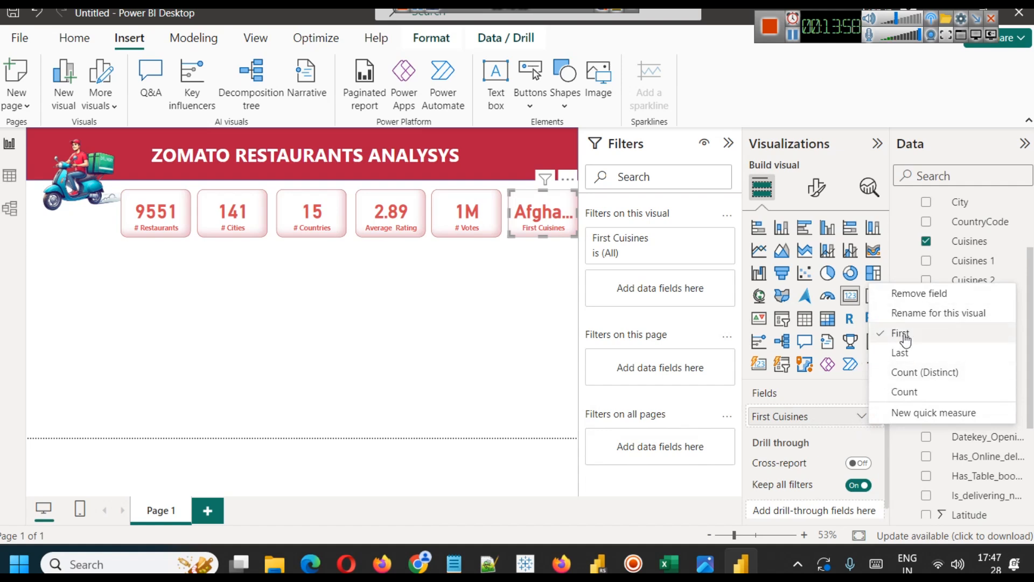
{"action": "left_click", "coordinate": [923, 372]}
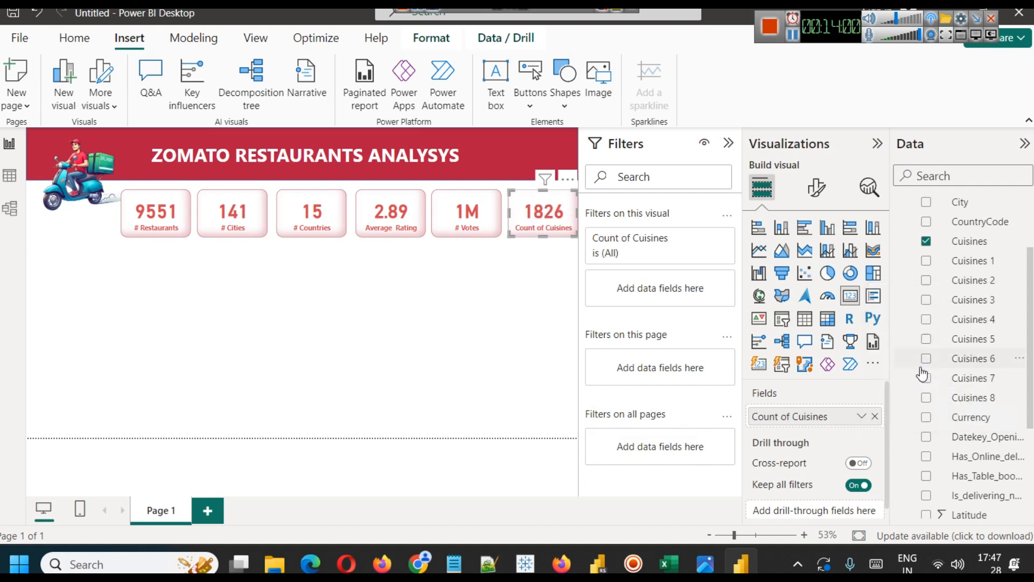
- Rename the sixth card's Cuisines count field to "# Cuisines" for this visual
{"action": "left_click", "coordinate": [861, 416]}
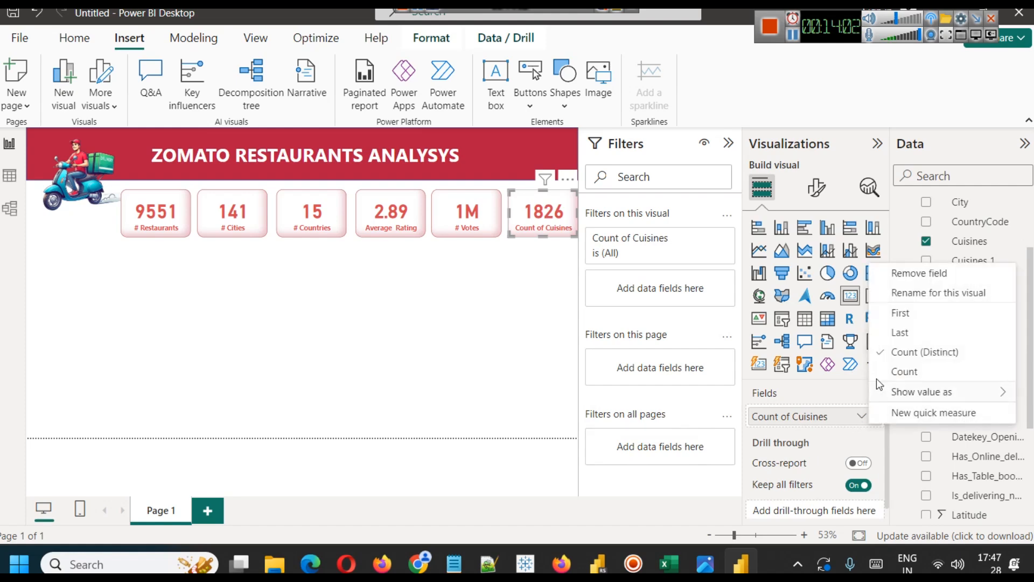
{"action": "left_click", "coordinate": [917, 293]}
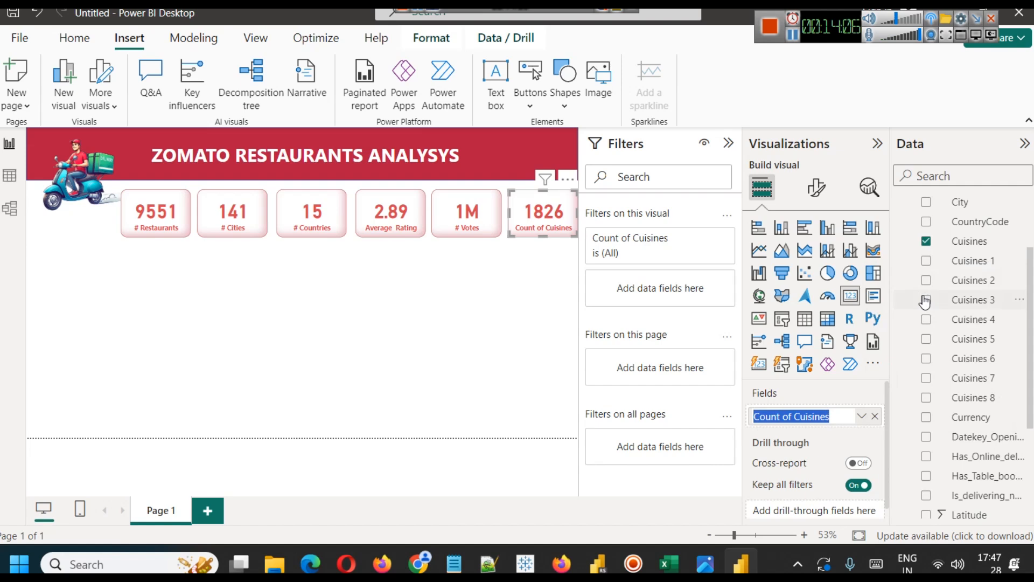
{"action": "type", "text": "#"}
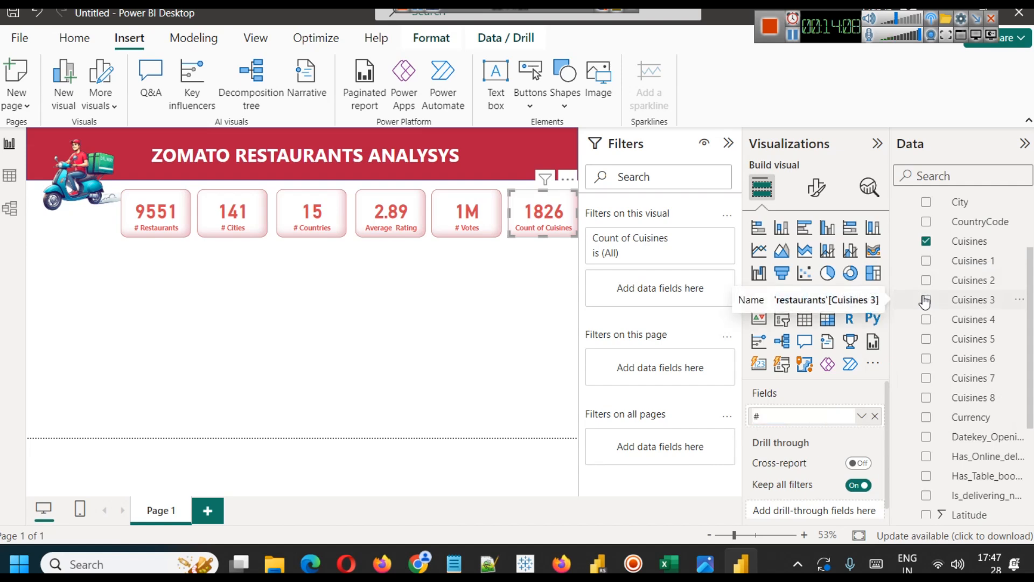
{"action": "type", "text": " Cuisines"}
{"action": "key", "text": "Return"}
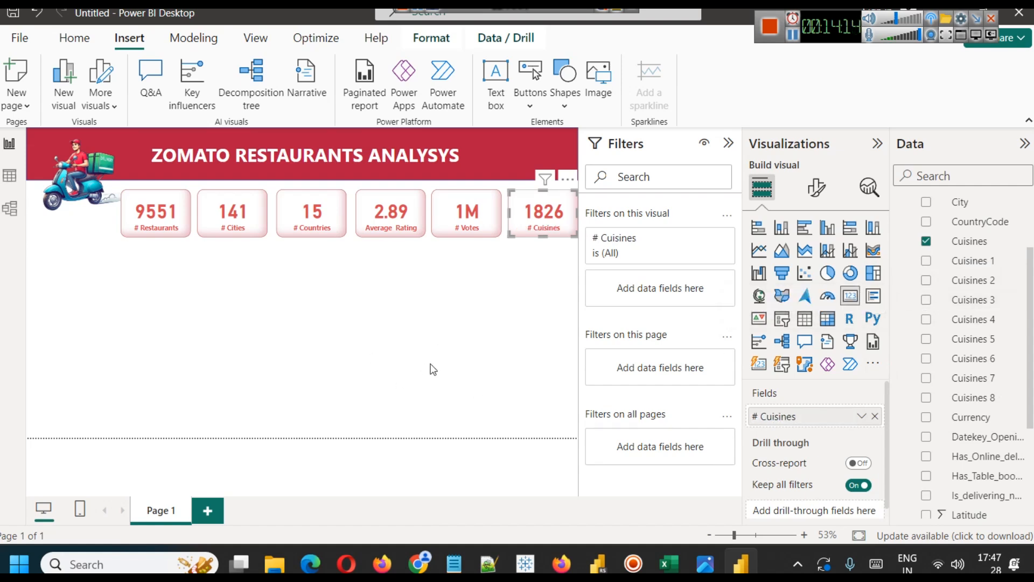
{"action": "left_click", "coordinate": [487, 368]}
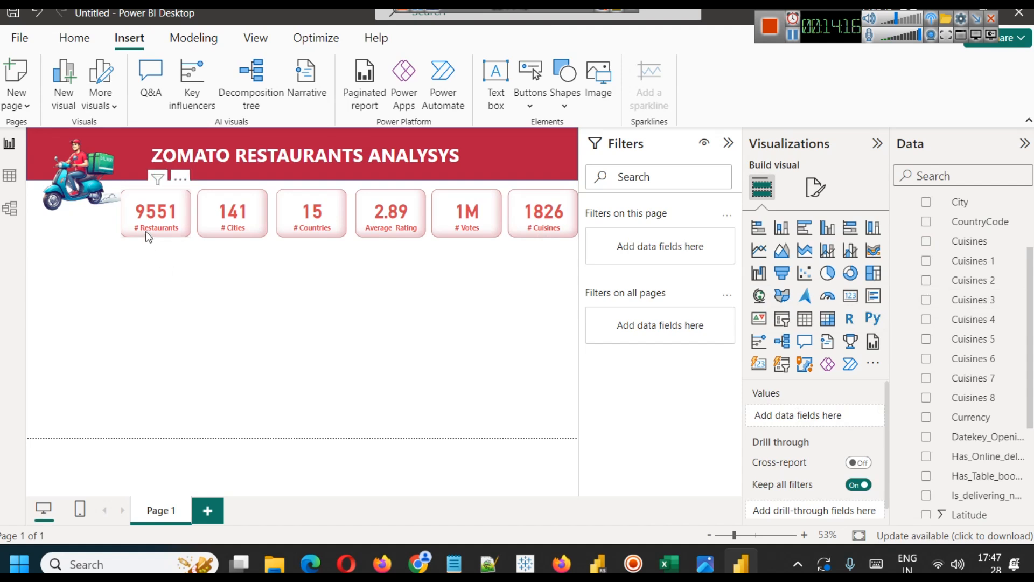
- Nudge the cuisines, votes, average rating and countries cards slightly left to even out the row's spacing
{"action": "left_click", "coordinate": [544, 262]}
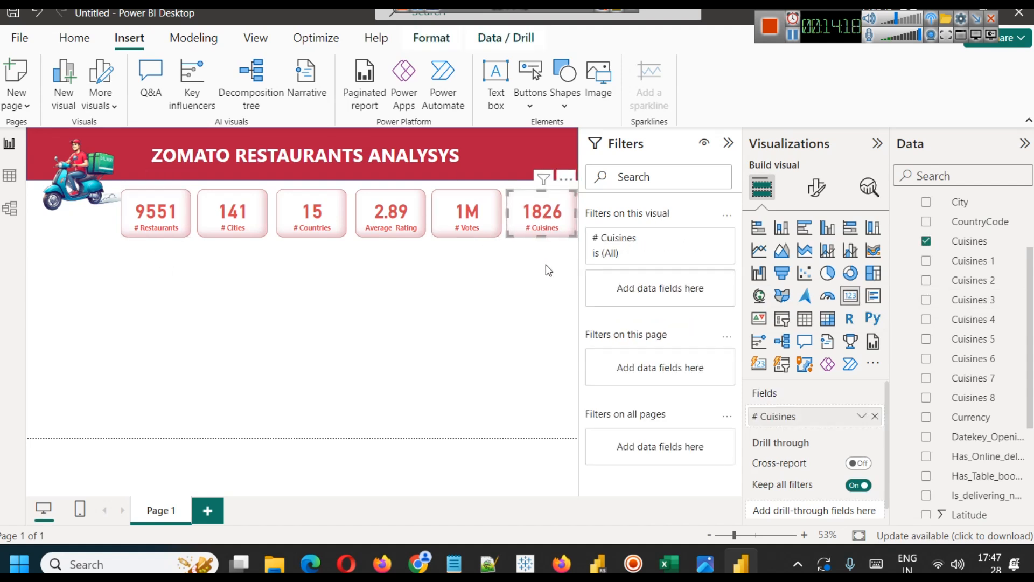
{"action": "left_click", "coordinate": [539, 267]}
{"action": "left_click", "coordinate": [466, 212]}
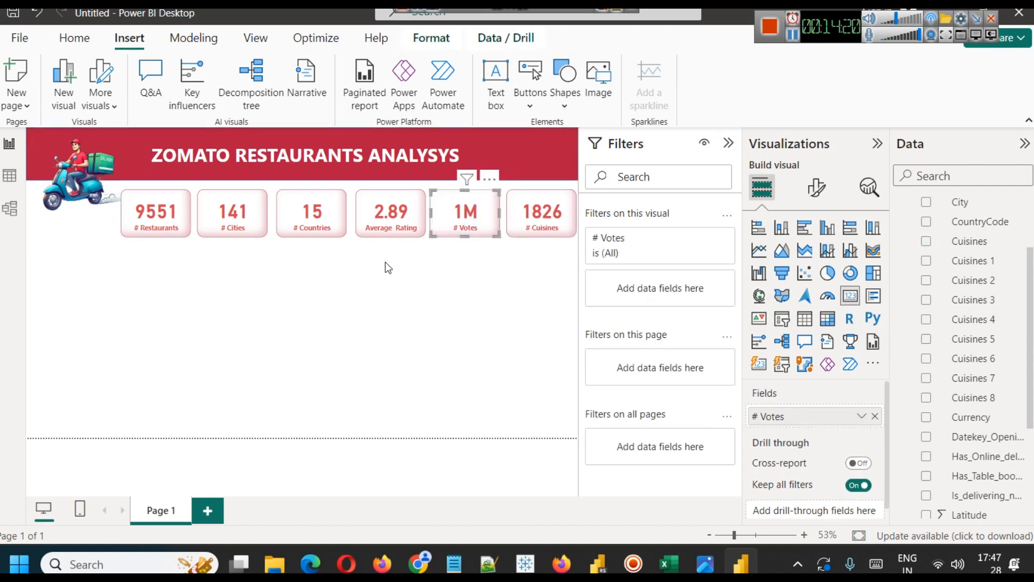
{"action": "left_click", "coordinate": [384, 221]}
{"action": "left_click", "coordinate": [384, 267]}
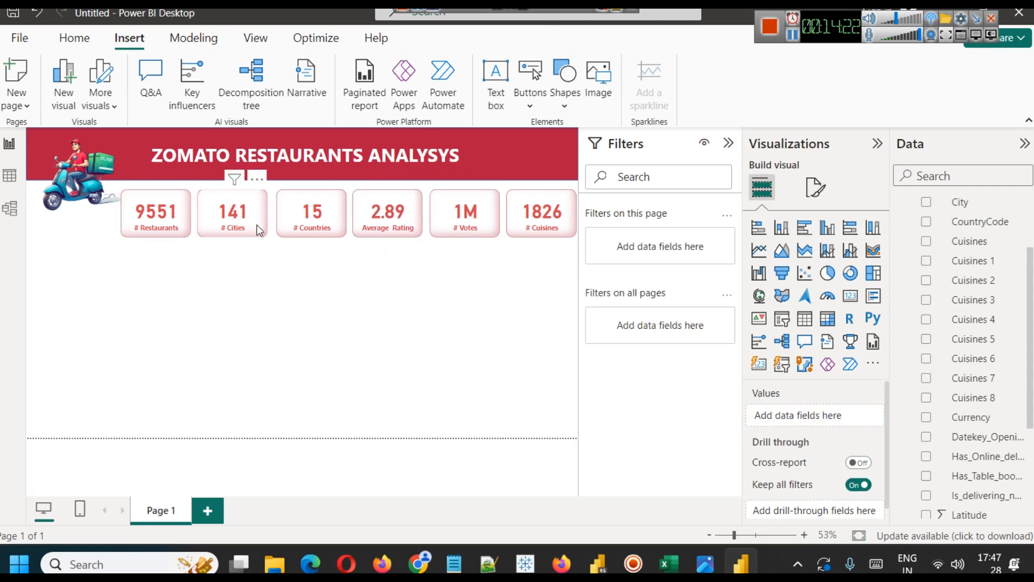
{"action": "left_click", "coordinate": [284, 219]}
{"action": "left_click", "coordinate": [350, 282]}
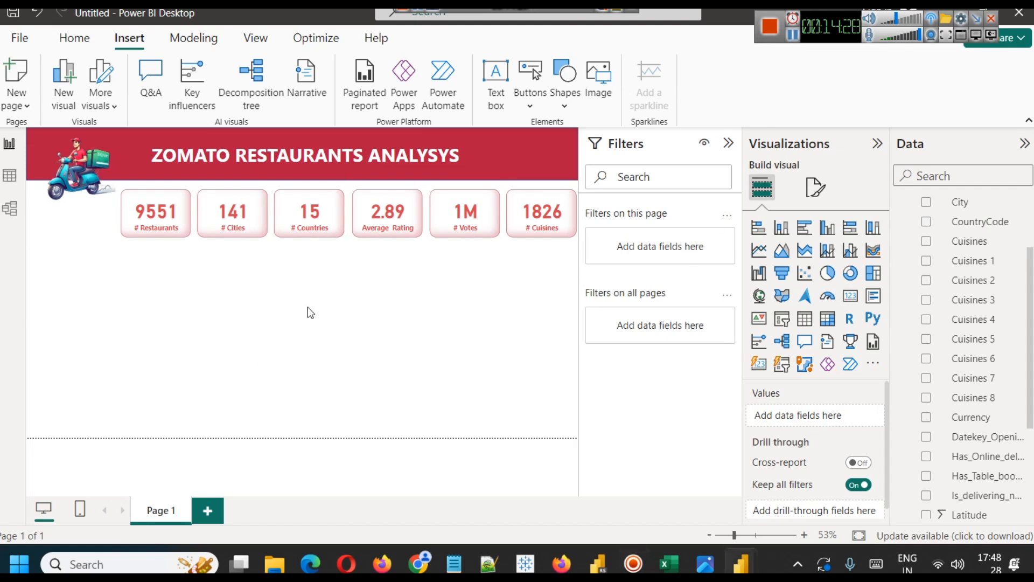
- Save the report as "Restaurant Data Analysis Dashboard" in the commomusers folder
{"action": "key", "text": "ctrl+s"}
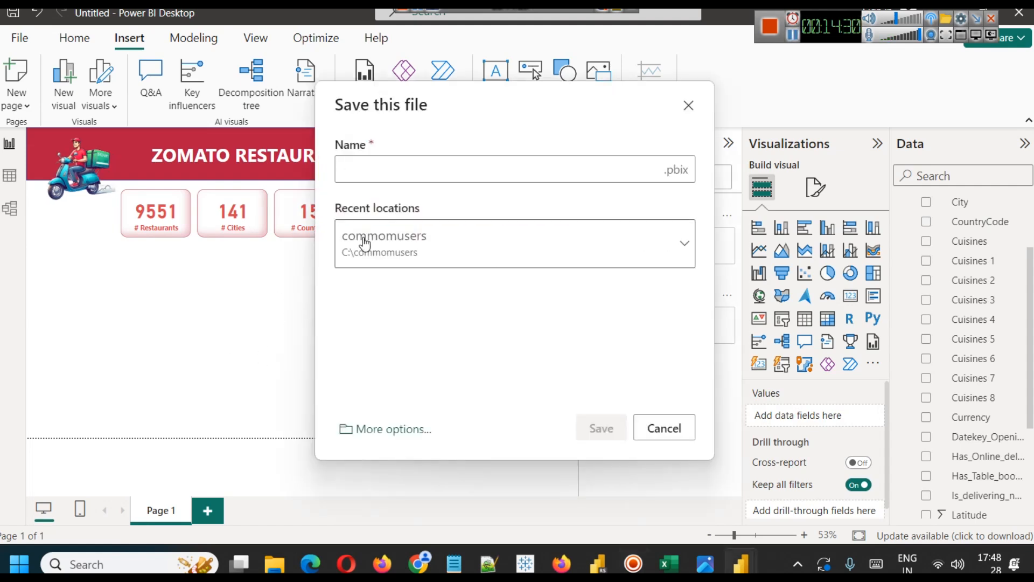
{"action": "type", "text": "Restaurant Da"}
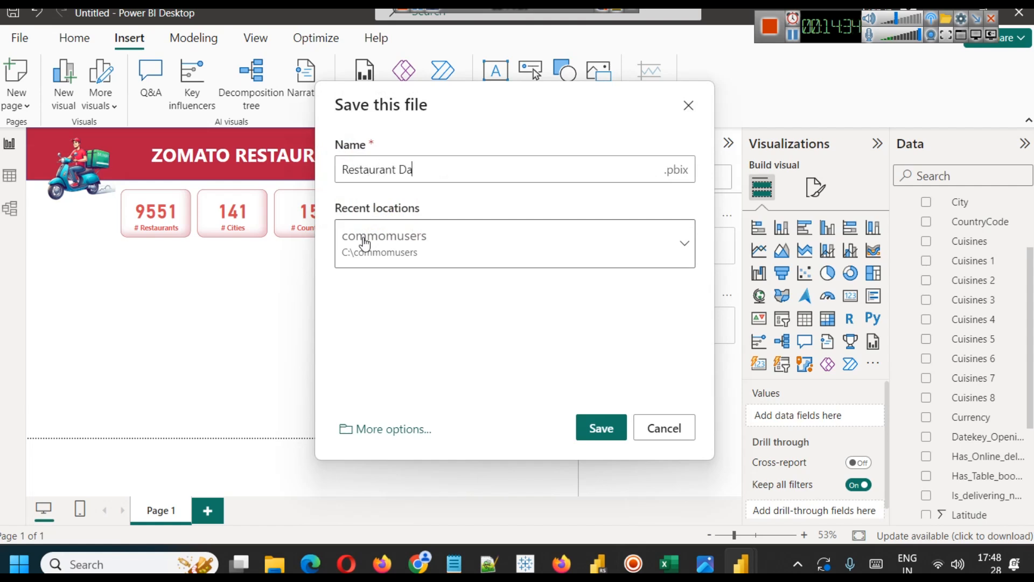
{"action": "type", "text": "ta Analysis Dashbvo"}
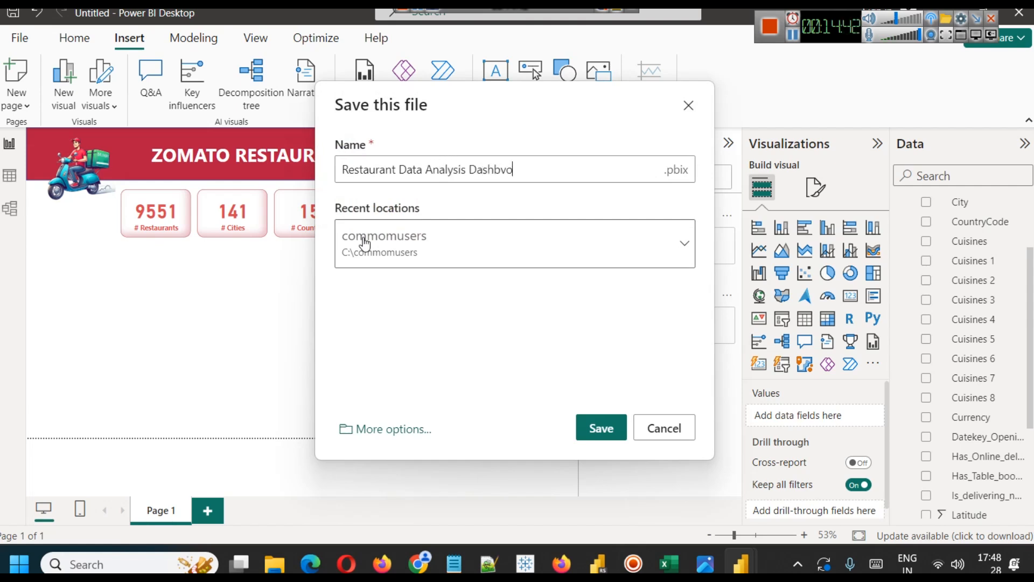
{"action": "type", "text": "oard"}
{"action": "left_click", "coordinate": [603, 420]}
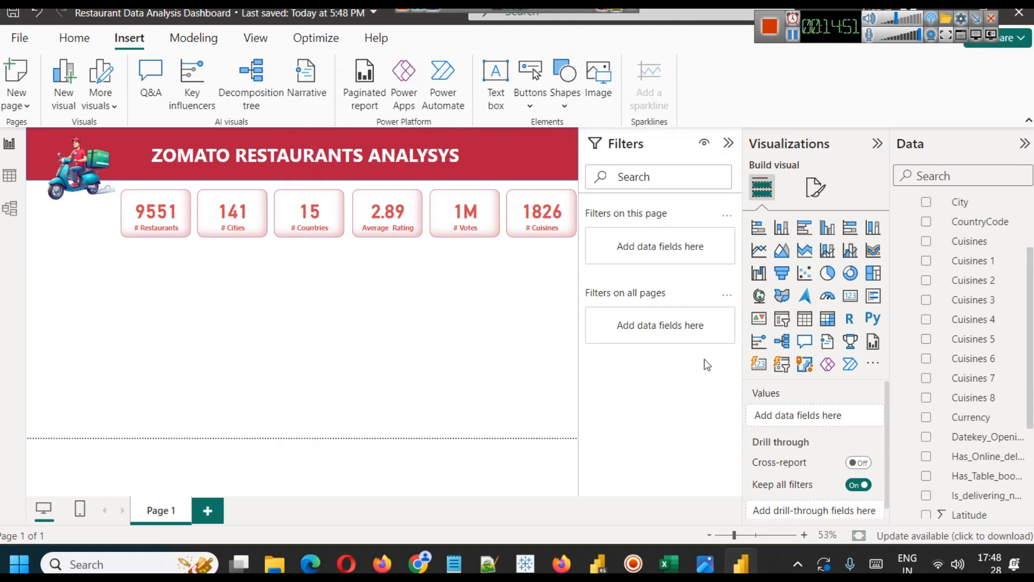
- Insert a slicer below the KPI cards, fill it with the country name field and make it taller
{"action": "left_click", "coordinate": [782, 320]}
{"action": "left_click_drag", "start_coordinate": [135, 315], "coordinate": [217, 315]}
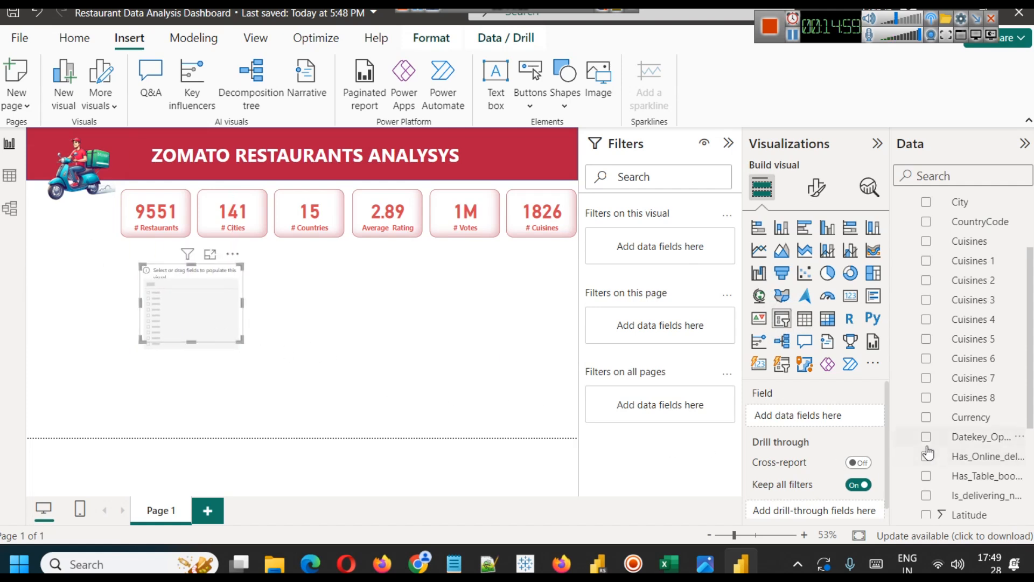
{"action": "scroll", "coordinate": [987, 412], "scroll_direction": "up", "scroll_amount": 3}
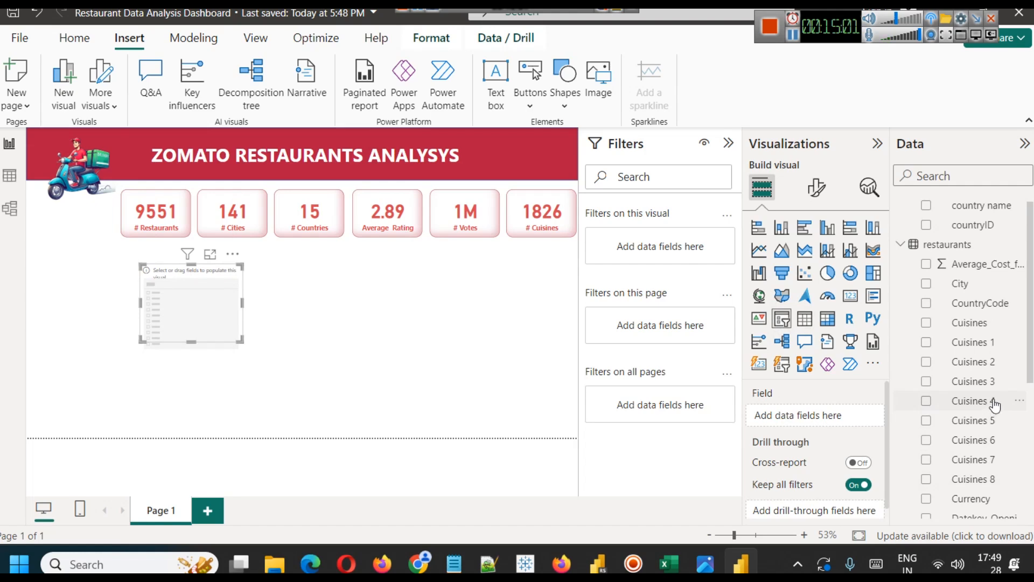
{"action": "scroll", "coordinate": [988, 390], "scroll_direction": "down", "scroll_amount": 3}
{"action": "scroll", "coordinate": [988, 389], "scroll_direction": "down", "scroll_amount": 1}
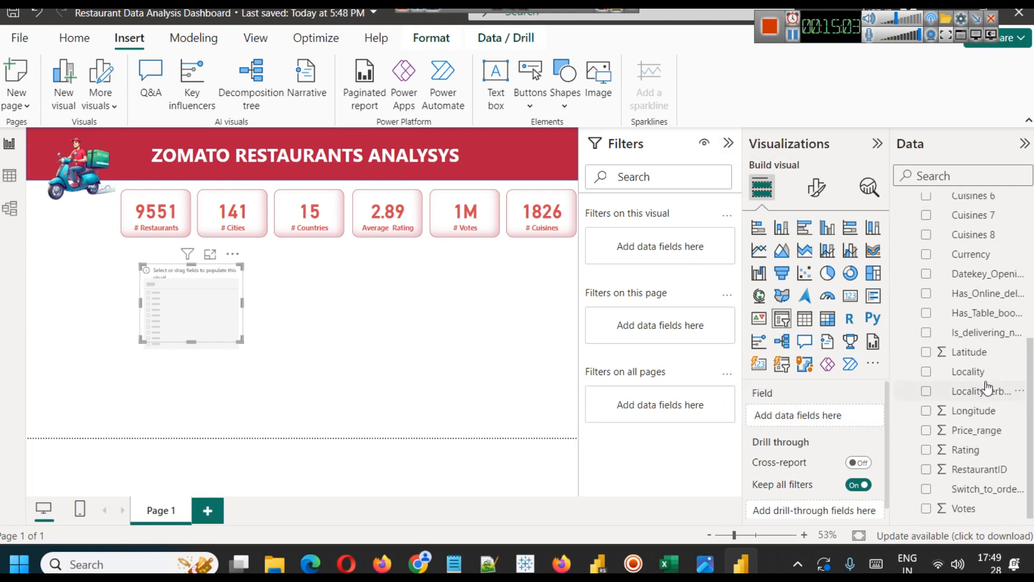
{"action": "scroll", "coordinate": [969, 420], "scroll_direction": "up", "scroll_amount": 4}
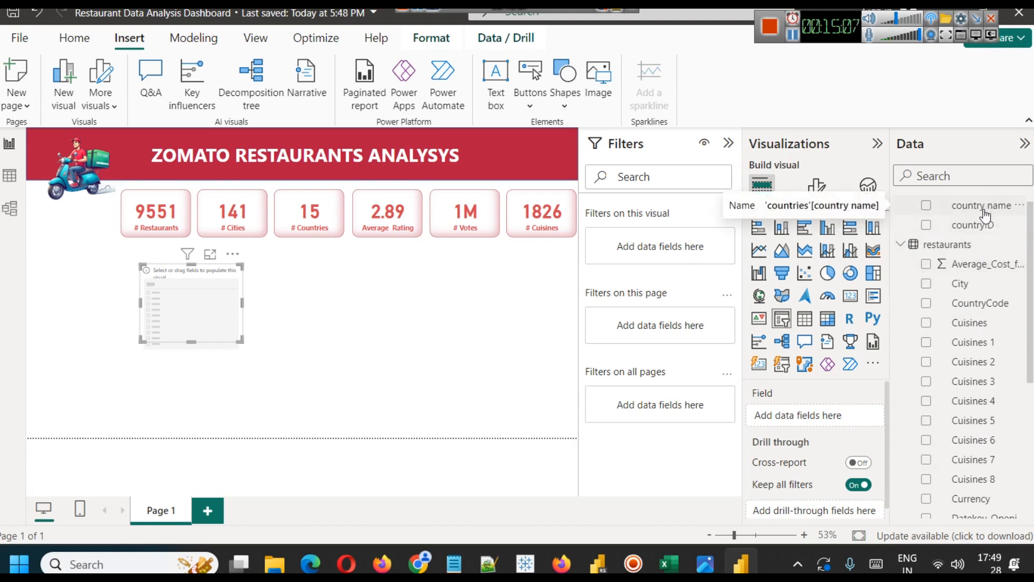
{"action": "scroll", "coordinate": [986, 226], "scroll_direction": "up", "scroll_amount": 1}
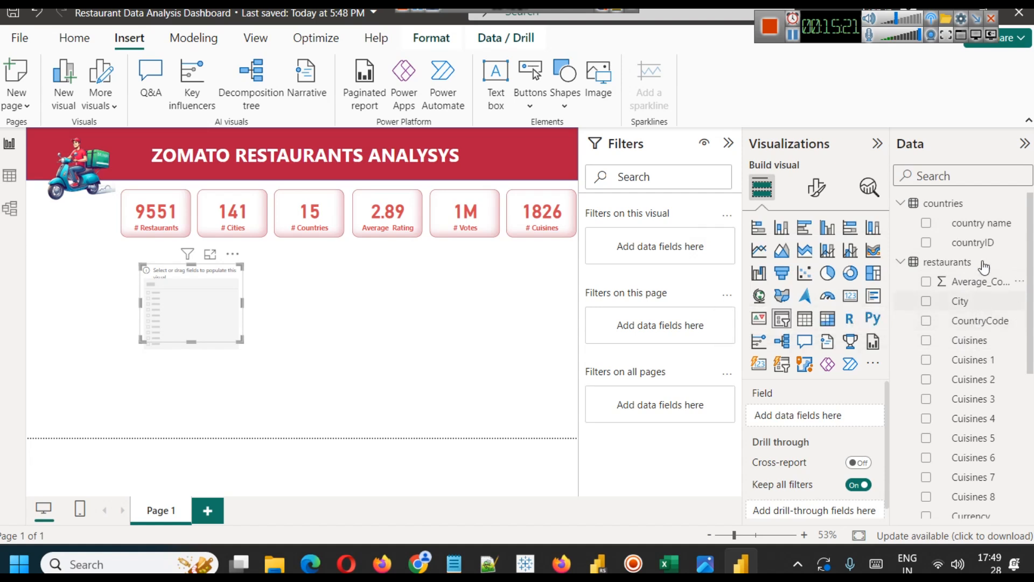
{"action": "left_click_drag", "start_coordinate": [988, 231], "coordinate": [831, 423]}
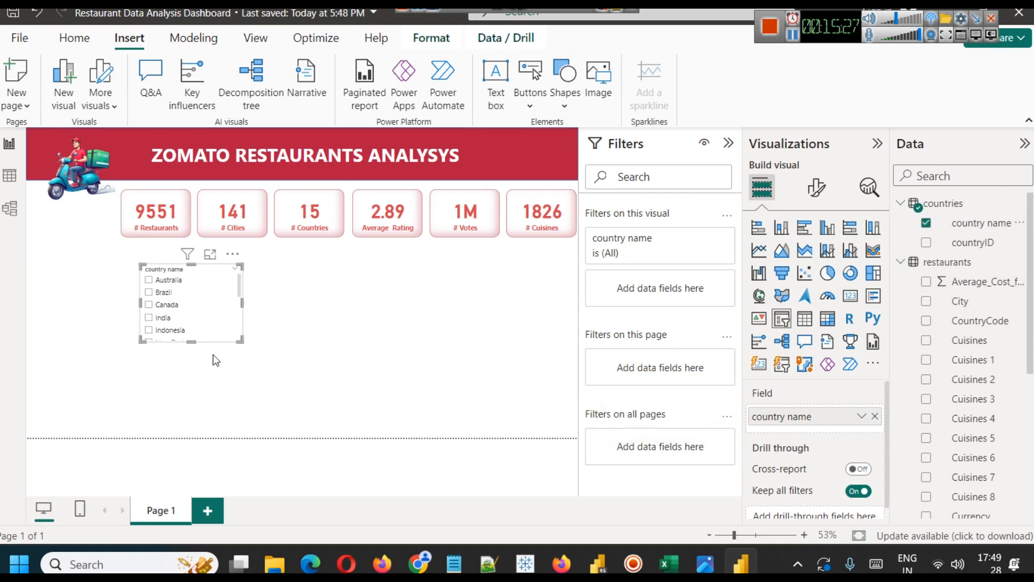
{"action": "left_click_drag", "start_coordinate": [192, 342], "coordinate": [194, 389]}
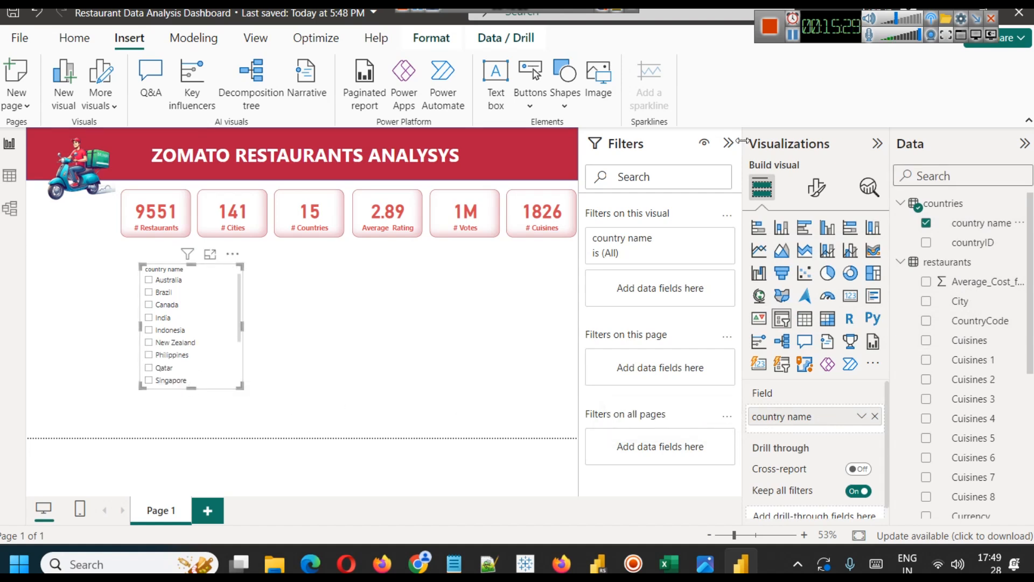
- Turn on the "Select all" option in the country slicer's selection settings
{"action": "left_click", "coordinate": [816, 188]}
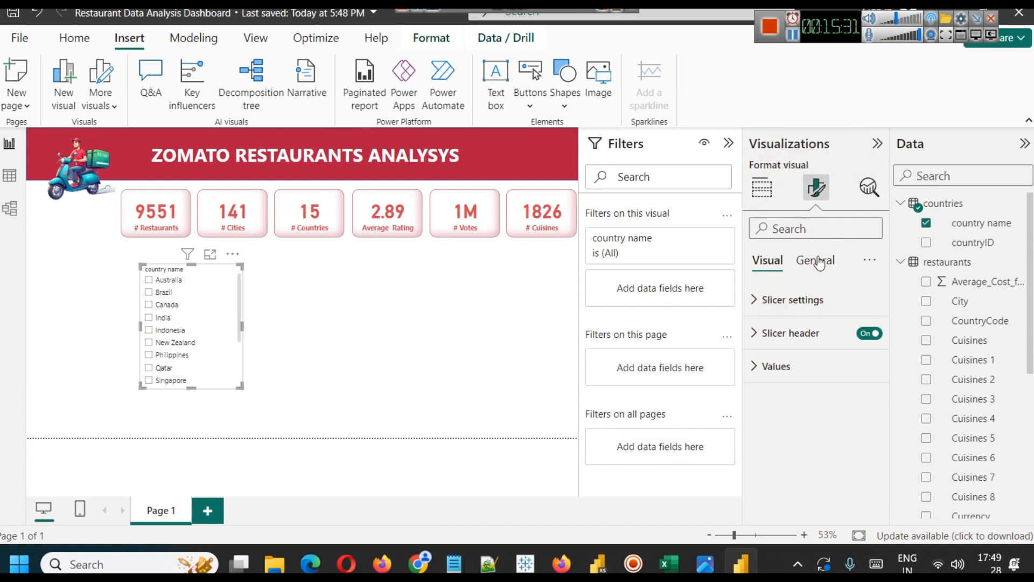
{"action": "left_click", "coordinate": [819, 261]}
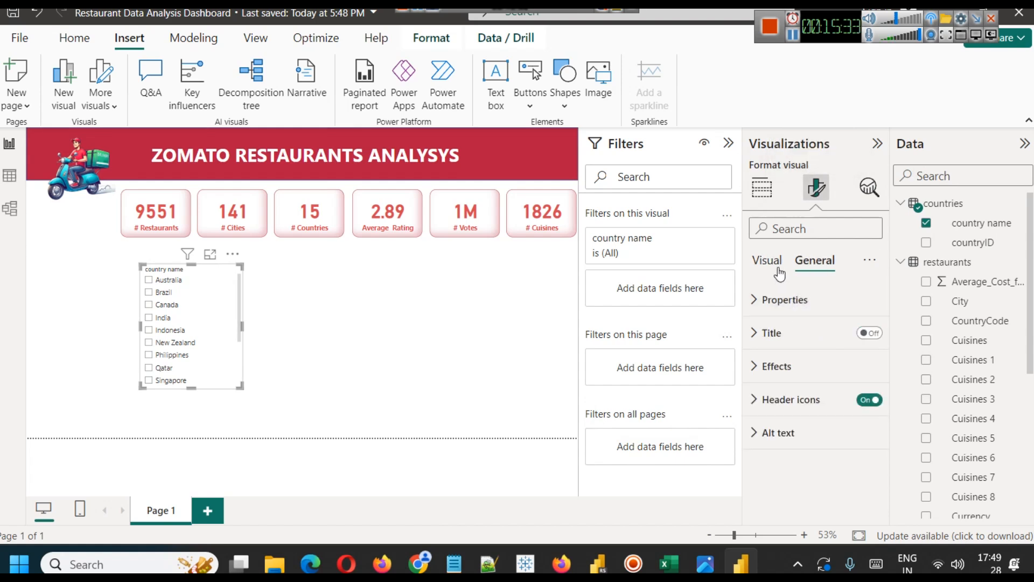
{"action": "left_click", "coordinate": [777, 263]}
{"action": "left_click", "coordinate": [792, 299]}
{"action": "scroll", "coordinate": [813, 350], "scroll_direction": "down", "scroll_amount": 1}
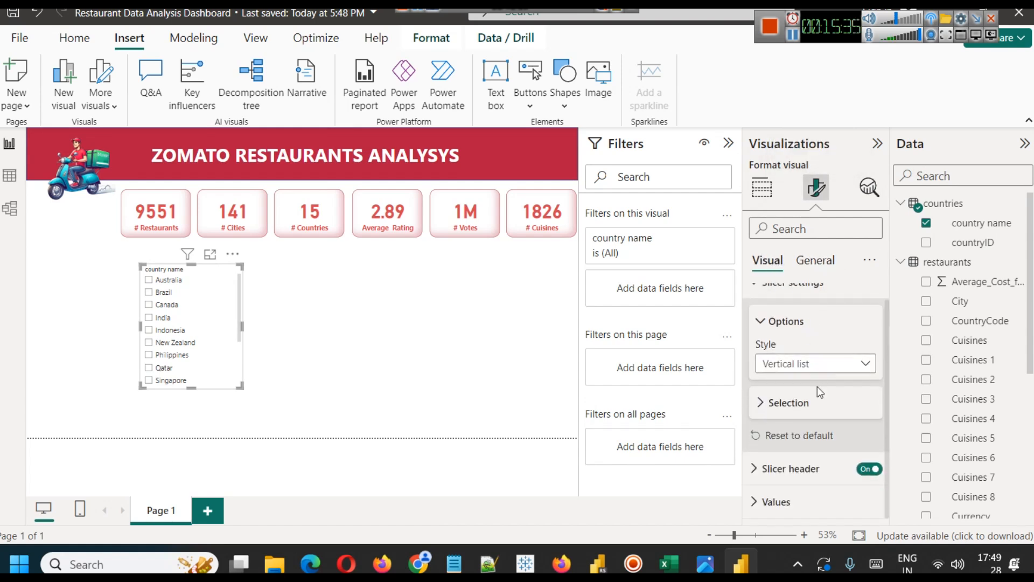
{"action": "left_click", "coordinate": [786, 404]}
{"action": "scroll", "coordinate": [819, 401], "scroll_direction": "down", "scroll_amount": 1}
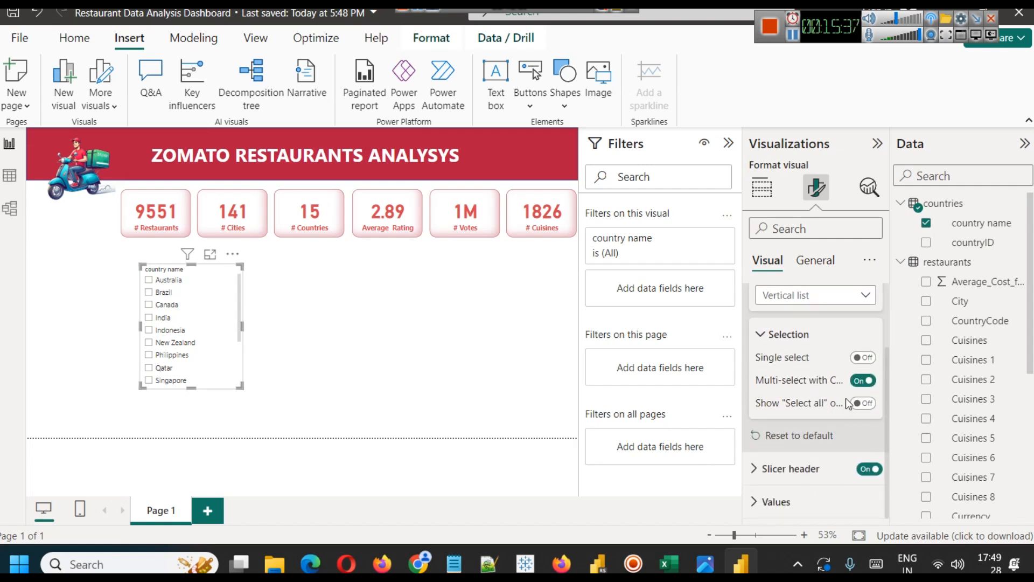
{"action": "left_click", "coordinate": [863, 402]}
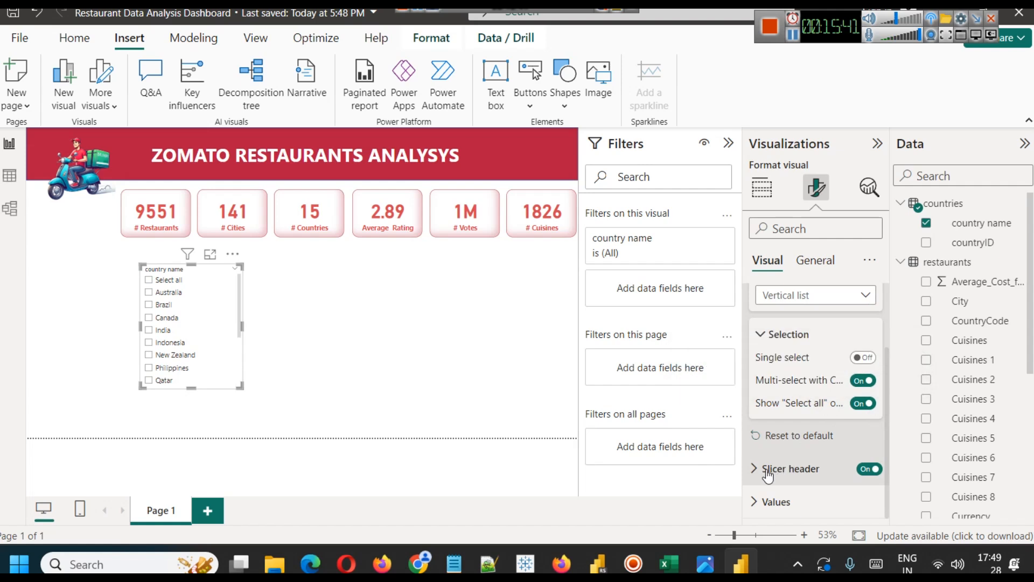
- Format the country slicer's values in bold dark red with font size 17
{"action": "left_click", "coordinate": [753, 500]}
{"action": "scroll", "coordinate": [781, 431], "scroll_direction": "down", "scroll_amount": 1}
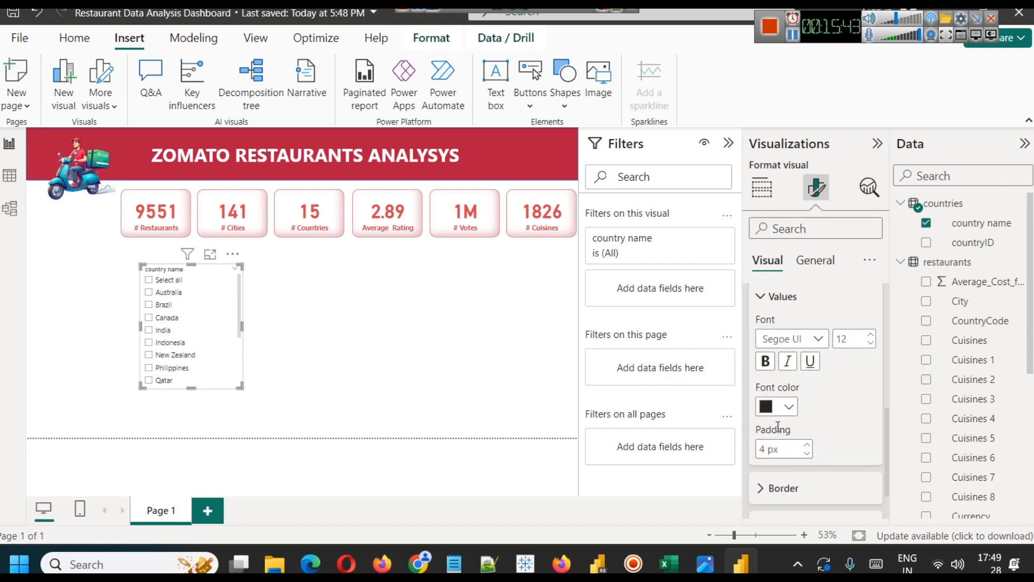
{"action": "left_click", "coordinate": [789, 411]}
{"action": "left_click", "coordinate": [765, 361]}
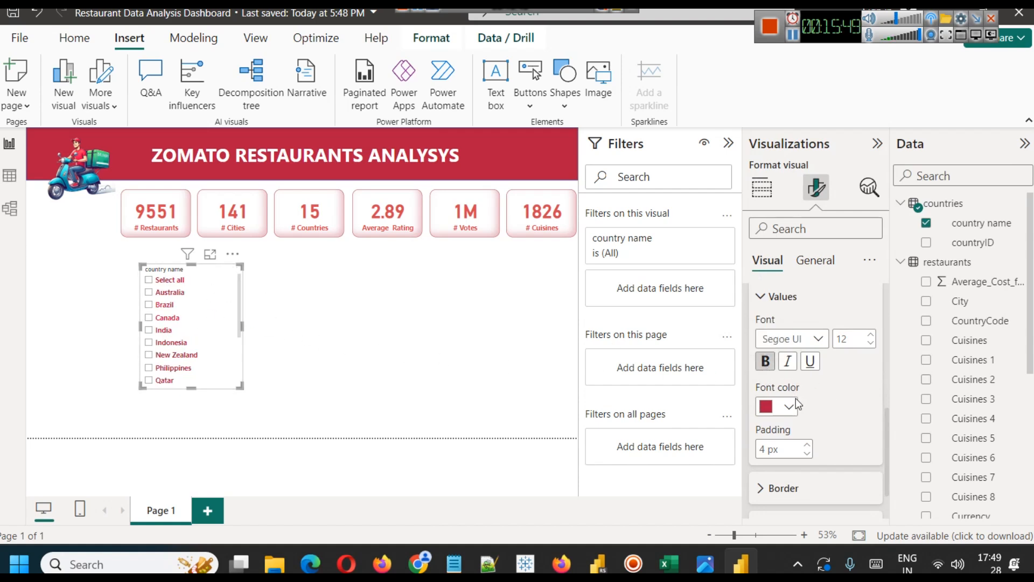
{"action": "left_click", "coordinate": [871, 334]}
{"action": "left_click", "coordinate": [870, 334]}
{"action": "left_click", "coordinate": [871, 334]}
{"action": "left_click", "coordinate": [870, 334]}
{"action": "left_click", "coordinate": [870, 334]}
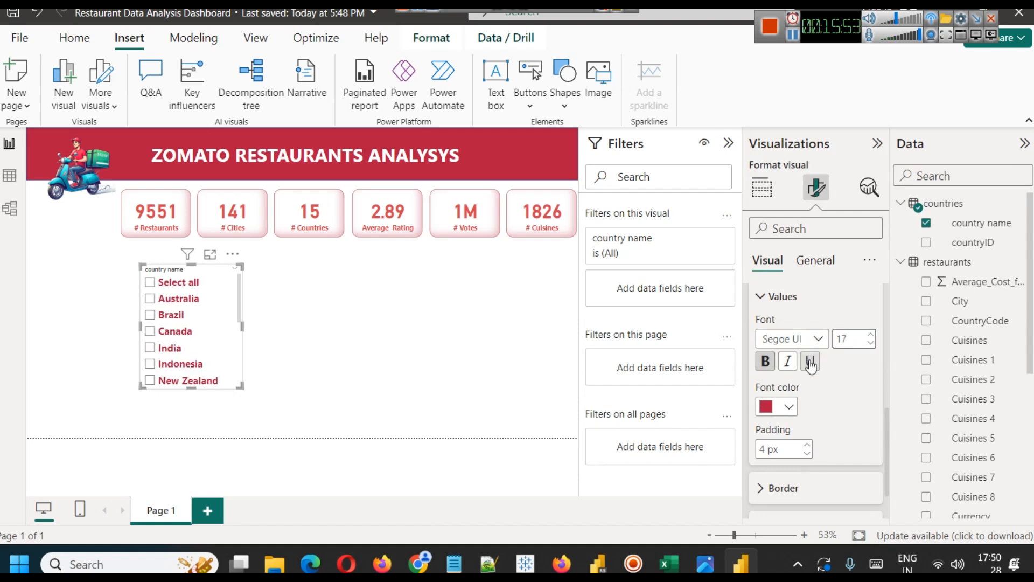
{"action": "scroll", "coordinate": [833, 390], "scroll_direction": "up", "scroll_amount": 5}
{"action": "left_click", "coordinate": [821, 263]}
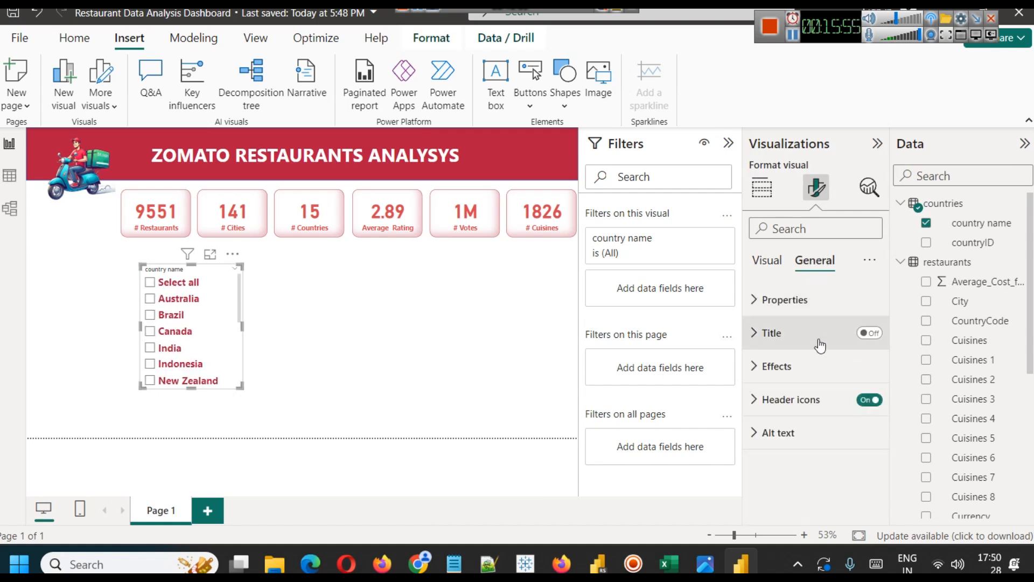
{"action": "left_click", "coordinate": [781, 335]}
{"action": "left_click", "coordinate": [760, 329]}
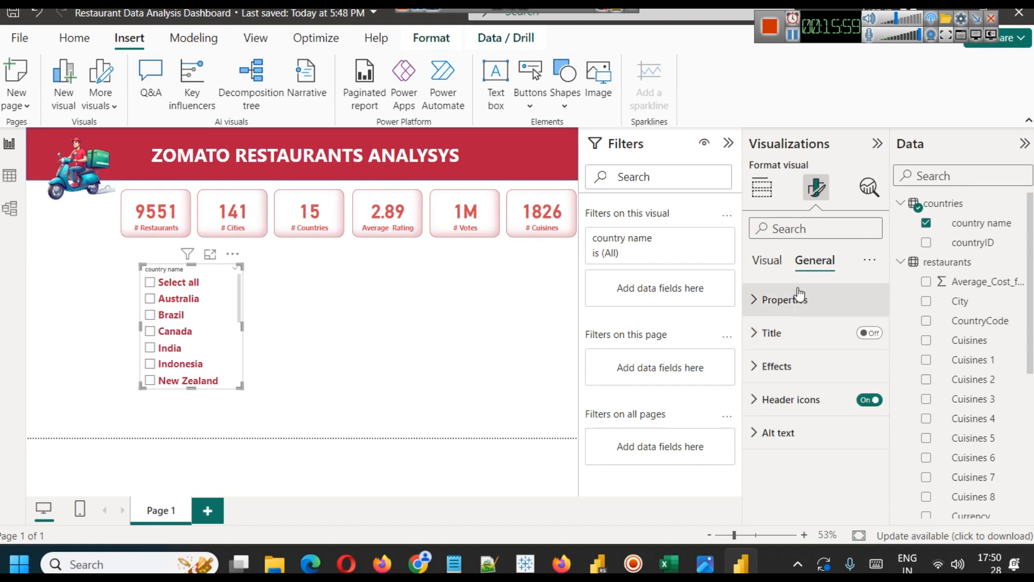
- Format the country slicer's header text in bold dark red with font size 19
{"action": "left_click", "coordinate": [767, 261]}
{"action": "left_click", "coordinate": [766, 302]}
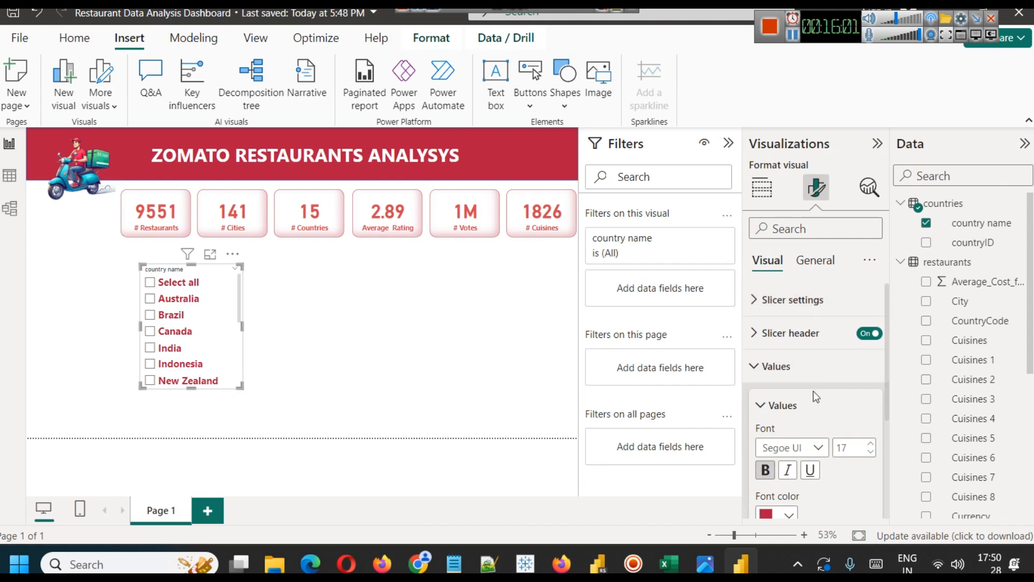
{"action": "left_click", "coordinate": [770, 337]}
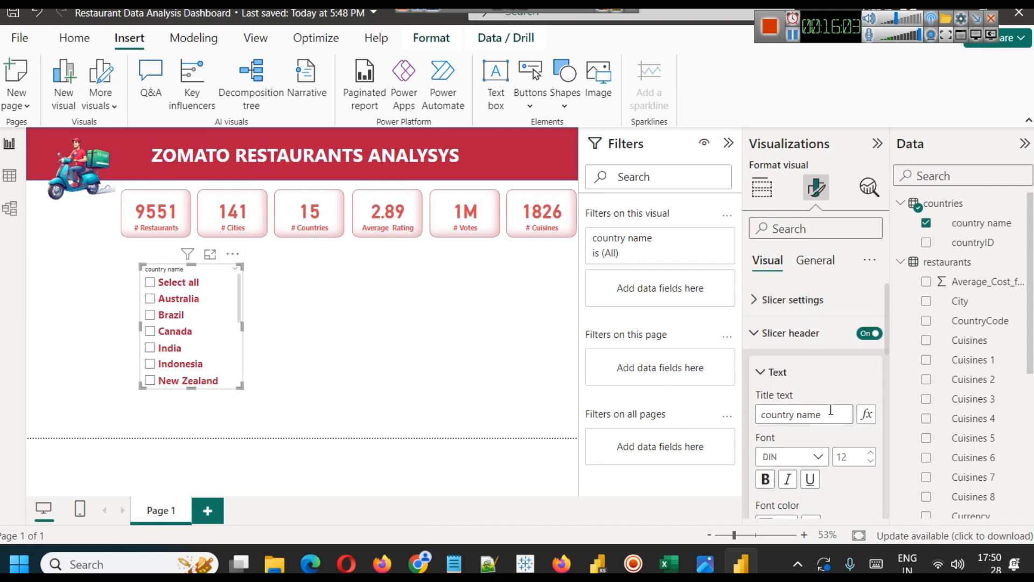
{"action": "left_click", "coordinate": [871, 452]}
{"action": "left_click", "coordinate": [871, 452]}
{"action": "left_click", "coordinate": [871, 452]}
{"action": "left_click", "coordinate": [871, 452]}
{"action": "left_click", "coordinate": [871, 452]}
{"action": "left_click", "coordinate": [871, 452]}
{"action": "left_click", "coordinate": [871, 452]}
{"action": "left_click", "coordinate": [765, 479]}
{"action": "scroll", "coordinate": [829, 463], "scroll_direction": "down", "scroll_amount": 3}
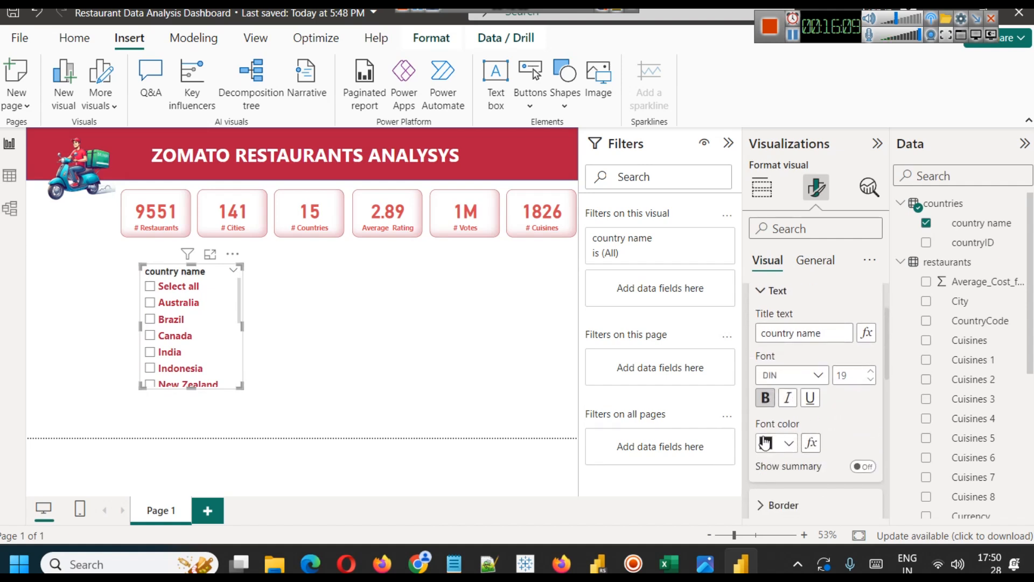
{"action": "left_click", "coordinate": [765, 443]}
{"action": "left_click", "coordinate": [781, 377]}
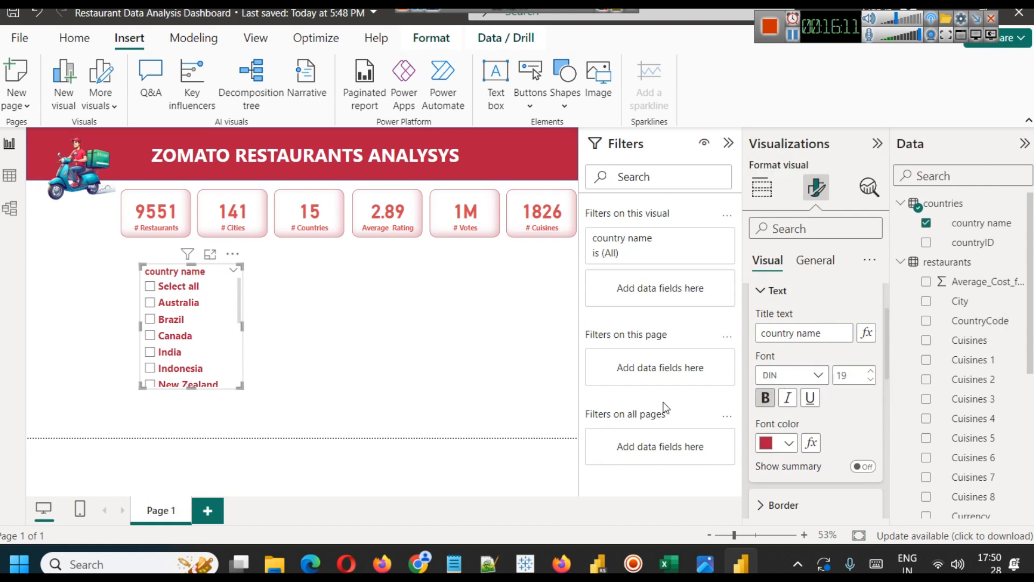
- Rename the slicer's country name field to "Country" for this visual
{"action": "scroll", "coordinate": [781, 377], "scroll_direction": "down", "scroll_amount": 3}
{"action": "scroll", "coordinate": [777, 343], "scroll_direction": "up", "scroll_amount": 6}
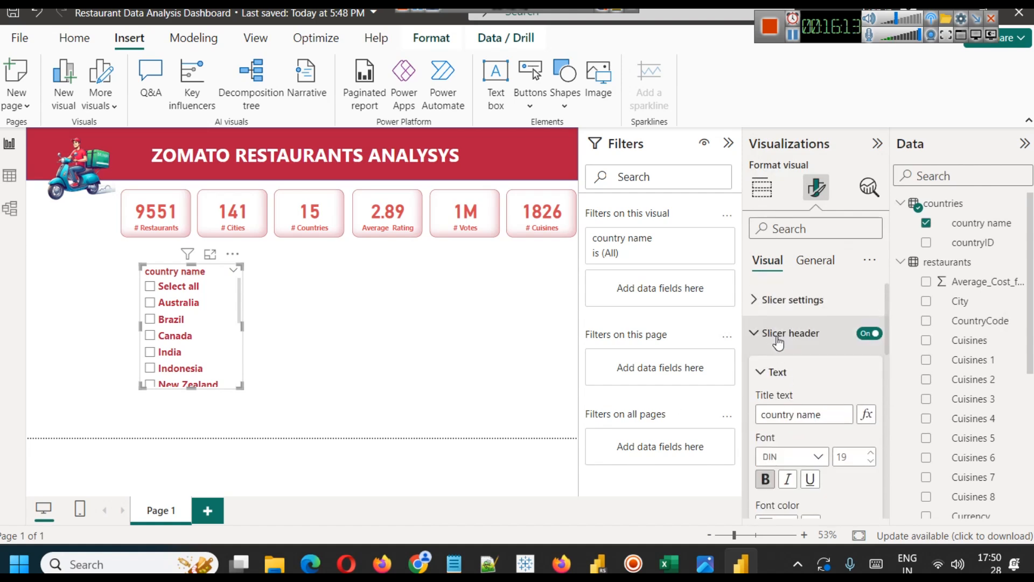
{"action": "left_click", "coordinate": [762, 188]}
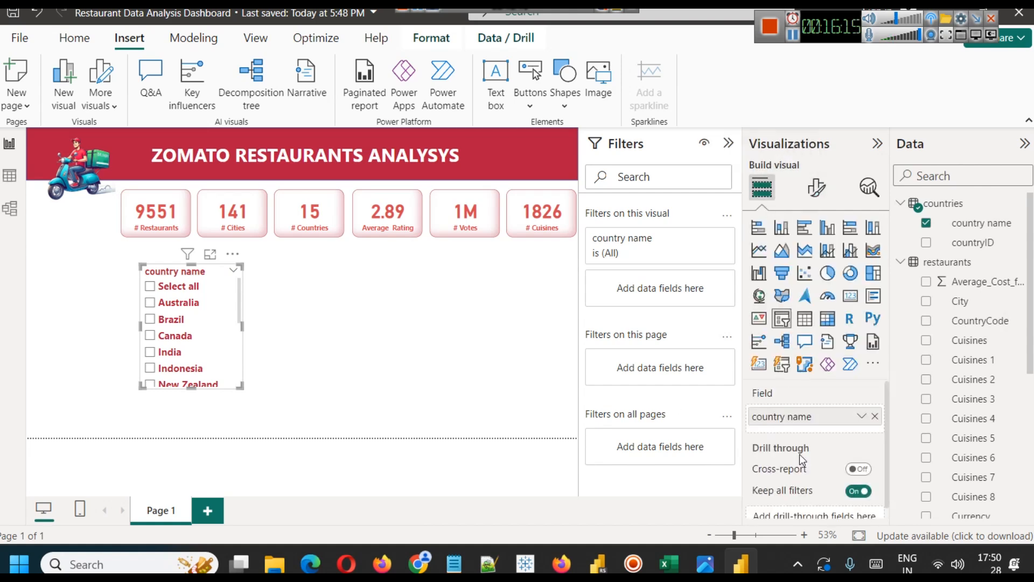
{"action": "scroll", "coordinate": [799, 454], "scroll_direction": "down", "scroll_amount": 1}
{"action": "left_click", "coordinate": [862, 407]}
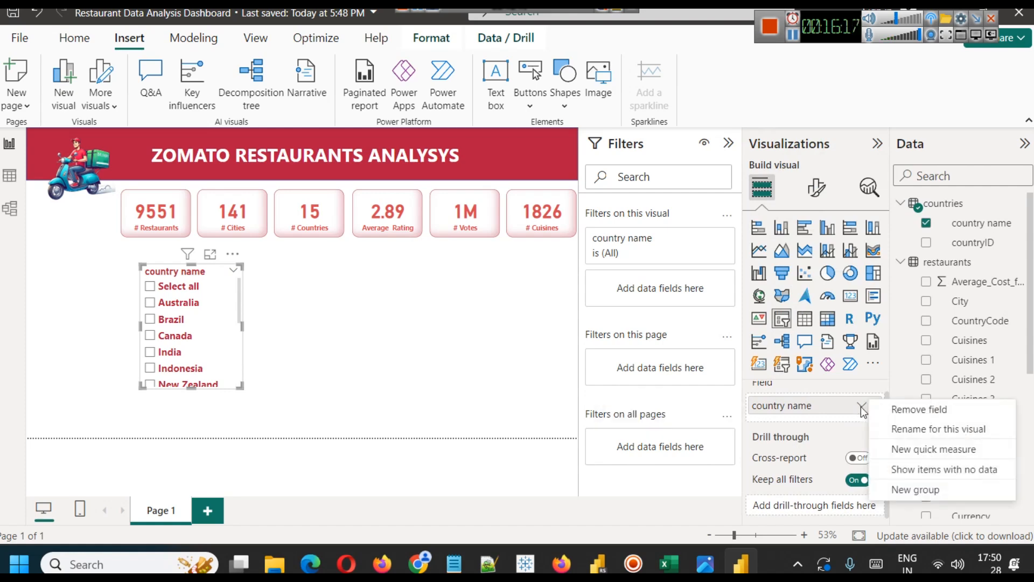
{"action": "left_click", "coordinate": [919, 435]}
{"action": "key", "text": "Home"}
{"action": "key", "text": "shift+Right"}
{"action": "type", "text": "C"}
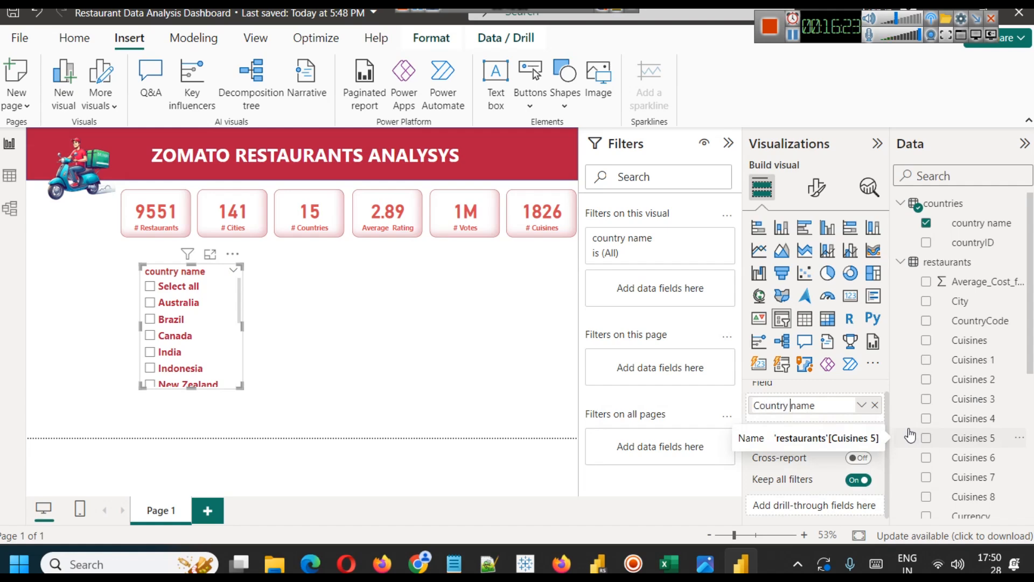
{"action": "key", "text": "BackSpace"}
{"action": "key", "text": "Return"}
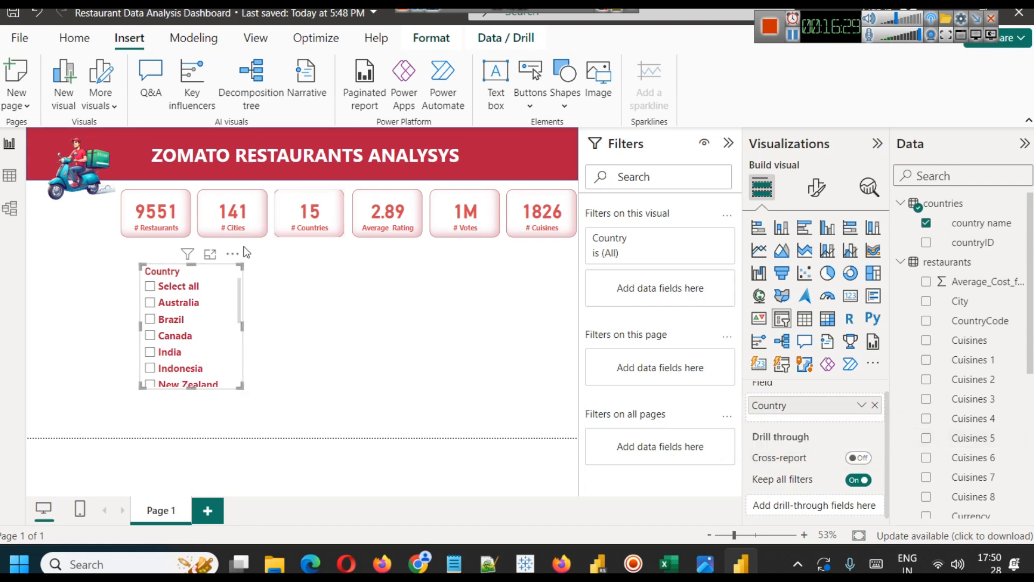
- Move the Country slicer to the page's left edge under the scooter logo and narrow it to clear the cards
{"action": "left_click", "coordinate": [280, 303]}
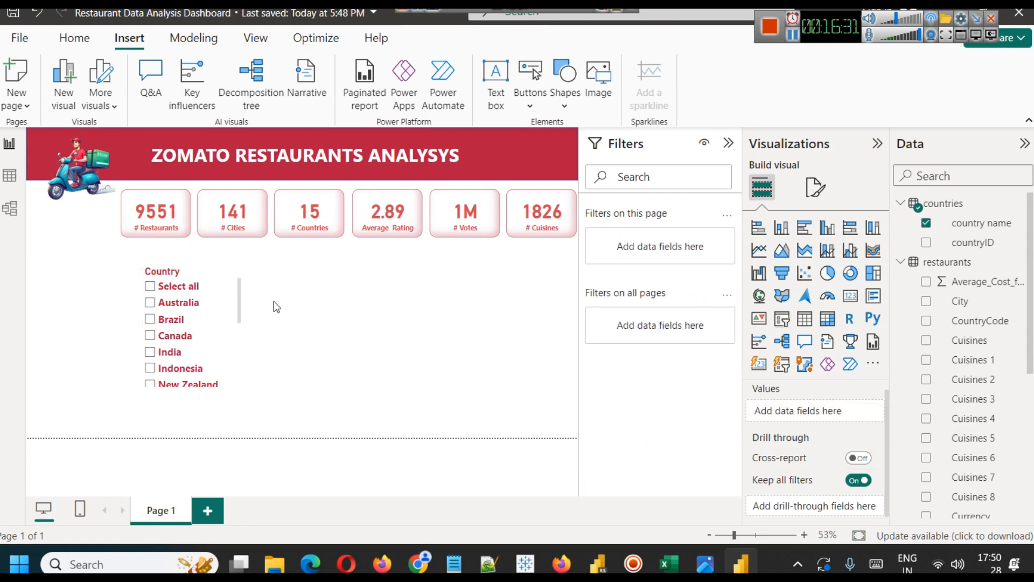
{"action": "left_click_drag", "start_coordinate": [192, 270], "coordinate": [59, 212]}
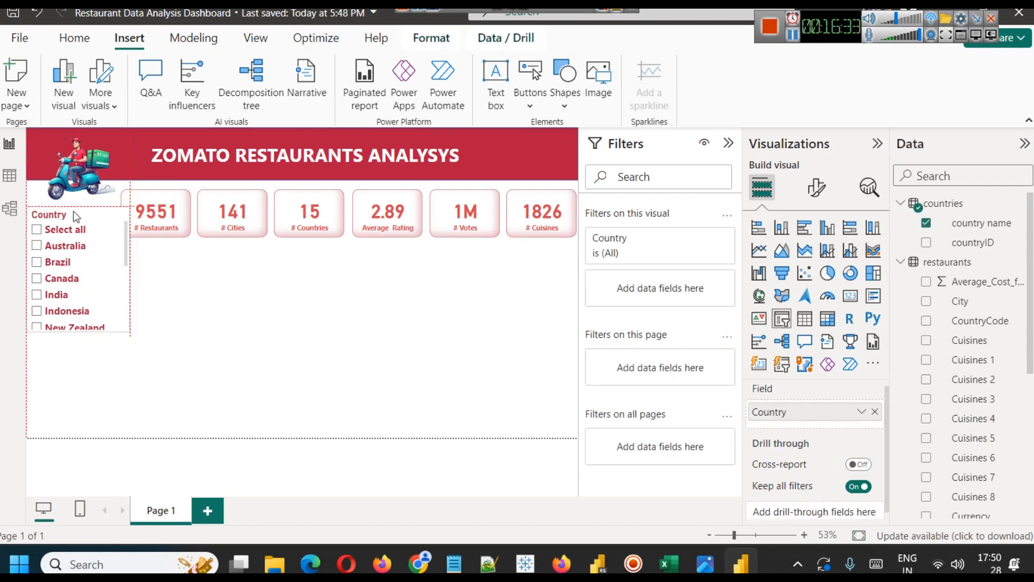
{"action": "mouse_move", "coordinate": [130, 270]}
{"action": "left_mouse_down"}
{"action": "mouse_move", "coordinate": [110, 269]}
{"action": "mouse_move", "coordinate": [118, 275]}
{"action": "mouse_move", "coordinate": [112, 263]}
{"action": "left_mouse_up"}
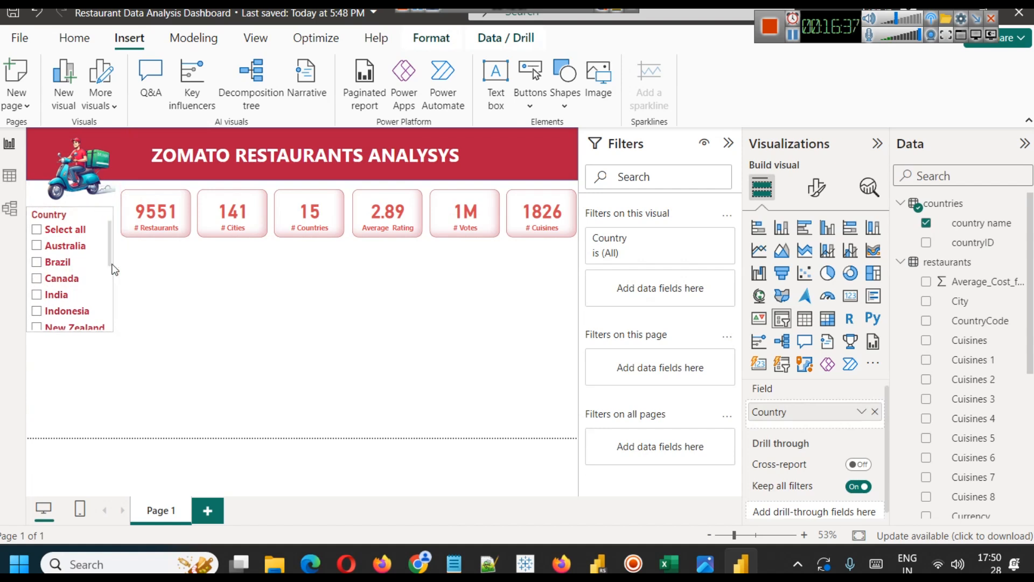
- Filter the report to Australia with the Country slicer and nudge the slicer slightly up and to the right
{"action": "left_click", "coordinate": [151, 281]}
{"action": "left_click", "coordinate": [37, 245]}
{"action": "key", "text": "Up"}
{"action": "key", "text": "Up"}
{"action": "key", "text": "Up"}
{"action": "key", "text": "Up"}
{"action": "key", "text": "Right"}
{"action": "key", "text": "Right"}
{"action": "key", "text": "Right"}
{"action": "key", "text": "Right"}
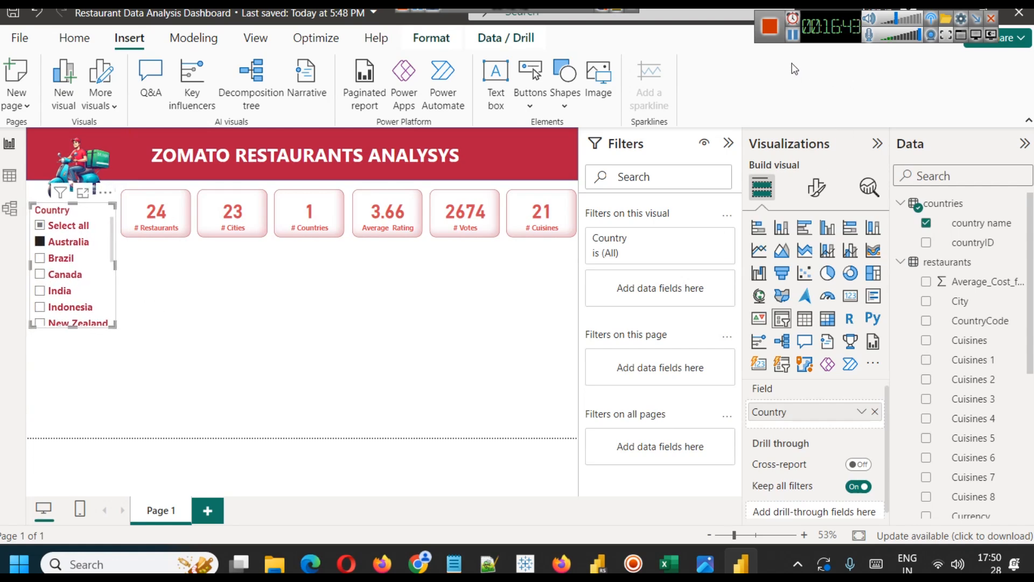
- Turn on a shadow for the Country slicer and color it dark red
{"action": "left_click", "coordinate": [816, 187]}
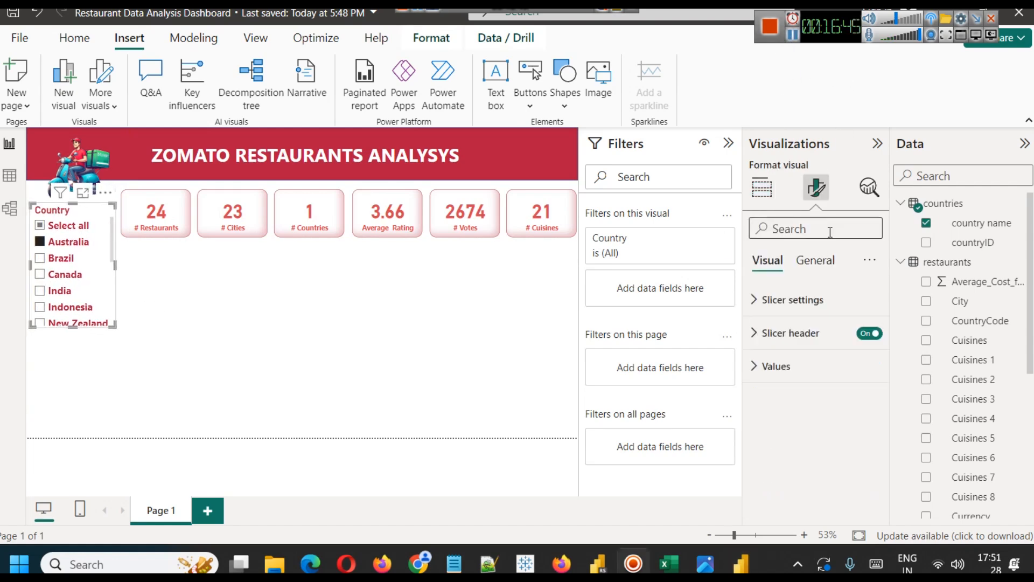
{"action": "left_click", "coordinate": [811, 262]}
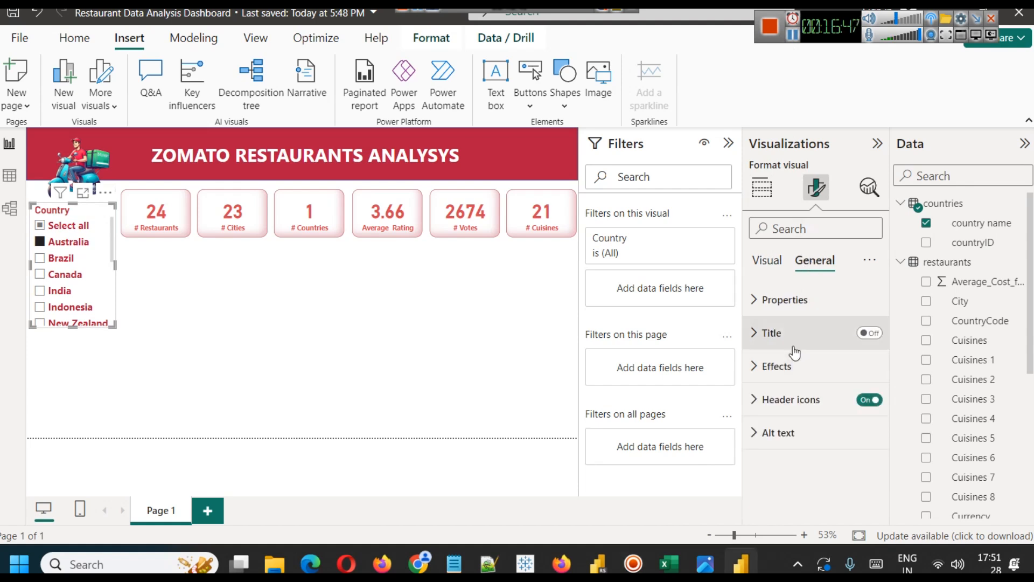
{"action": "left_click", "coordinate": [784, 367]}
{"action": "scroll", "coordinate": [814, 375], "scroll_direction": "down", "scroll_amount": 3}
{"action": "left_click", "coordinate": [862, 415]}
{"action": "left_click", "coordinate": [787, 418]}
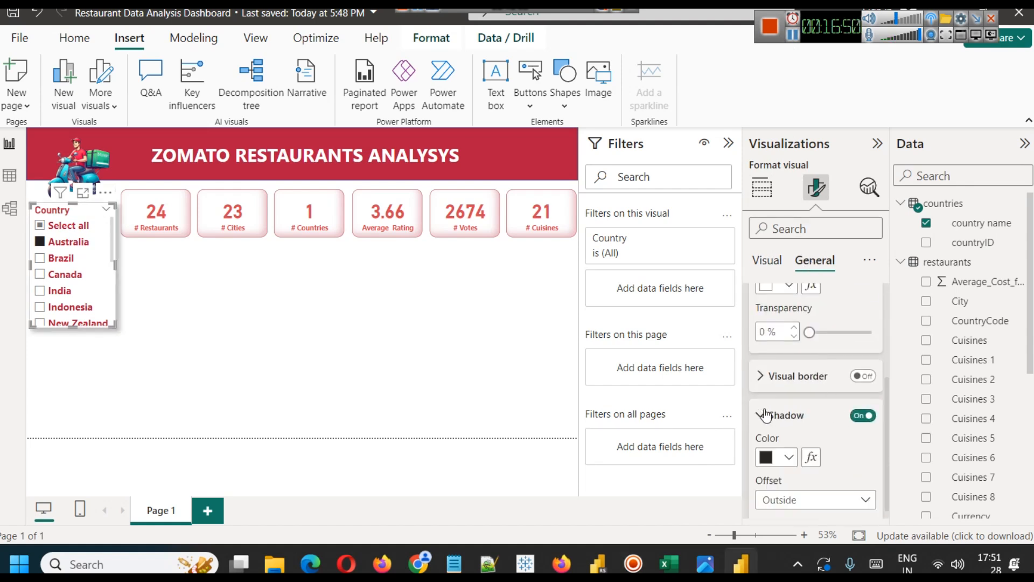
{"action": "left_click", "coordinate": [785, 458]}
{"action": "left_click", "coordinate": [776, 386]}
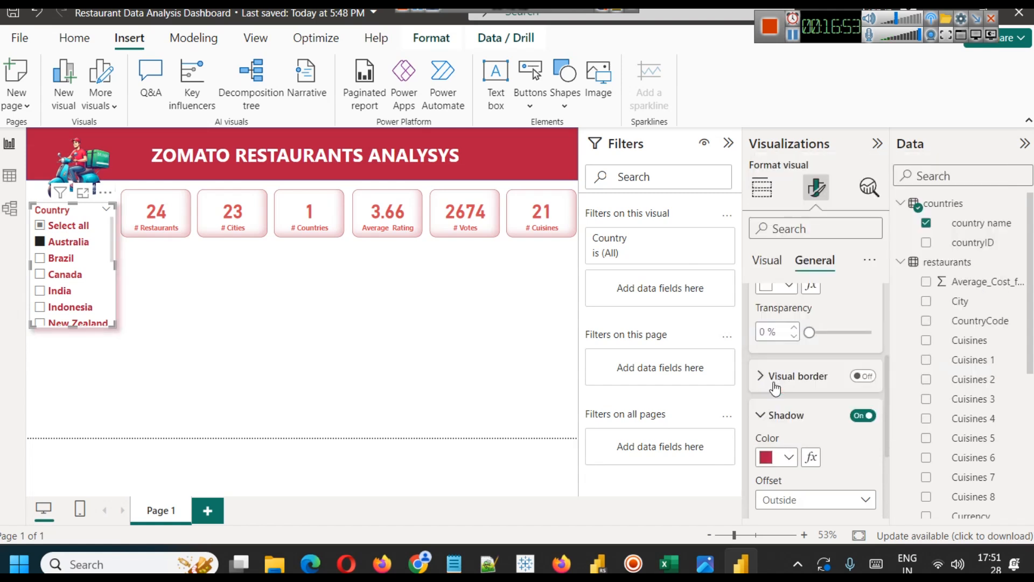
- Set the Country slicer's shadow offset to Inside
{"action": "scroll", "coordinate": [791, 388], "scroll_direction": "down", "scroll_amount": 3}
{"action": "left_click", "coordinate": [803, 360]}
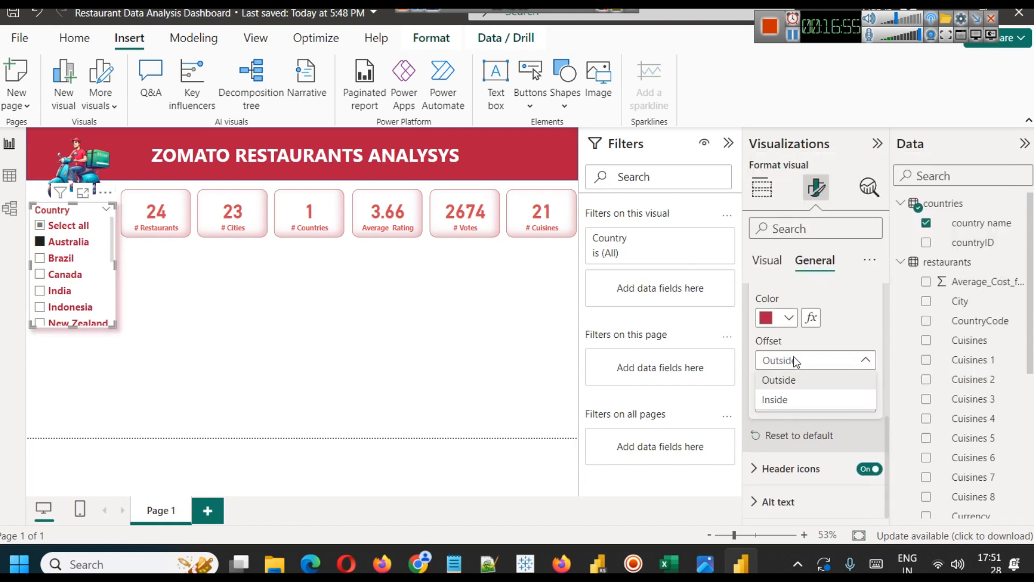
{"action": "left_click", "coordinate": [799, 398]}
{"action": "left_click", "coordinate": [483, 363]}
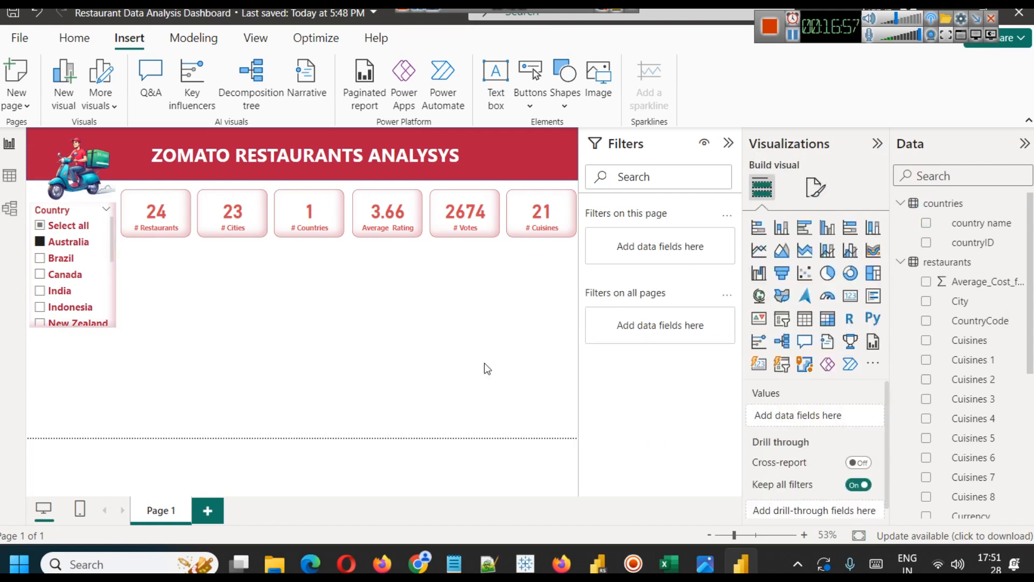
- Filter the report to Indonesia and lengthen the Country slicer down to just above the page's lower edge
{"action": "left_click", "coordinate": [97, 308]}
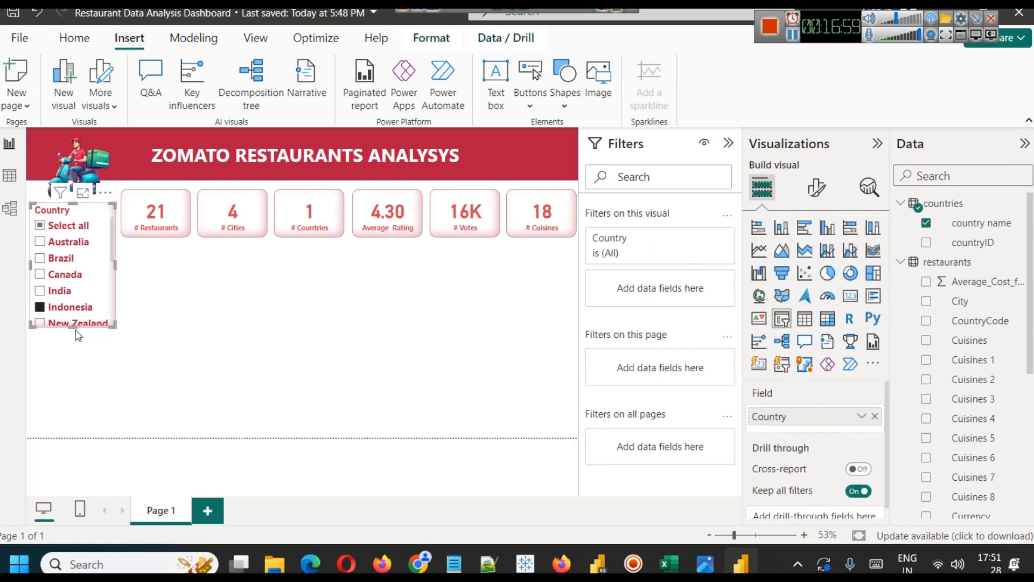
{"action": "left_click_drag", "start_coordinate": [73, 327], "coordinate": [79, 437]}
{"action": "left_click", "coordinate": [210, 376]}
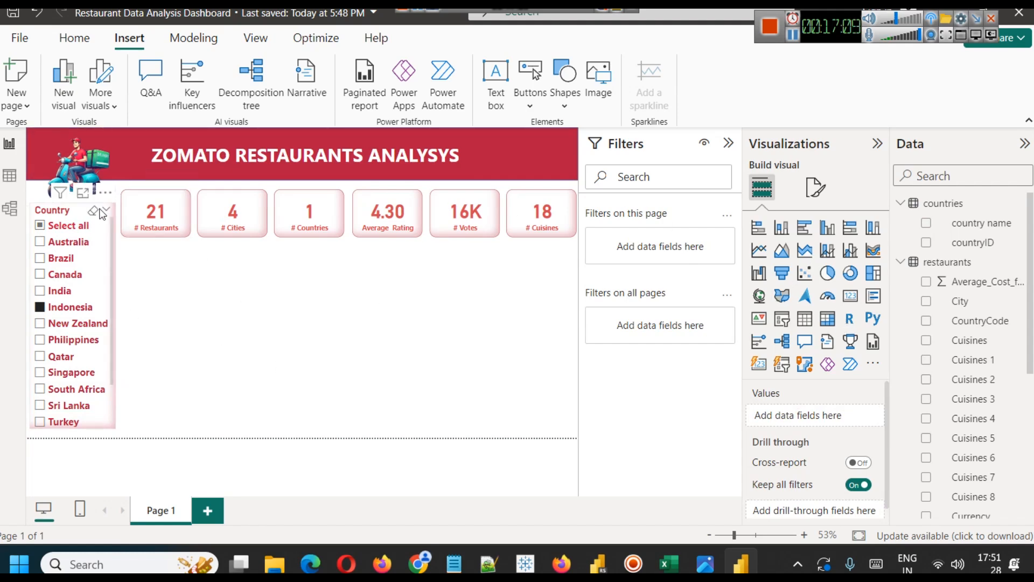
- Turn on the visual border around the Country slicer
{"action": "left_click", "coordinate": [102, 215]}
{"action": "left_click", "coordinate": [816, 188]}
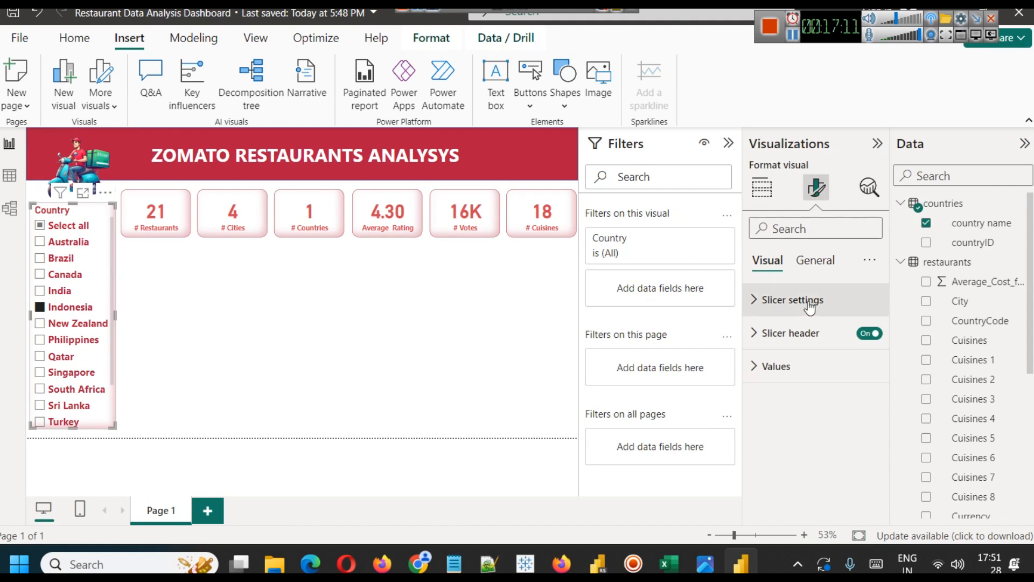
{"action": "left_click", "coordinate": [817, 261]}
{"action": "left_click", "coordinate": [778, 331]}
{"action": "scroll", "coordinate": [803, 399], "scroll_direction": "down", "scroll_amount": 1}
{"action": "scroll", "coordinate": [799, 395], "scroll_direction": "down", "scroll_amount": 1}
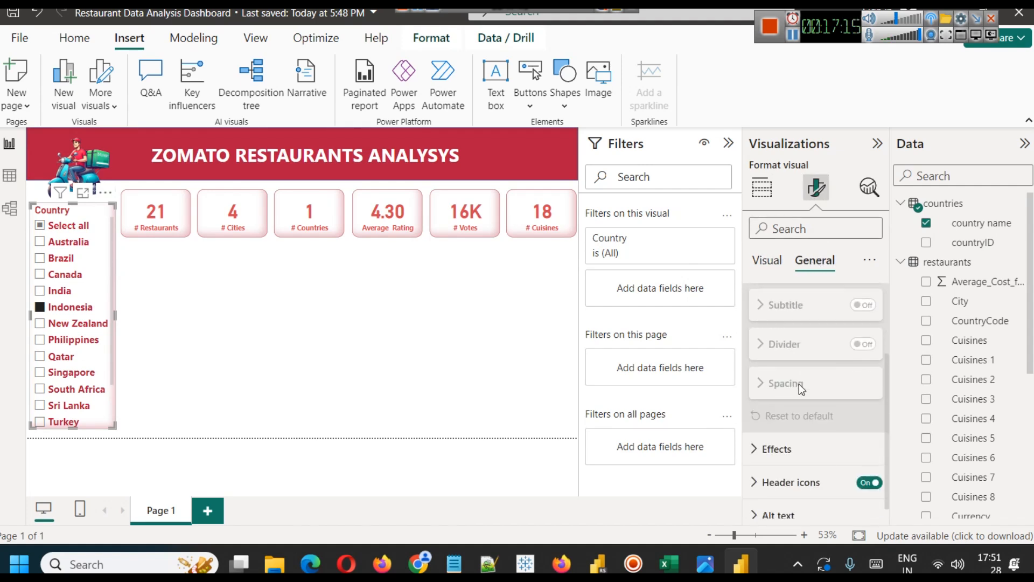
{"action": "left_click", "coordinate": [786, 434]}
{"action": "scroll", "coordinate": [791, 420], "scroll_direction": "down", "scroll_amount": 3}
{"action": "left_click", "coordinate": [863, 363]}
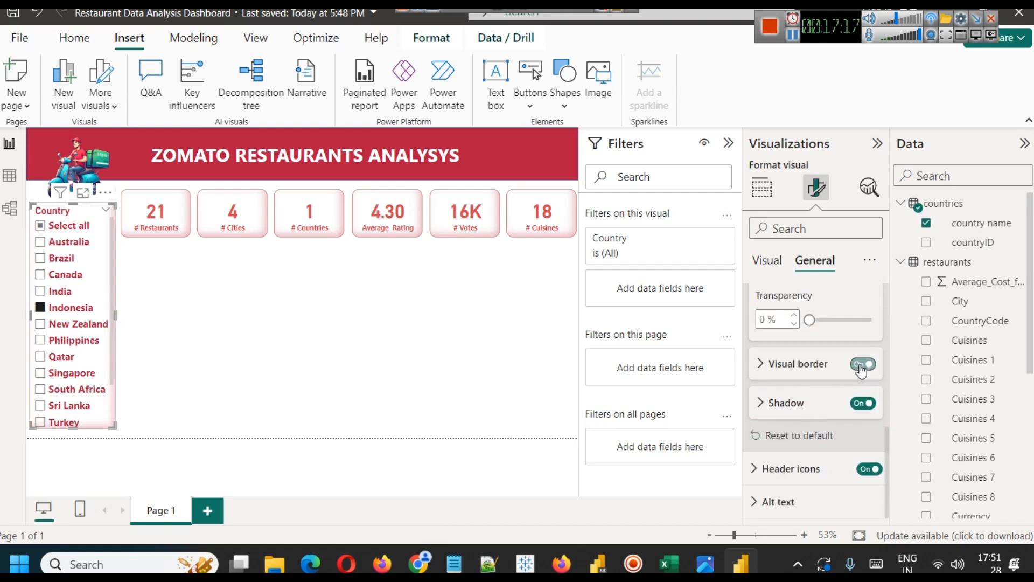
{"action": "left_click", "coordinate": [332, 359]}
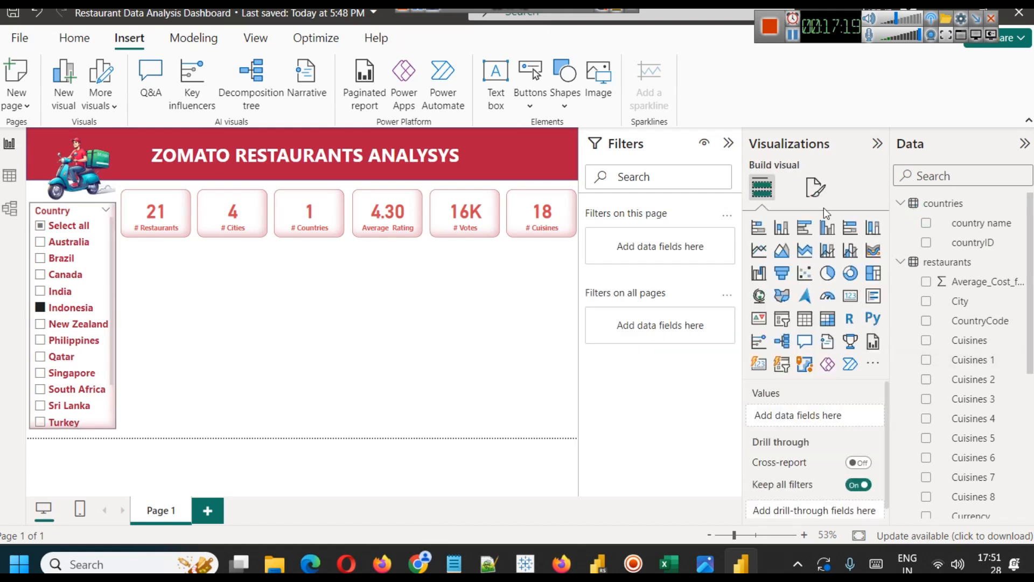
- Change the Country slicer's border color to dark red
{"action": "left_click", "coordinate": [56, 212]}
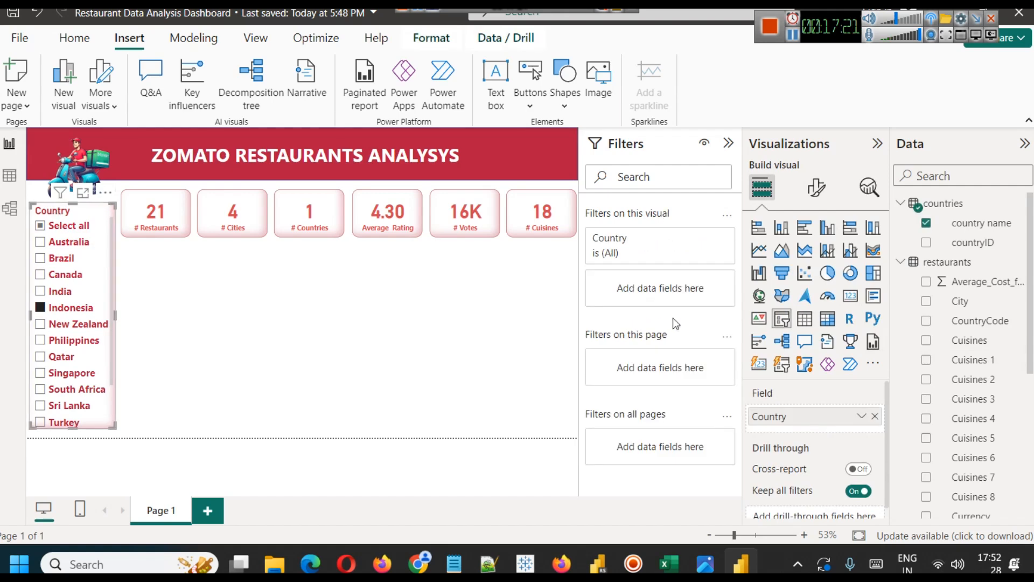
{"action": "left_click", "coordinate": [816, 187]}
{"action": "left_click", "coordinate": [816, 262]}
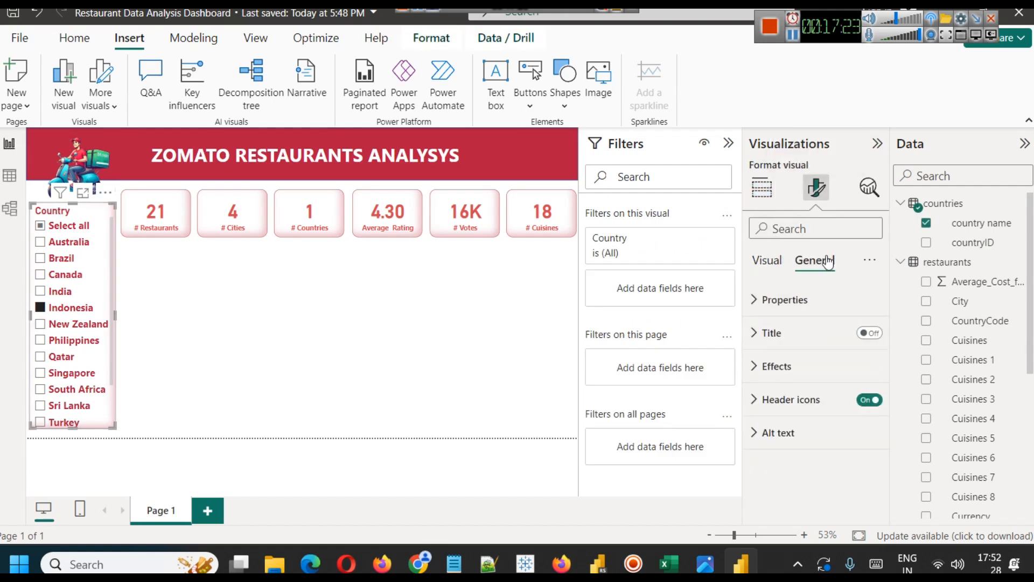
{"action": "left_click", "coordinate": [775, 366]}
{"action": "scroll", "coordinate": [791, 418], "scroll_direction": "down", "scroll_amount": 2}
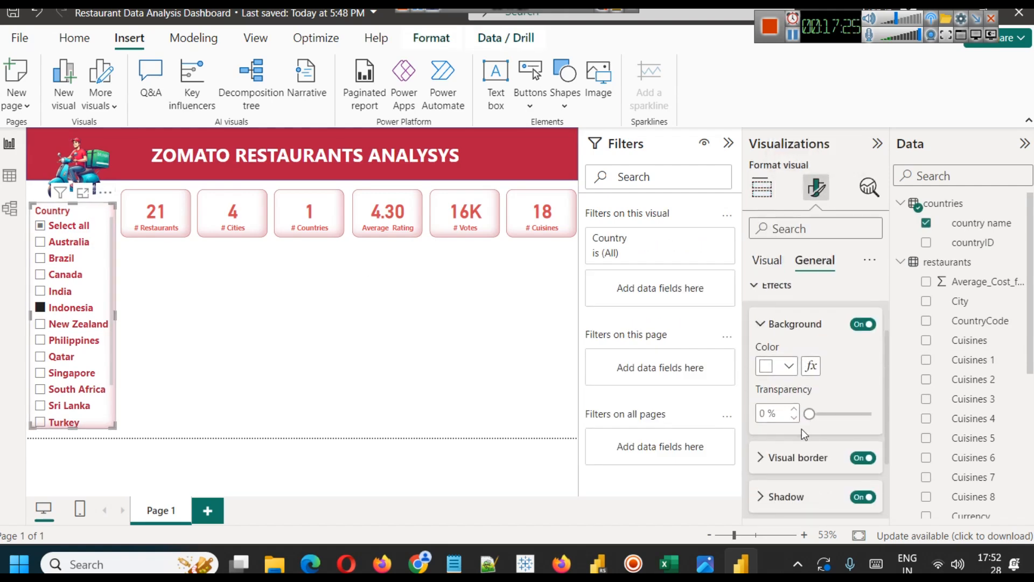
{"action": "scroll", "coordinate": [819, 393], "scroll_direction": "down", "scroll_amount": 2}
{"action": "left_click", "coordinate": [771, 367]}
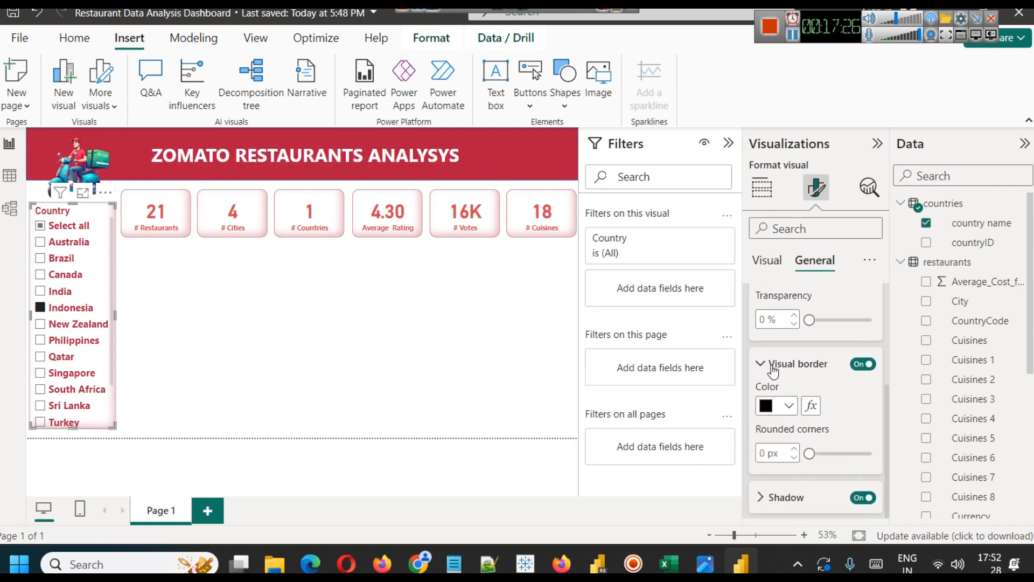
{"action": "left_click", "coordinate": [781, 405]}
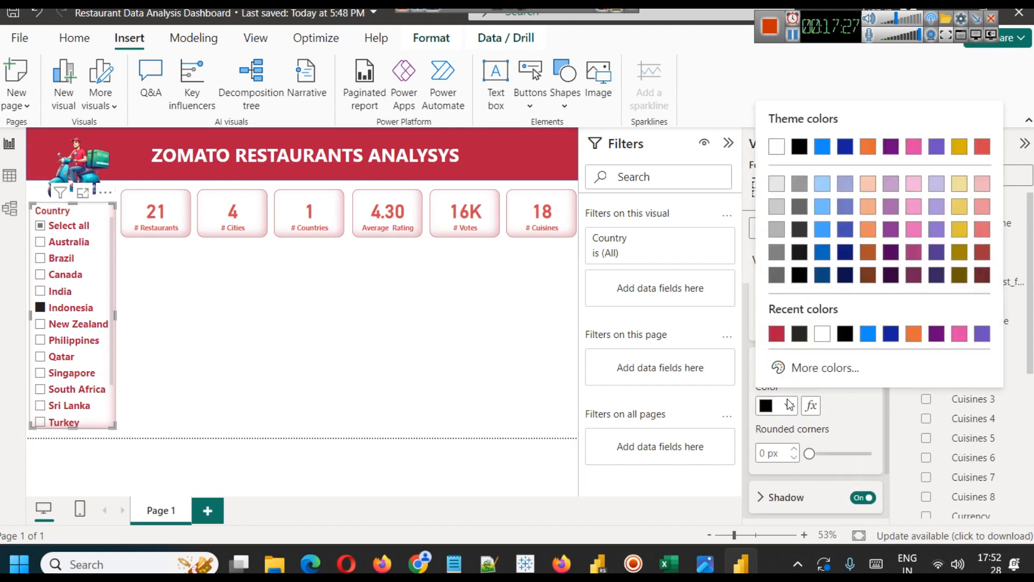
{"action": "left_click", "coordinate": [780, 336]}
{"action": "left_click", "coordinate": [315, 343]}
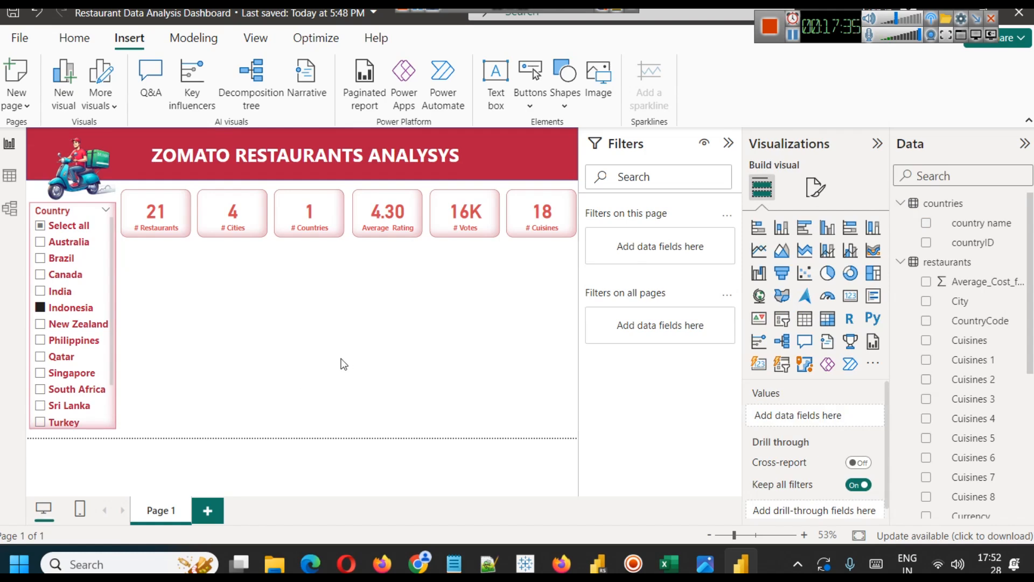
- Test the slicer on Australia, Brazil, India, New Zealand and Philippines one at a time, finishing with all countries selected
{"action": "left_click", "coordinate": [69, 247]}
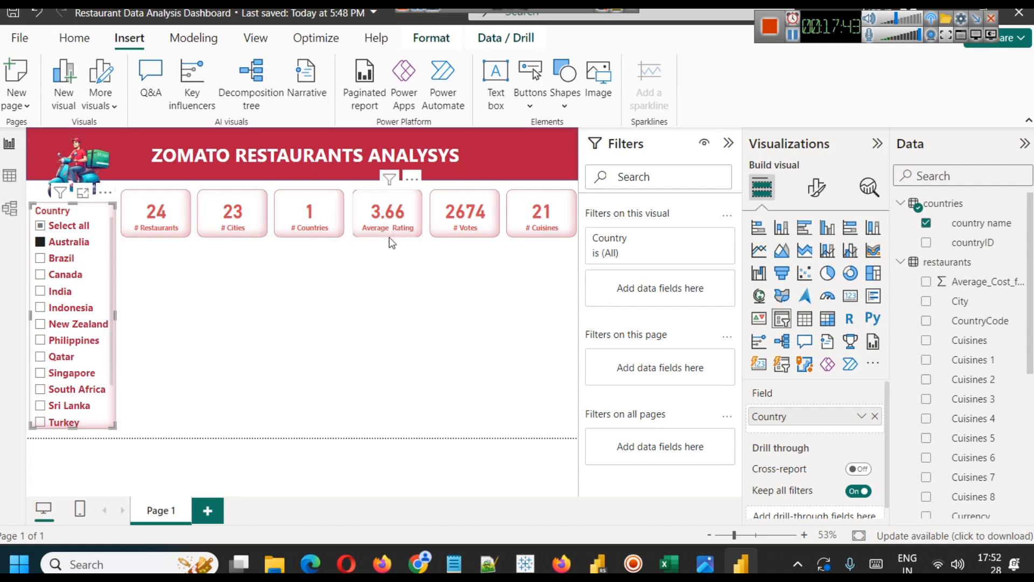
{"action": "left_click", "coordinate": [63, 258]}
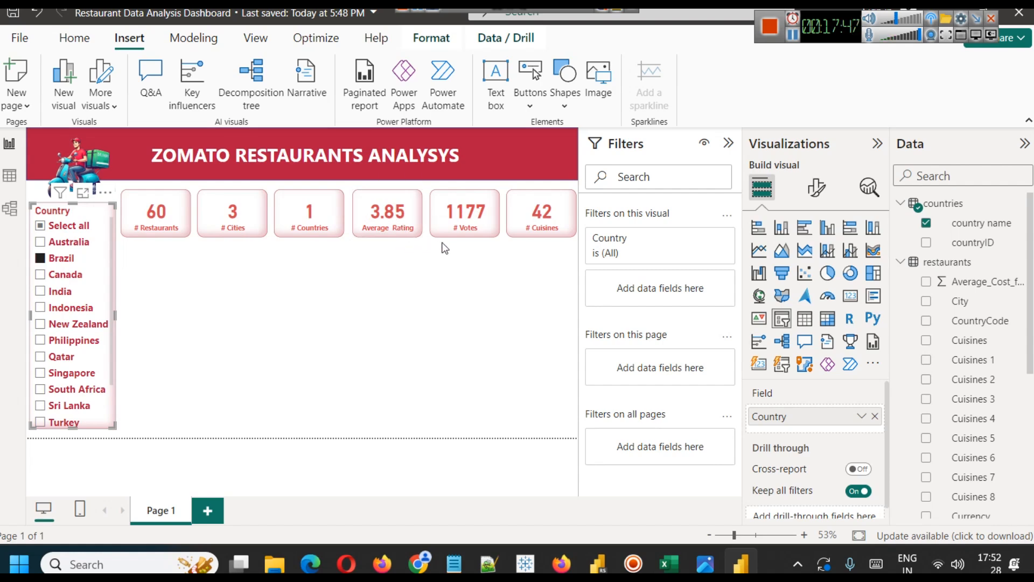
{"action": "left_click", "coordinate": [62, 294]}
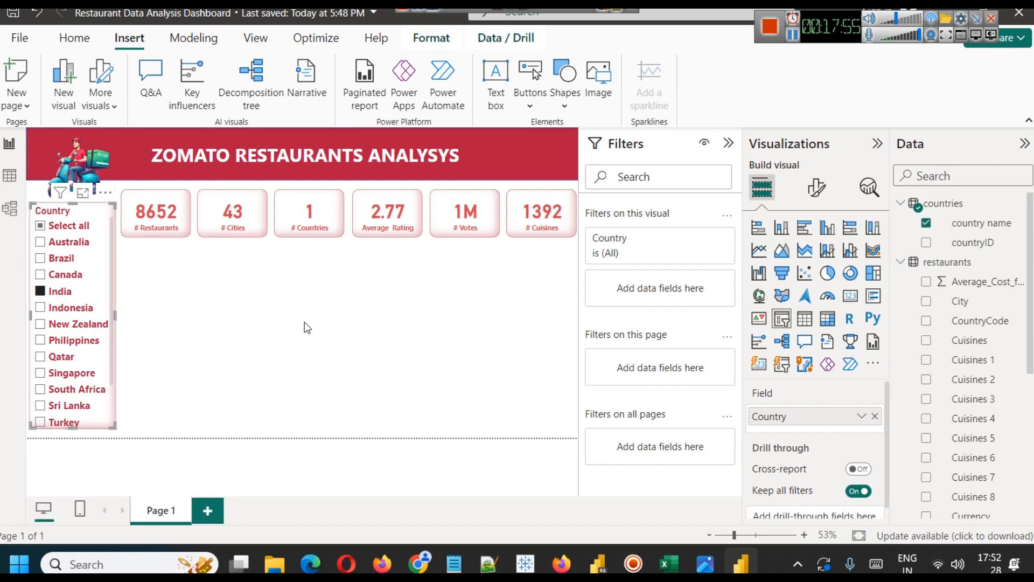
{"action": "left_click", "coordinate": [70, 325]}
{"action": "left_click", "coordinate": [67, 341]}
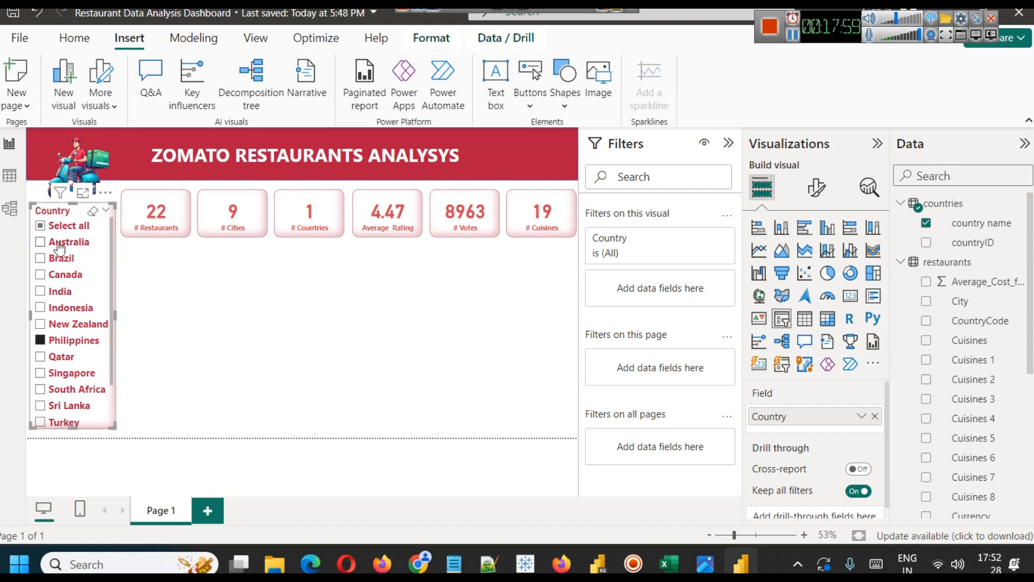
{"action": "left_click", "coordinate": [41, 226]}
{"action": "left_click", "coordinate": [242, 302]}
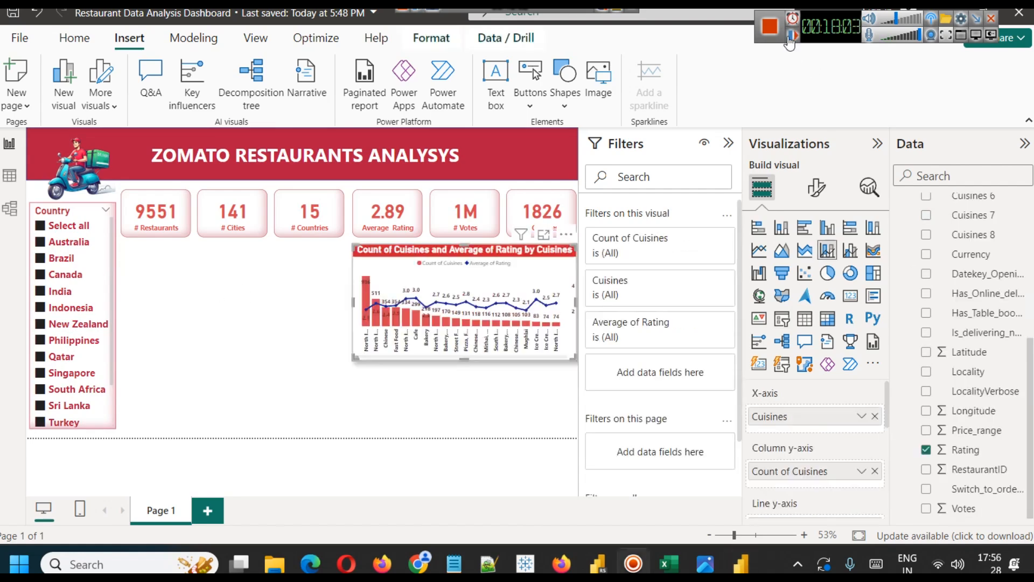
- Examine the cuisines count and average rating chart in focus mode, return to the report and review its axis fields
{"action": "left_click", "coordinate": [791, 37]}
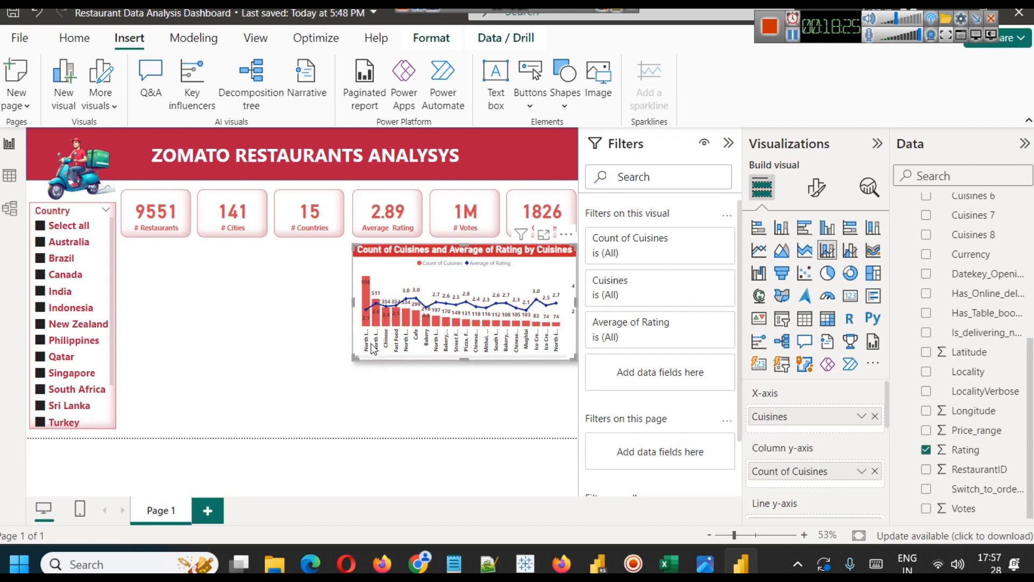
{"action": "left_click", "coordinate": [544, 235]}
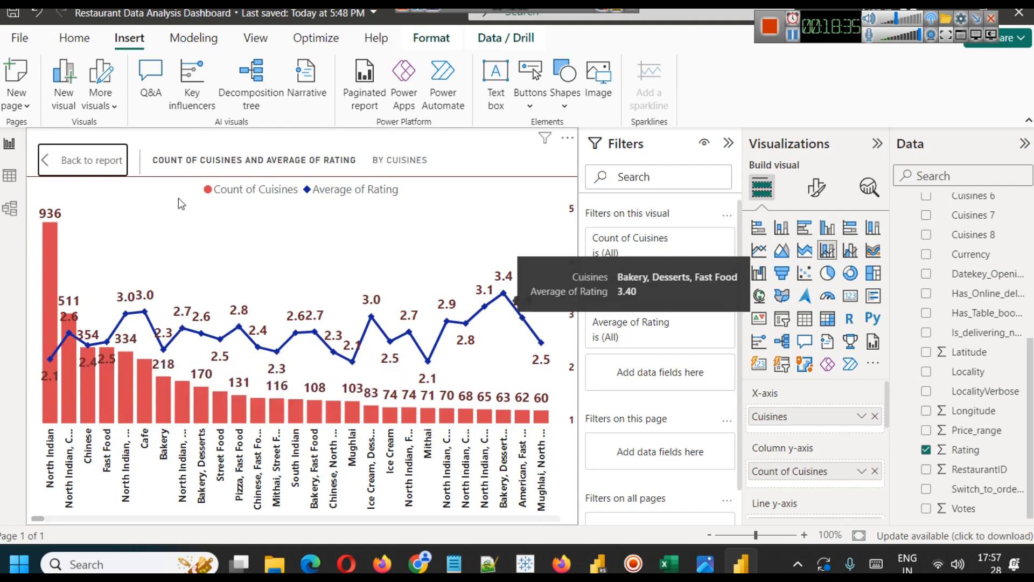
{"action": "left_click", "coordinate": [97, 165]}
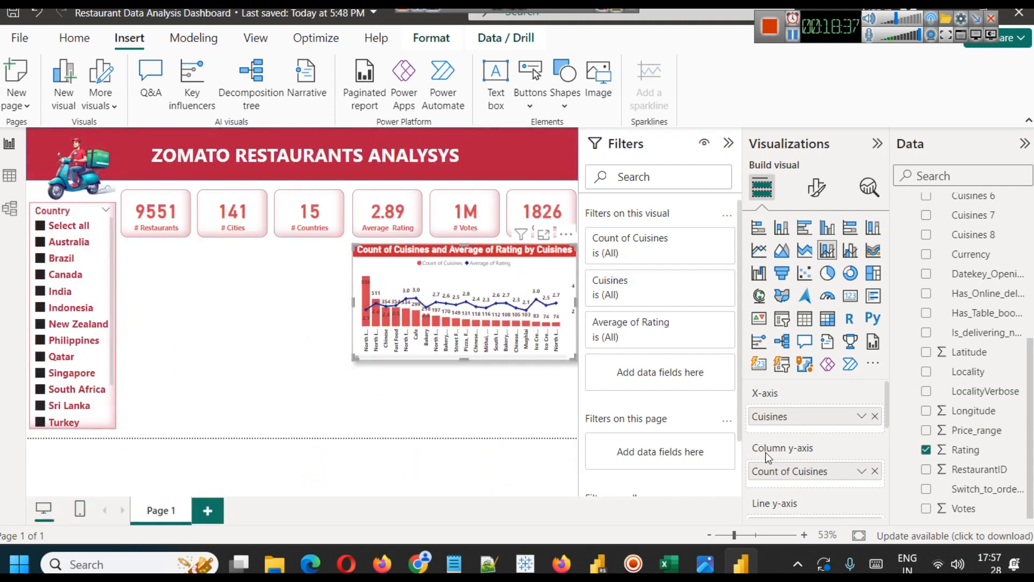
{"action": "scroll", "coordinate": [827, 468], "scroll_direction": "down", "scroll_amount": 2}
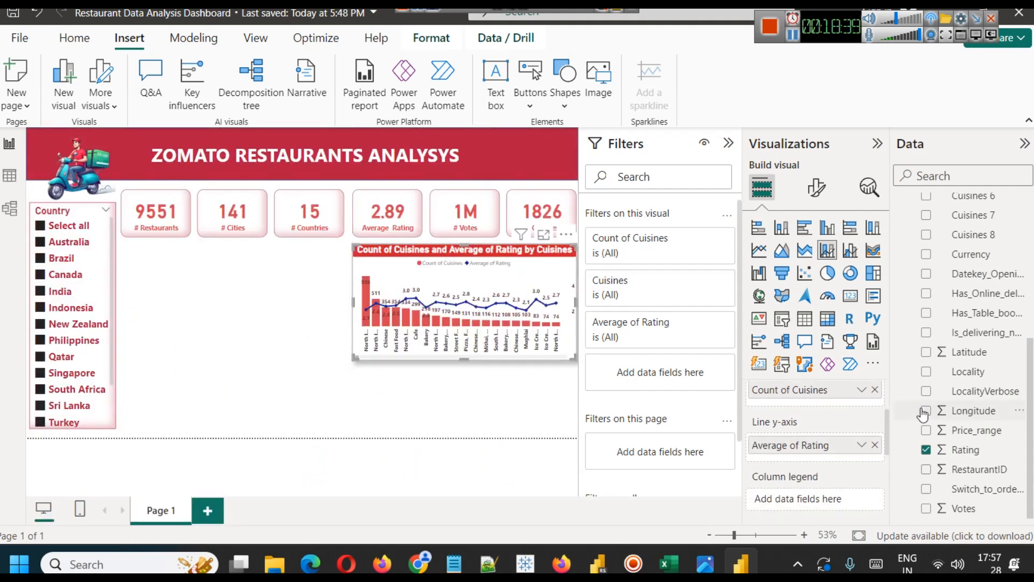
{"action": "left_click_drag", "start_coordinate": [890, 431], "coordinate": [889, 422]}
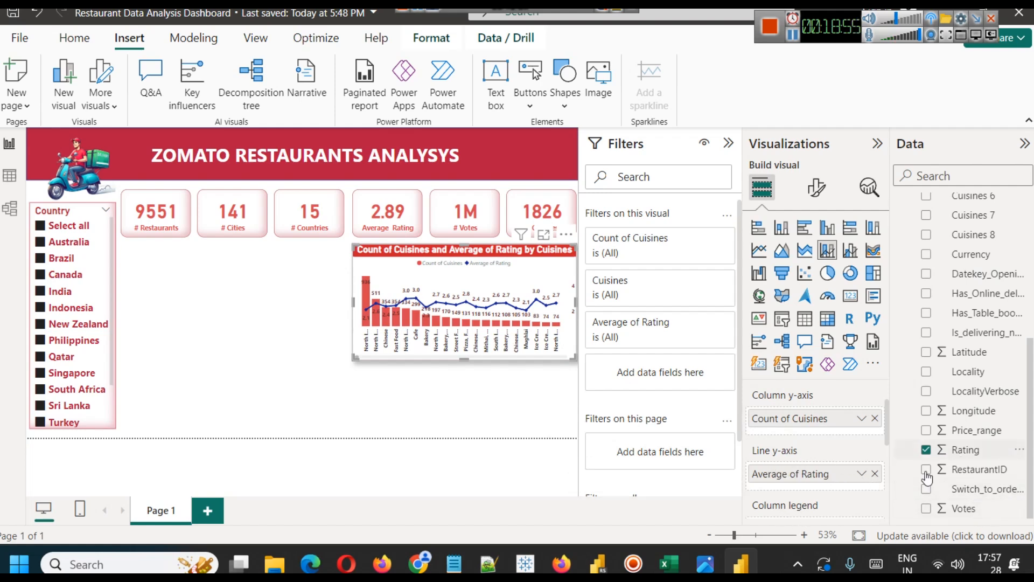
- Check the aggregation options applied to the Rating and Cuisines value fields of the combo chart
{"action": "left_click", "coordinate": [862, 474]}
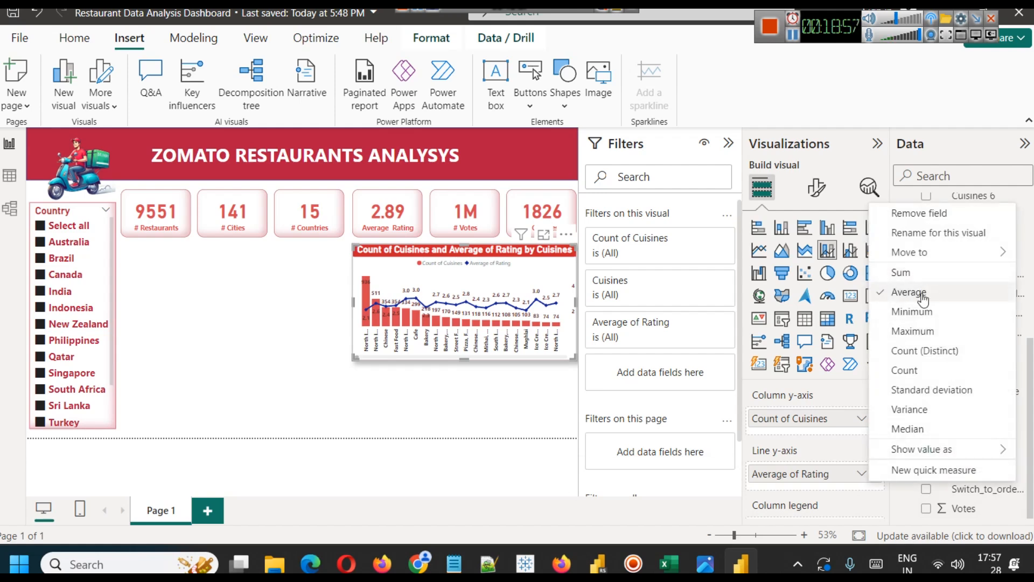
{"action": "left_click", "coordinate": [861, 419]}
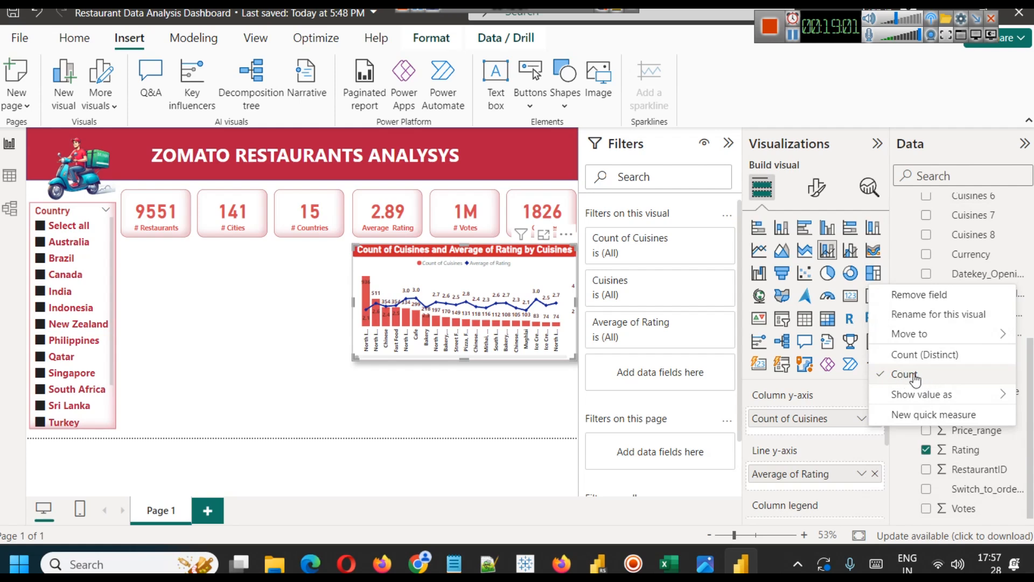
{"action": "left_click", "coordinate": [451, 384]}
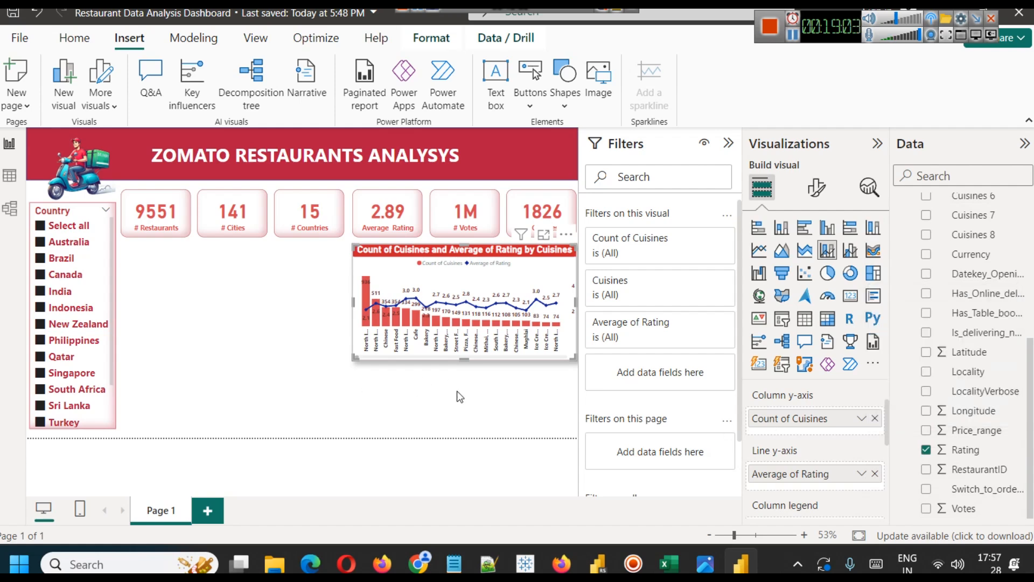
{"action": "left_click", "coordinate": [512, 431]}
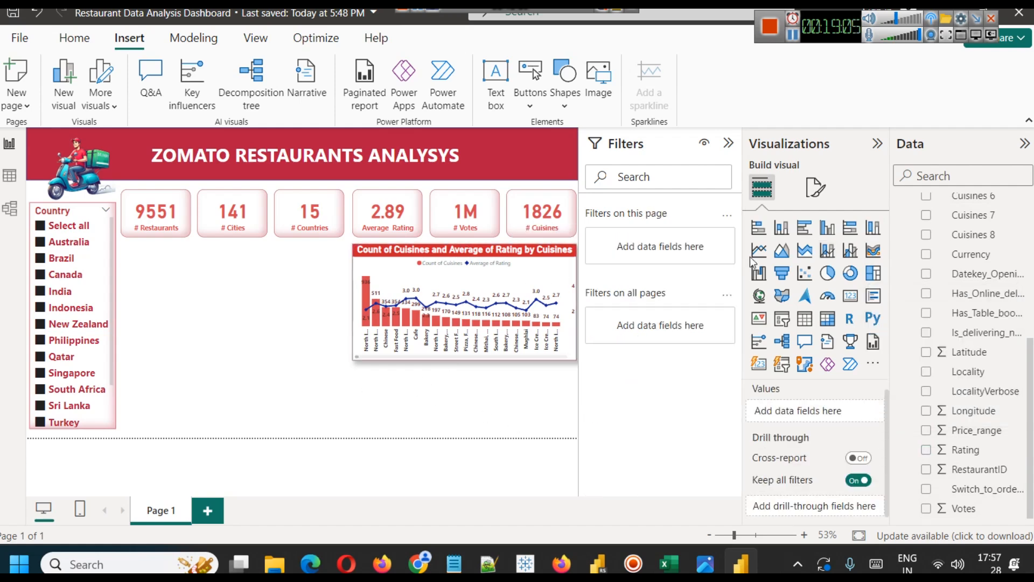
- Set the minimum category width of the cuisines combo chart's X-axis to 20 px
{"action": "left_click", "coordinate": [381, 275]}
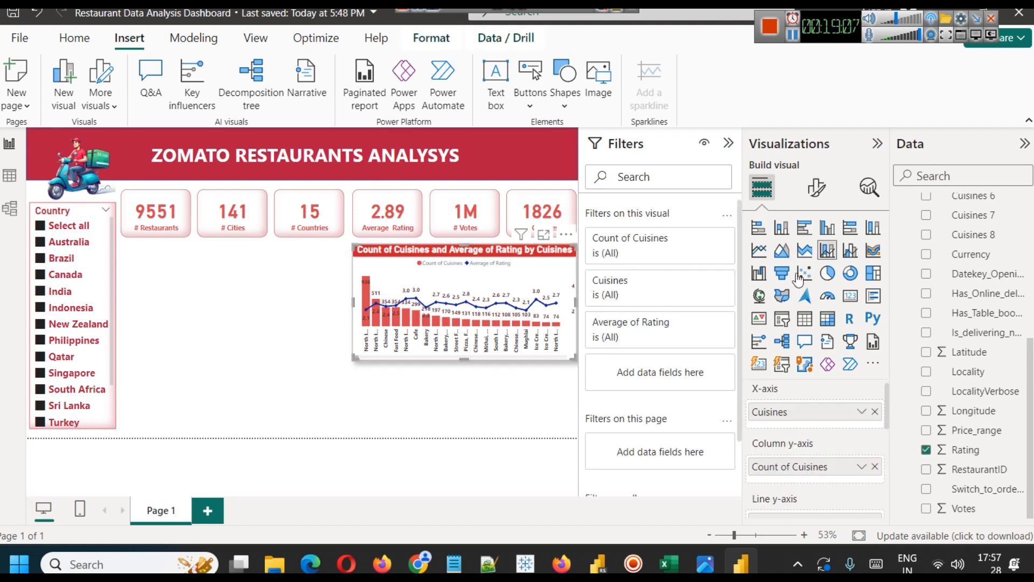
{"action": "left_click", "coordinate": [817, 190]}
{"action": "left_click", "coordinate": [776, 296]}
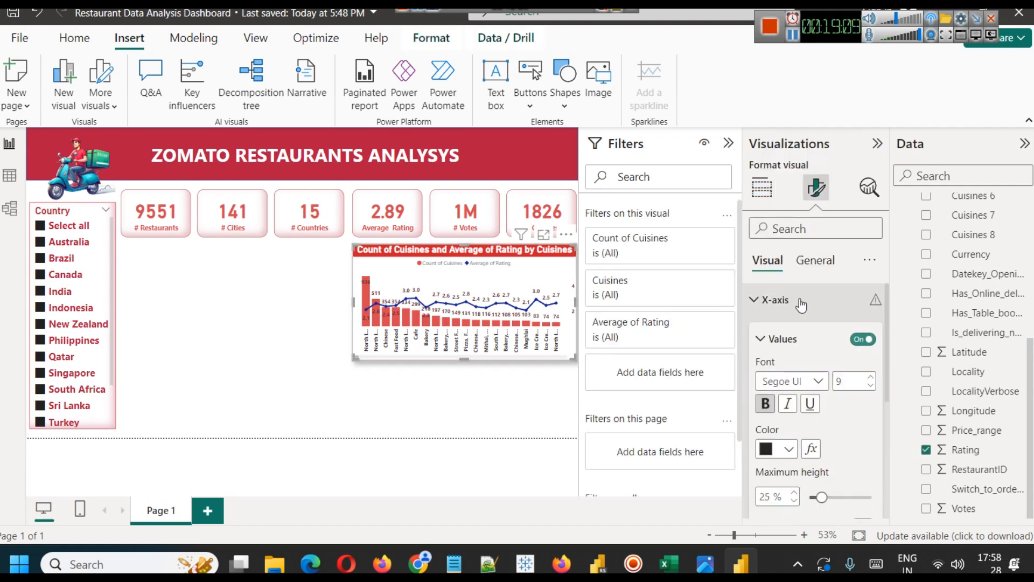
{"action": "scroll", "coordinate": [805, 361], "scroll_direction": "down", "scroll_amount": 2}
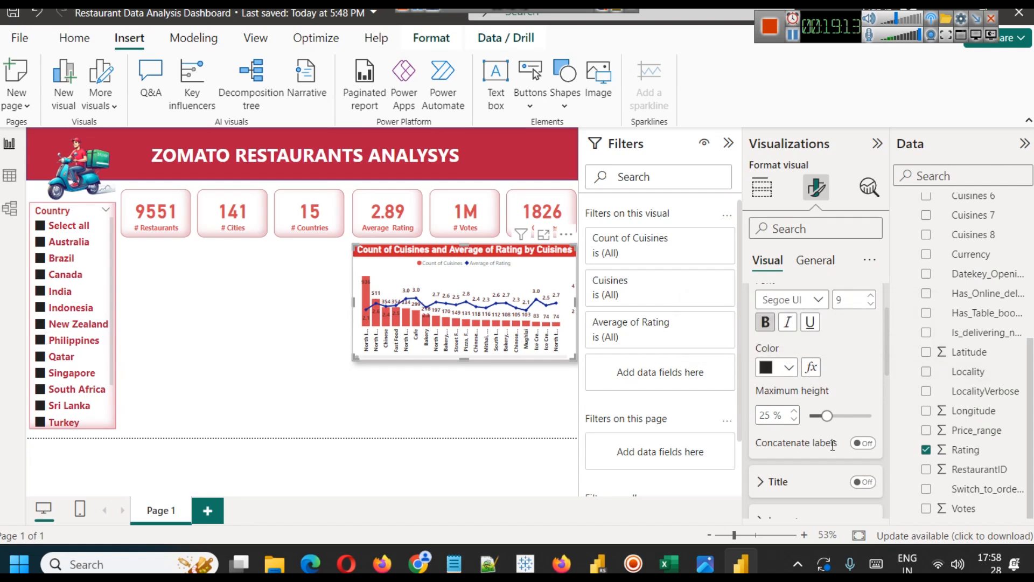
{"action": "left_click", "coordinate": [770, 481]}
{"action": "scroll", "coordinate": [806, 425], "scroll_direction": "down", "scroll_amount": 3}
{"action": "left_click", "coordinate": [784, 391]}
{"action": "scroll", "coordinate": [803, 425], "scroll_direction": "down", "scroll_amount": 2}
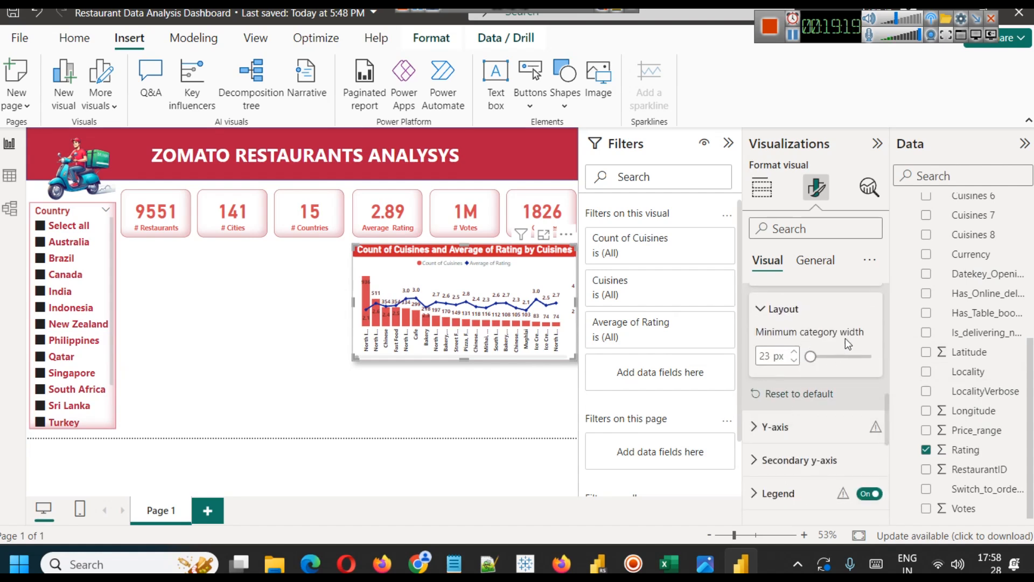
{"action": "left_click", "coordinate": [794, 353]}
{"action": "left_click", "coordinate": [794, 353]}
{"action": "left_click", "coordinate": [795, 353]}
{"action": "left_click", "coordinate": [794, 360]}
{"action": "left_click", "coordinate": [793, 360]}
{"action": "left_click", "coordinate": [794, 359]}
{"action": "left_click", "coordinate": [794, 360]}
{"action": "left_click", "coordinate": [794, 360]}
{"action": "left_click", "coordinate": [794, 360]}
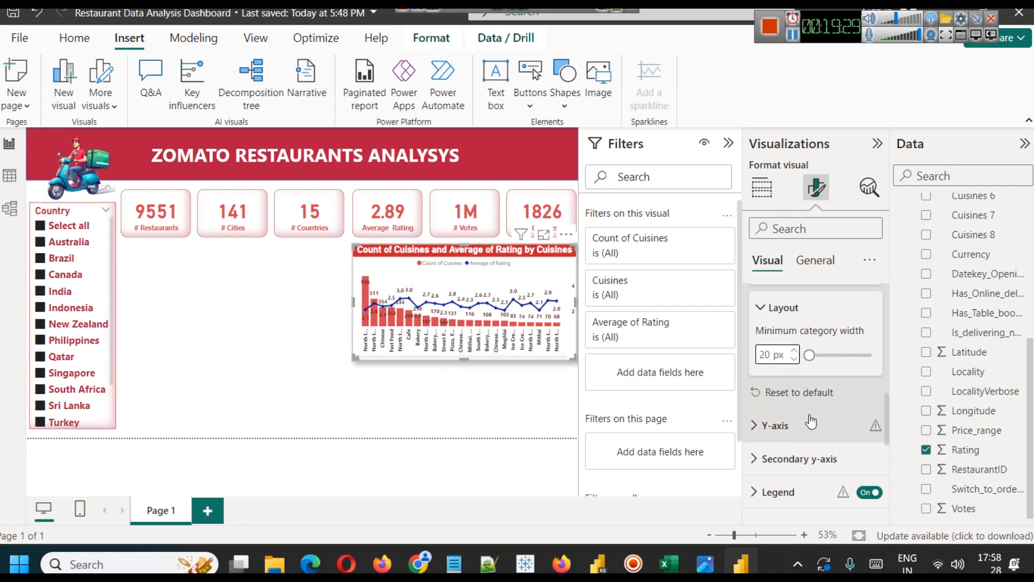
- Review the combo chart's Y-axis range, values and title settings
{"action": "scroll", "coordinate": [781, 357], "scroll_direction": "down", "scroll_amount": 2}
{"action": "left_click", "coordinate": [782, 357]}
{"action": "scroll", "coordinate": [786, 371], "scroll_direction": "down", "scroll_amount": 3}
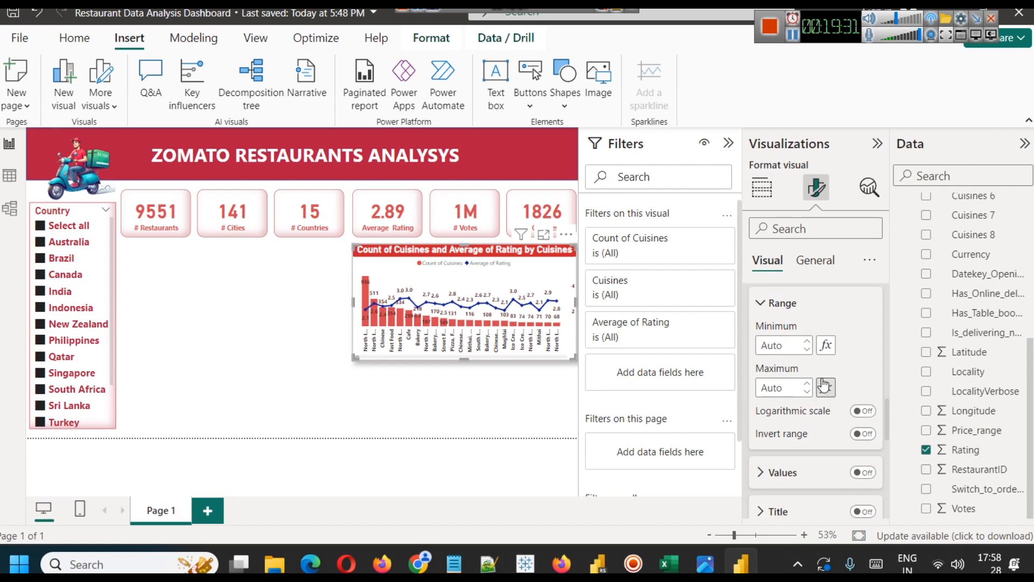
{"action": "scroll", "coordinate": [791, 407], "scroll_direction": "down", "scroll_amount": 2}
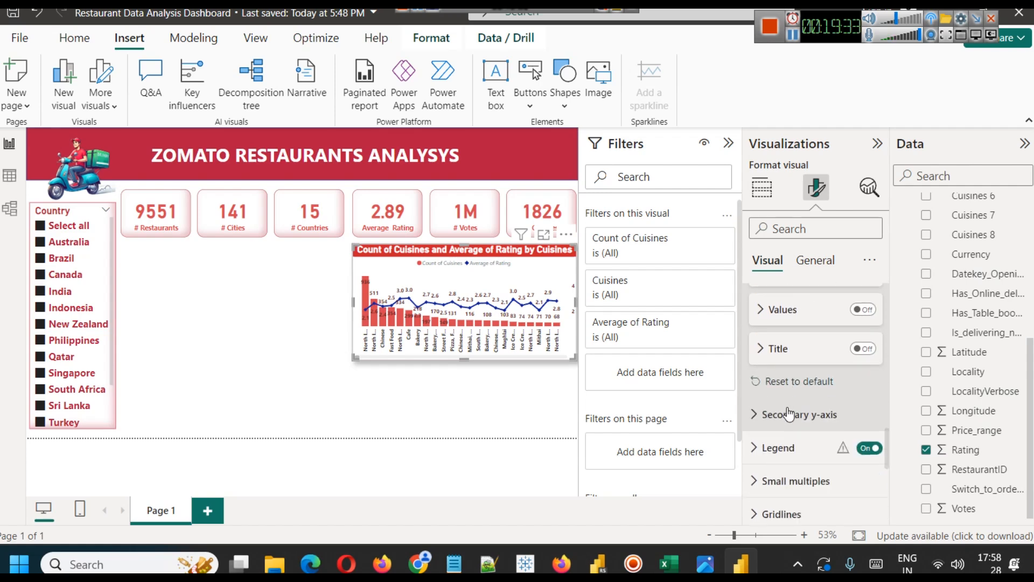
{"action": "scroll", "coordinate": [778, 397], "scroll_direction": "down", "scroll_amount": 1}
{"action": "scroll", "coordinate": [777, 396], "scroll_direction": "down", "scroll_amount": 1}
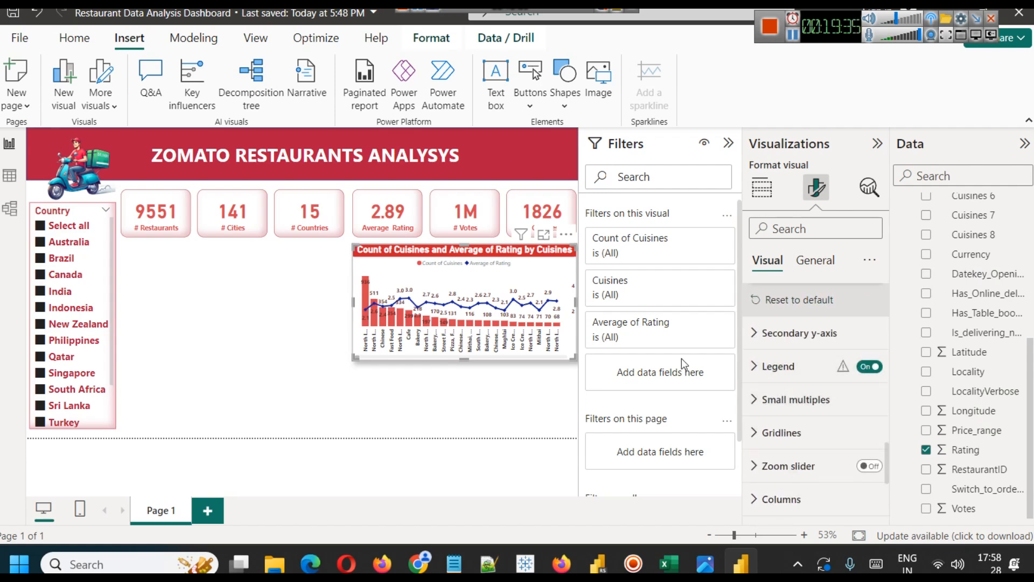
- Set the position of the combo chart's legend to Bottom center
{"action": "left_click", "coordinate": [781, 367]}
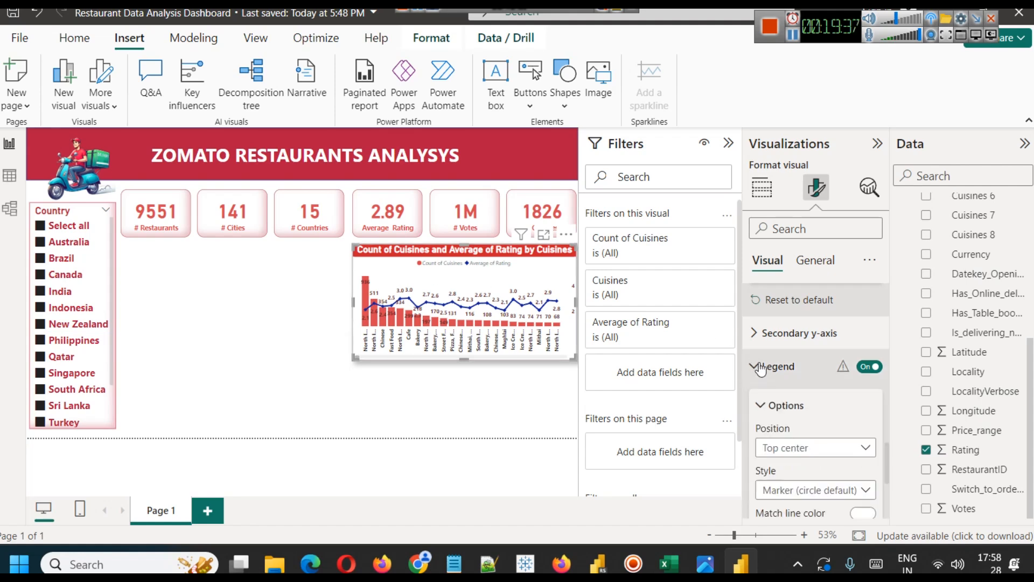
{"action": "scroll", "coordinate": [800, 412], "scroll_direction": "down", "scroll_amount": 3}
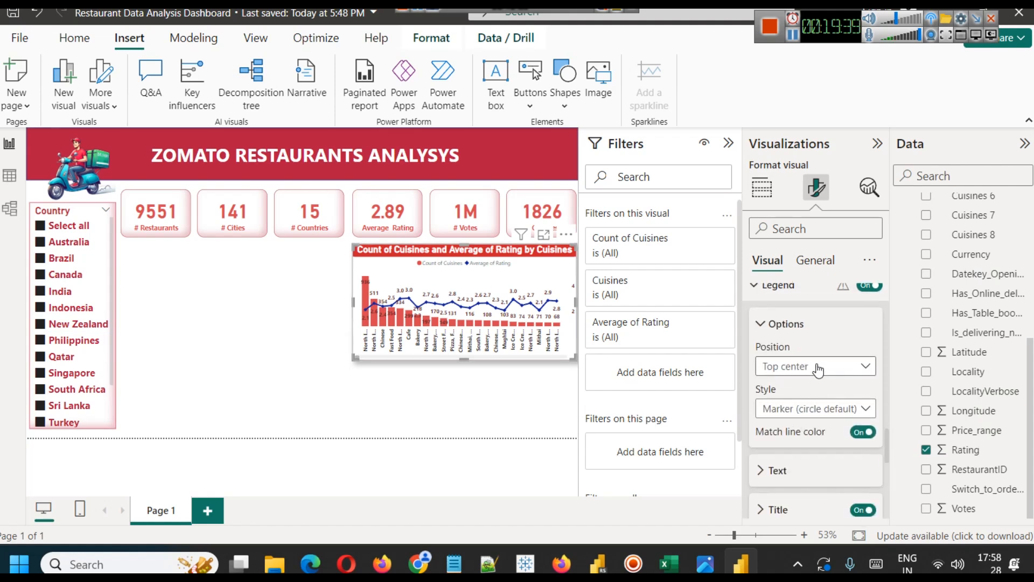
{"action": "left_click", "coordinate": [818, 368]}
{"action": "left_click", "coordinate": [791, 307]}
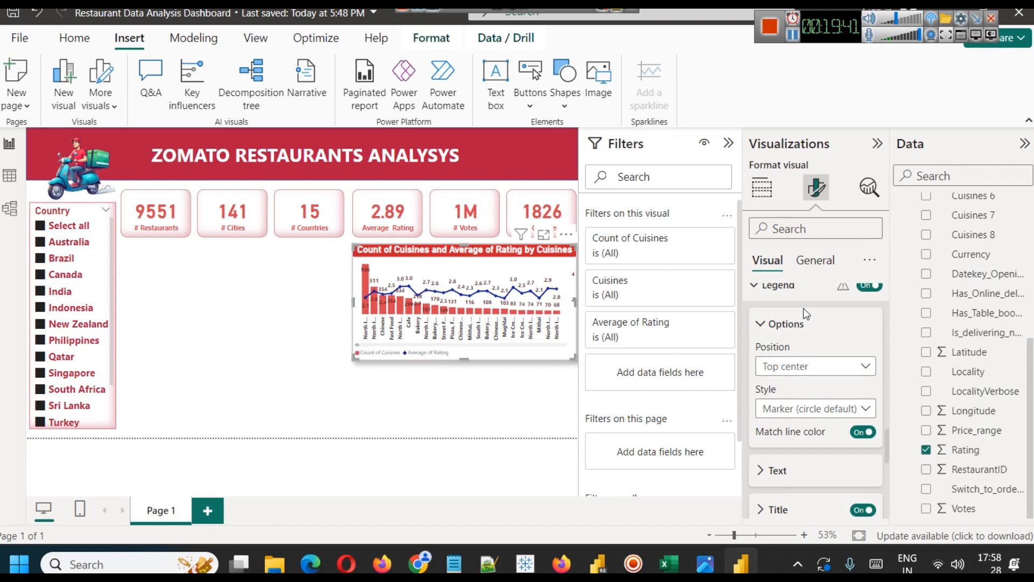
{"action": "left_click", "coordinate": [806, 365]}
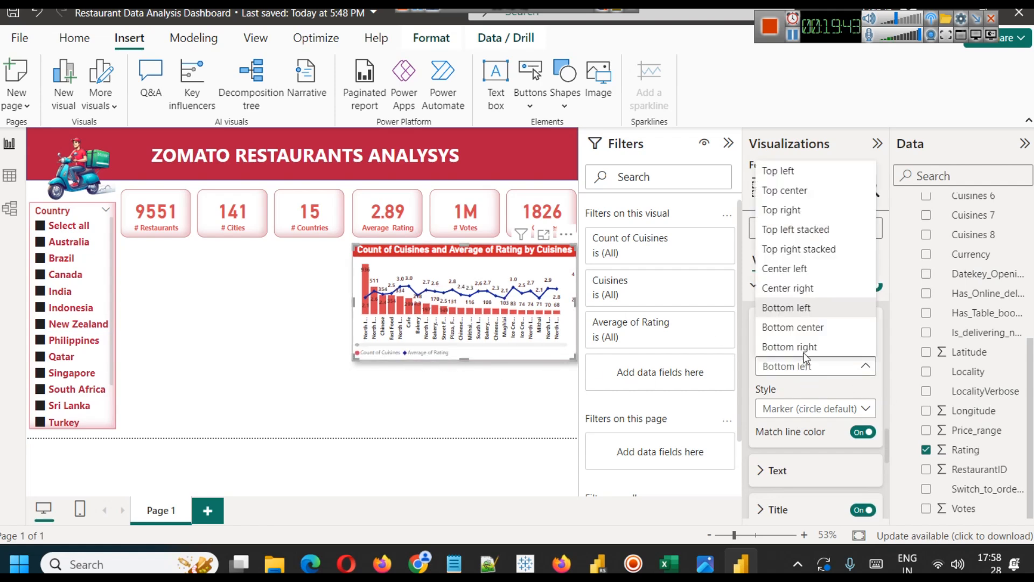
{"action": "left_click", "coordinate": [802, 326]}
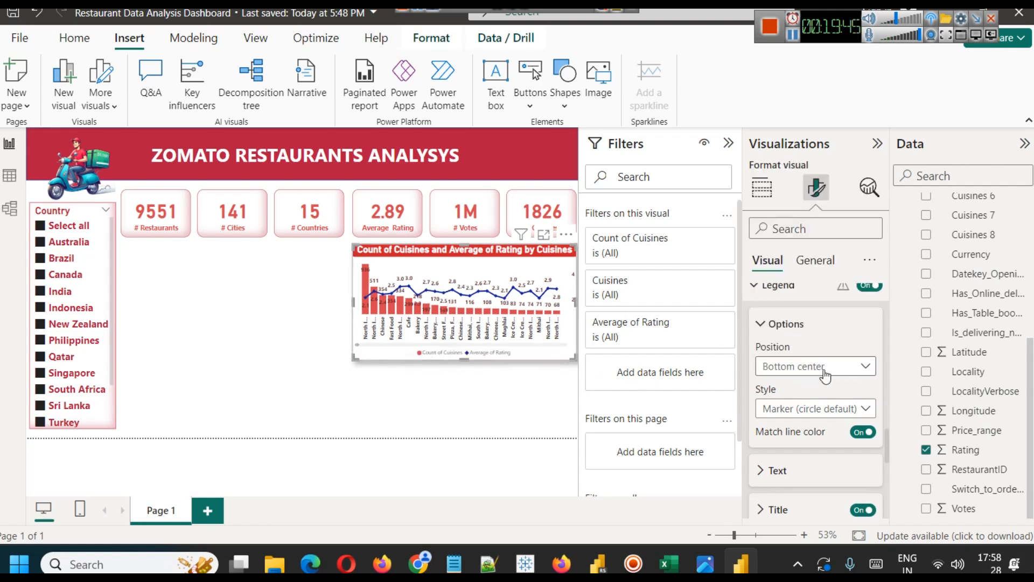
{"action": "left_click", "coordinate": [823, 369]}
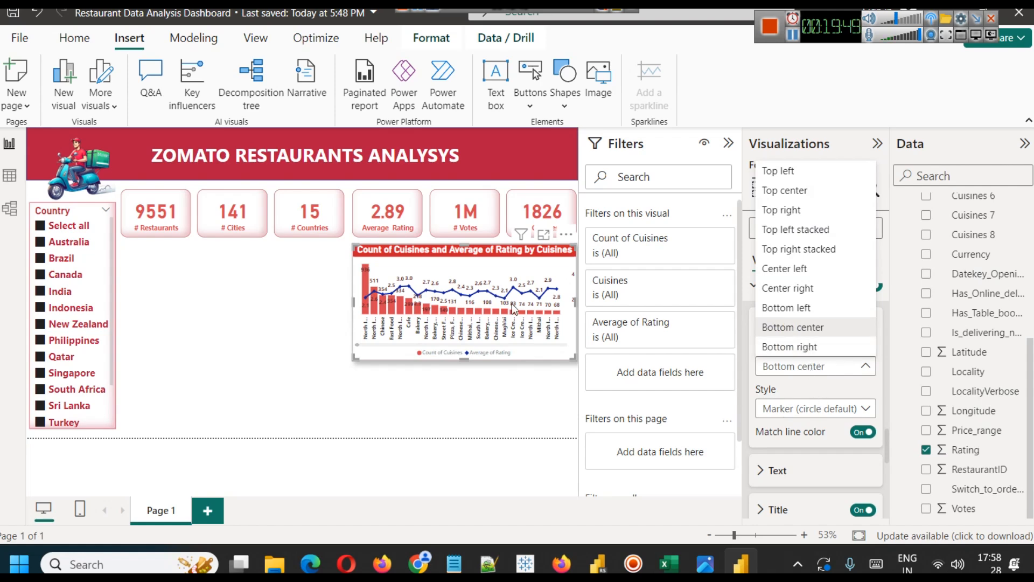
- Try a larger font size for the combo chart's legend text
{"action": "left_click", "coordinate": [778, 470]}
{"action": "left_click", "coordinate": [777, 470]}
{"action": "scroll", "coordinate": [791, 442], "scroll_direction": "down", "scroll_amount": 4}
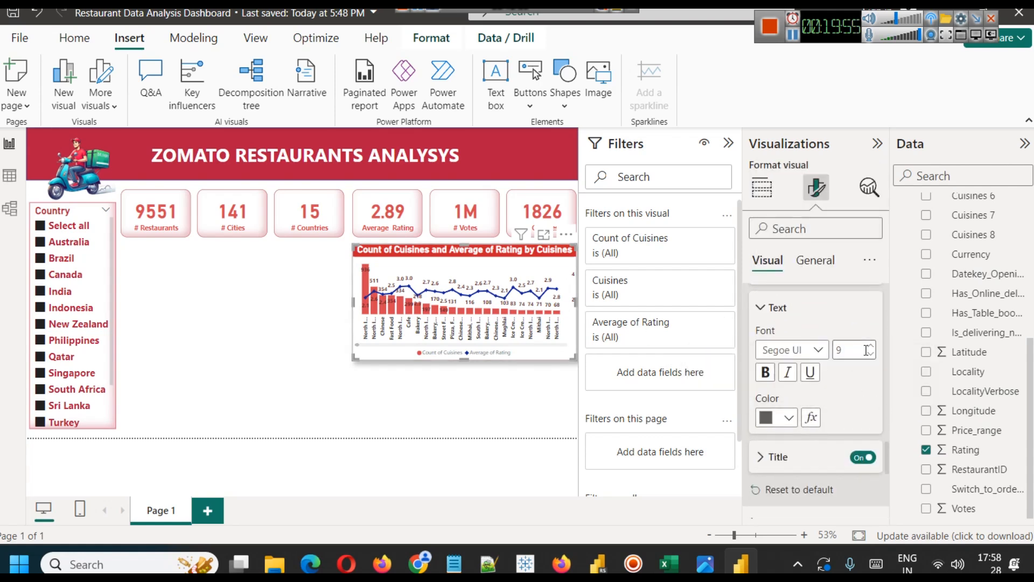
{"action": "left_click", "coordinate": [871, 347]}
- Try "gfhgfhgf" as the legend's title text and clear it again
{"action": "scroll", "coordinate": [837, 391], "scroll_direction": "down", "scroll_amount": 3}
{"action": "left_click", "coordinate": [780, 373]}
{"action": "scroll", "coordinate": [794, 374], "scroll_direction": "down", "scroll_amount": 5}
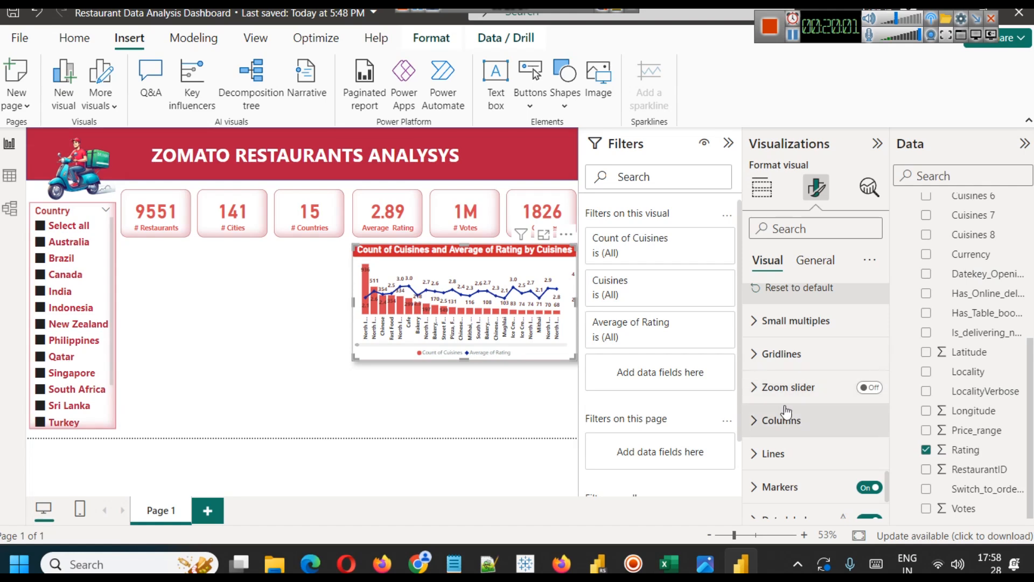
{"action": "scroll", "coordinate": [820, 356], "scroll_direction": "up", "scroll_amount": 2}
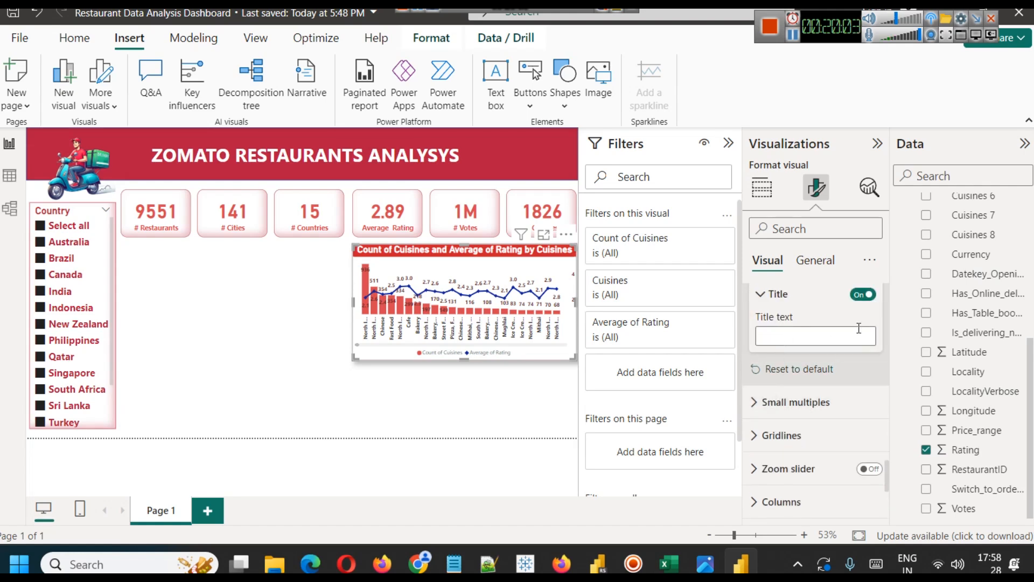
{"action": "left_click", "coordinate": [814, 338]}
{"action": "key", "text": "Return"}
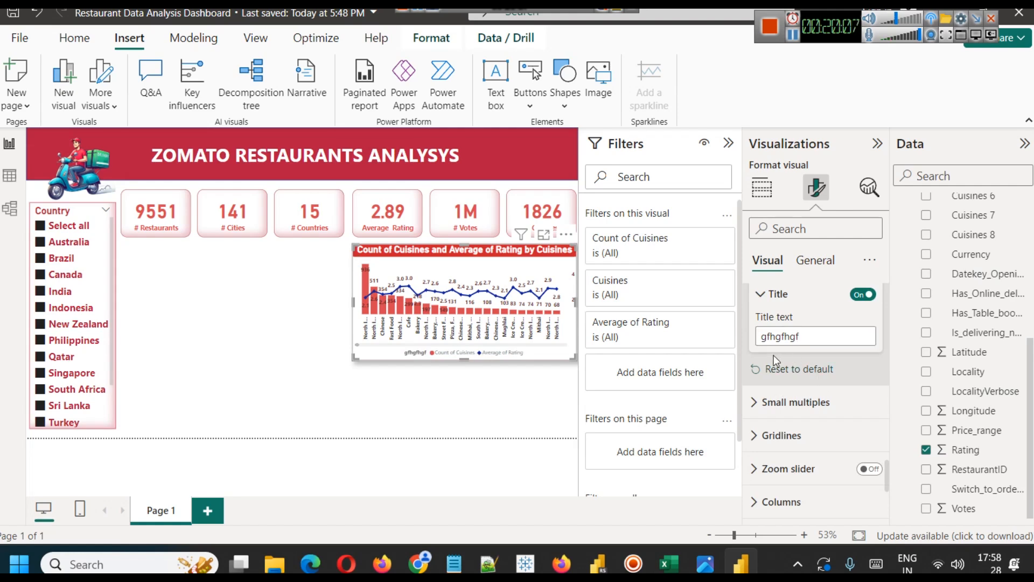
{"action": "double_click", "coordinate": [803, 337]}
{"action": "key", "text": "BackSpace"}
{"action": "scroll", "coordinate": [785, 384], "scroll_direction": "down", "scroll_amount": 2}
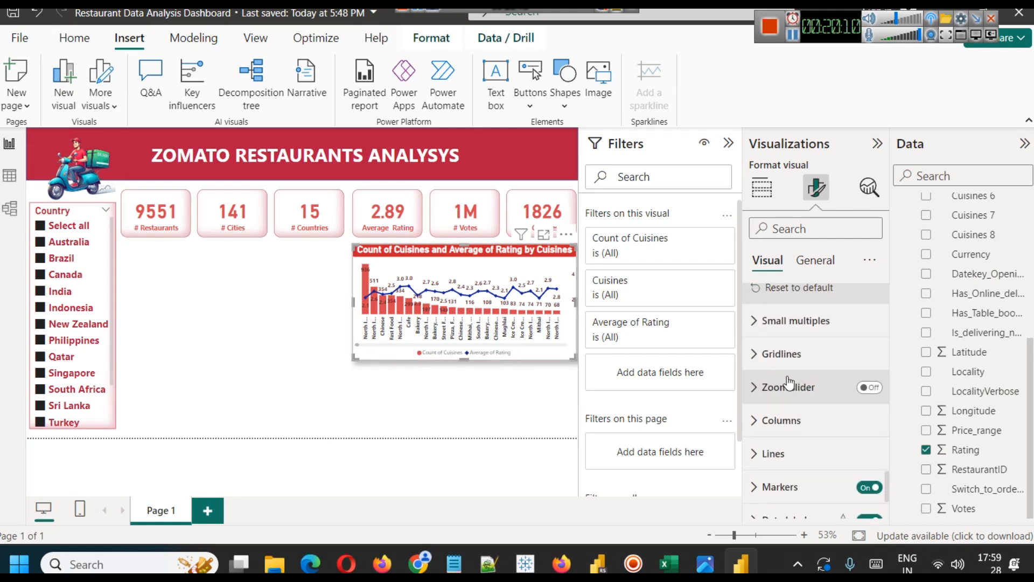
- Set the transparency of the combo chart's columns to 10%, keeping the red color
{"action": "left_click", "coordinate": [777, 432]}
{"action": "scroll", "coordinate": [816, 419], "scroll_direction": "down", "scroll_amount": 2}
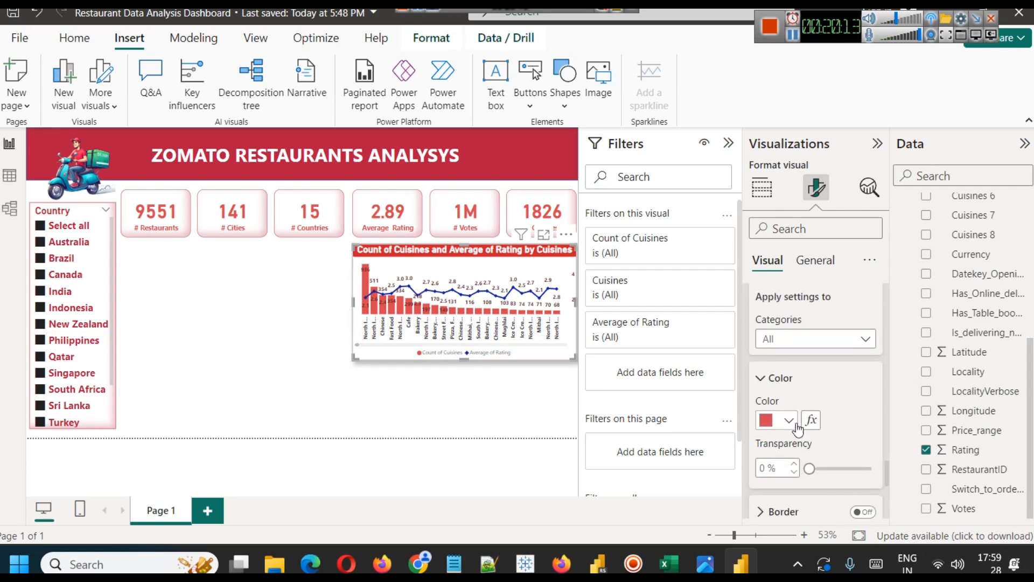
{"action": "left_click", "coordinate": [790, 423]}
{"action": "left_click", "coordinate": [789, 425]}
{"action": "scroll", "coordinate": [826, 420], "scroll_direction": "down", "scroll_amount": 2}
{"action": "left_click", "coordinate": [795, 383]}
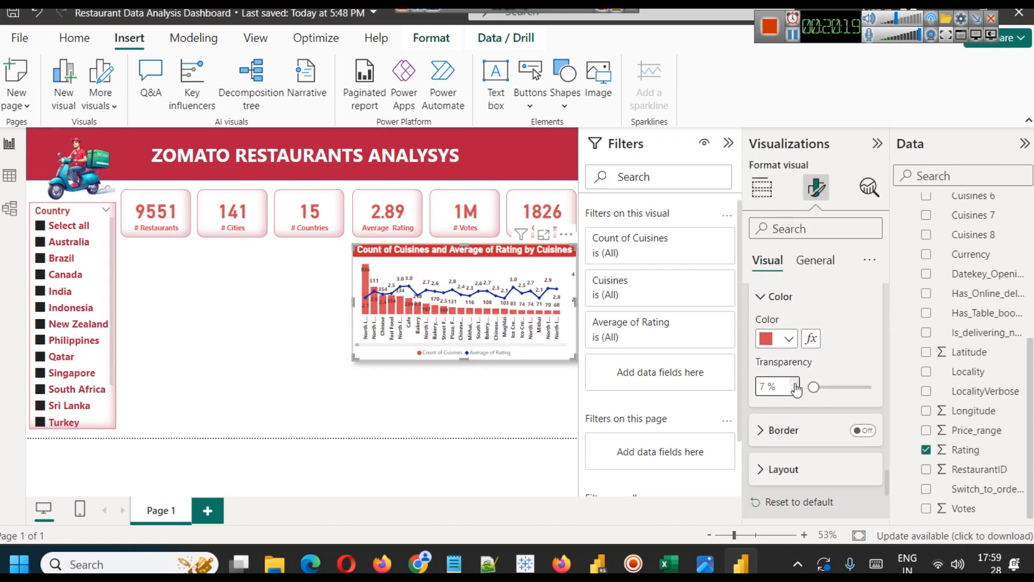
{"action": "left_click", "coordinate": [795, 383]}
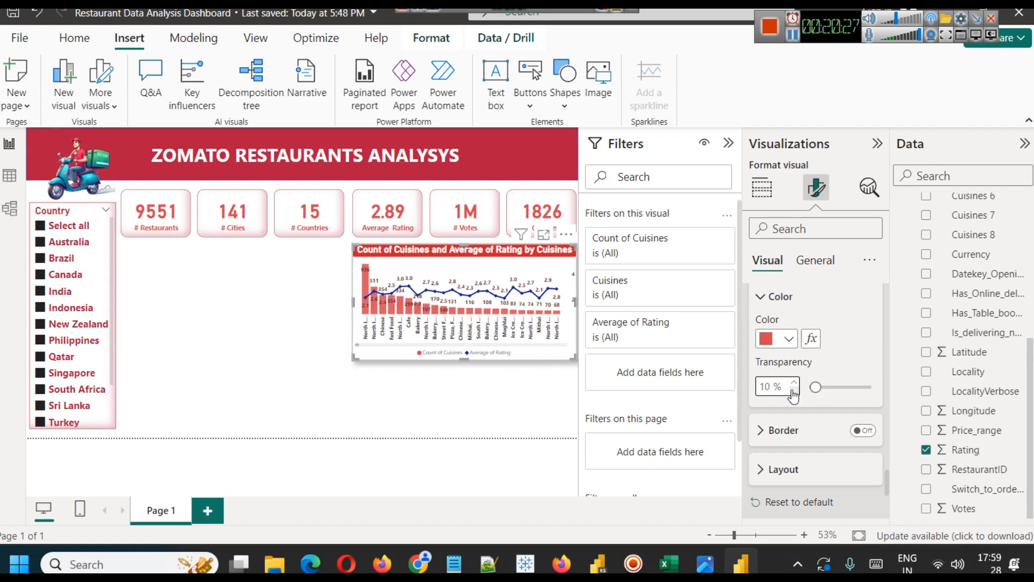
- Review the columns' layout settings for the spacing between categories and series
{"action": "scroll", "coordinate": [810, 425], "scroll_direction": "down", "scroll_amount": 2}
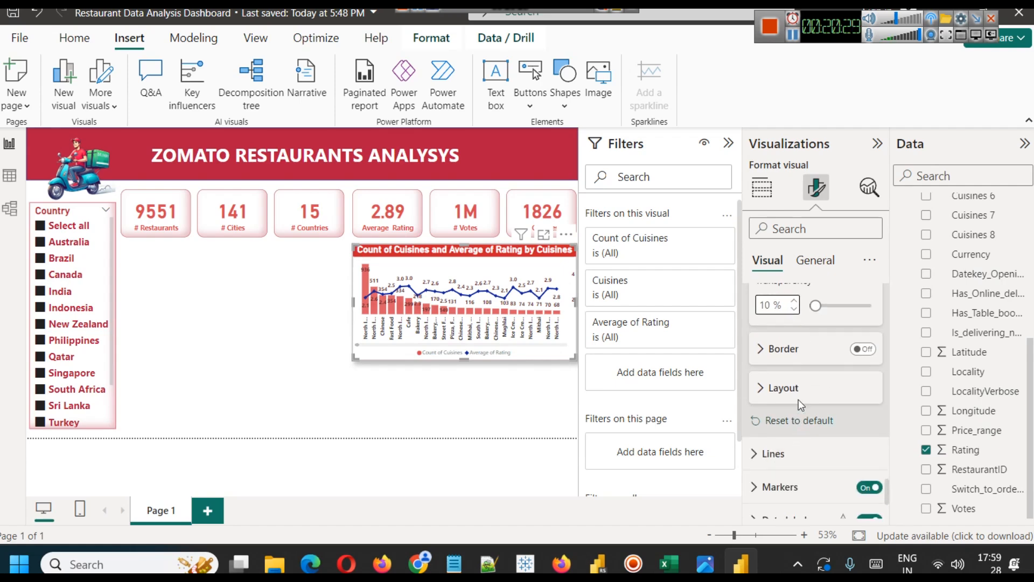
{"action": "left_click", "coordinate": [774, 389]}
{"action": "scroll", "coordinate": [802, 411], "scroll_direction": "down", "scroll_amount": 2}
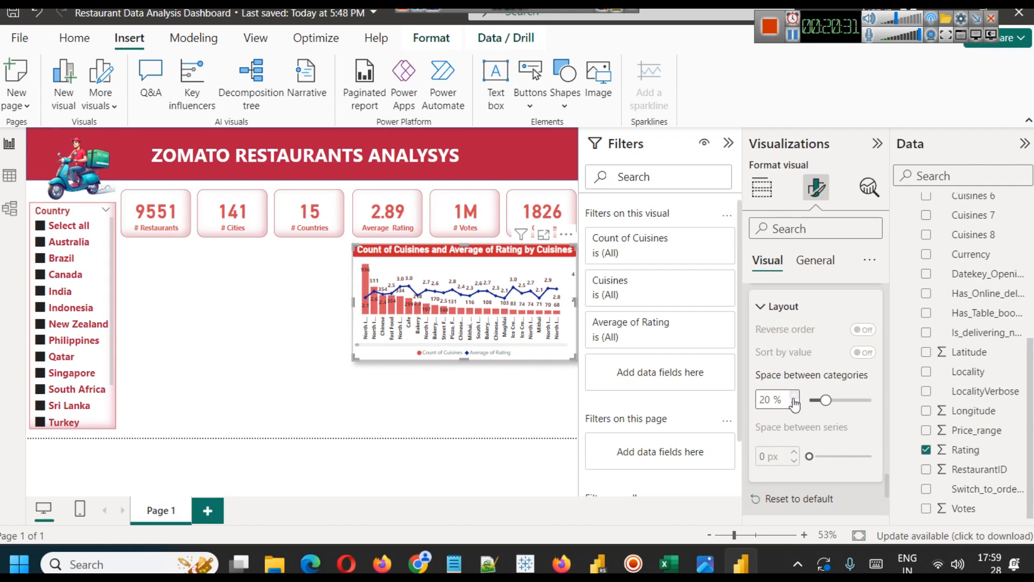
{"action": "scroll", "coordinate": [812, 401], "scroll_direction": "down", "scroll_amount": 2}
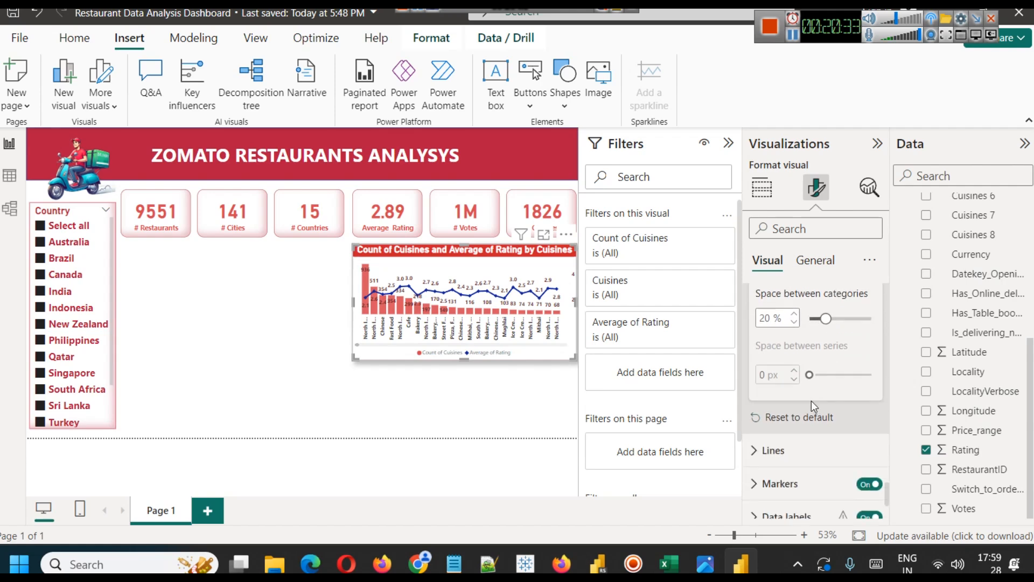
- Turn the combo chart's line markers off and back on
{"action": "scroll", "coordinate": [818, 369], "scroll_direction": "down", "scroll_amount": 2}
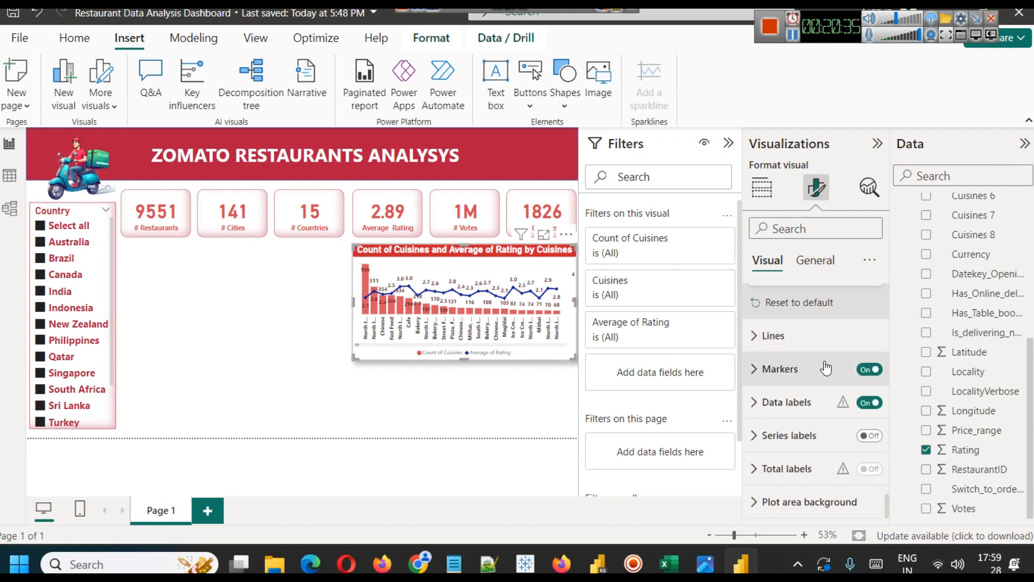
{"action": "left_click", "coordinate": [760, 372]}
{"action": "left_click", "coordinate": [869, 370]}
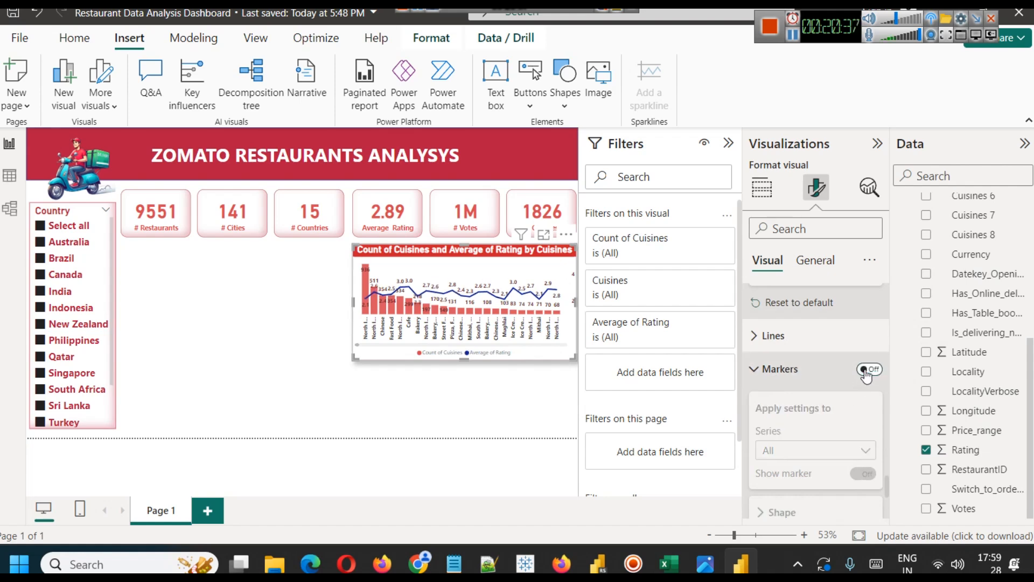
{"action": "left_click", "coordinate": [871, 370]}
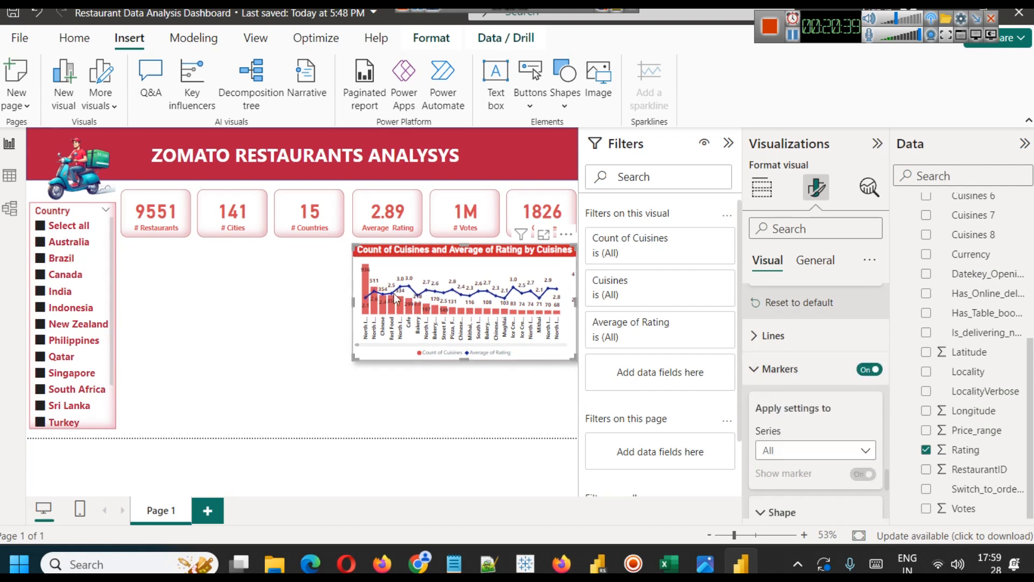
- Try a square marker shape on the combo chart's line for all series, then set the shape to a circle
{"action": "scroll", "coordinate": [808, 399], "scroll_direction": "down", "scroll_amount": 2}
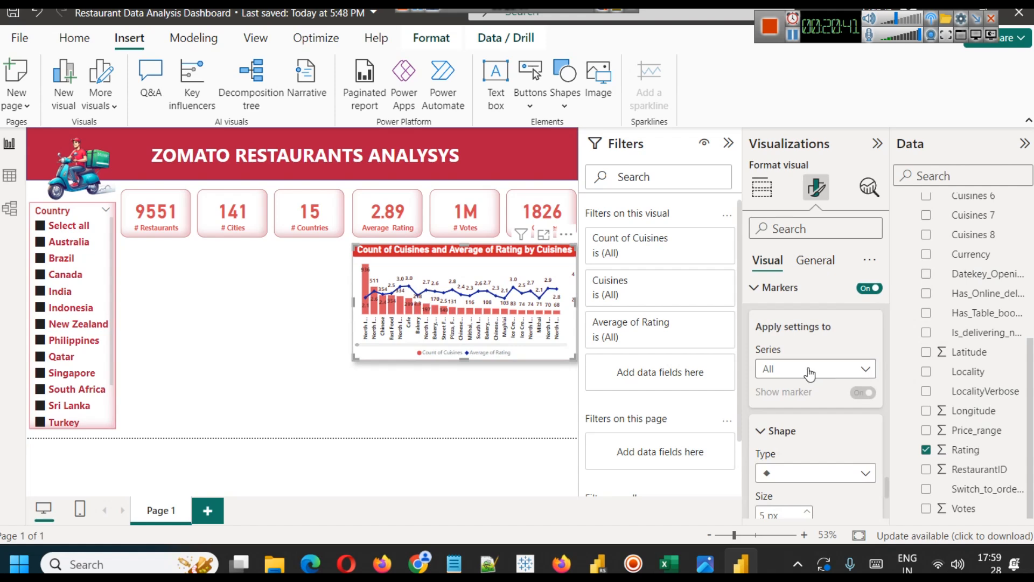
{"action": "left_click", "coordinate": [806, 368]}
{"action": "left_click", "coordinate": [806, 368]}
{"action": "scroll", "coordinate": [808, 387], "scroll_direction": "down", "scroll_amount": 3}
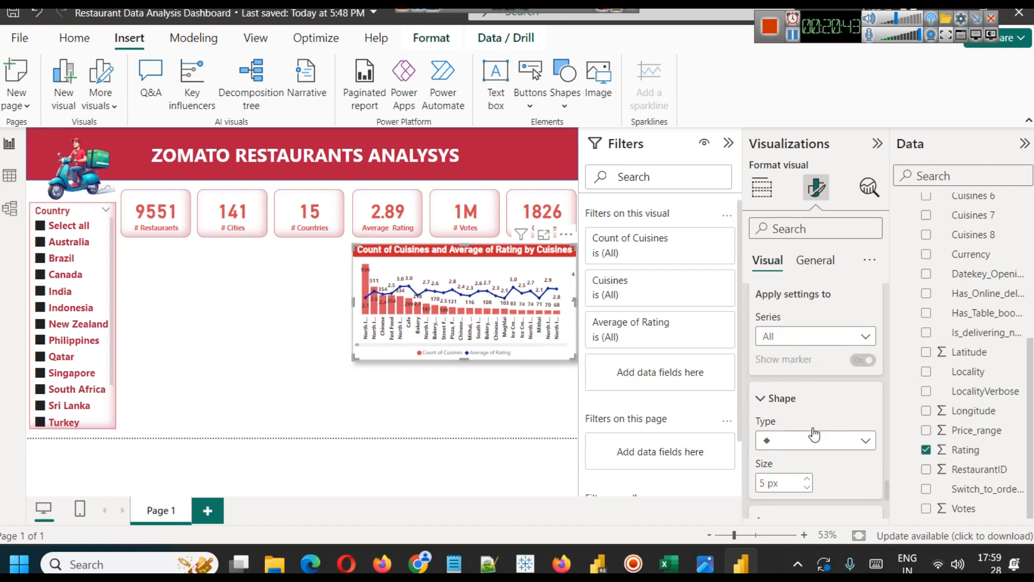
{"action": "left_click", "coordinate": [799, 395]}
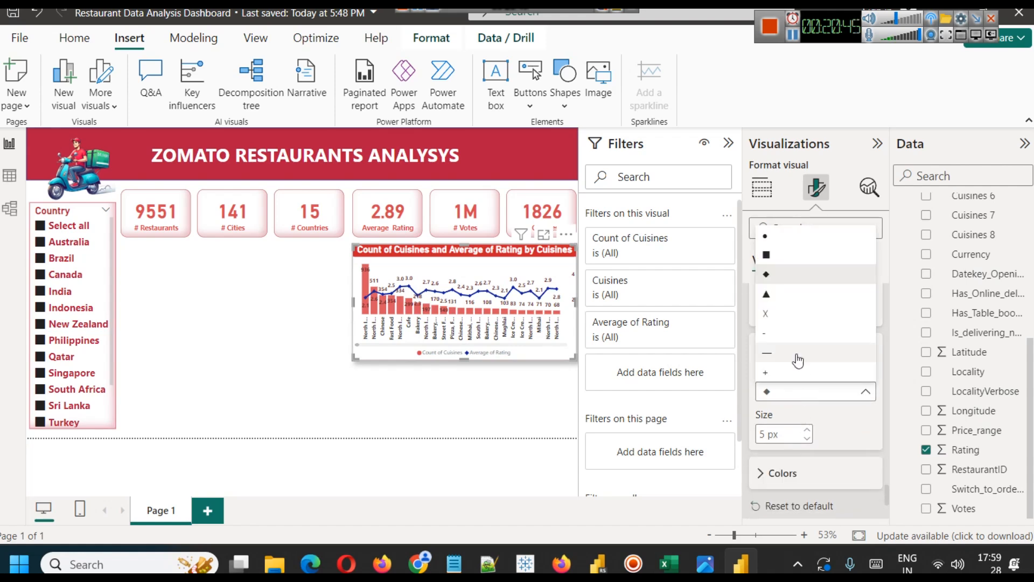
{"action": "left_click", "coordinate": [774, 263]}
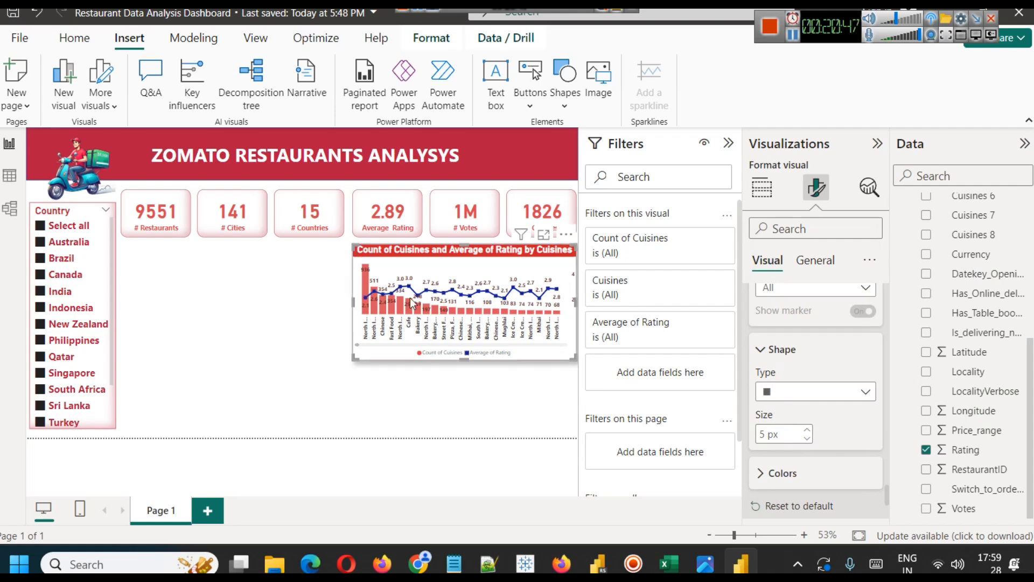
{"action": "left_click", "coordinate": [805, 401]}
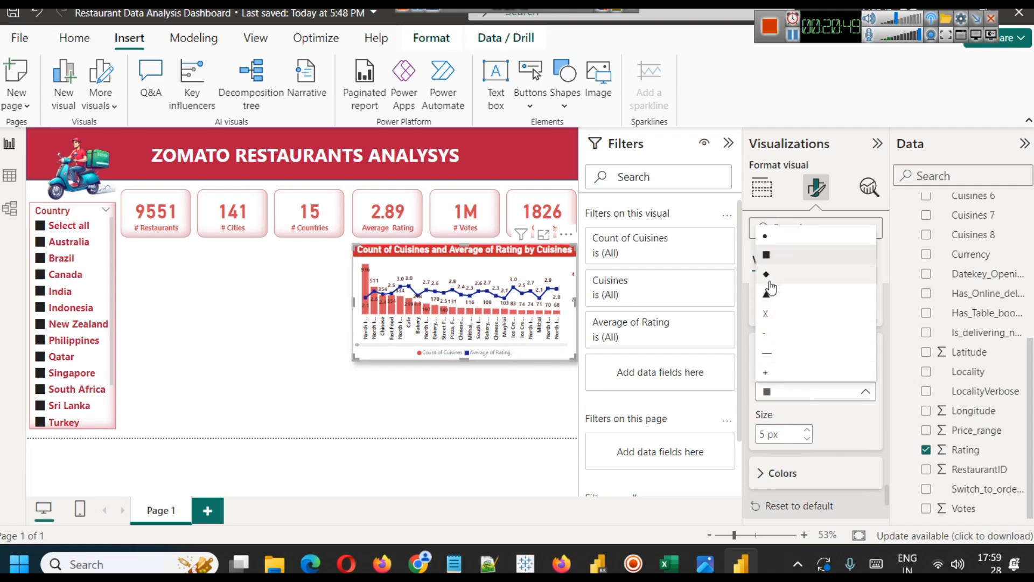
{"action": "left_click", "coordinate": [771, 243]}
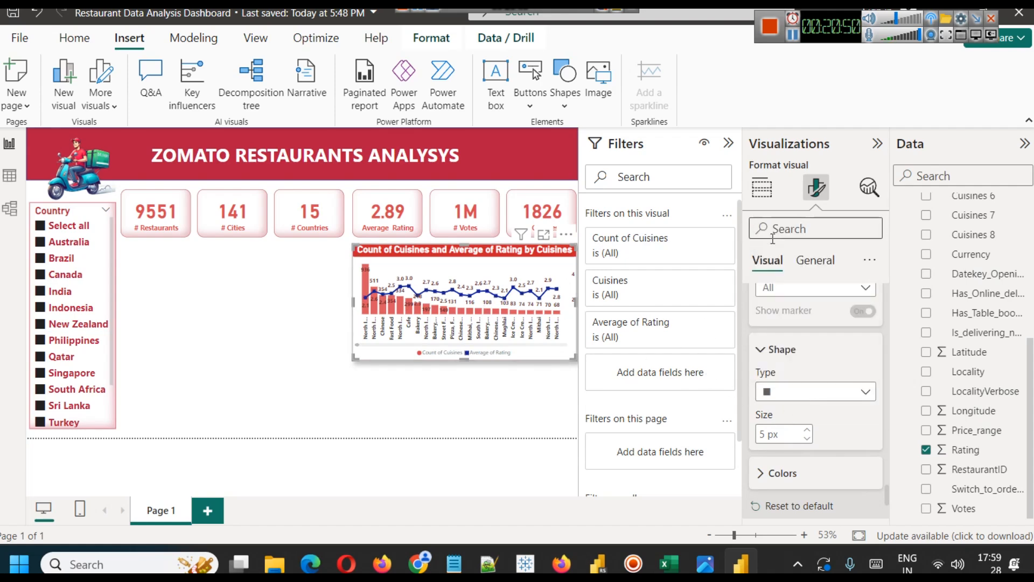
- Try blue, crimson and light orange as the line markers' default color, then set it to a medium orange
{"action": "scroll", "coordinate": [803, 402], "scroll_direction": "down", "scroll_amount": 2}
{"action": "left_click", "coordinate": [791, 397]}
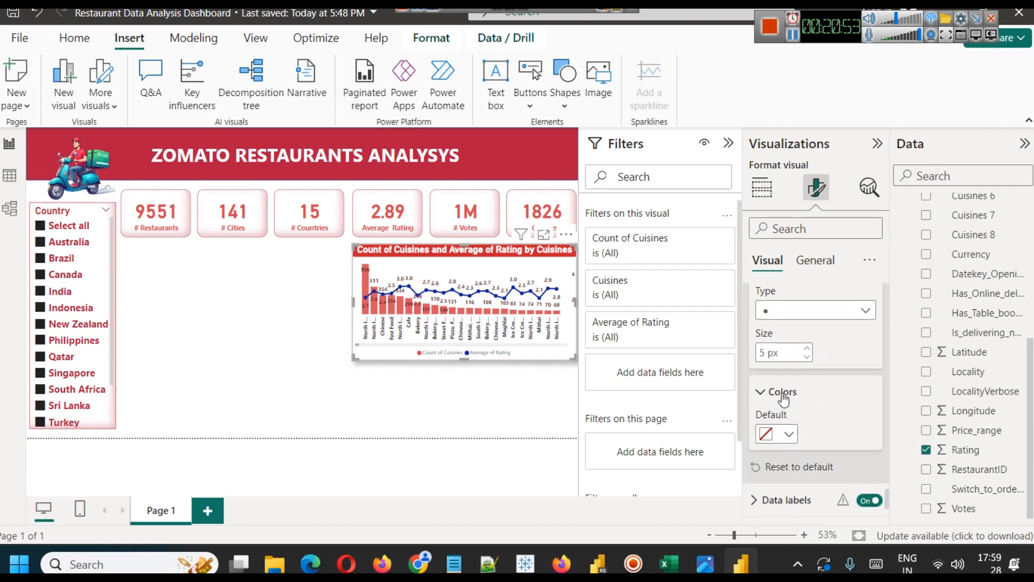
{"action": "left_click", "coordinate": [786, 434]}
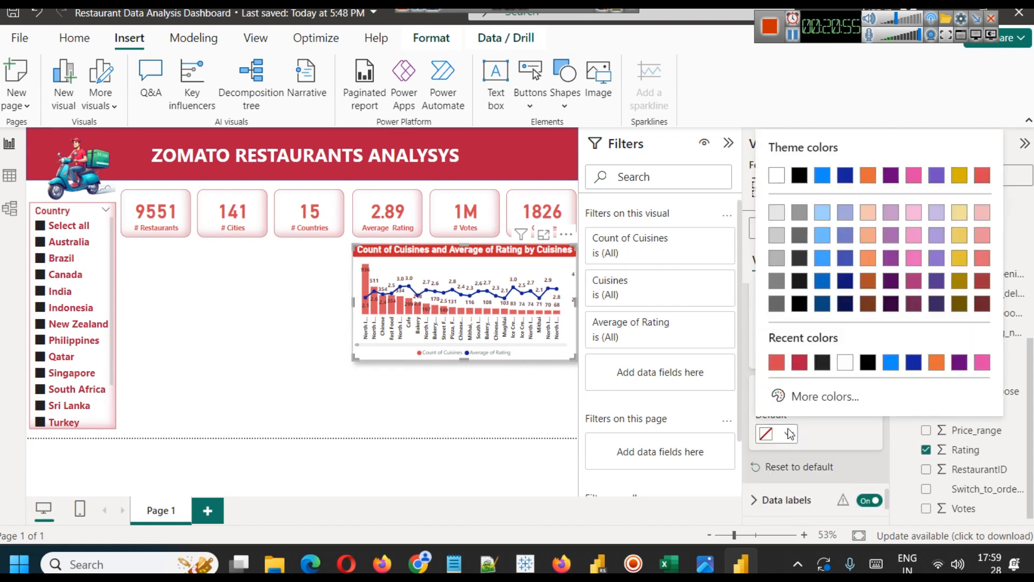
{"action": "left_click", "coordinate": [821, 279]}
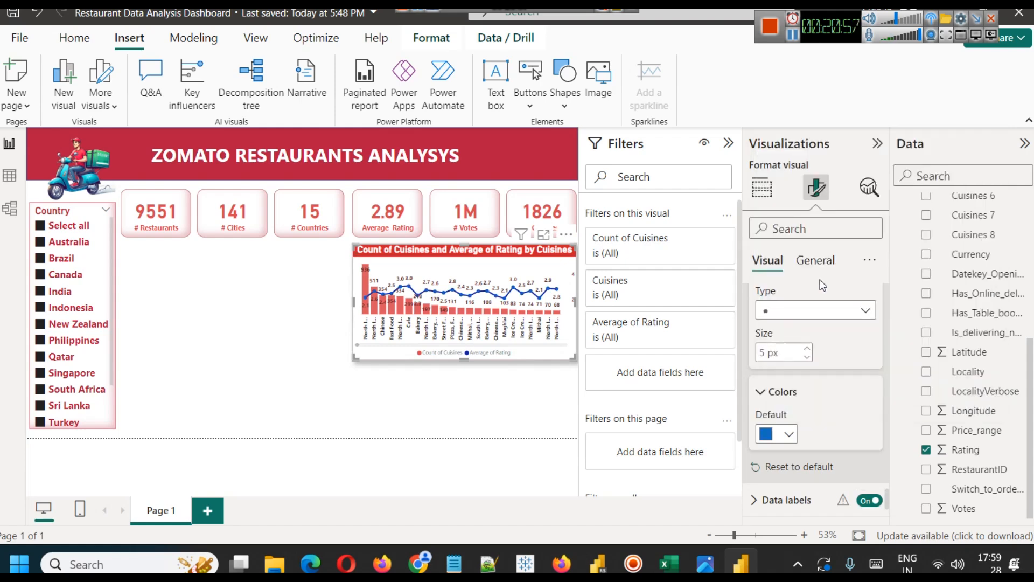
{"action": "left_click", "coordinate": [789, 434]}
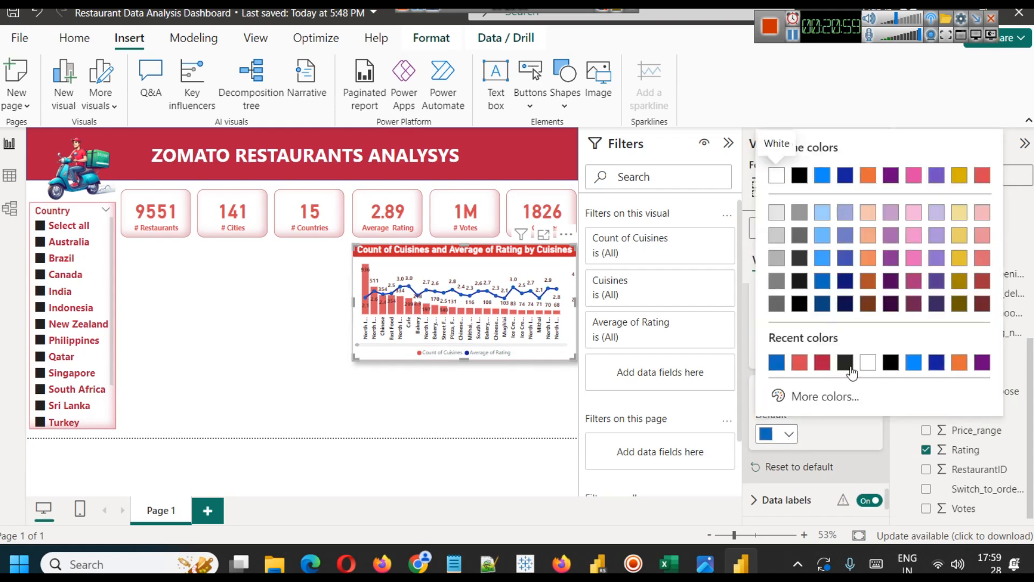
{"action": "left_click", "coordinate": [820, 363]}
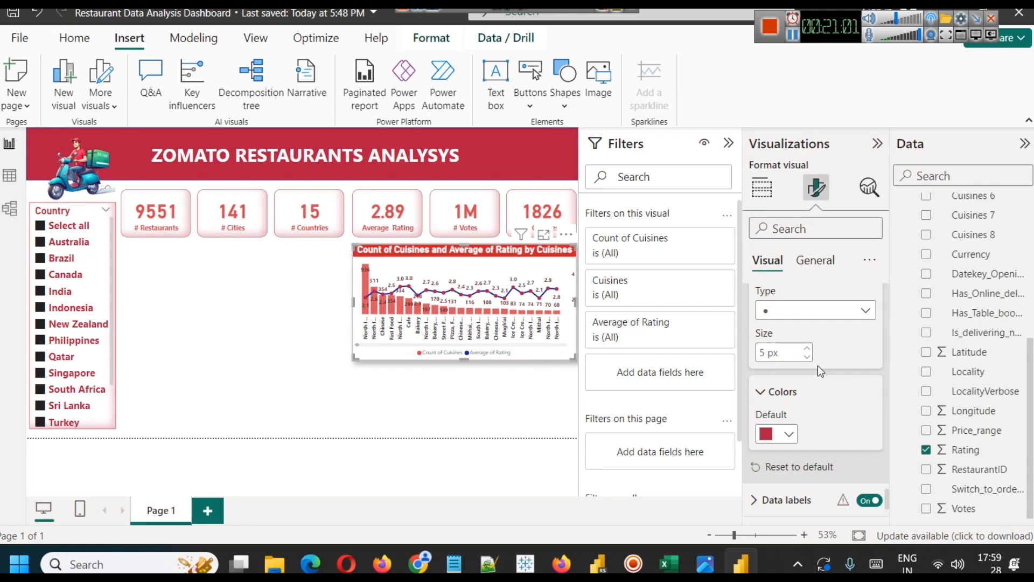
{"action": "left_click", "coordinate": [784, 436]}
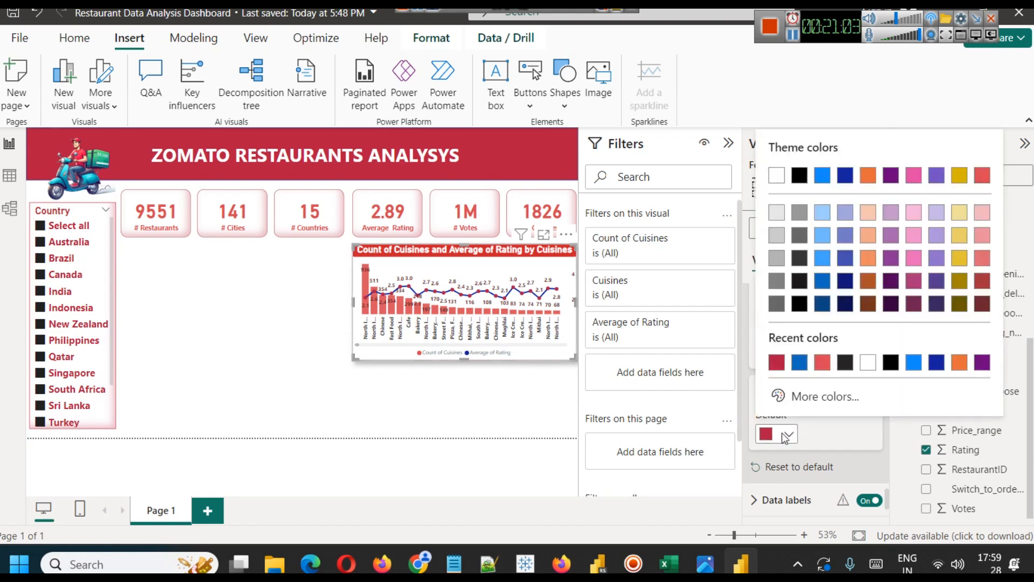
{"action": "left_click", "coordinate": [866, 214]}
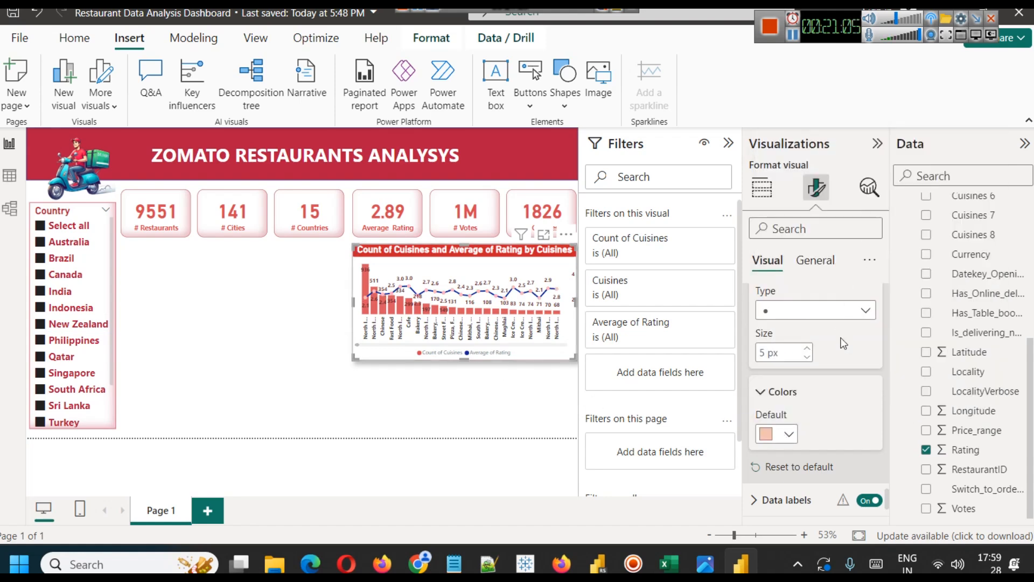
{"action": "left_click", "coordinate": [791, 435]}
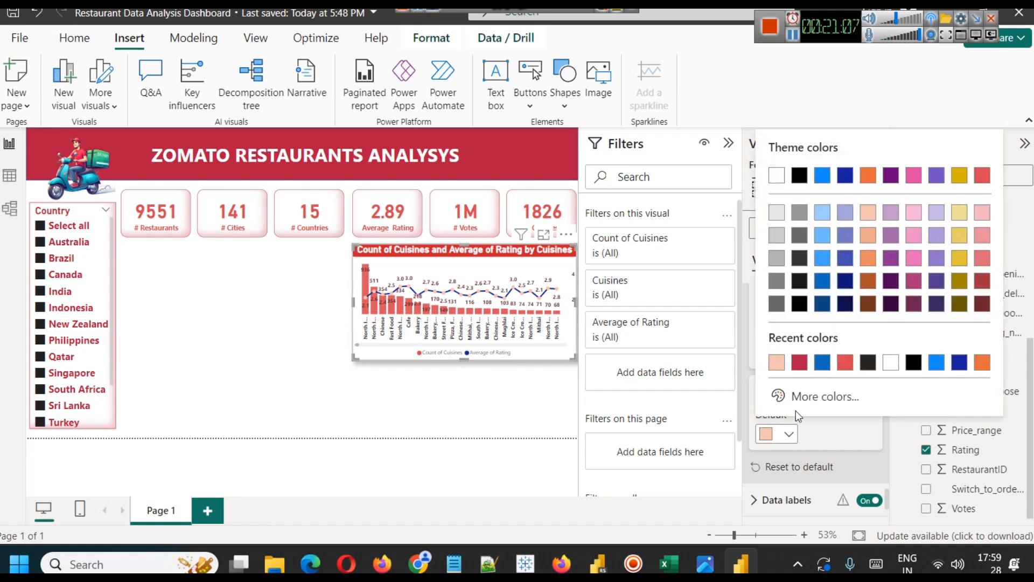
{"action": "left_click", "coordinate": [864, 264]}
- Try crimson for the combo chart's data label values, then set their color to near-black
{"action": "scroll", "coordinate": [806, 412], "scroll_direction": "down", "scroll_amount": 4}
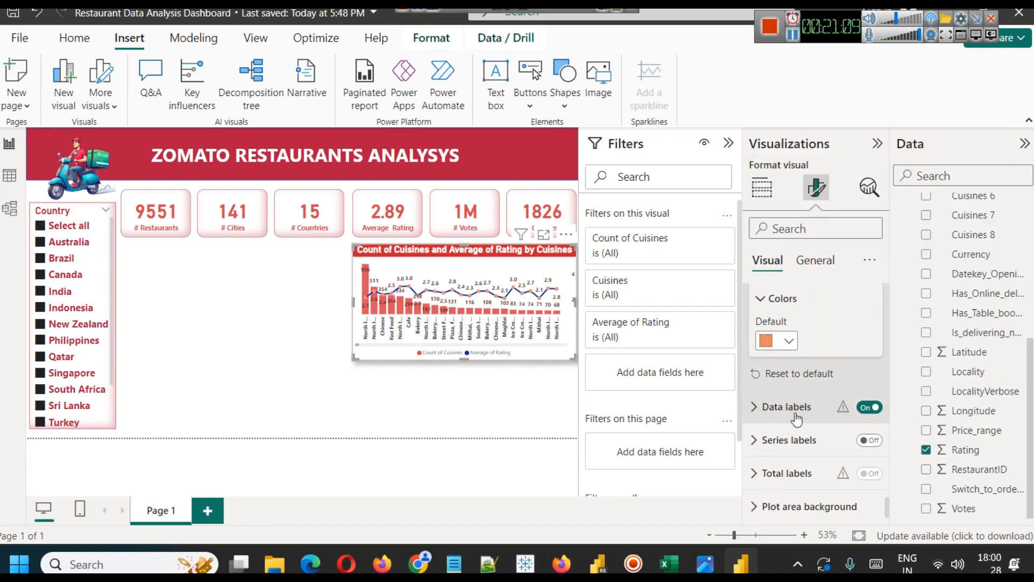
{"action": "left_click", "coordinate": [784, 410]}
{"action": "scroll", "coordinate": [800, 377], "scroll_direction": "down", "scroll_amount": 4}
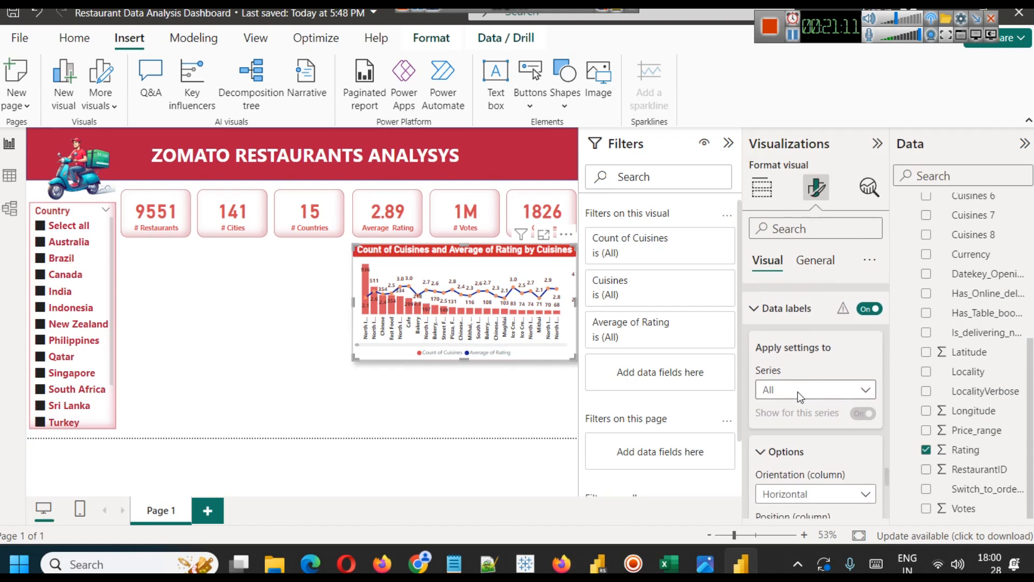
{"action": "scroll", "coordinate": [803, 360], "scroll_direction": "down", "scroll_amount": 3}
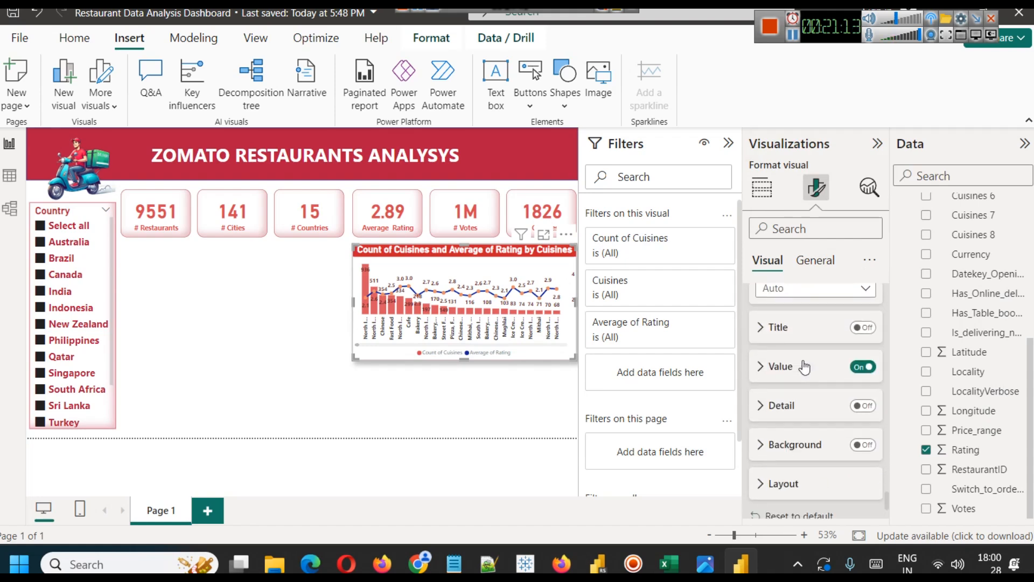
{"action": "left_click", "coordinate": [774, 369]}
{"action": "scroll", "coordinate": [786, 377], "scroll_direction": "down", "scroll_amount": 4}
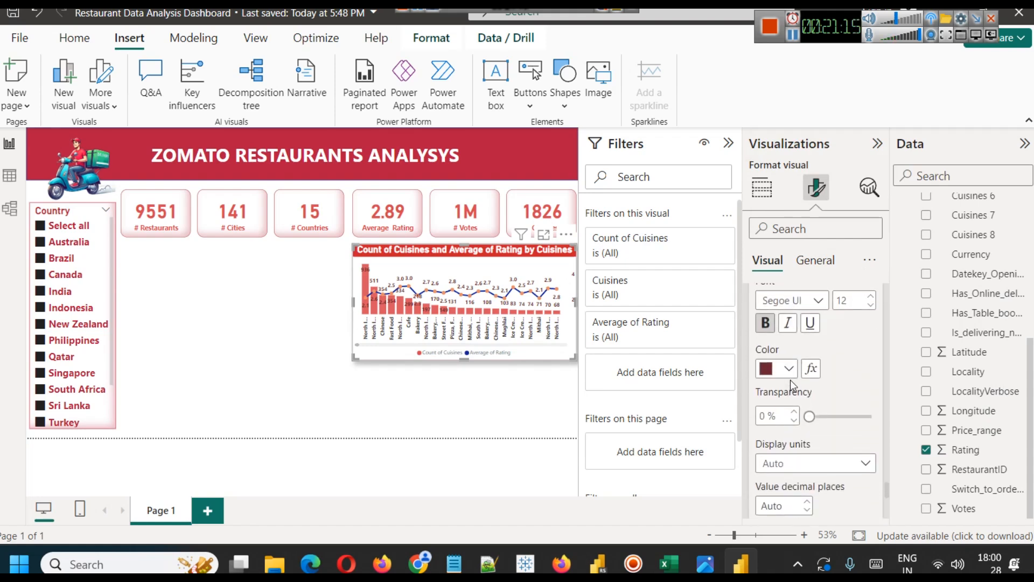
{"action": "left_click", "coordinate": [789, 369]}
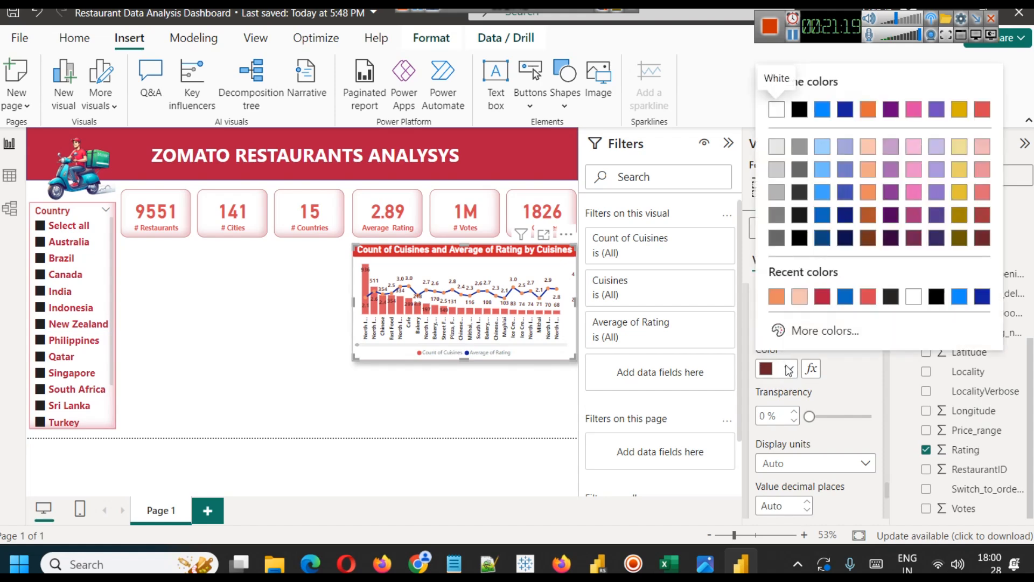
{"action": "left_click", "coordinate": [822, 296]}
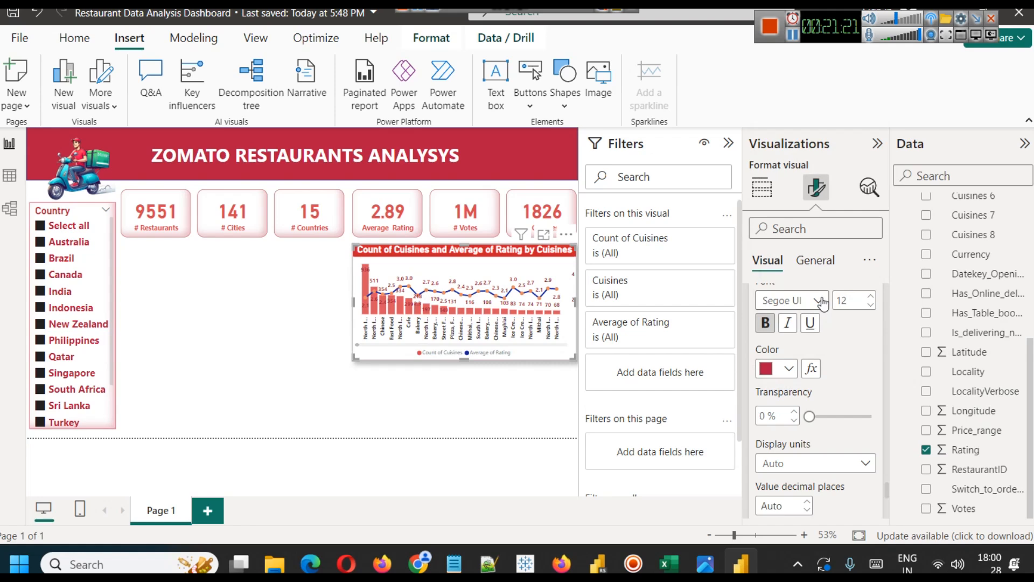
{"action": "left_click", "coordinate": [788, 368]}
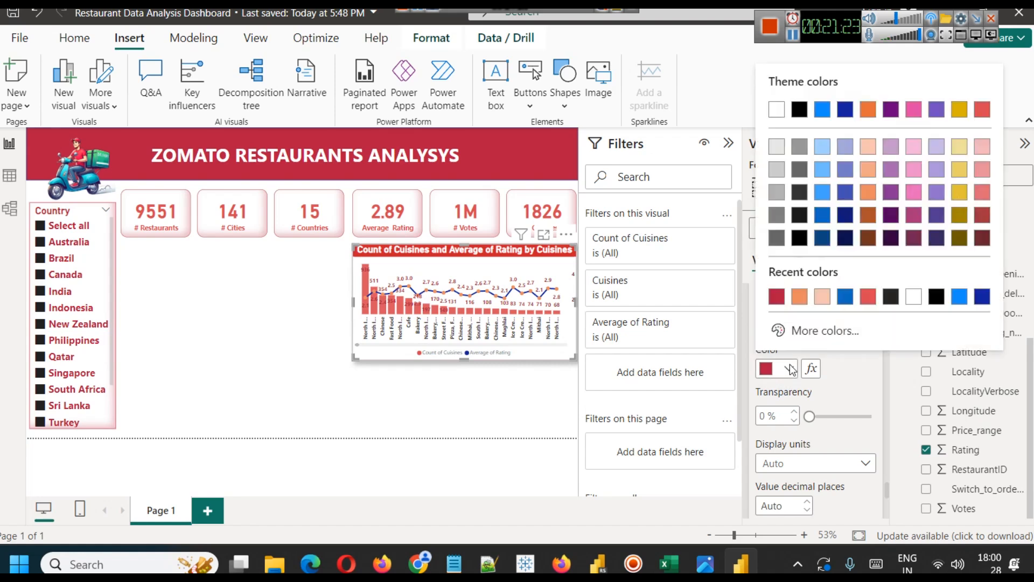
{"action": "left_click", "coordinate": [799, 222]}
- Review the remaining value options and the layout setting of the combo chart's data labels
{"action": "scroll", "coordinate": [808, 366], "scroll_direction": "down", "scroll_amount": 3}
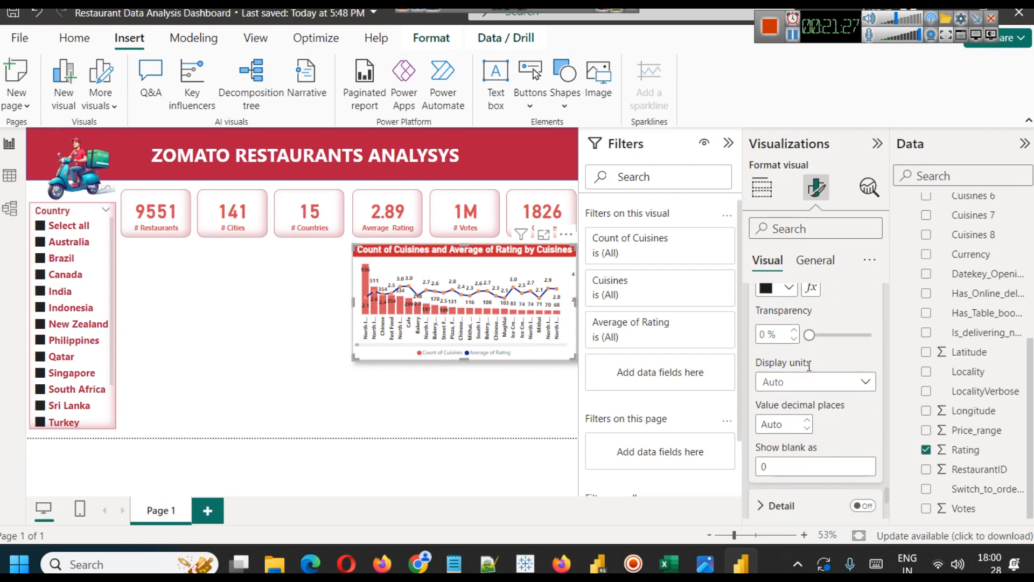
{"action": "scroll", "coordinate": [809, 367], "scroll_direction": "down", "scroll_amount": 5}
{"action": "scroll", "coordinate": [825, 380], "scroll_direction": "down", "scroll_amount": 2}
{"action": "left_click", "coordinate": [799, 379]}
{"action": "scroll", "coordinate": [824, 382], "scroll_direction": "down", "scroll_amount": 1}
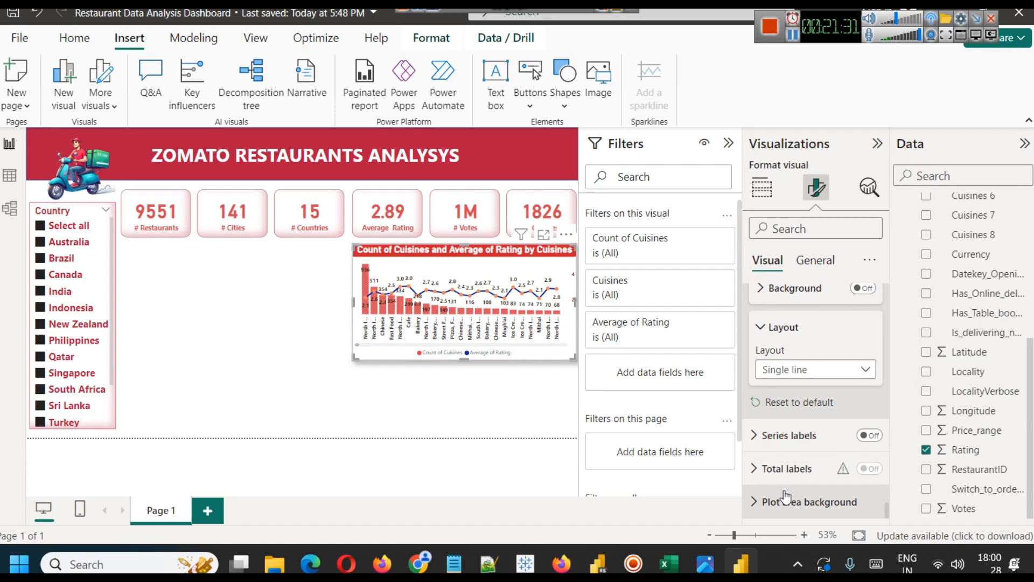
- Set the font size of the combo chart's title to 17 and deselect the chart
{"action": "scroll", "coordinate": [791, 469], "scroll_direction": "up", "scroll_amount": 10}
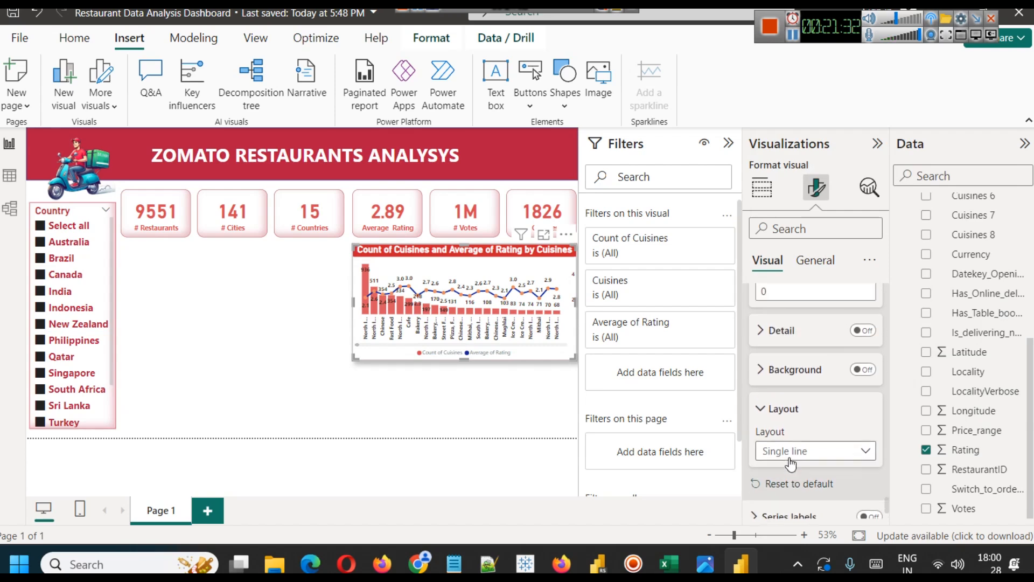
{"action": "scroll", "coordinate": [812, 370], "scroll_direction": "up", "scroll_amount": 10}
{"action": "scroll", "coordinate": [816, 355], "scroll_direction": "up", "scroll_amount": 10}
{"action": "left_click", "coordinate": [817, 264]}
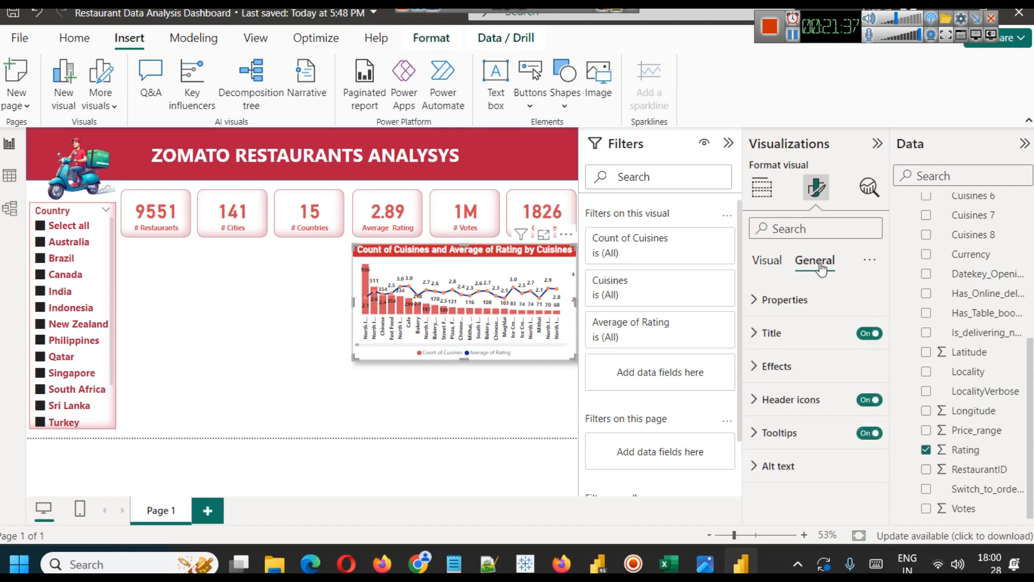
{"action": "left_click", "coordinate": [792, 333]}
{"action": "scroll", "coordinate": [805, 347], "scroll_direction": "down", "scroll_amount": 1}
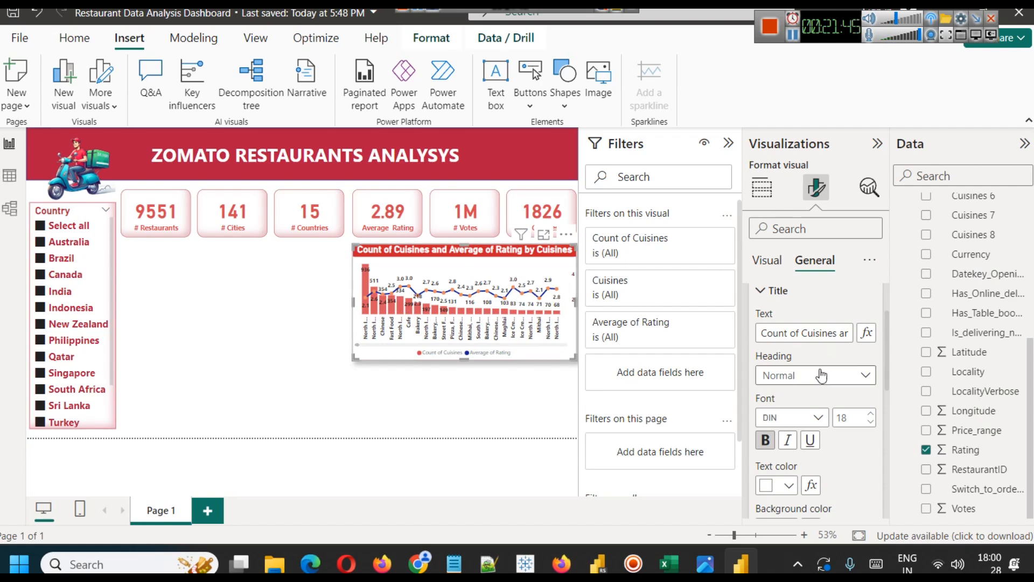
{"action": "scroll", "coordinate": [833, 369], "scroll_direction": "down", "scroll_amount": 3}
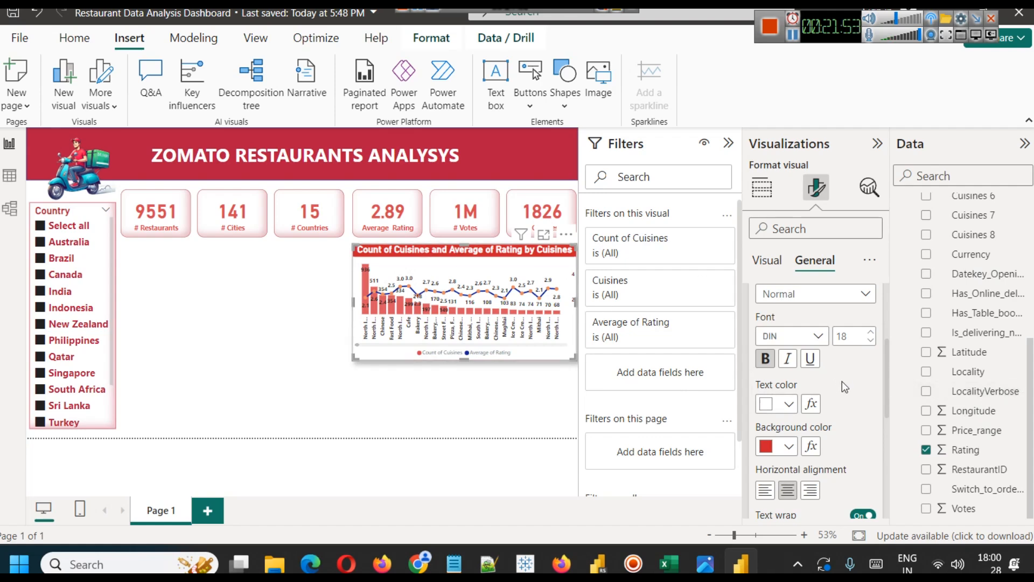
{"action": "left_click", "coordinate": [871, 341]}
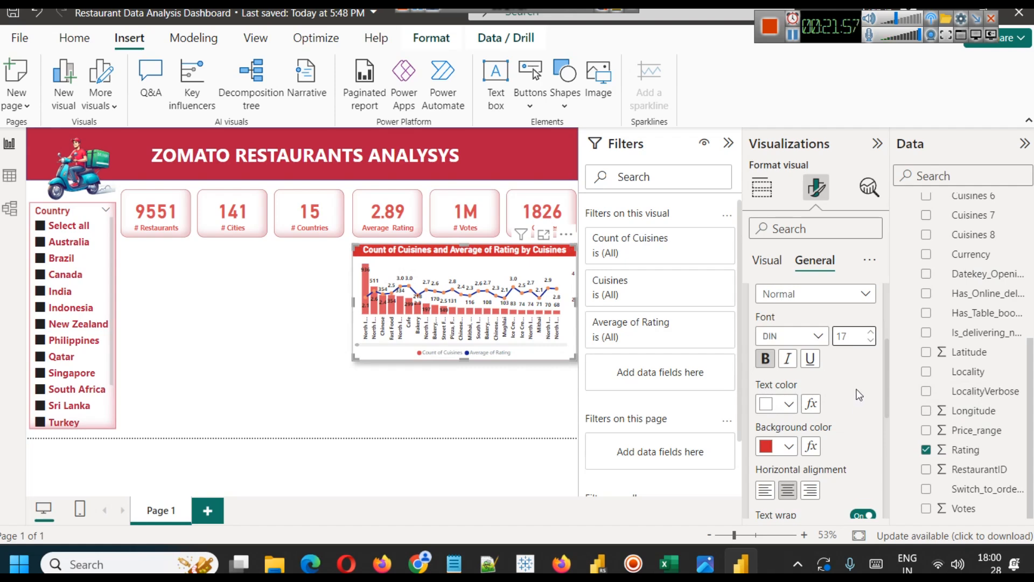
{"action": "left_click", "coordinate": [499, 435]}
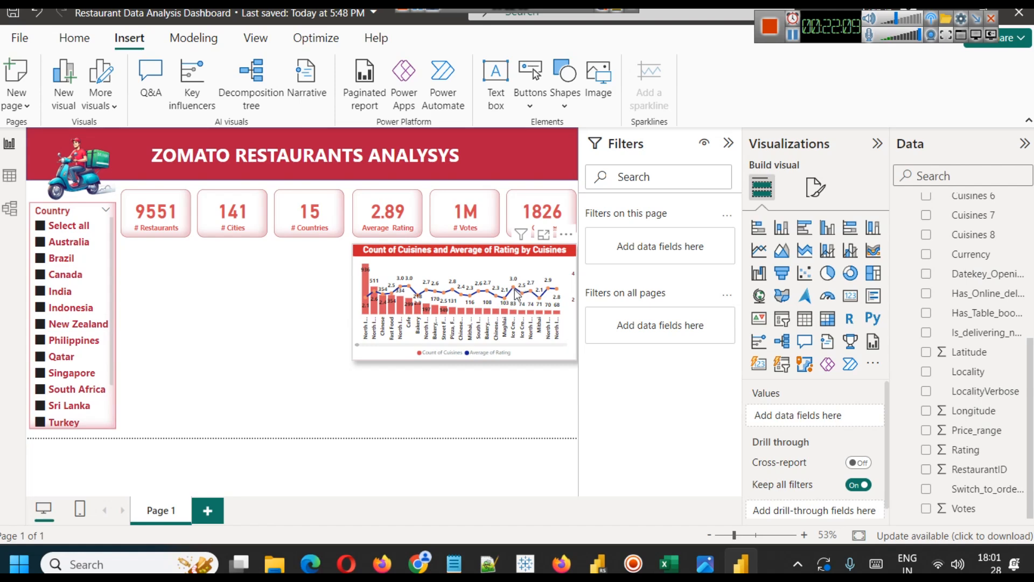
- Examine the average rating of individual cuisines in the combo chart's focus mode, then return to the report
{"action": "mouse_move", "coordinate": [515, 289]}
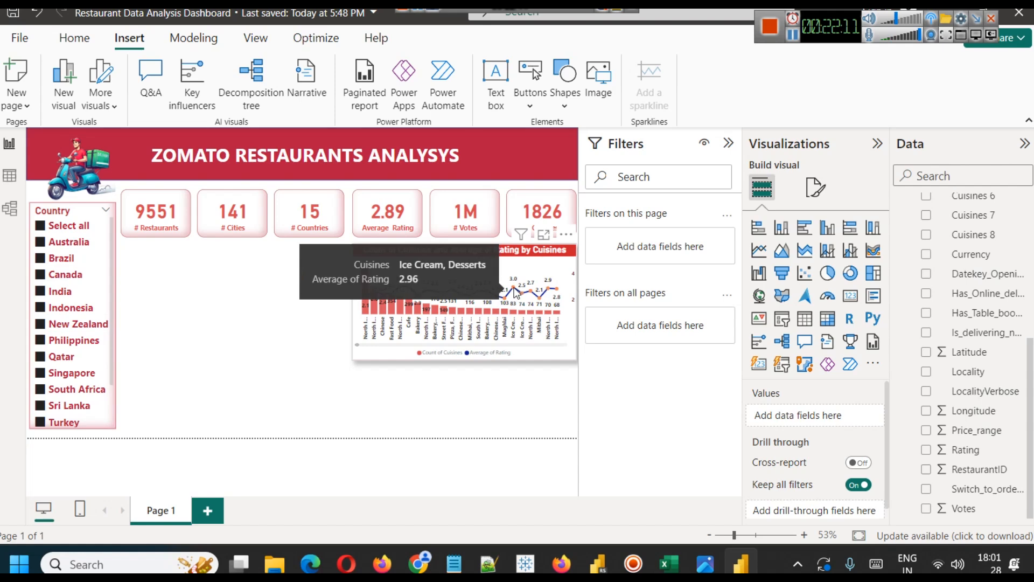
{"action": "left_click", "coordinate": [543, 236]}
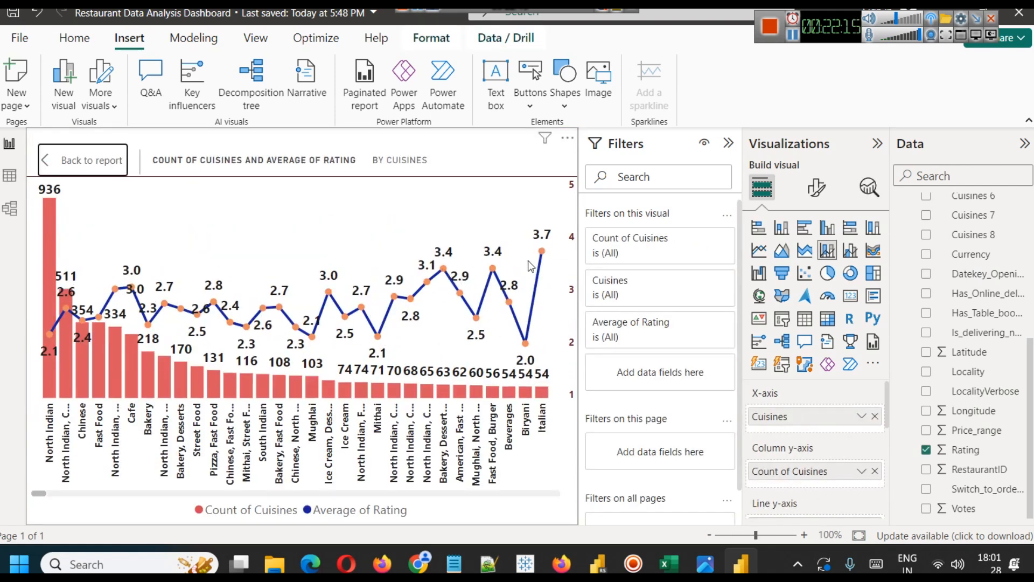
{"action": "mouse_move", "coordinate": [542, 258]}
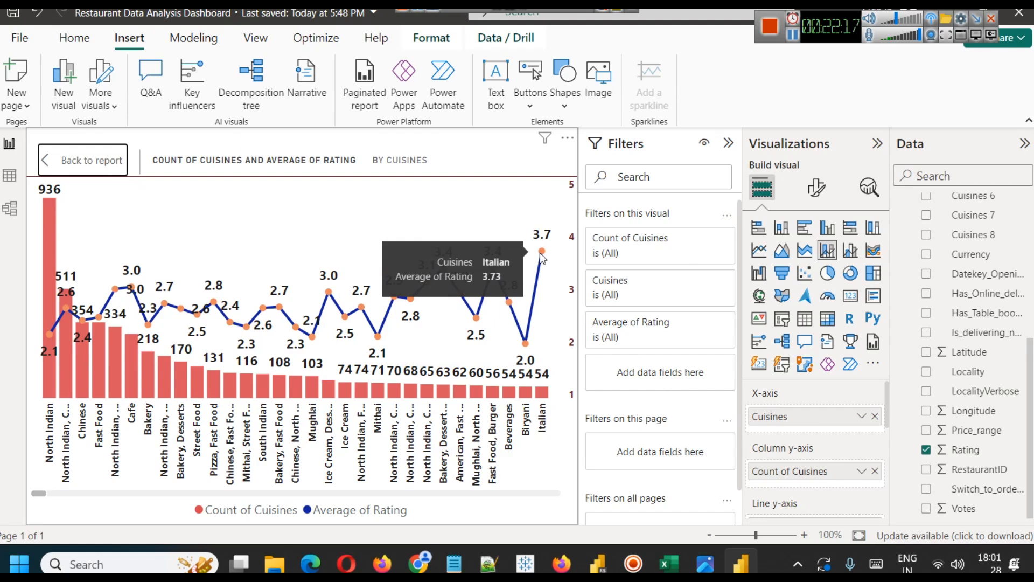
{"action": "mouse_move", "coordinate": [493, 272]}
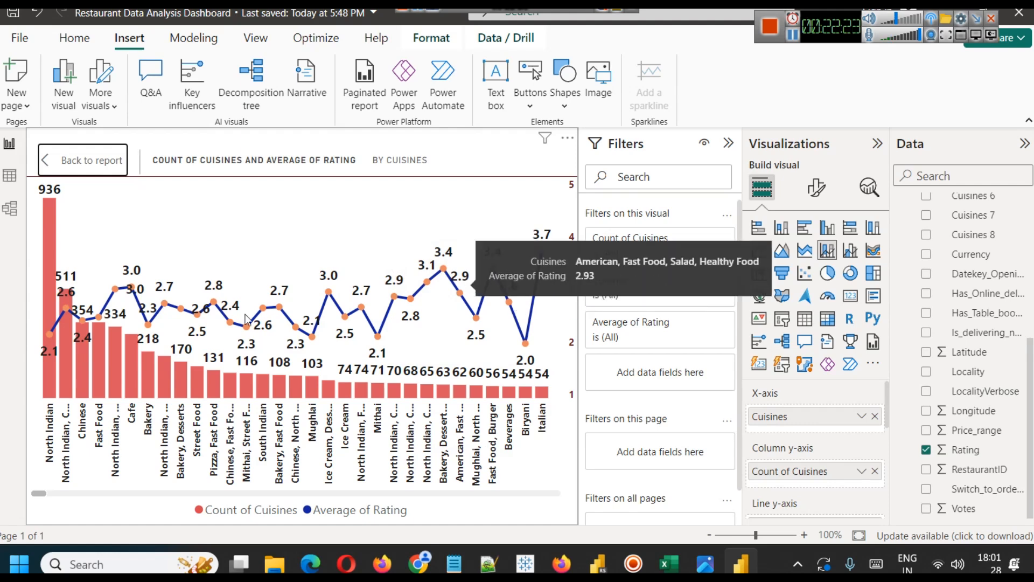
{"action": "mouse_move", "coordinate": [214, 306]}
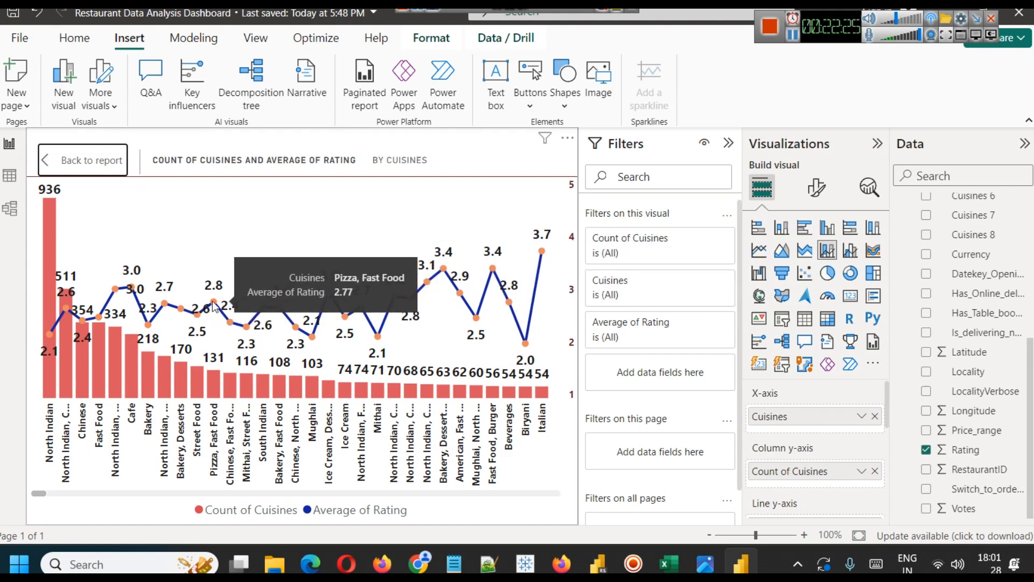
{"action": "left_click", "coordinate": [74, 159]}
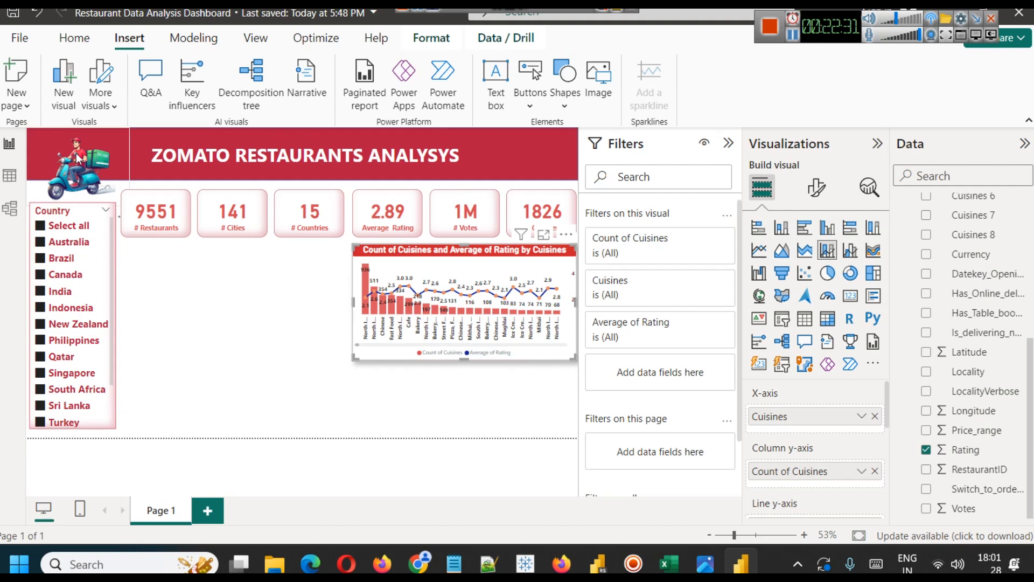
- Filter the dashboard by country, excluding India and isolating India and Canada, and examine the top-rated Canadian cuisine in the combo chart
{"action": "left_click", "coordinate": [64, 292]}
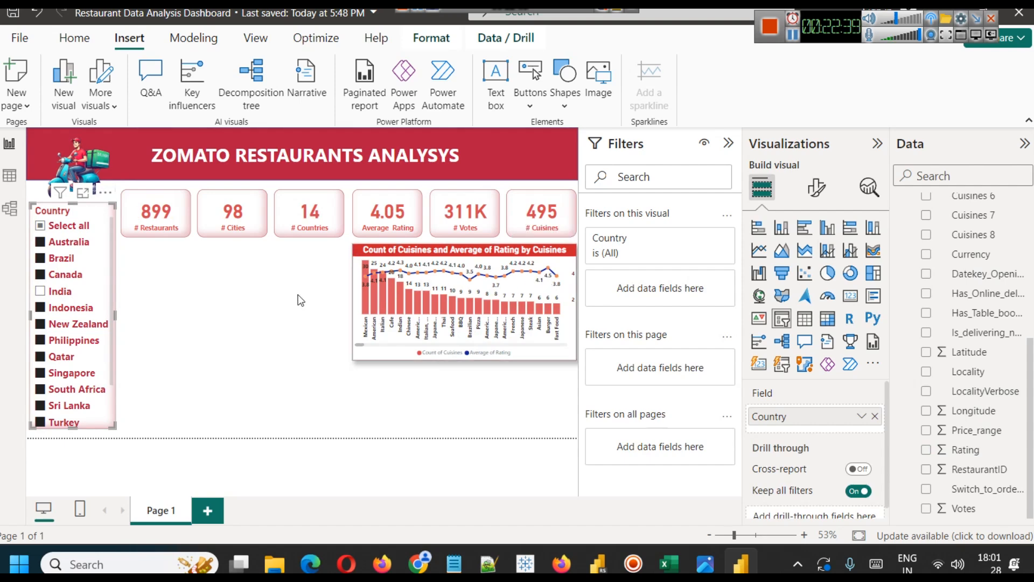
{"action": "left_click", "coordinate": [38, 226]}
{"action": "left_click", "coordinate": [60, 292]}
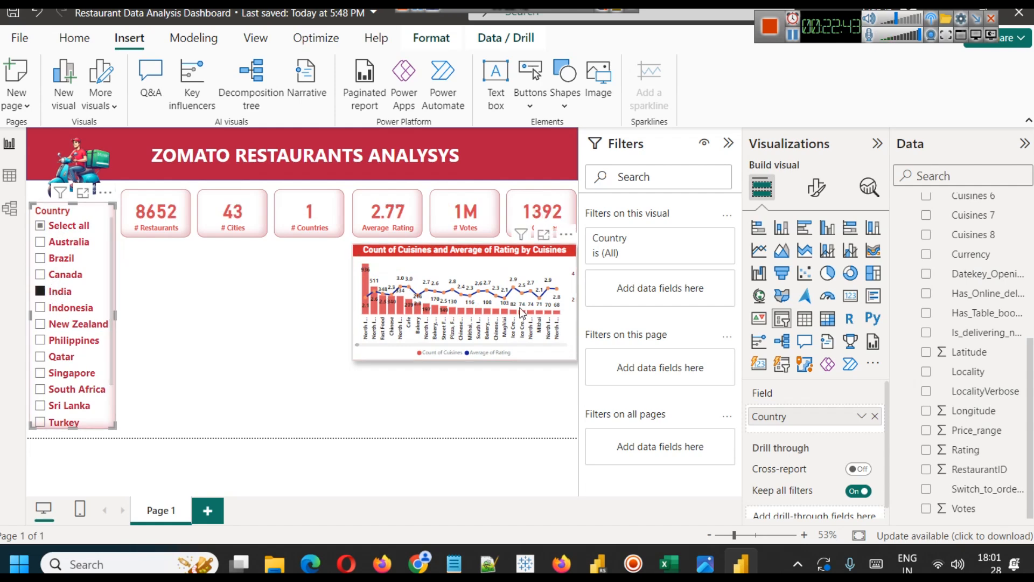
{"action": "left_click", "coordinate": [53, 275]}
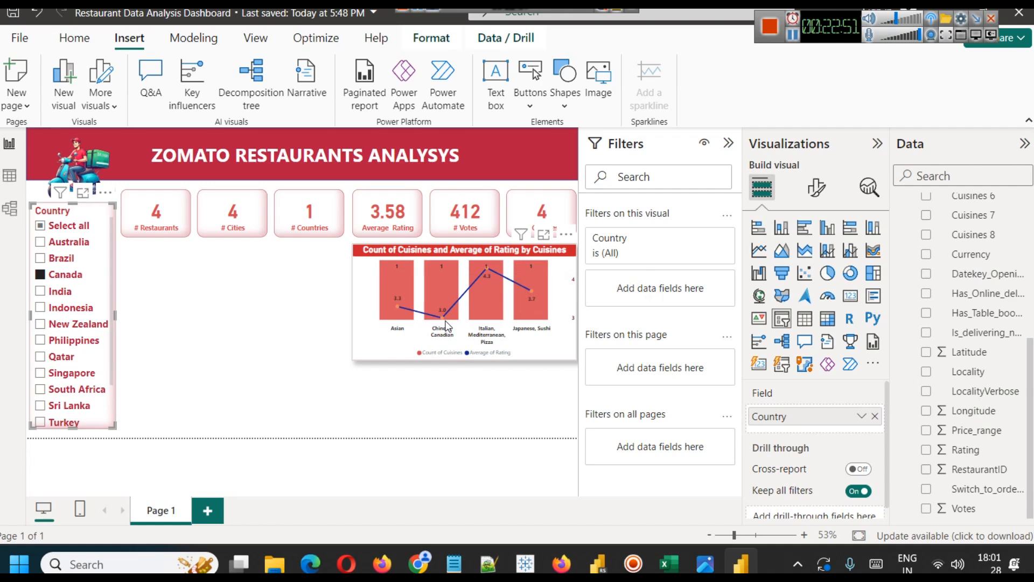
{"action": "mouse_move", "coordinate": [490, 271]}
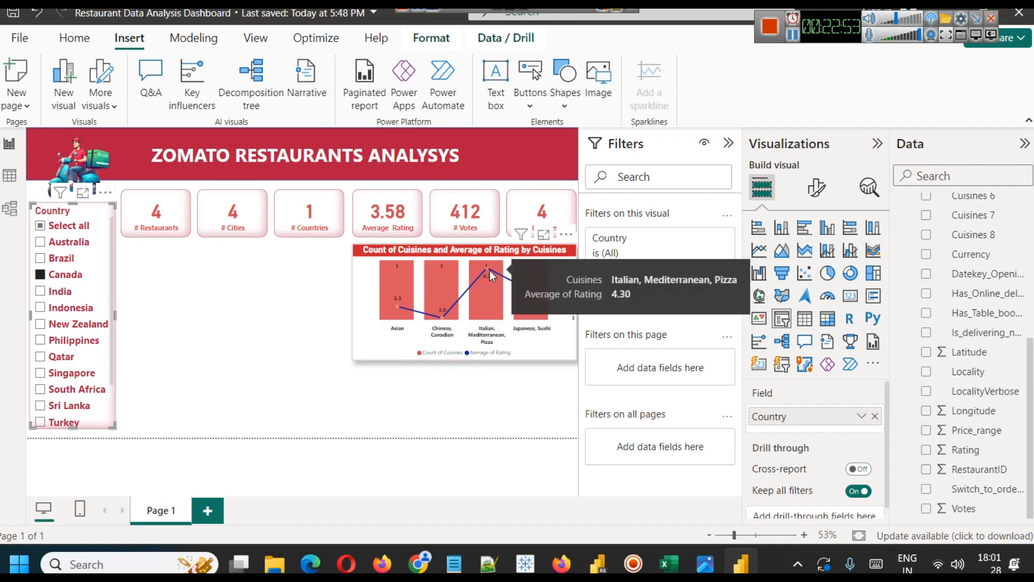
- Examine the highest-rated cuisines for the Philippines and Qatar with the country slicer, then restore all countries
{"action": "left_click", "coordinate": [81, 340]}
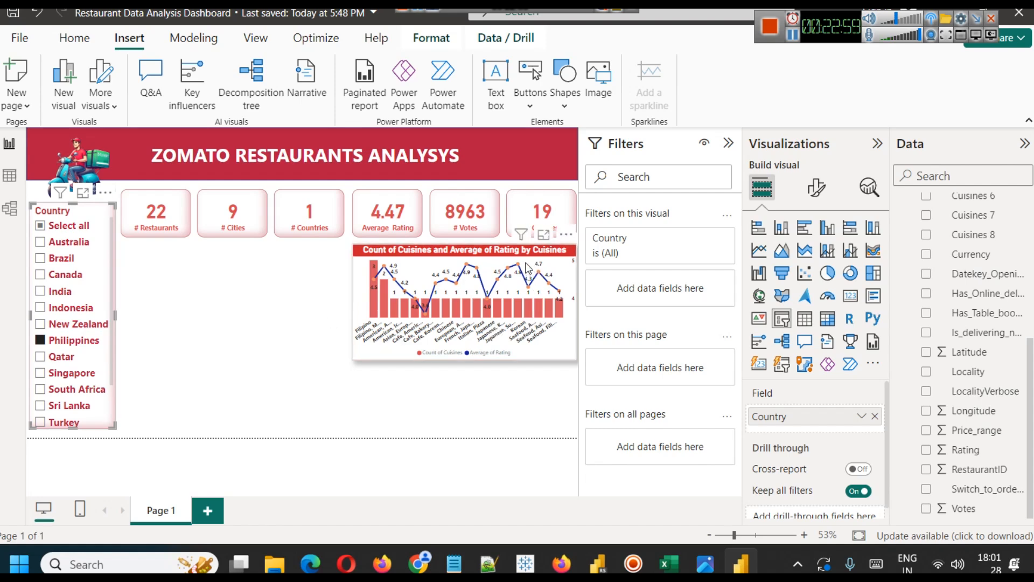
{"action": "mouse_move", "coordinate": [518, 268]}
{"action": "mouse_move", "coordinate": [386, 275]}
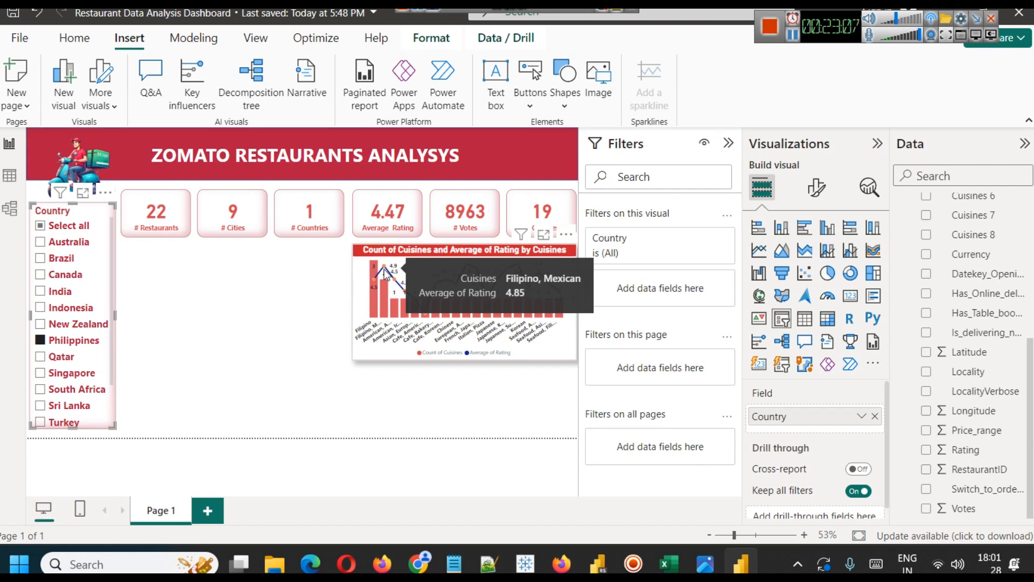
{"action": "left_click", "coordinate": [84, 358]}
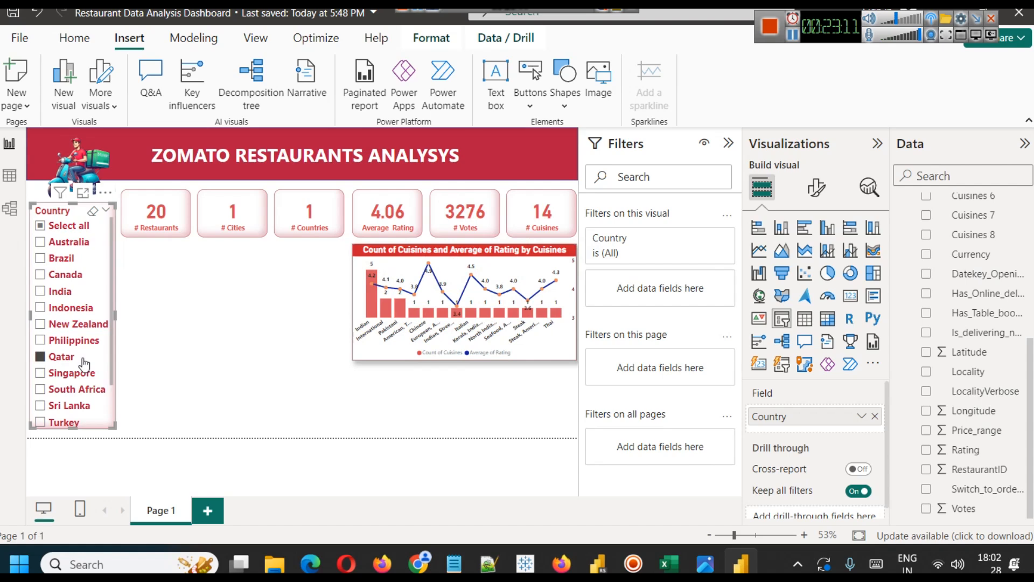
{"action": "mouse_move", "coordinate": [428, 272]}
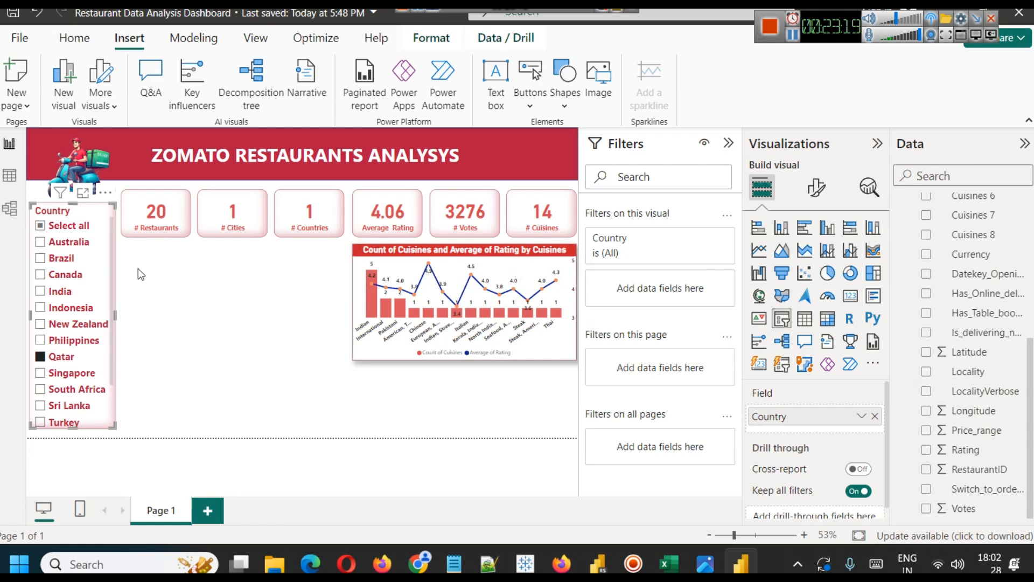
{"action": "left_click", "coordinate": [51, 229]}
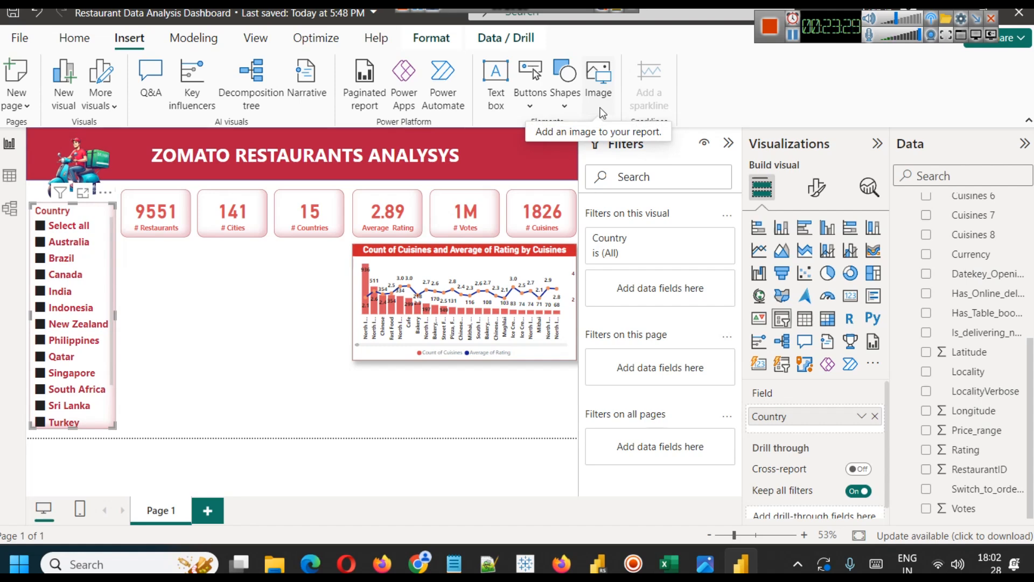
- Filter the dashboard to Sri Lanka, examine its cuisines in the combo chart, and reselect all countries
{"action": "scroll", "coordinate": [94, 311], "scroll_direction": "down", "scroll_amount": 1}
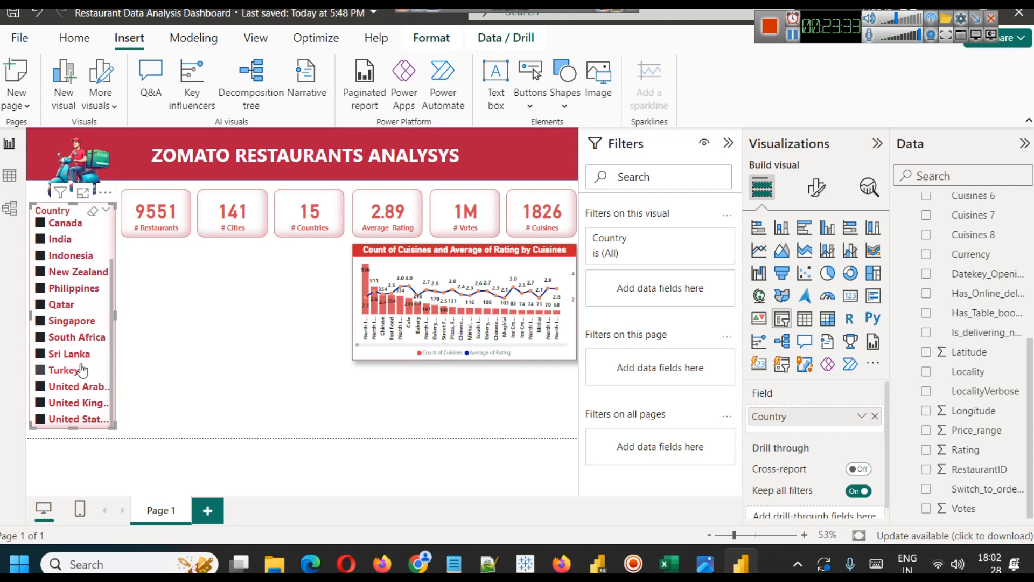
{"action": "scroll", "coordinate": [73, 355], "scroll_direction": "up", "scroll_amount": 2}
{"action": "left_click", "coordinate": [70, 225]}
{"action": "scroll", "coordinate": [77, 377], "scroll_direction": "down", "scroll_amount": 1}
{"action": "left_click", "coordinate": [72, 354]}
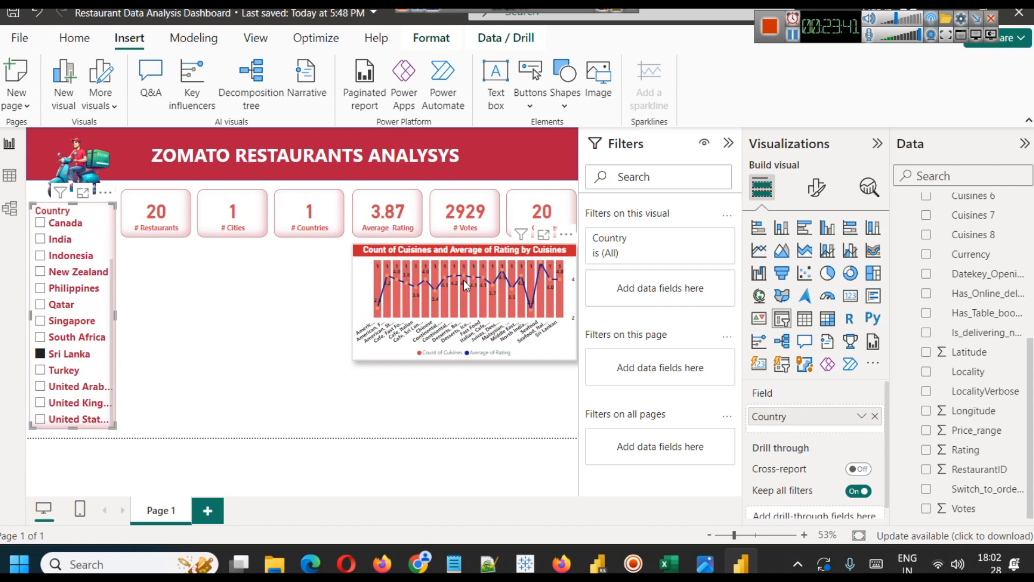
{"action": "mouse_move", "coordinate": [464, 284]}
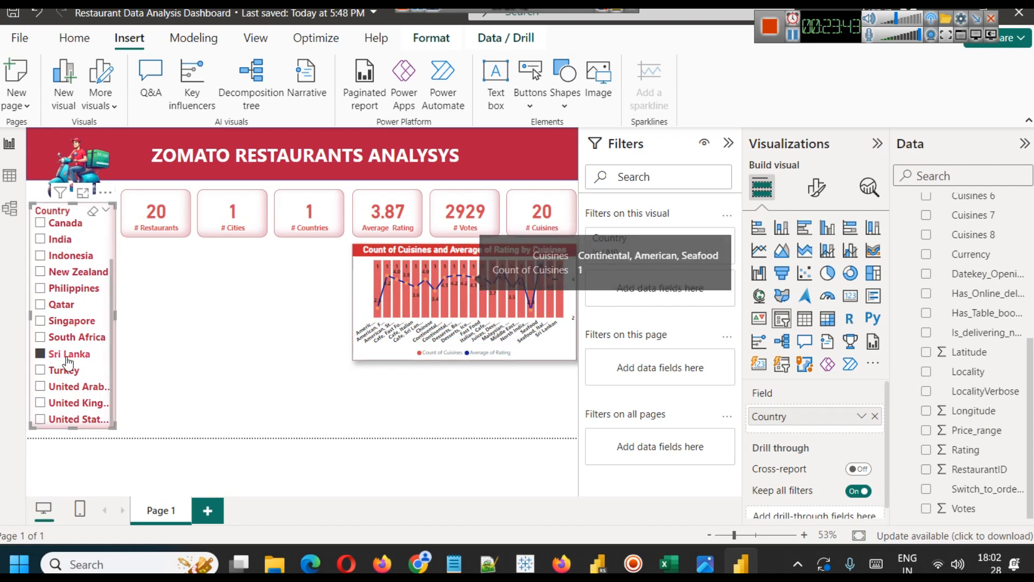
{"action": "scroll", "coordinate": [63, 253], "scroll_direction": "up", "scroll_amount": 1}
{"action": "left_click", "coordinate": [39, 227]}
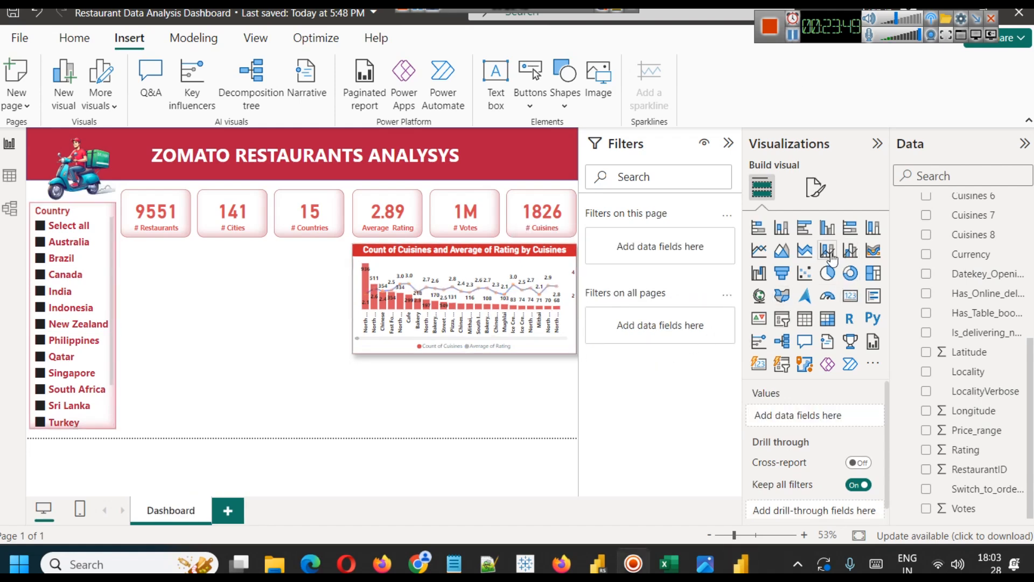
- Add a clustered bar chart below the restaurant card and widen it to the combo chart's left edge
{"action": "left_click", "coordinate": [373, 257]}
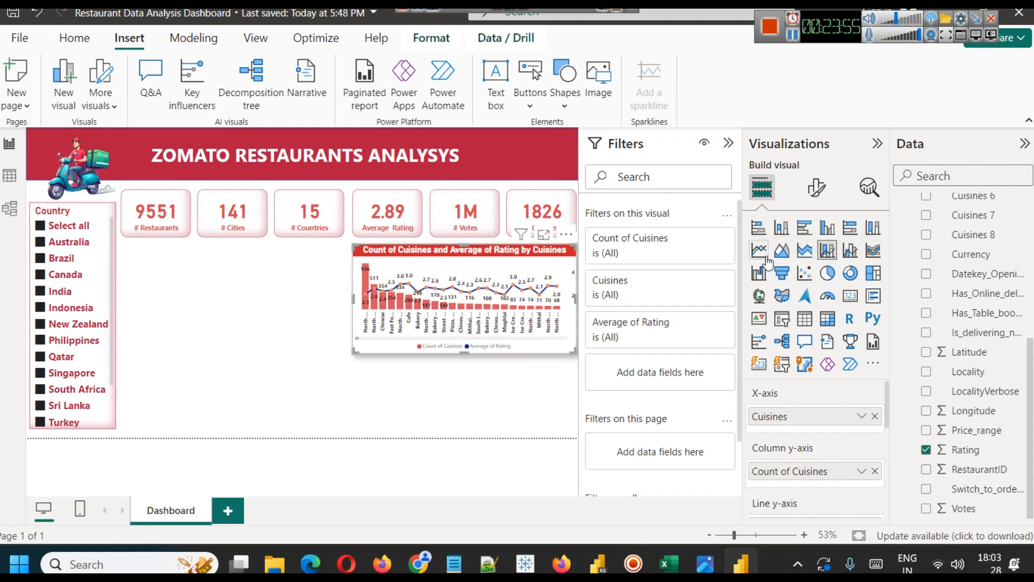
{"action": "left_click", "coordinate": [185, 270]}
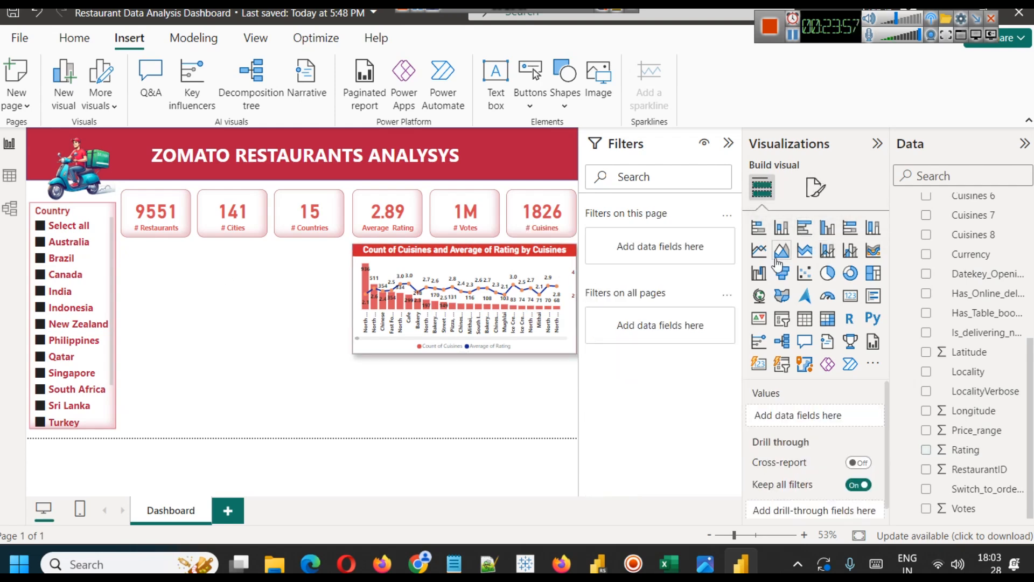
{"action": "left_click", "coordinate": [804, 233]}
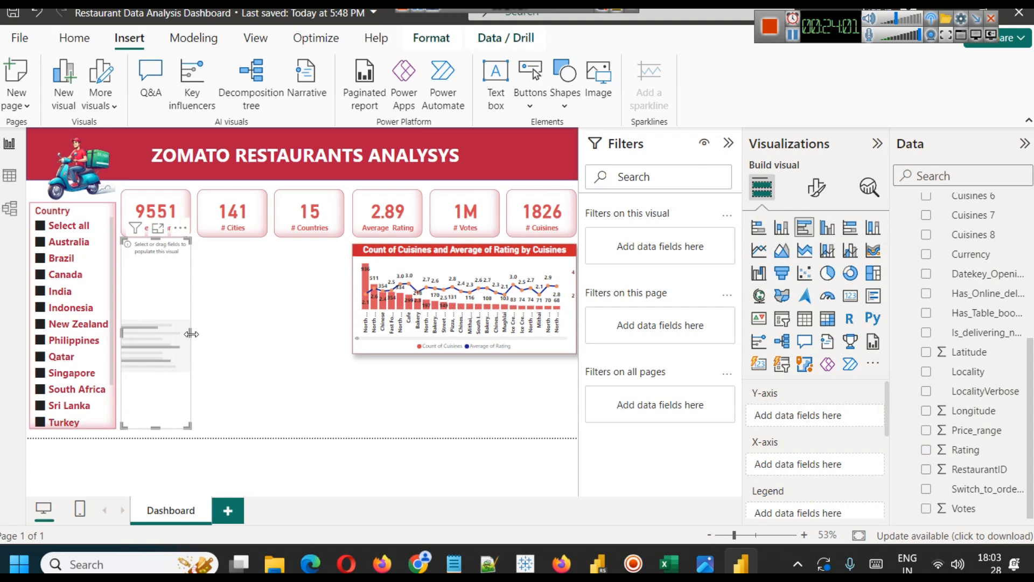
{"action": "left_click_drag", "start_coordinate": [154, 239], "coordinate": [153, 244]}
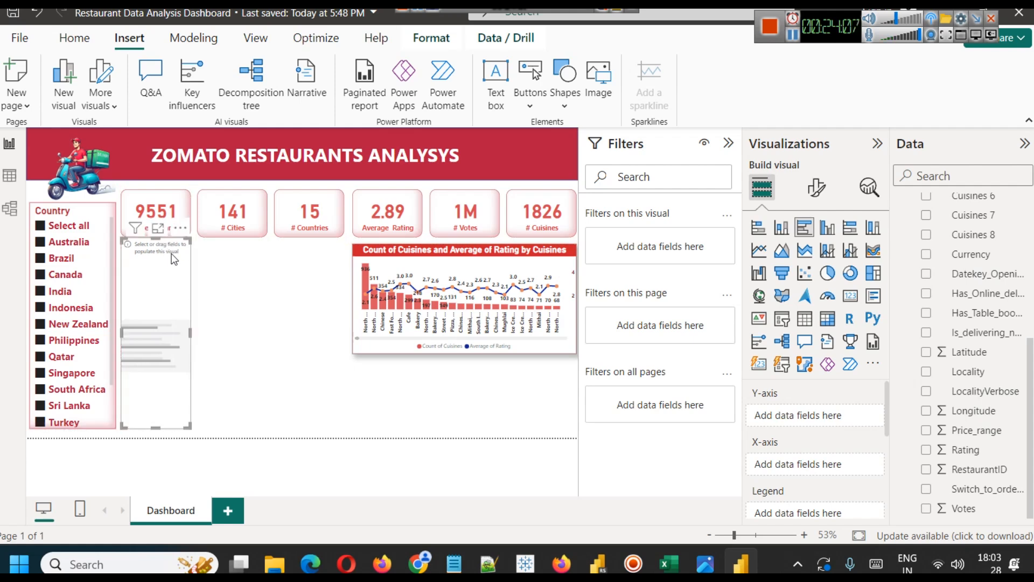
{"action": "mouse_move", "coordinate": [157, 242]}
{"action": "left_mouse_down"}
{"action": "mouse_move", "coordinate": [157, 254]}
{"action": "mouse_move", "coordinate": [156, 245]}
{"action": "left_mouse_up"}
{"action": "left_click_drag", "start_coordinate": [189, 339], "coordinate": [351, 333]}
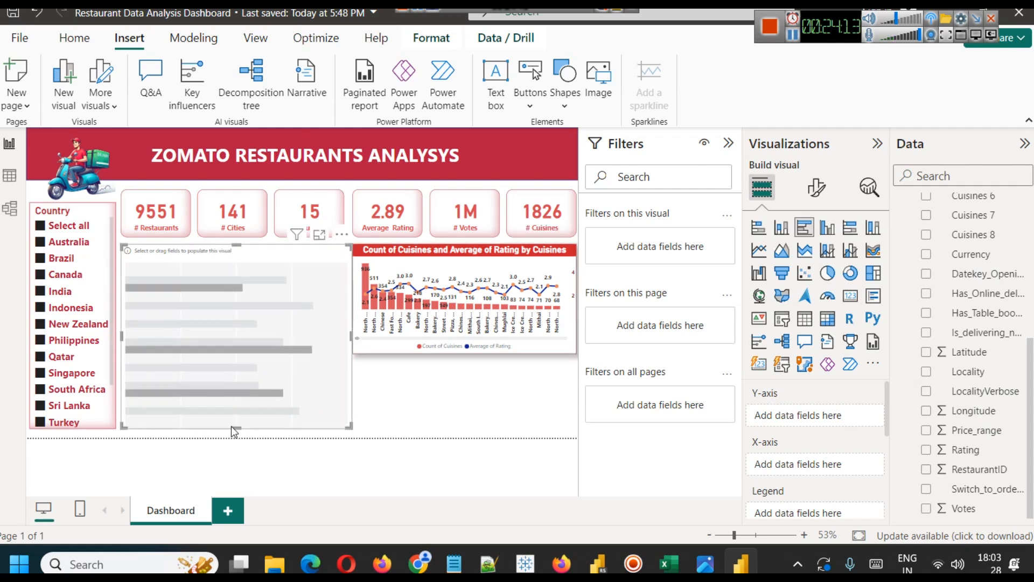
- Shorten the empty bar chart to the combo chart's height and narrow it slightly to leave a gap between them
{"action": "left_click_drag", "start_coordinate": [236, 428], "coordinate": [247, 354]}
{"action": "left_click", "coordinate": [300, 411]}
{"action": "left_click", "coordinate": [292, 313]}
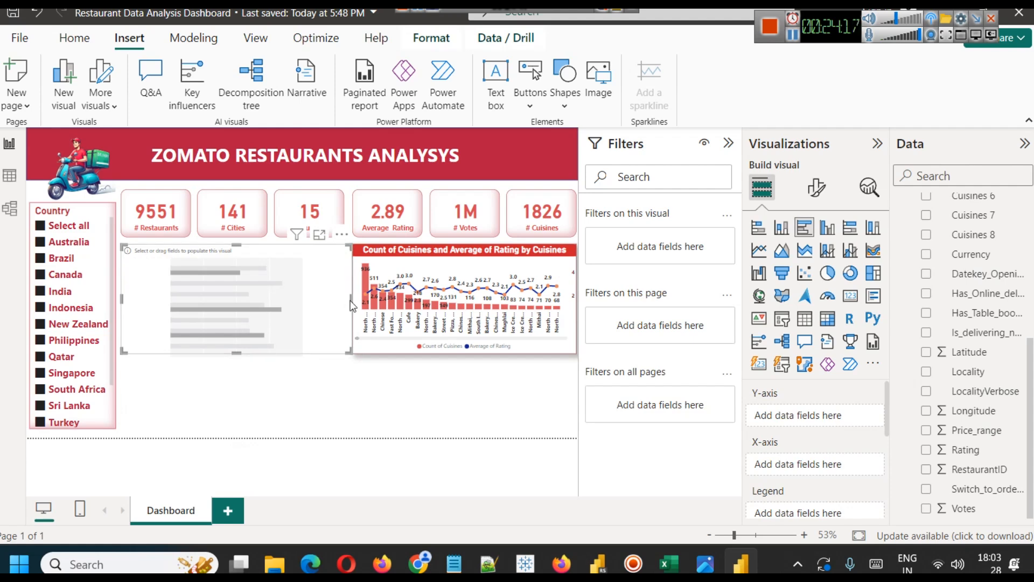
{"action": "left_click_drag", "start_coordinate": [351, 300], "coordinate": [344, 300]}
{"action": "left_click", "coordinate": [342, 390]}
{"action": "left_click", "coordinate": [244, 287]}
- Assign the restaurants table's City field to the bar chart's Y-axis
{"action": "scroll", "coordinate": [797, 458], "scroll_direction": "down", "scroll_amount": 3}
{"action": "scroll", "coordinate": [797, 466], "scroll_direction": "up", "scroll_amount": 2}
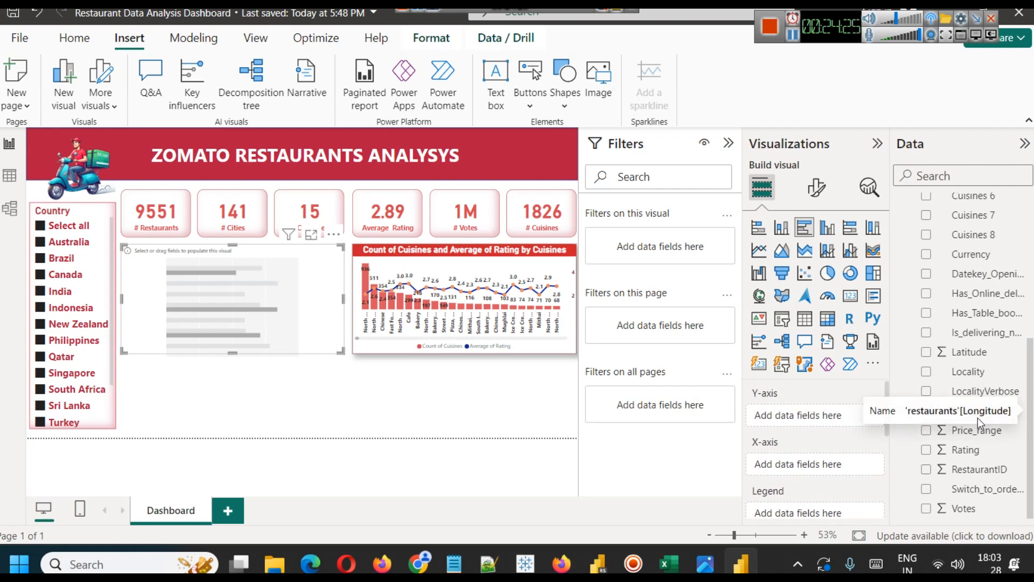
{"action": "scroll", "coordinate": [994, 404], "scroll_direction": "up", "scroll_amount": 5}
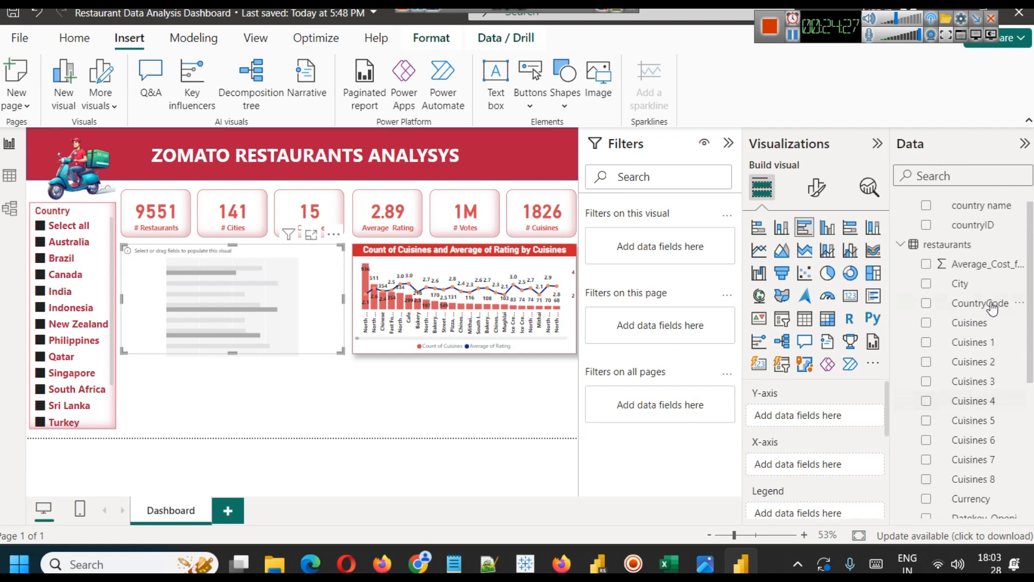
{"action": "left_click_drag", "start_coordinate": [976, 278], "coordinate": [817, 466]}
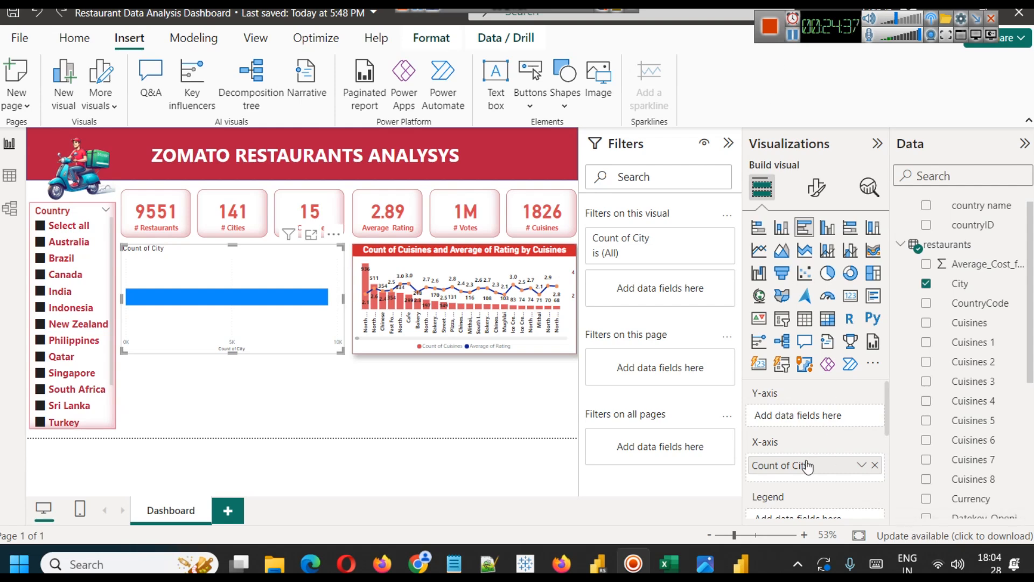
{"action": "left_click_drag", "start_coordinate": [806, 470], "coordinate": [808, 416]}
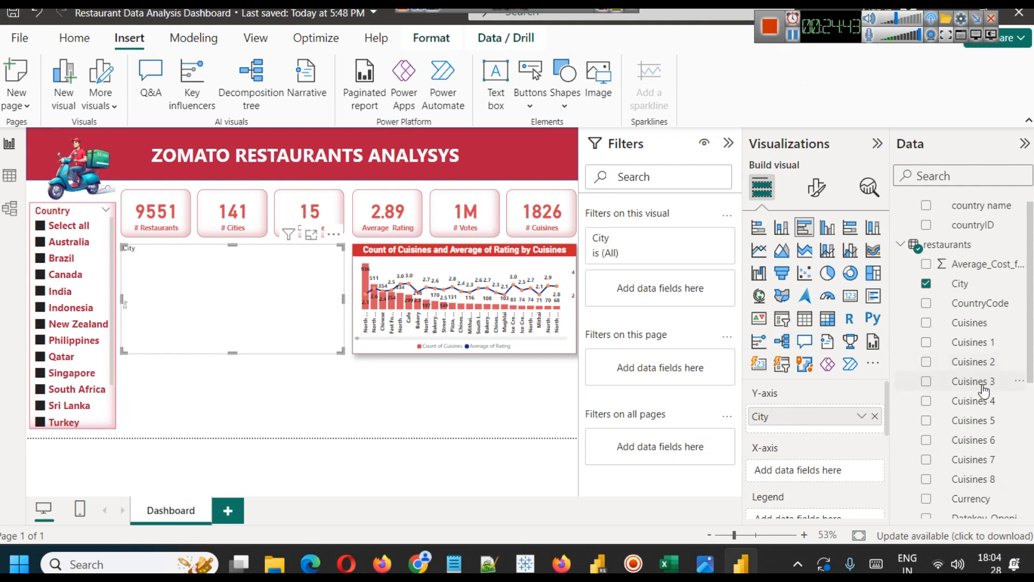
- Add the count of RestaurantID to the bar chart's X-axis
{"action": "scroll", "coordinate": [991, 390], "scroll_direction": "down", "scroll_amount": 3}
{"action": "scroll", "coordinate": [991, 390], "scroll_direction": "down", "scroll_amount": 3}
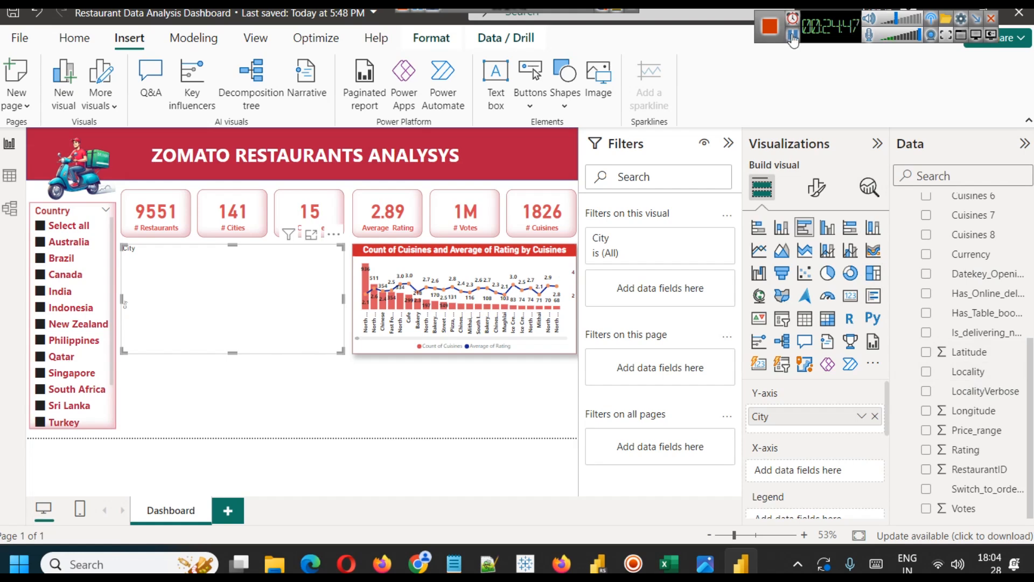
{"action": "left_click_drag", "start_coordinate": [980, 469], "coordinate": [835, 476]}
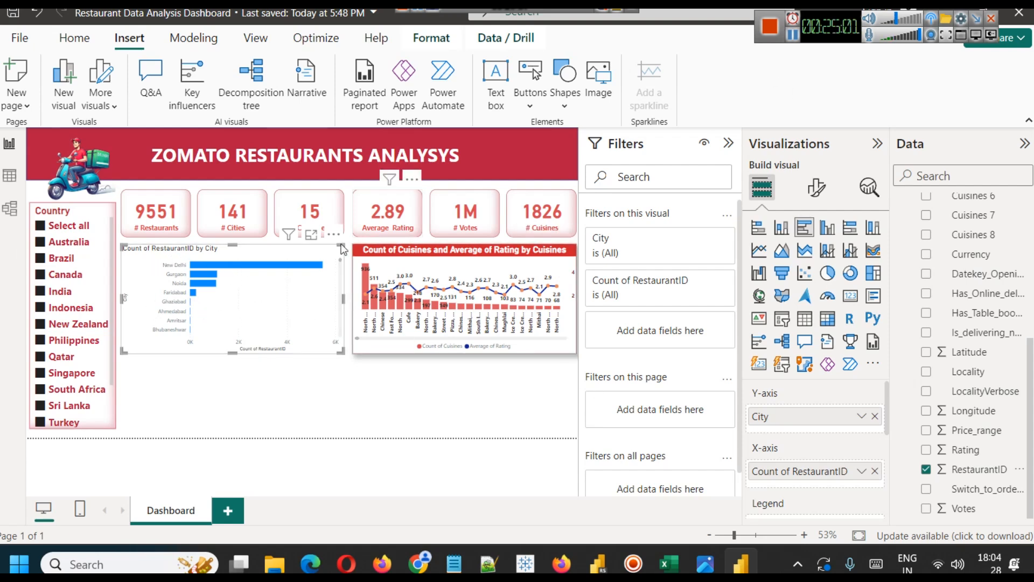
- Review the bar color, border and layout settings of the city chart
{"action": "left_click", "coordinate": [817, 188]}
{"action": "scroll", "coordinate": [781, 353], "scroll_direction": "down", "scroll_amount": 2}
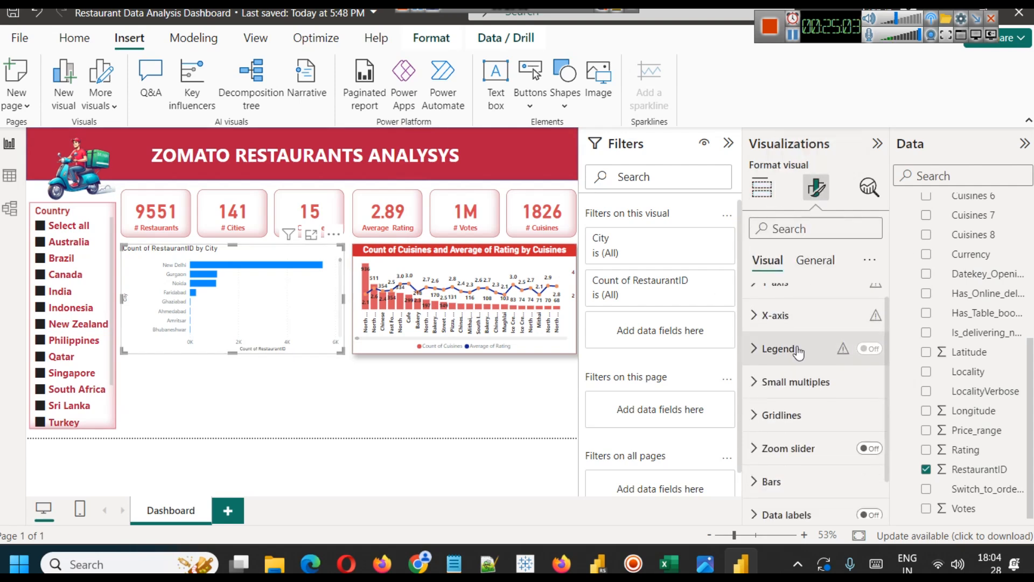
{"action": "left_click", "coordinate": [776, 434]}
{"action": "scroll", "coordinate": [784, 412], "scroll_direction": "down", "scroll_amount": 4}
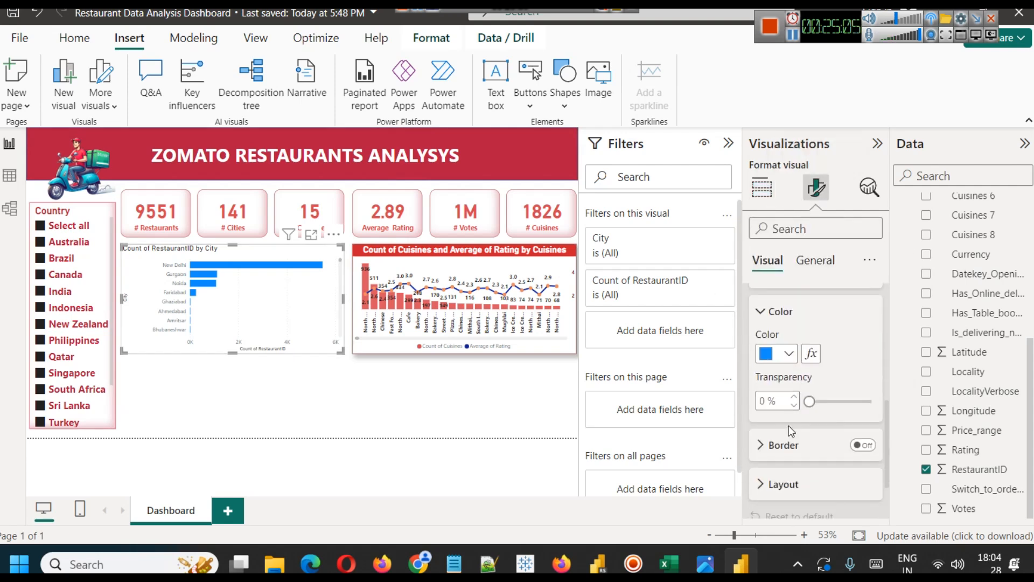
{"action": "scroll", "coordinate": [833, 345], "scroll_direction": "up", "scroll_amount": 4}
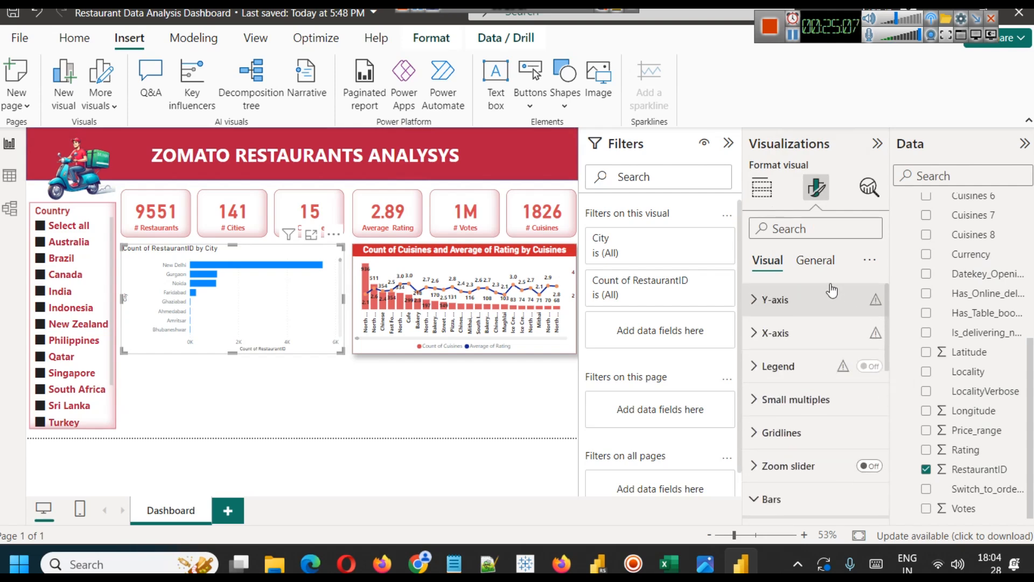
- Turn on the shadow effect for the city bar chart
{"action": "left_click", "coordinate": [815, 260]}
{"action": "left_click", "coordinate": [771, 365]}
{"action": "scroll", "coordinate": [840, 388], "scroll_direction": "down", "scroll_amount": 3}
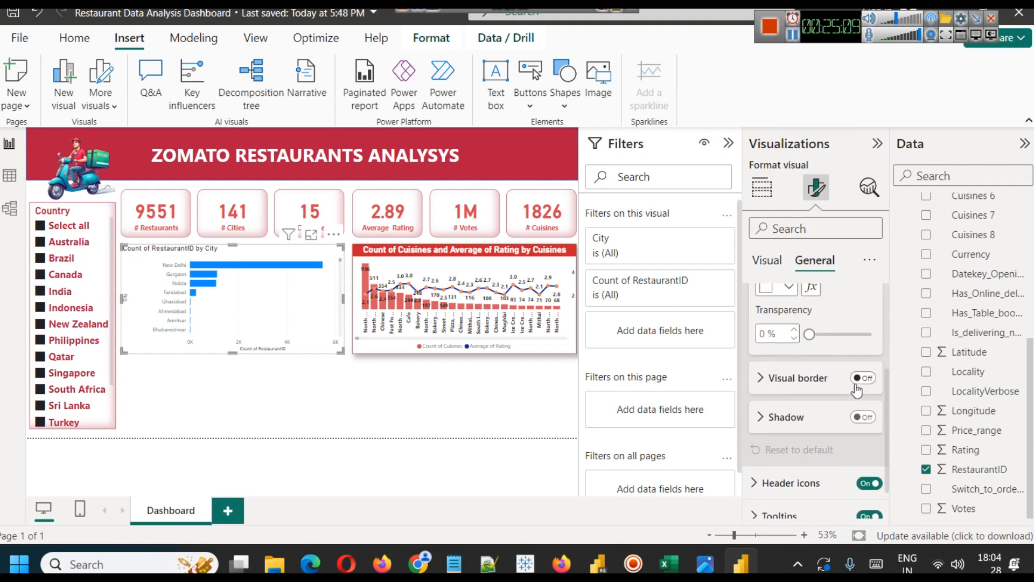
{"action": "left_click", "coordinate": [865, 414]}
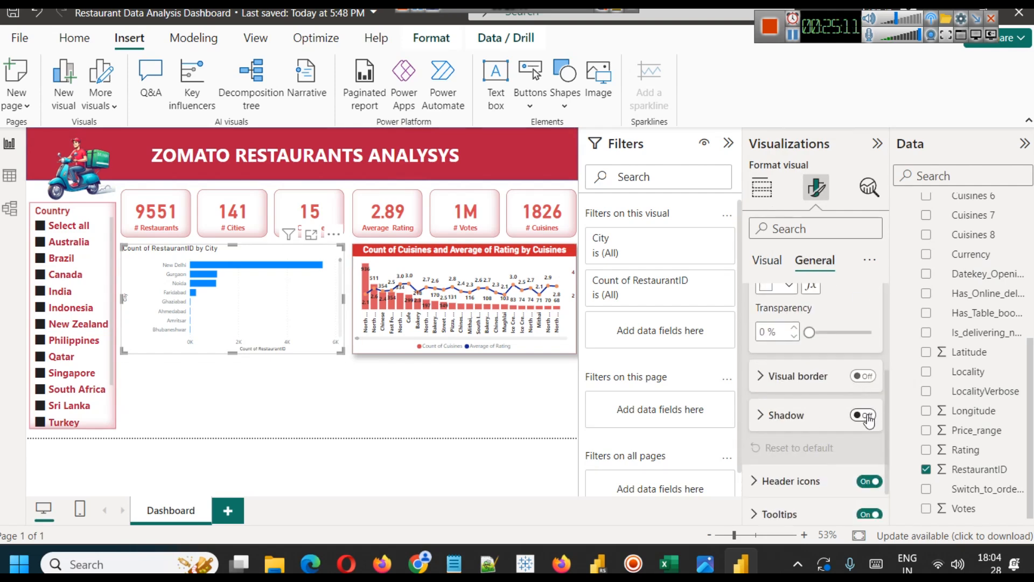
{"action": "left_click", "coordinate": [867, 416]}
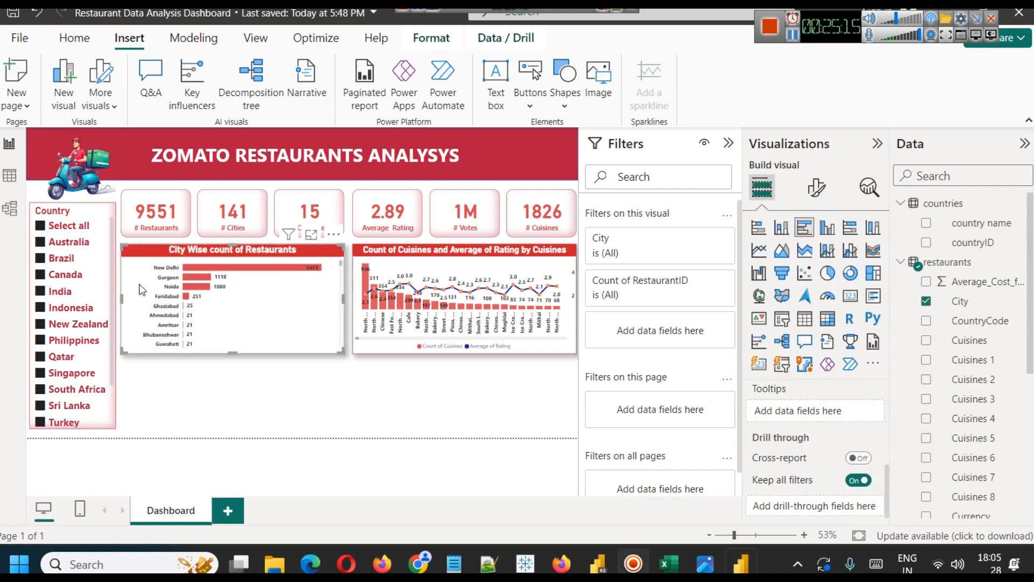
{"action": "left_click", "coordinate": [472, 401]}
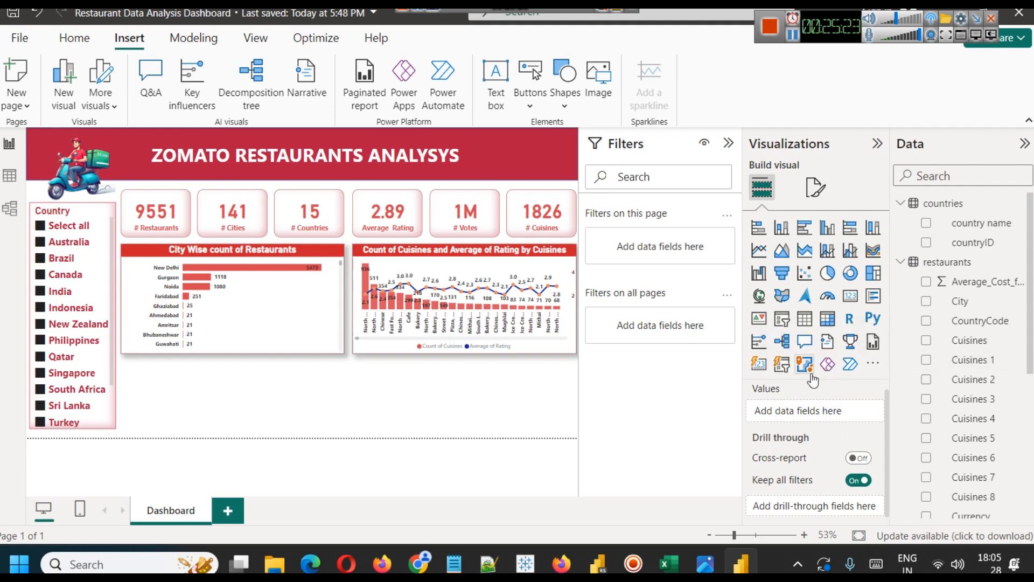
{"action": "left_click", "coordinate": [759, 297]}
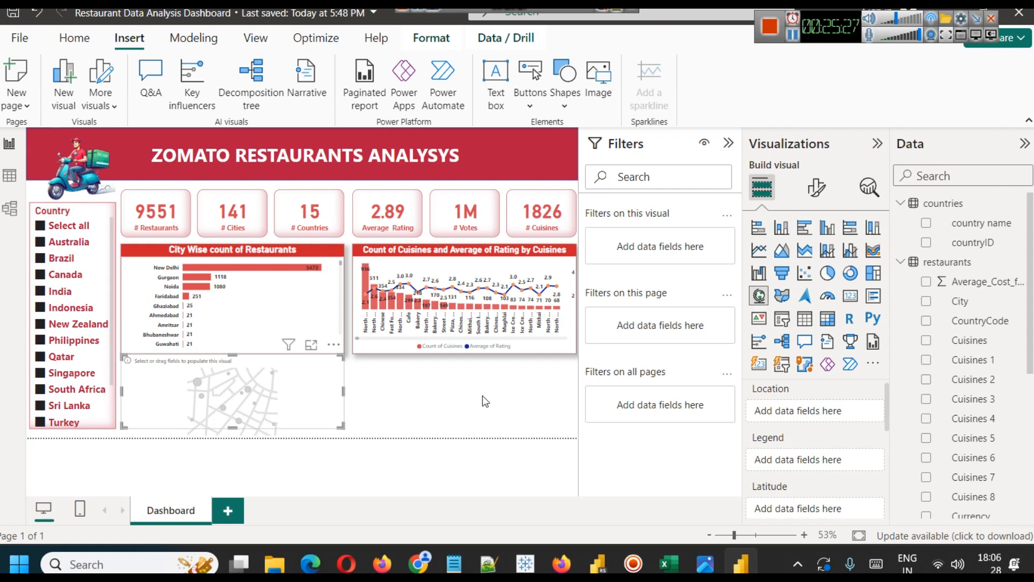
{"action": "key", "text": "ctrl+z"}
- Convert the City Wise count of Restaurants bar chart into a map visual
{"action": "left_click", "coordinate": [308, 331]}
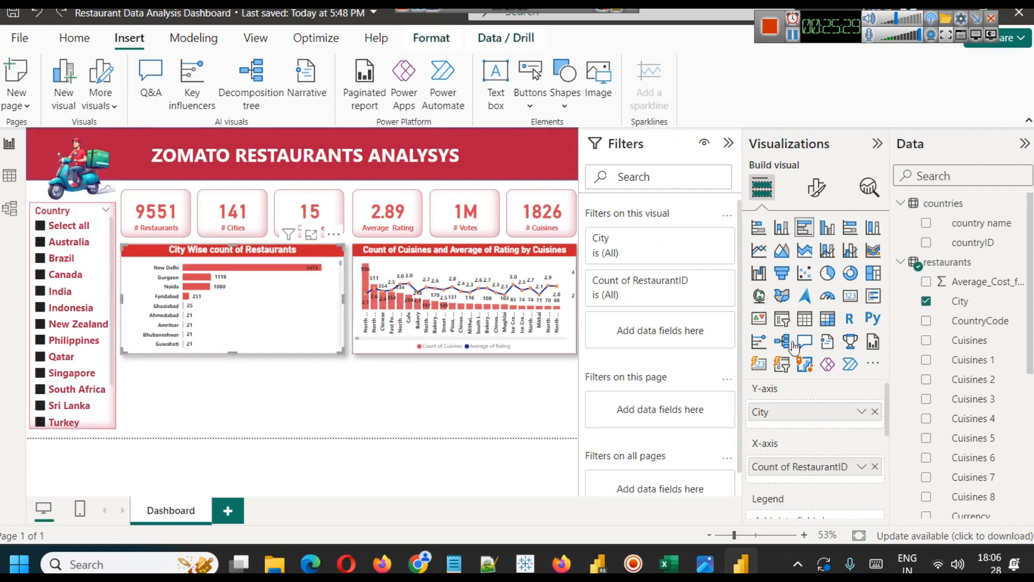
{"action": "left_click", "coordinate": [760, 295]}
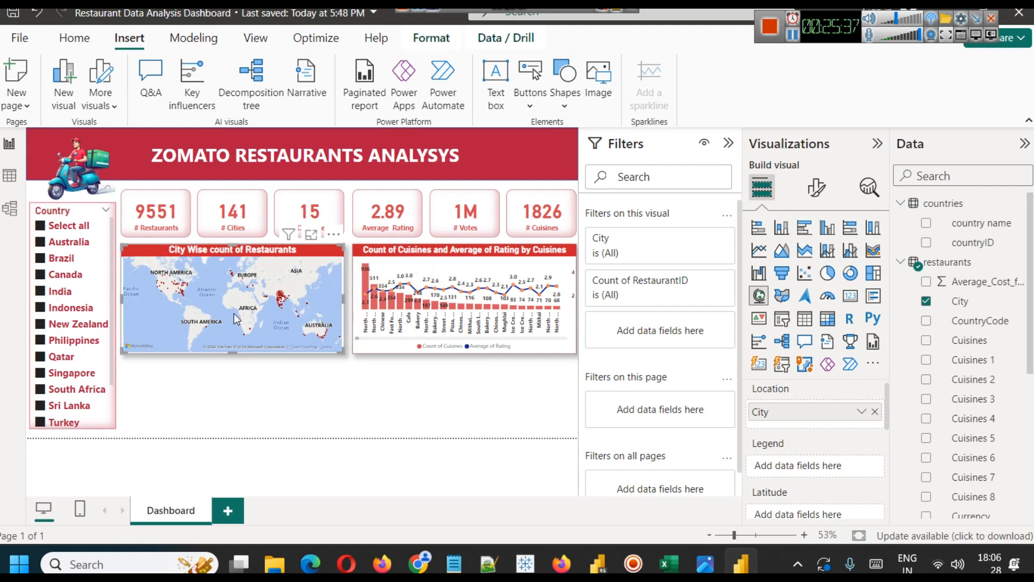
- Examine the City Wise count of Restaurants map in focus mode, checking city bubbles across India, and return to the report
{"action": "left_click", "coordinate": [311, 237]}
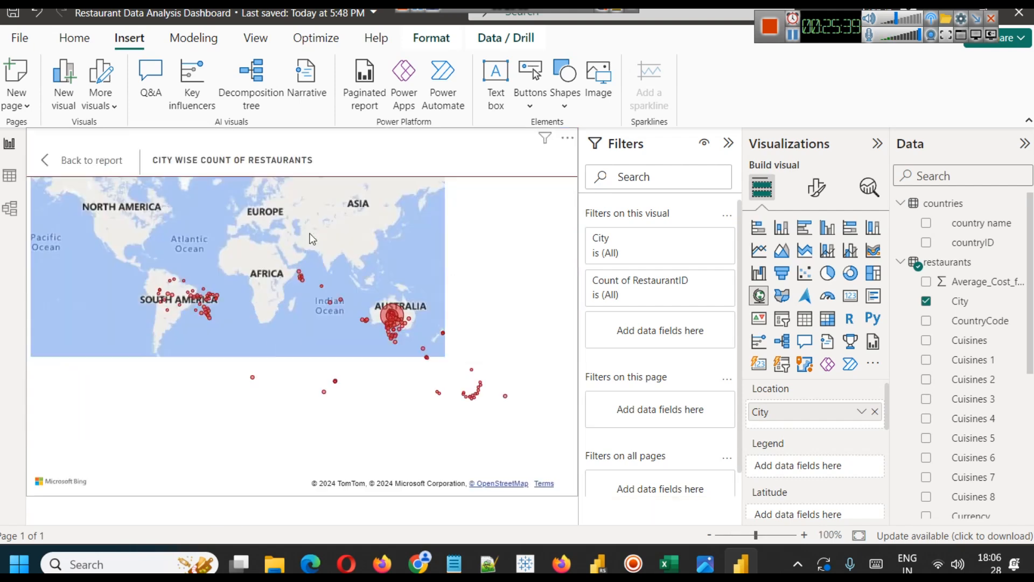
{"action": "mouse_move", "coordinate": [401, 330]}
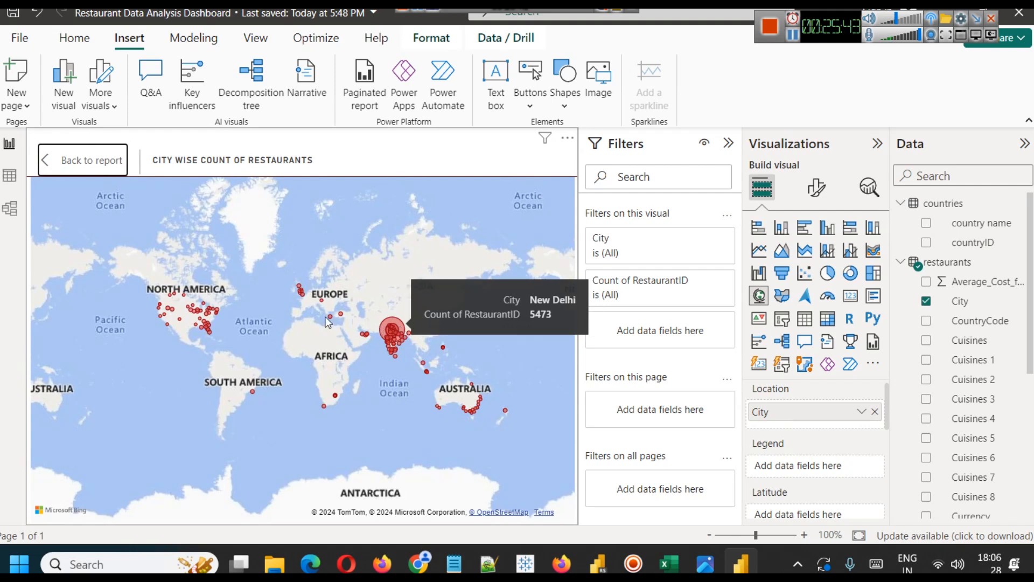
{"action": "scroll", "coordinate": [354, 347], "scroll_direction": "up", "scroll_amount": 2}
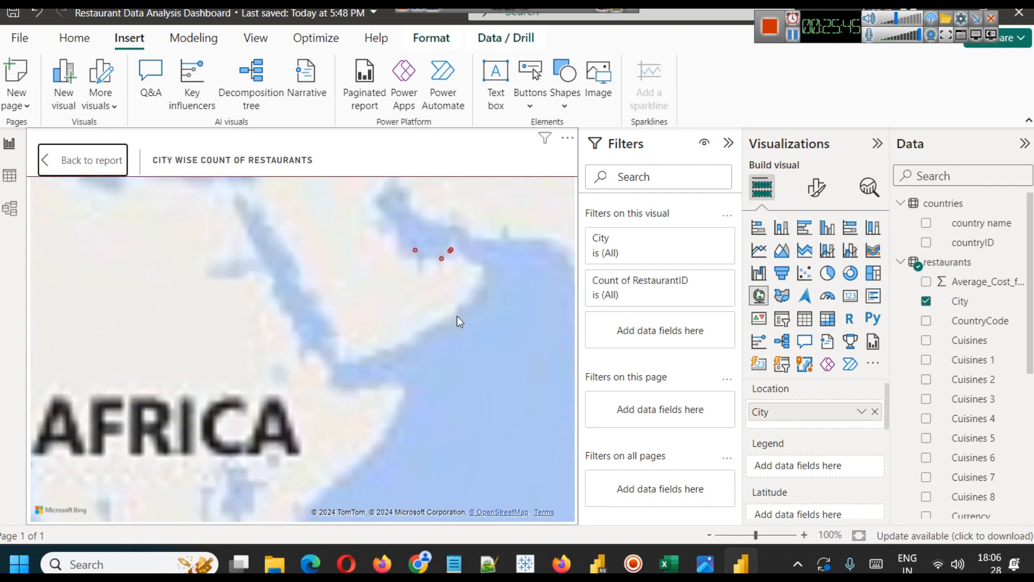
{"action": "scroll", "coordinate": [436, 380], "scroll_direction": "up", "scroll_amount": 2}
{"action": "mouse_move", "coordinate": [455, 291]}
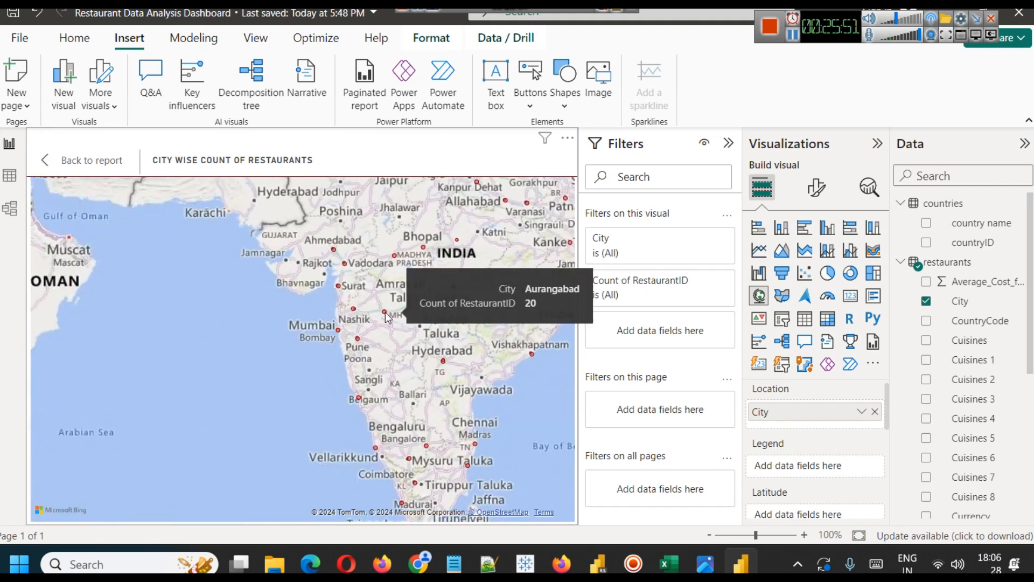
{"action": "scroll", "coordinate": [321, 301], "scroll_direction": "down", "scroll_amount": 2}
{"action": "scroll", "coordinate": [319, 302], "scroll_direction": "down", "scroll_amount": 3}
{"action": "scroll", "coordinate": [325, 312], "scroll_direction": "up", "scroll_amount": 2}
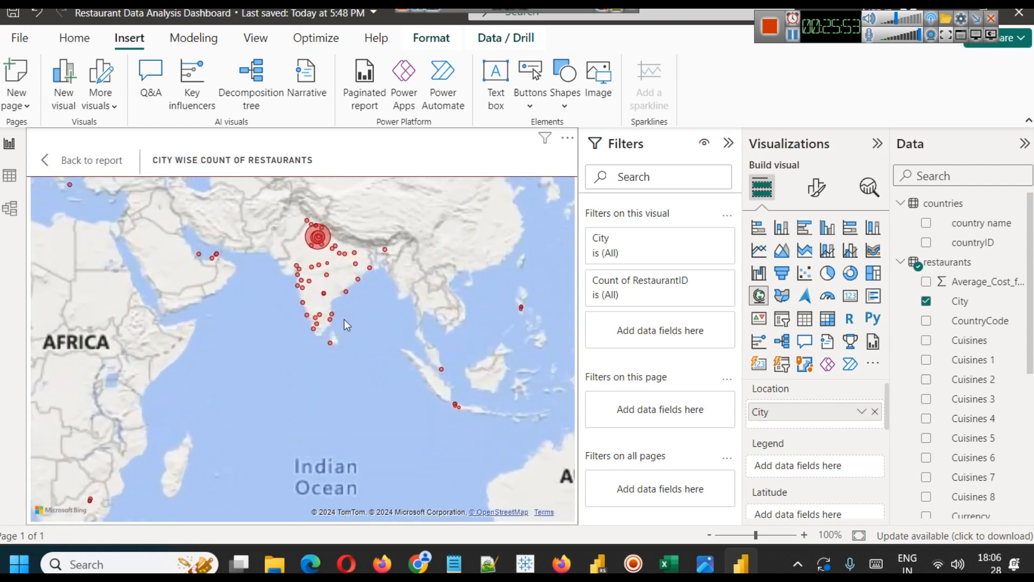
{"action": "mouse_move", "coordinate": [331, 243]}
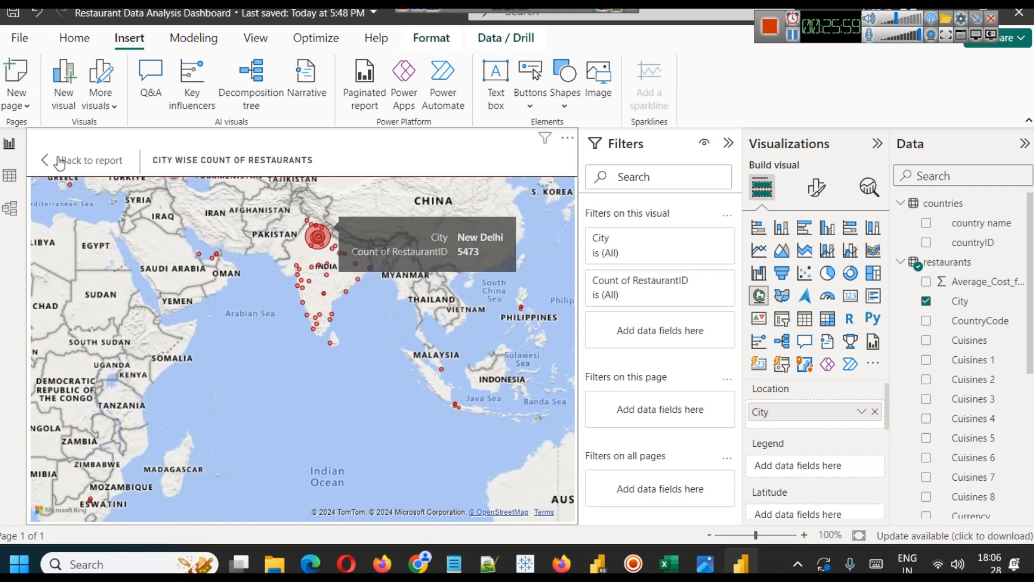
{"action": "left_click", "coordinate": [82, 160]}
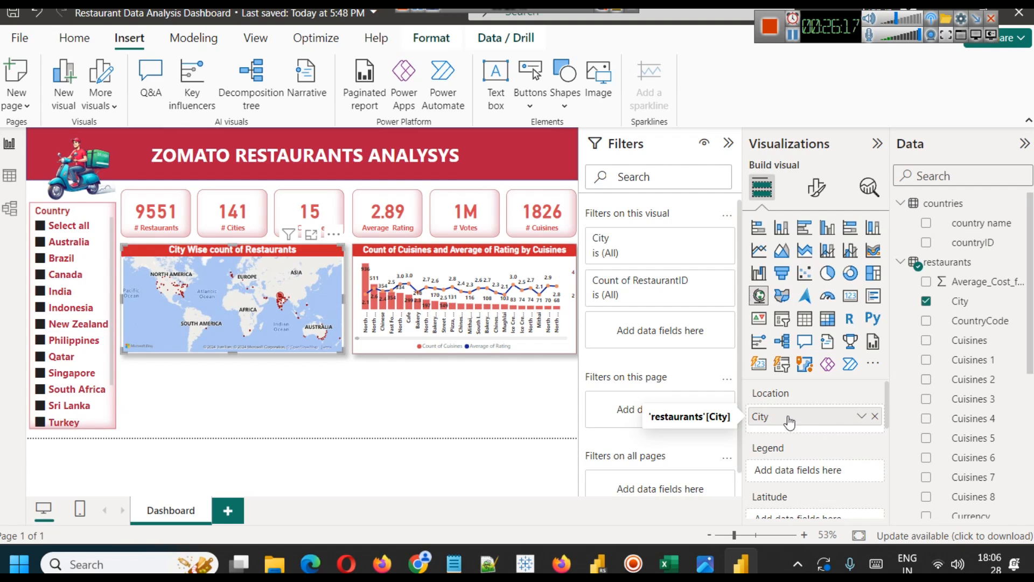
- Check the city map's bubble size field and filter the dashboard by India and Canada with the Country slicer
{"action": "scroll", "coordinate": [806, 446], "scroll_direction": "down", "scroll_amount": 3}
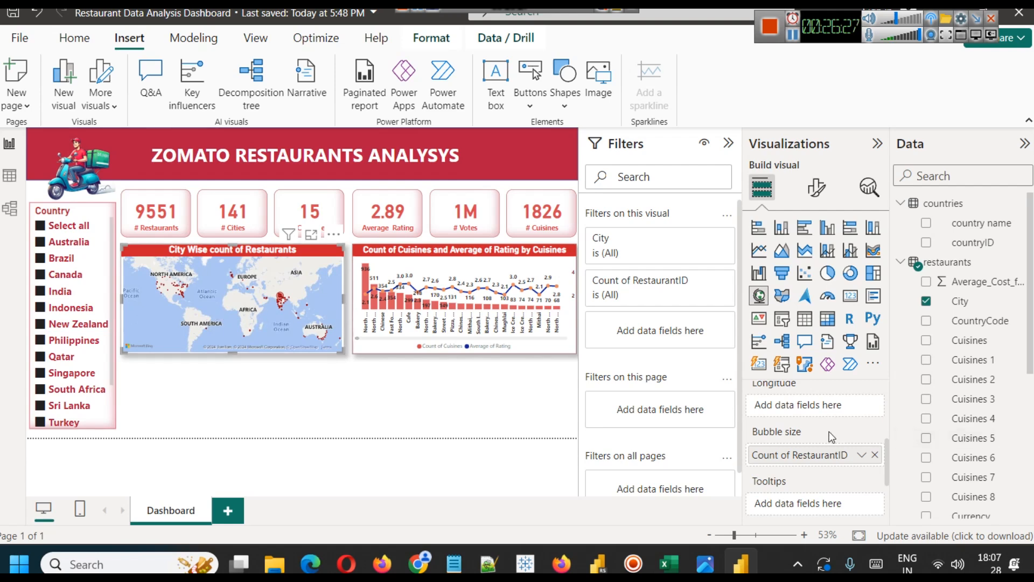
{"action": "left_click", "coordinate": [50, 229]}
{"action": "left_click", "coordinate": [59, 291]}
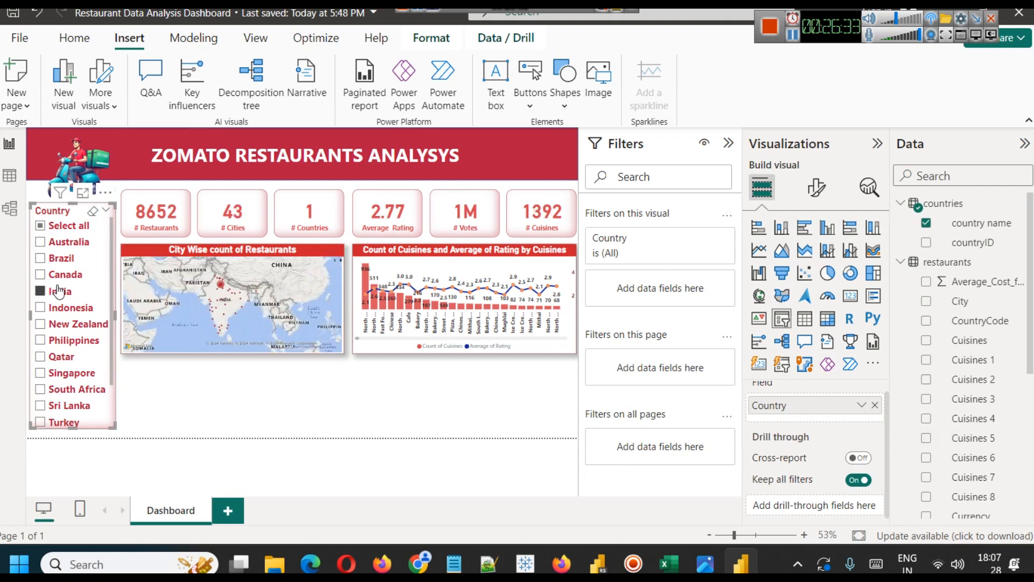
{"action": "left_click", "coordinate": [65, 276]}
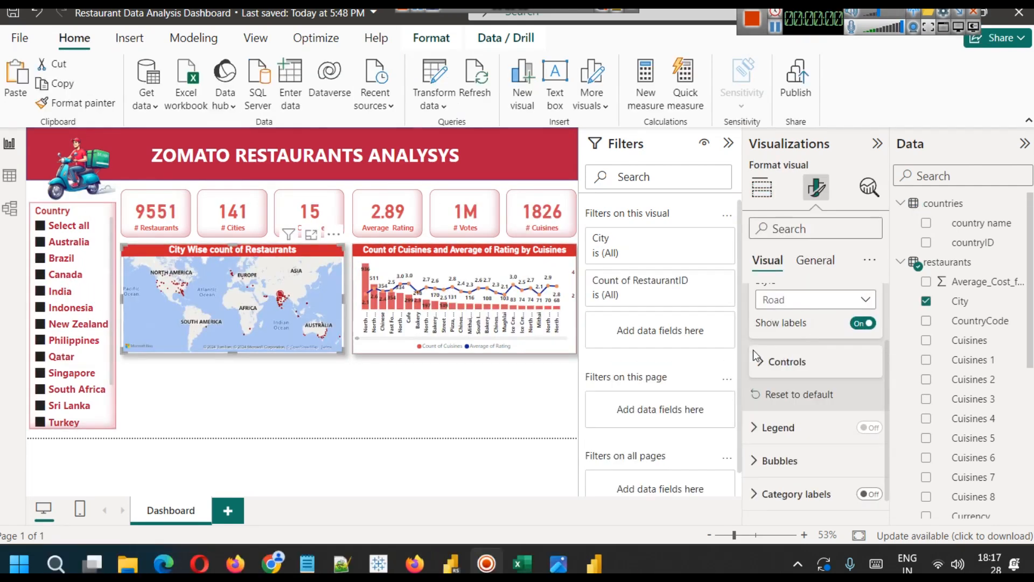
- Try the Grayscale, Light, Dark and Aerial styles on the city map
{"action": "left_click", "coordinate": [801, 300]}
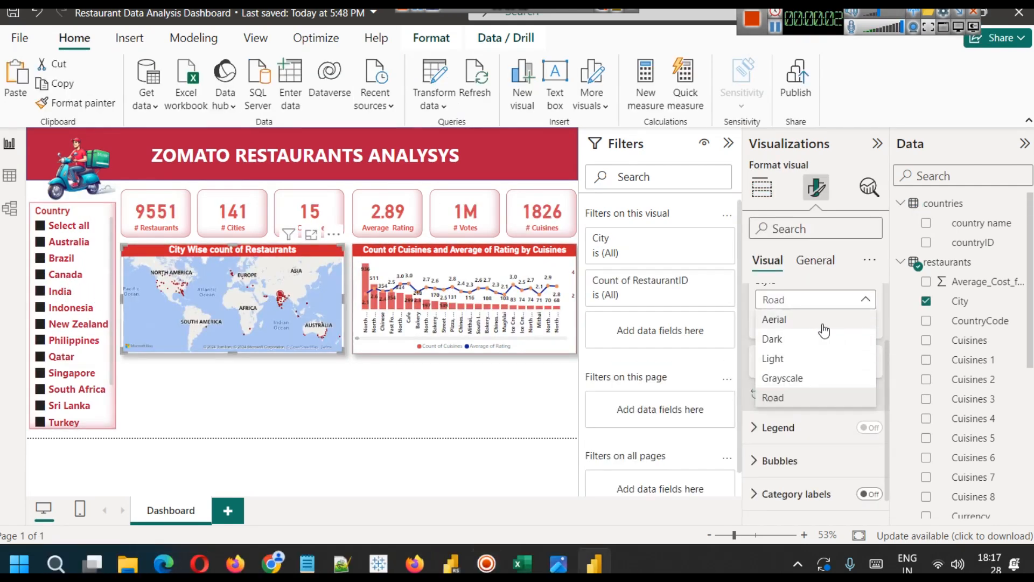
{"action": "left_click", "coordinate": [786, 378]}
{"action": "left_click", "coordinate": [797, 299]}
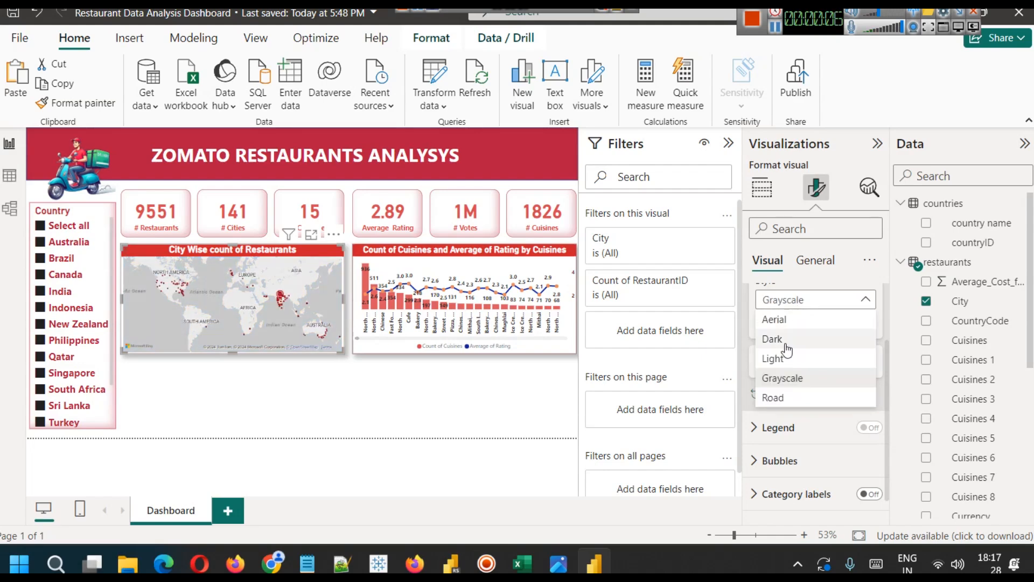
{"action": "left_click", "coordinate": [785, 359]}
{"action": "left_click", "coordinate": [797, 300]}
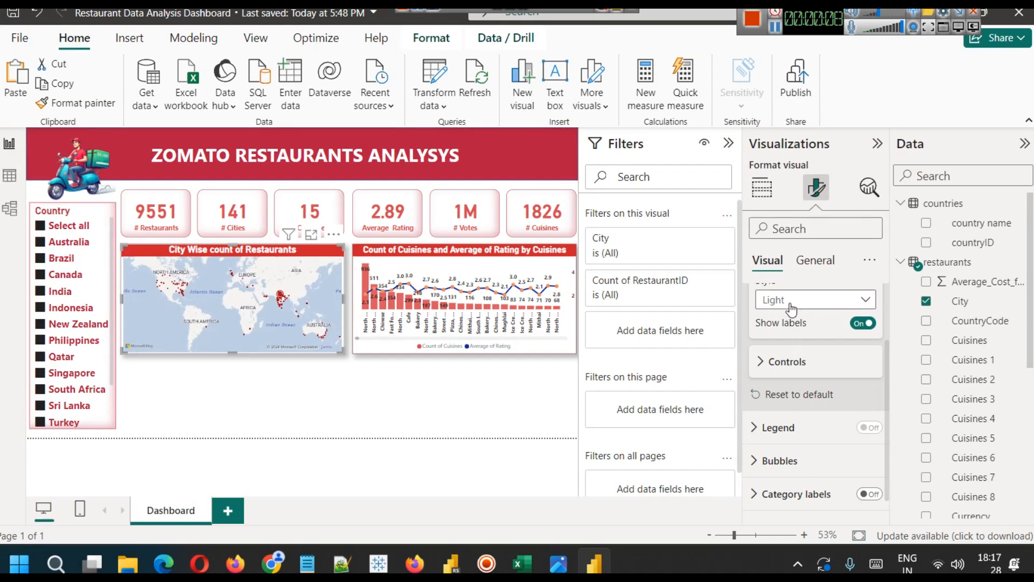
{"action": "left_click", "coordinate": [797, 341]}
{"action": "left_click", "coordinate": [788, 300]}
{"action": "left_click", "coordinate": [785, 322]}
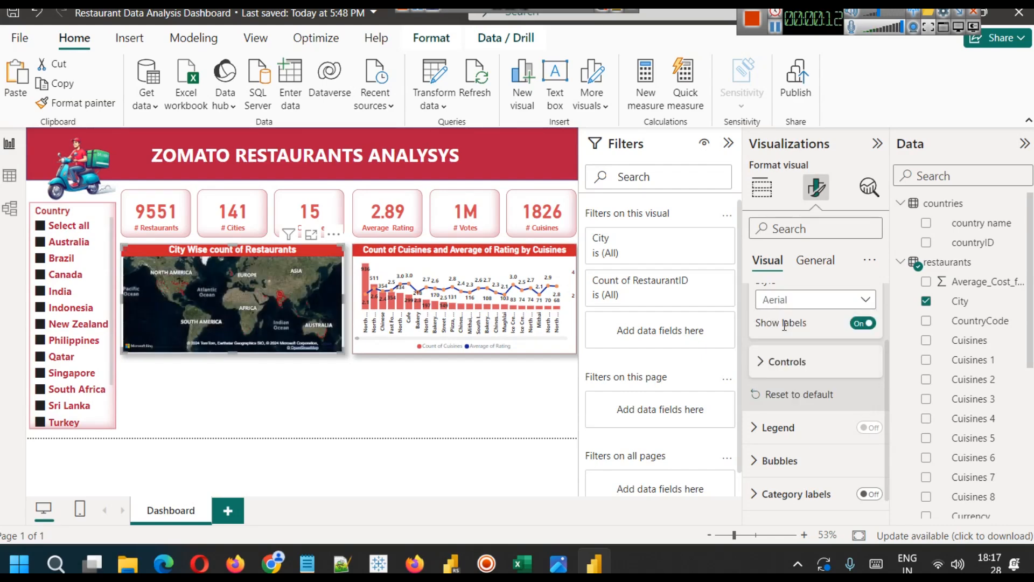
{"action": "left_click", "coordinate": [421, 401]}
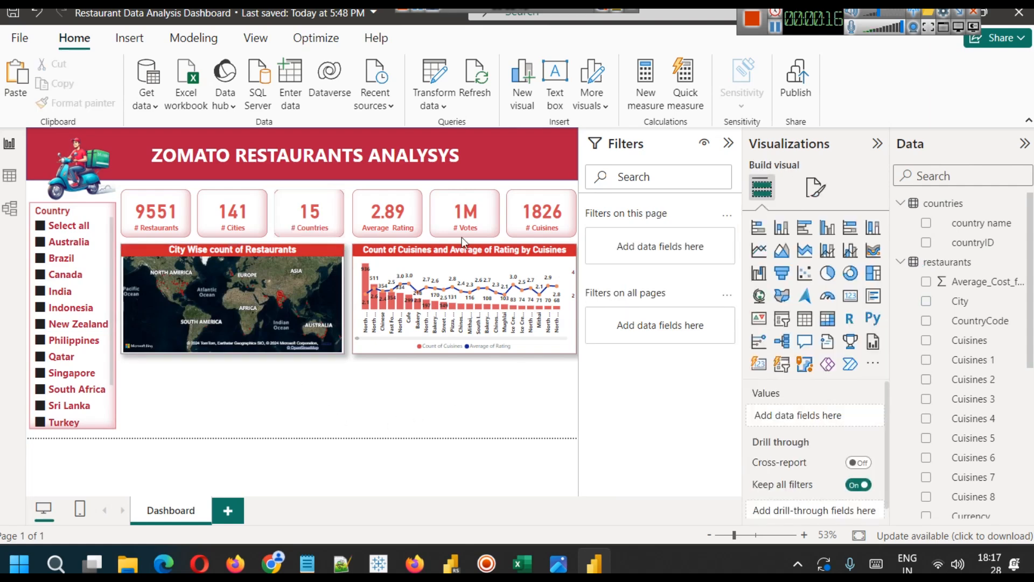
- Set the style of the City Wise count of Restaurants map to Grayscale
{"action": "left_click", "coordinate": [315, 312]}
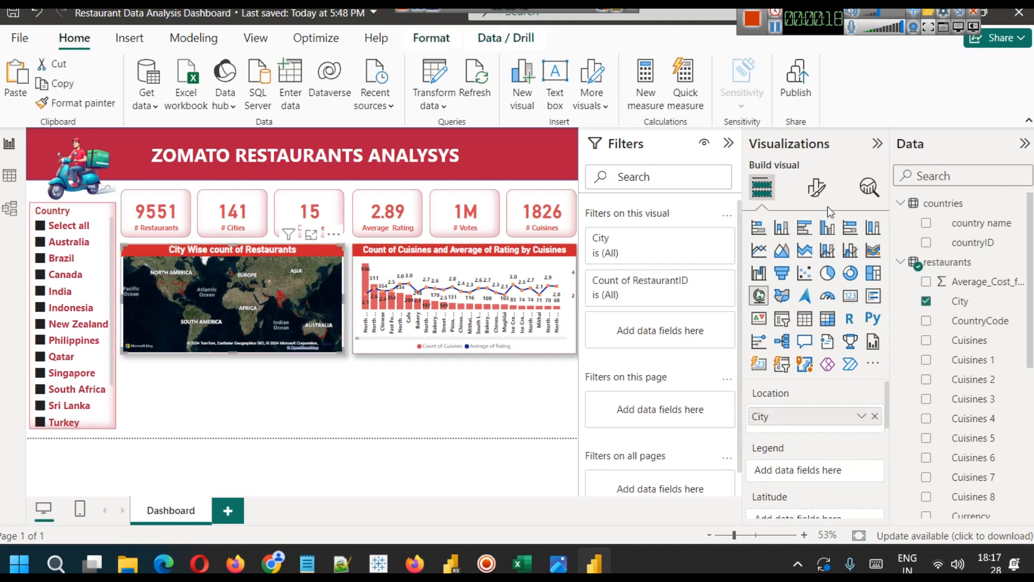
{"action": "left_click", "coordinate": [817, 187]}
{"action": "left_click", "coordinate": [795, 299]}
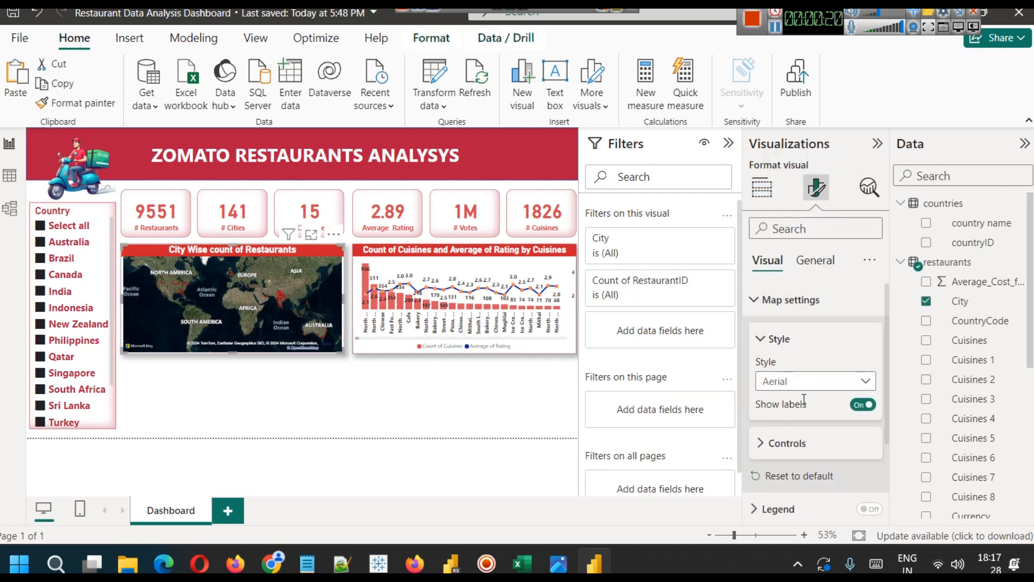
{"action": "left_click", "coordinate": [789, 381]}
{"action": "left_click", "coordinate": [777, 461]}
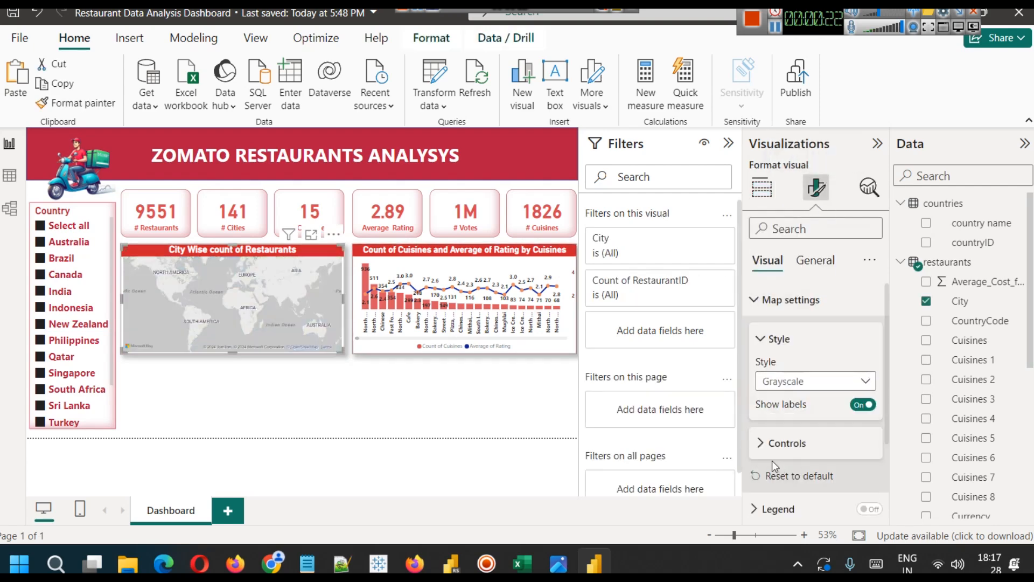
{"action": "left_click", "coordinate": [396, 411]}
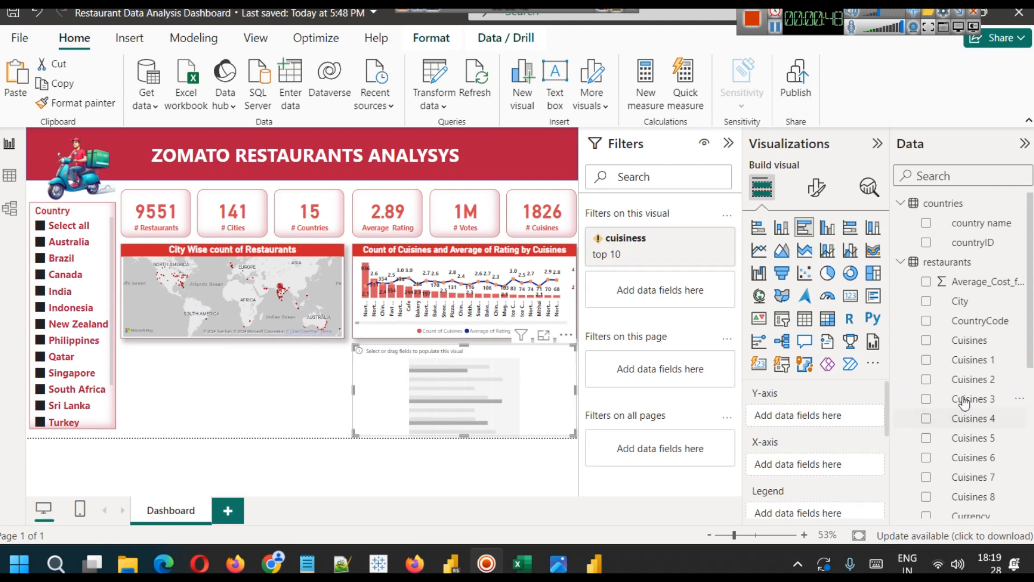
- Assign Cuisines to the empty bar chart's Y-axis and count of RestaurantID to its X-axis, and remove the invalid cuisiness top 10 filter
{"action": "left_click_drag", "start_coordinate": [969, 340], "coordinate": [816, 416]}
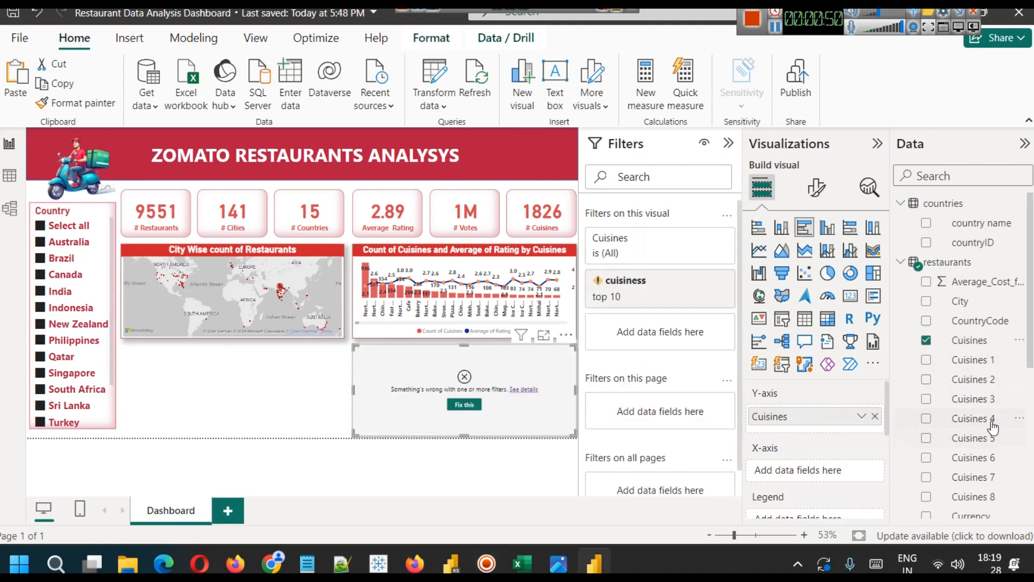
{"action": "scroll", "coordinate": [991, 426], "scroll_direction": "down", "scroll_amount": 5}
{"action": "scroll", "coordinate": [990, 426], "scroll_direction": "down", "scroll_amount": 2}
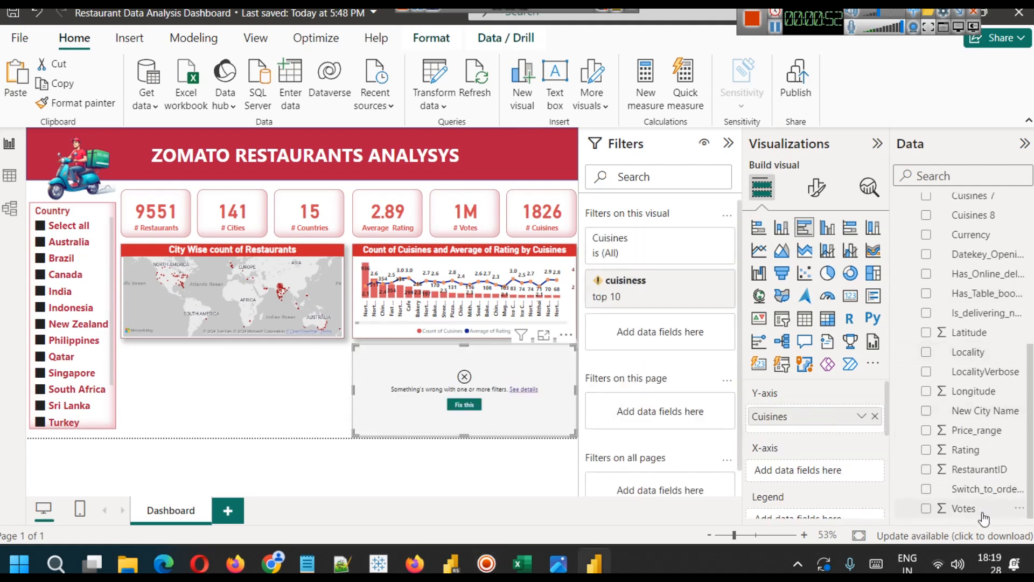
{"action": "left_click_drag", "start_coordinate": [988, 476], "coordinate": [813, 471]}
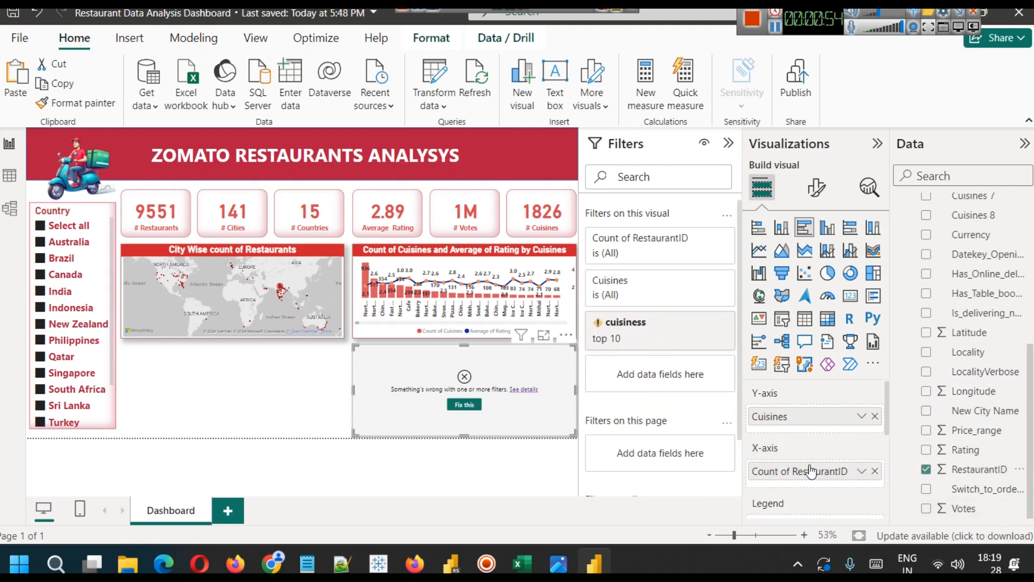
{"action": "left_click", "coordinate": [703, 323]}
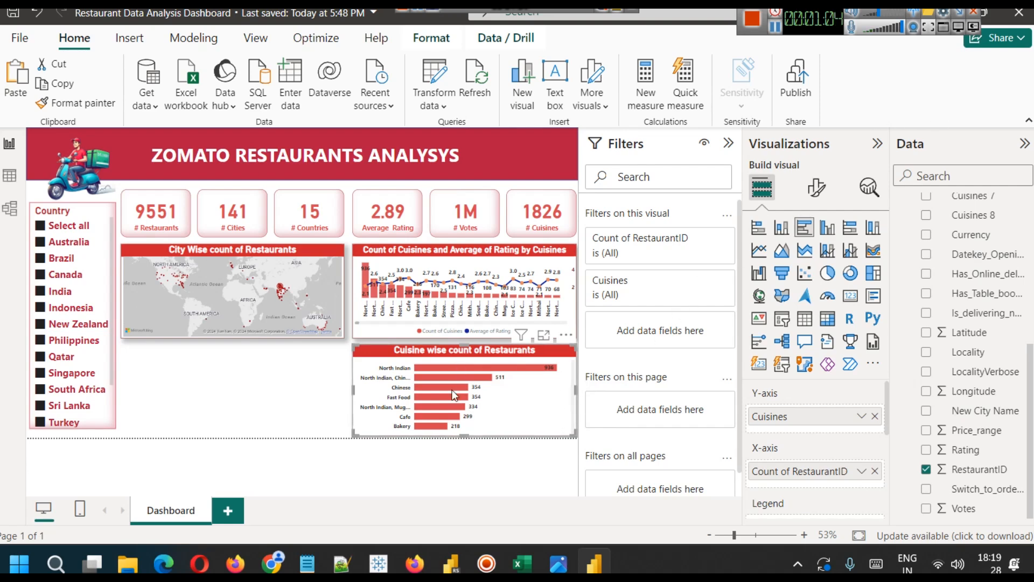
- Examine the restaurant counts per cuisine throughout the Cuisine wise count of Restaurants bar chart
{"action": "mouse_move", "coordinate": [532, 376]}
{"action": "mouse_move", "coordinate": [450, 377]}
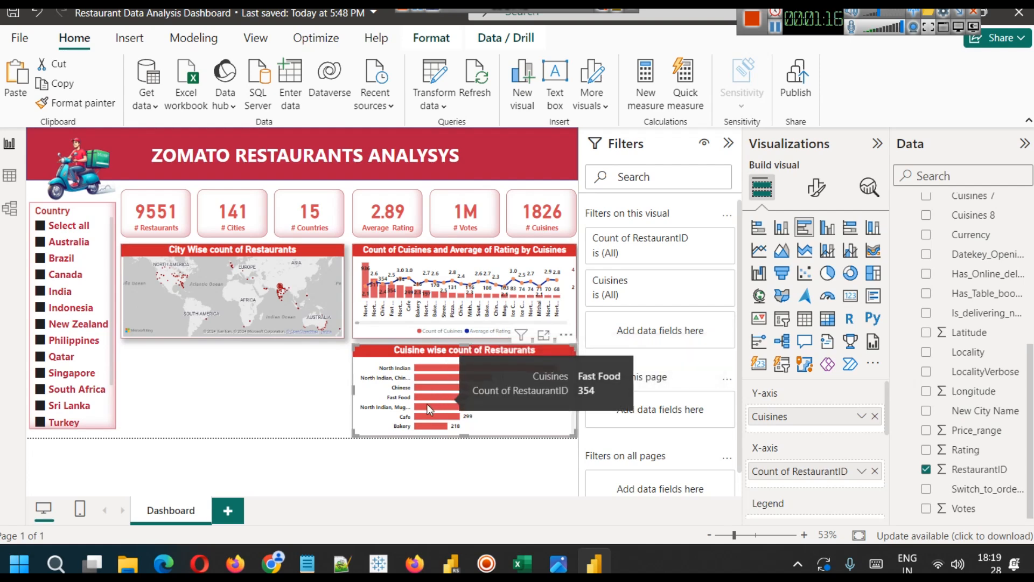
{"action": "mouse_move", "coordinate": [428, 409]}
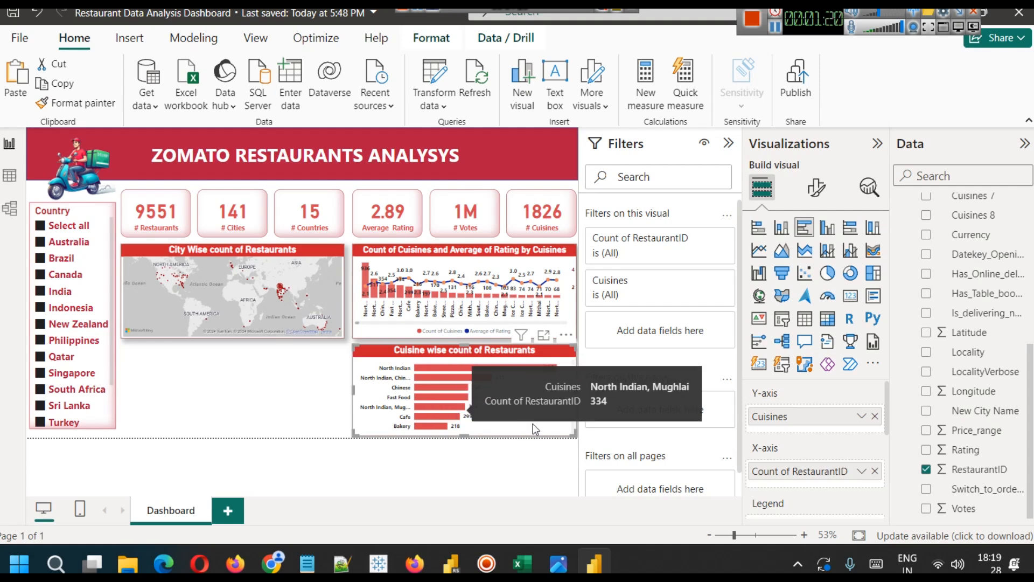
{"action": "scroll", "coordinate": [483, 380], "scroll_direction": "down", "scroll_amount": 5}
{"action": "scroll", "coordinate": [485, 383], "scroll_direction": "down", "scroll_amount": 10}
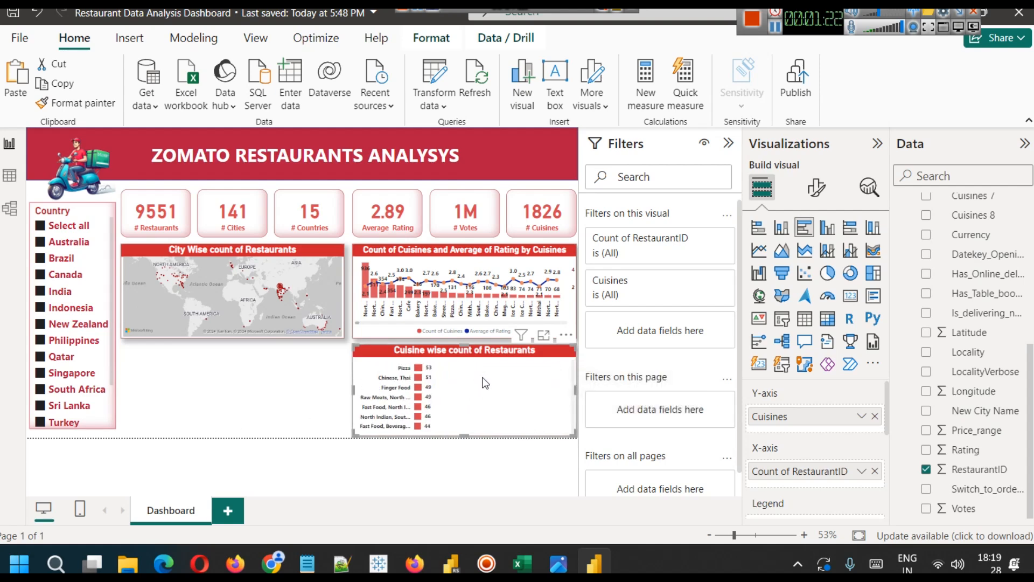
{"action": "scroll", "coordinate": [484, 383], "scroll_direction": "down", "scroll_amount": 10}
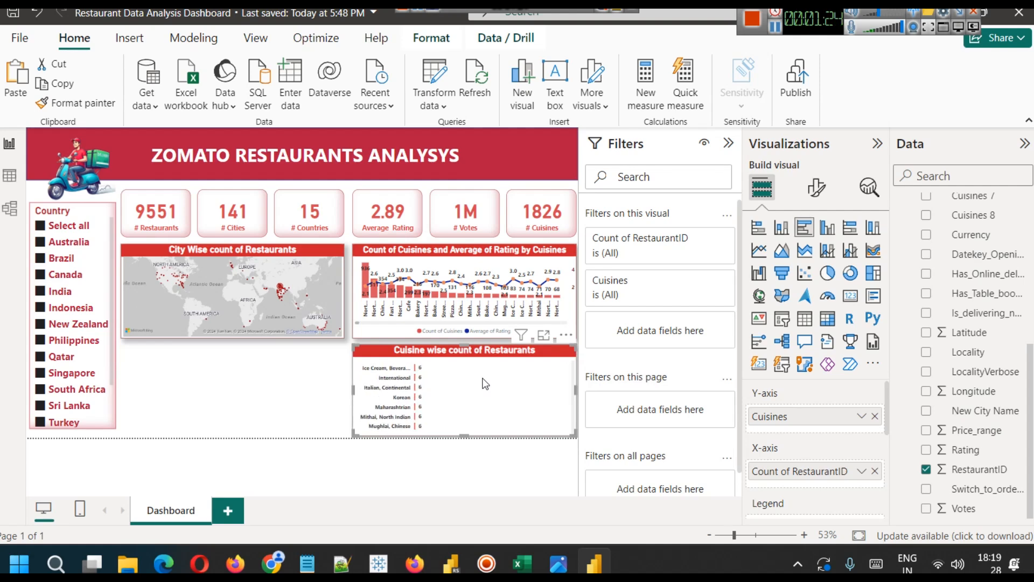
{"action": "scroll", "coordinate": [472, 381], "scroll_direction": "down", "scroll_amount": 10}
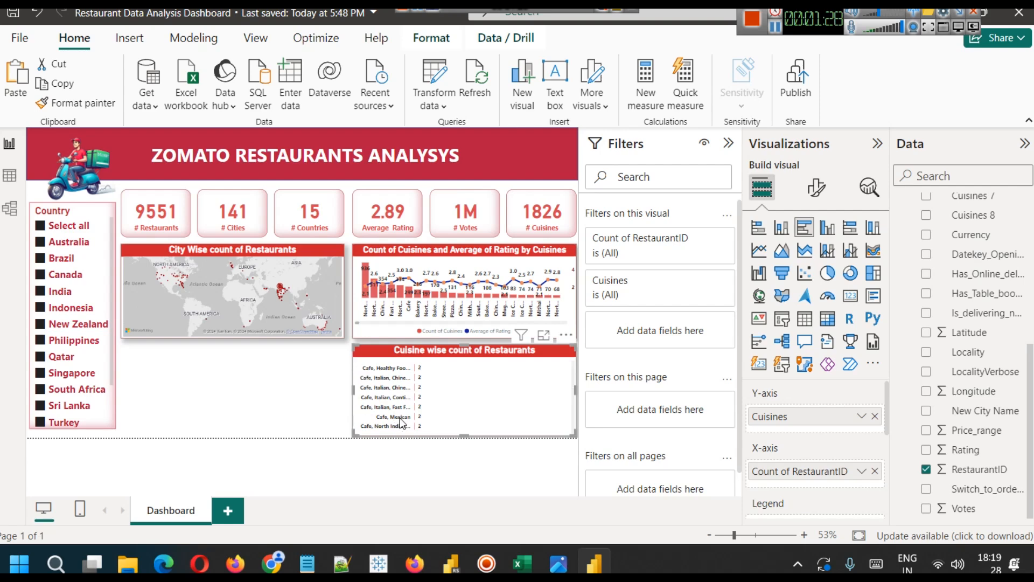
{"action": "scroll", "coordinate": [419, 421], "scroll_direction": "down", "scroll_amount": 10}
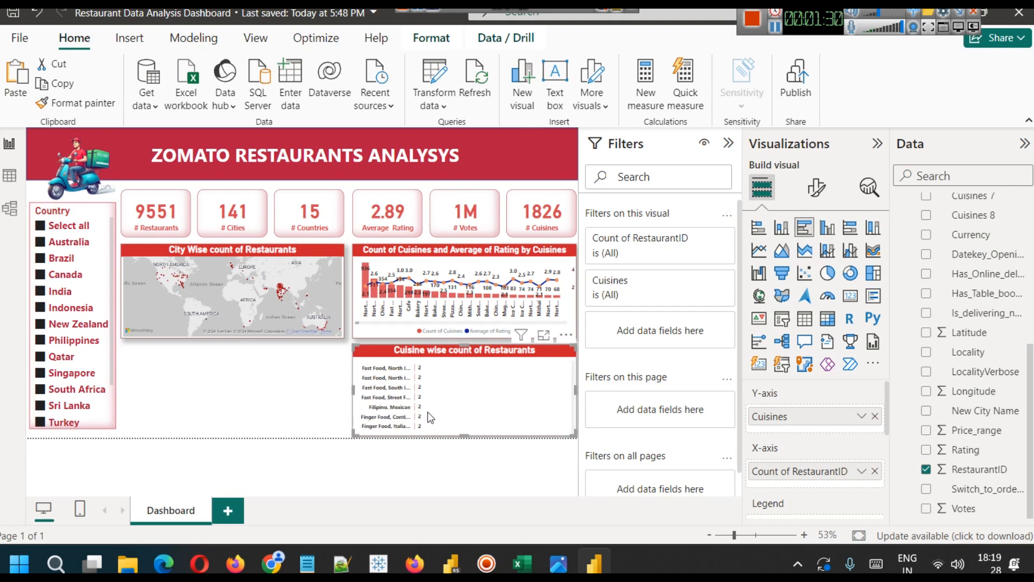
{"action": "scroll", "coordinate": [515, 418], "scroll_direction": "up", "scroll_amount": 3}
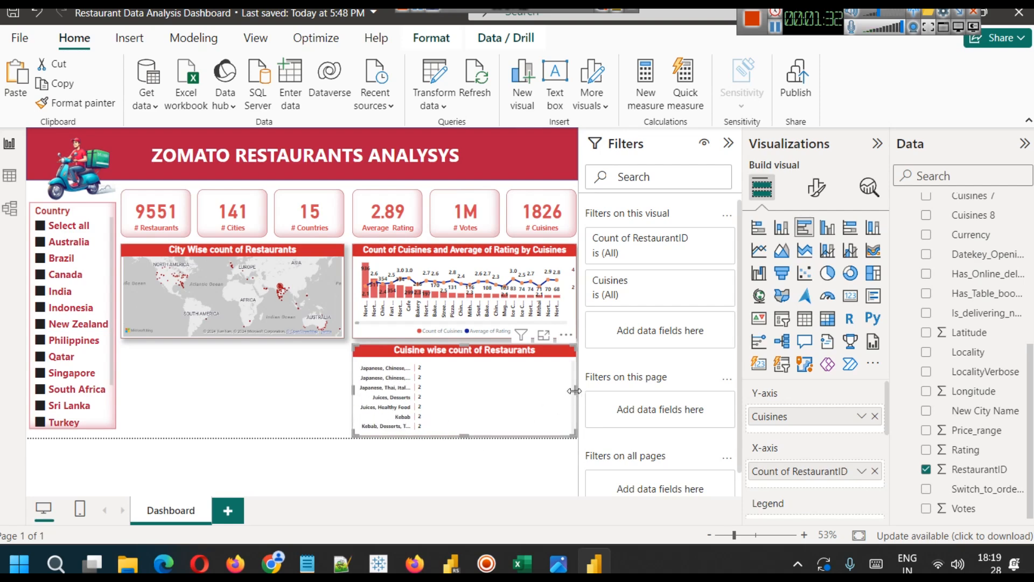
{"action": "left_click_drag", "start_coordinate": [574, 392], "coordinate": [574, 376]}
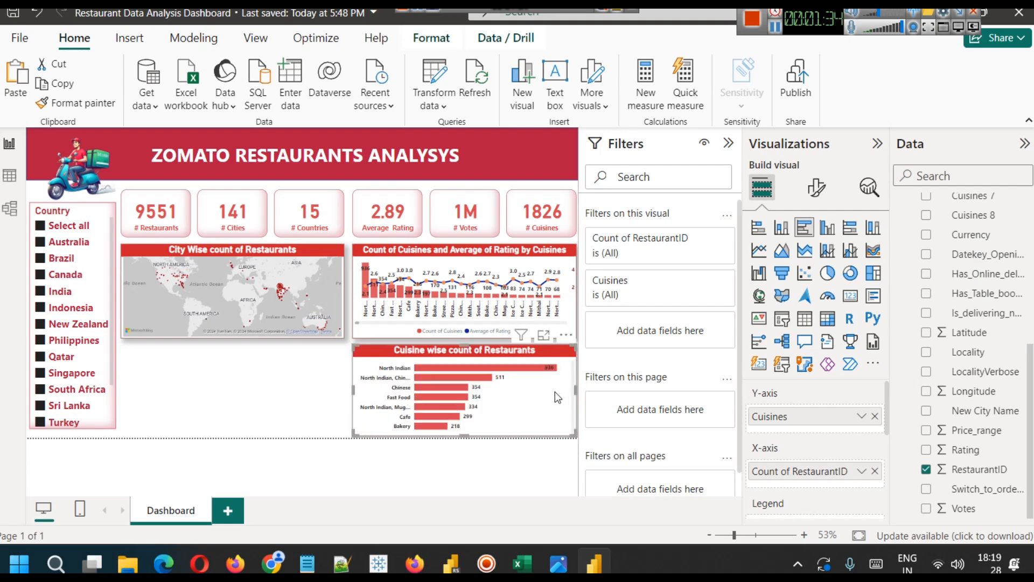
{"action": "left_click", "coordinate": [274, 381]}
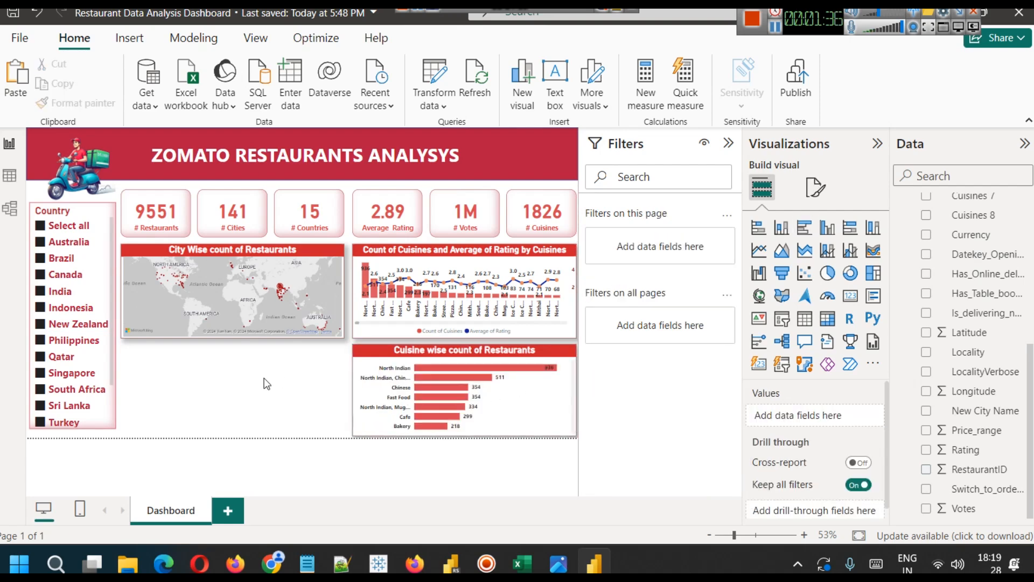
- Clear all countries in the Country slicer and filter the dashboard to Sri Lanka only
{"action": "scroll", "coordinate": [81, 359], "scroll_direction": "down", "scroll_amount": 3}
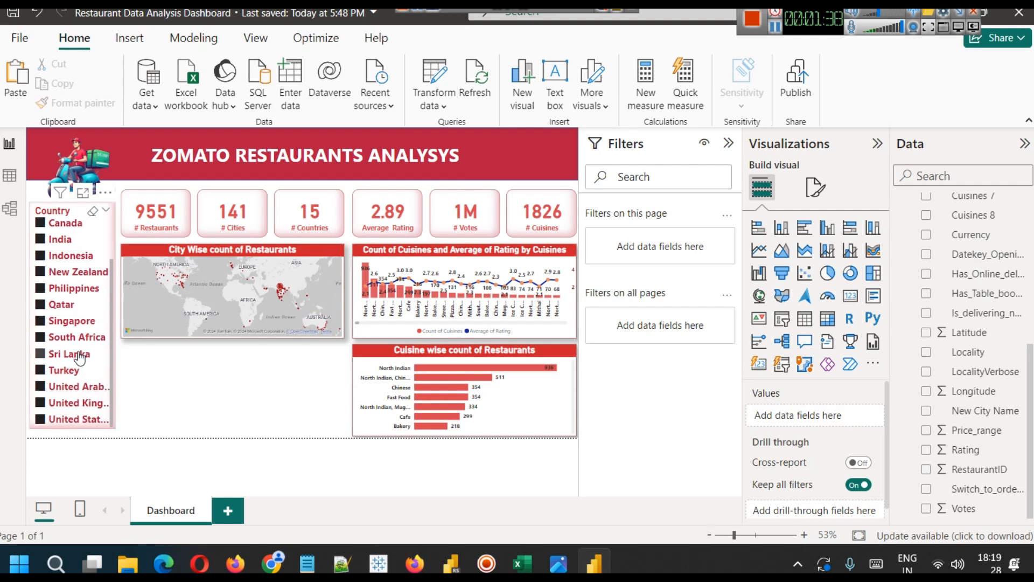
{"action": "left_click", "coordinate": [65, 372]}
{"action": "left_click", "coordinate": [65, 372]}
{"action": "scroll", "coordinate": [46, 265], "scroll_direction": "up", "scroll_amount": 3}
{"action": "left_click", "coordinate": [57, 227]}
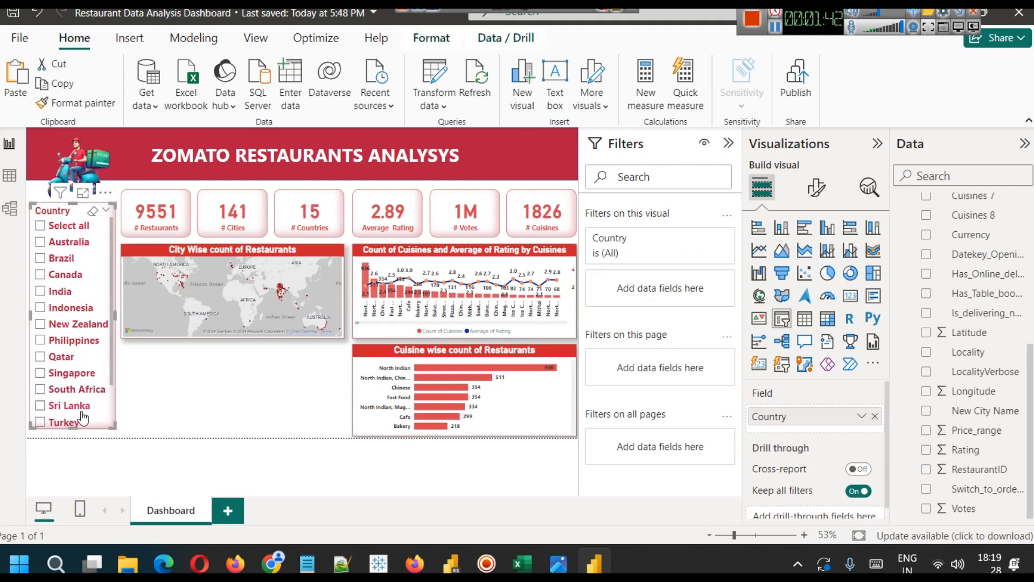
{"action": "scroll", "coordinate": [80, 415], "scroll_direction": "down", "scroll_amount": 3}
{"action": "left_click", "coordinate": [65, 355]}
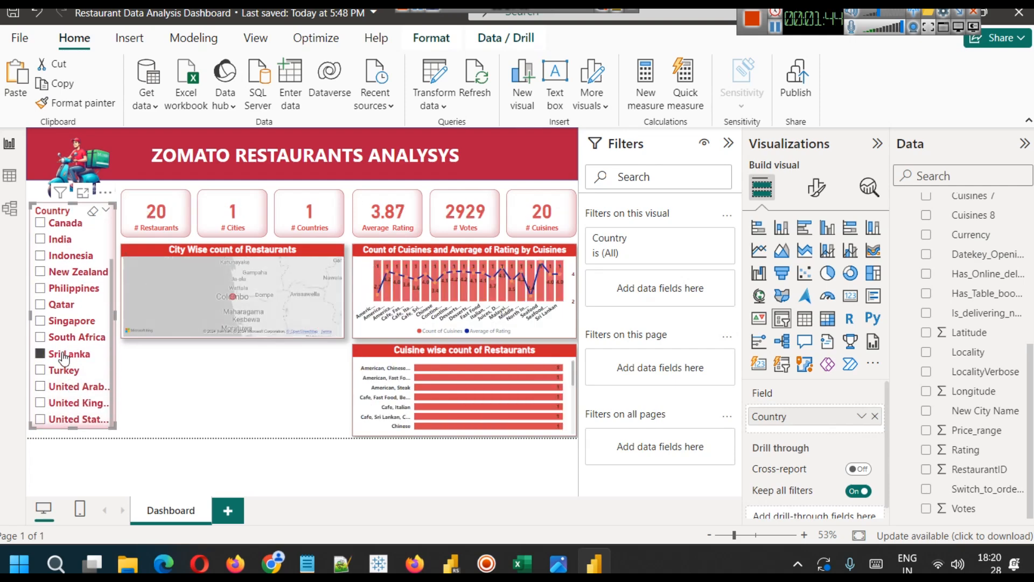
- Filter the dashboard to South Africa only in the Country slicer and examine the resulting charts
{"action": "left_click", "coordinate": [67, 337]}
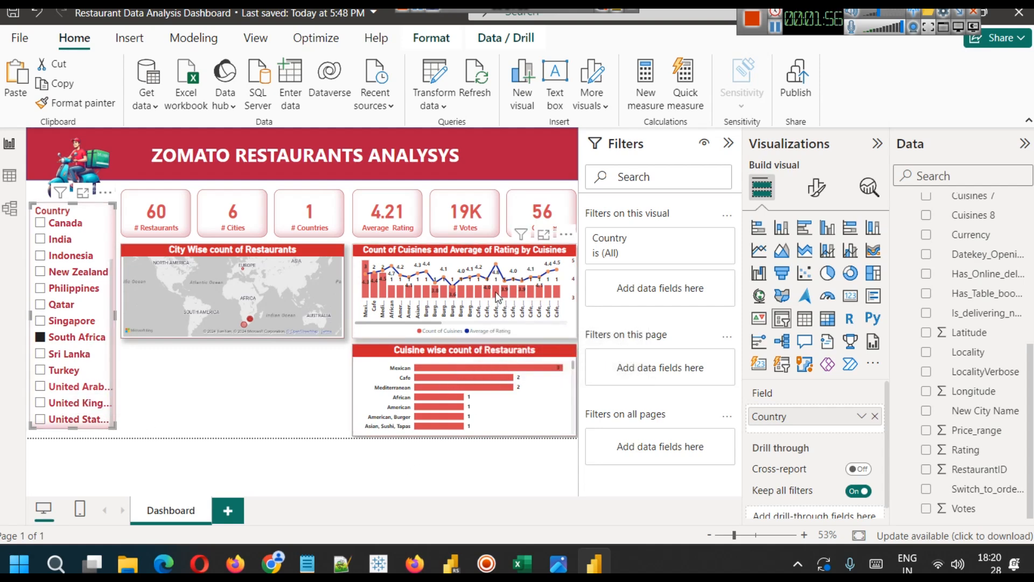
{"action": "mouse_move", "coordinate": [497, 297]}
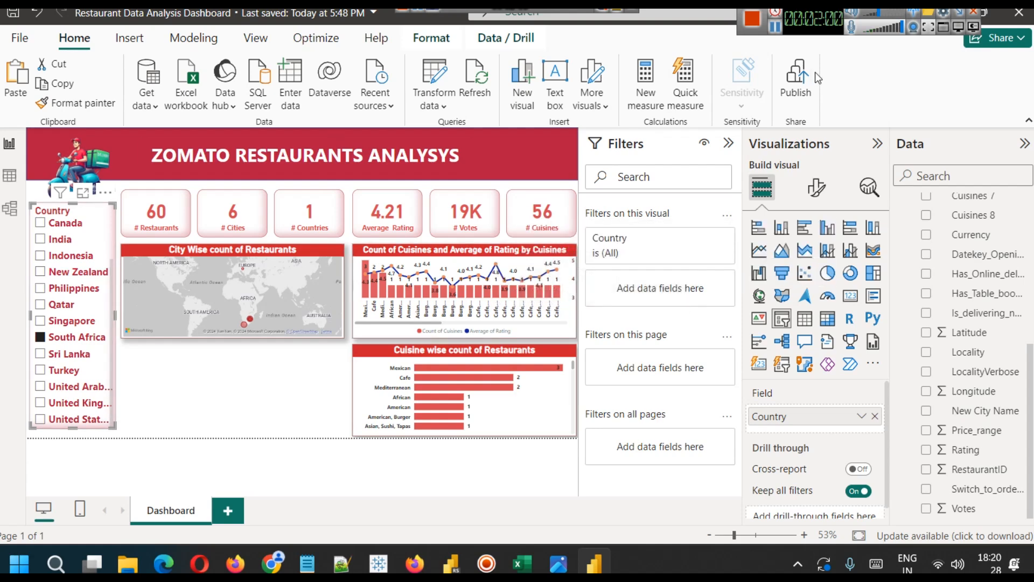
{"action": "left_click", "coordinate": [779, 31]}
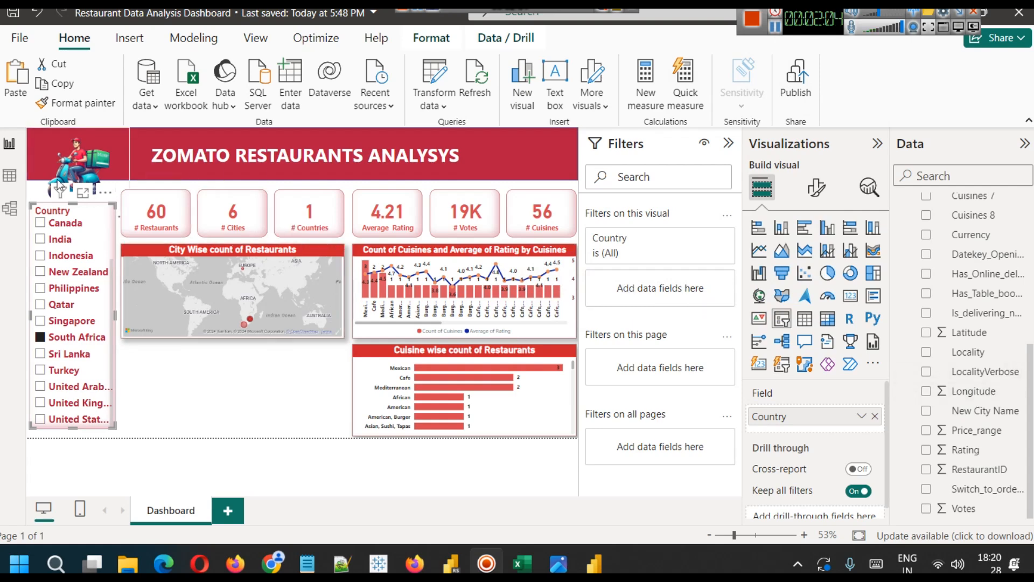
- Examine the booking, online delivery and order columns of the restaurants table data, and return to the Dashboard report
{"action": "left_click", "coordinate": [9, 176]}
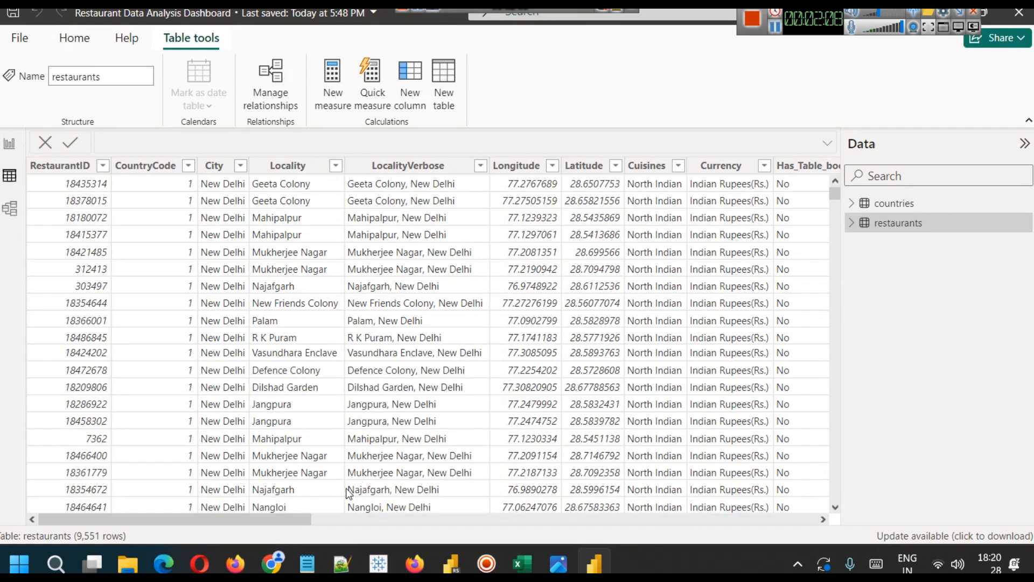
{"action": "left_click_drag", "start_coordinate": [289, 516], "coordinate": [464, 531]}
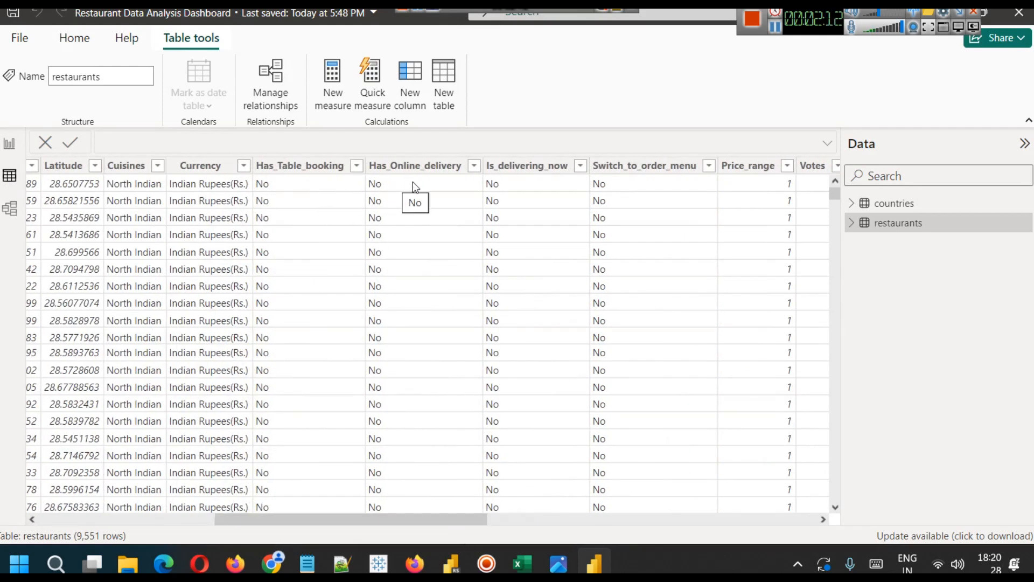
{"action": "left_click", "coordinate": [9, 143]}
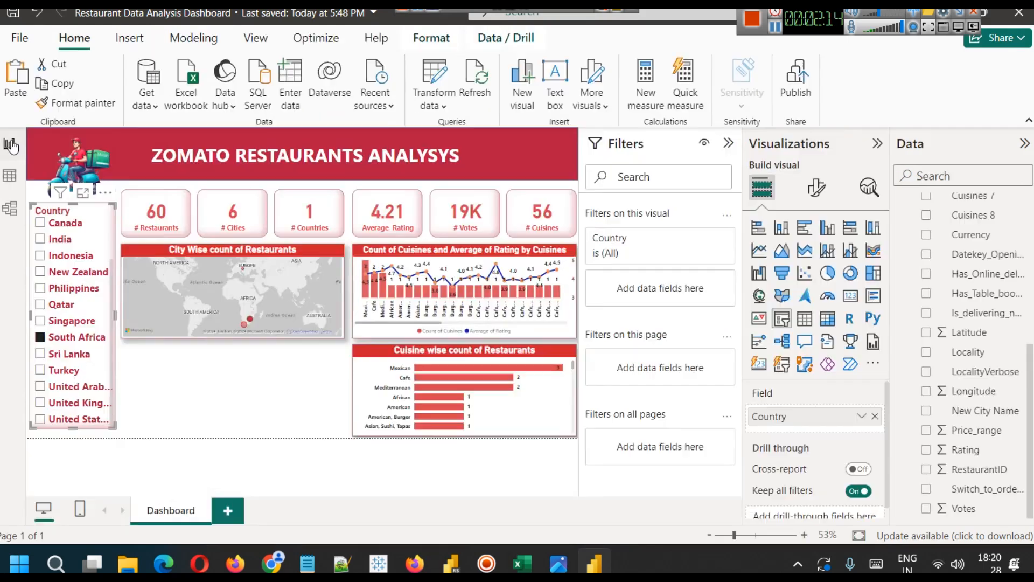
- Add an empty pie chart below the city map and narrow it to about half the map's width, keeping the Country slicer unconverted
{"action": "left_click", "coordinate": [834, 276]}
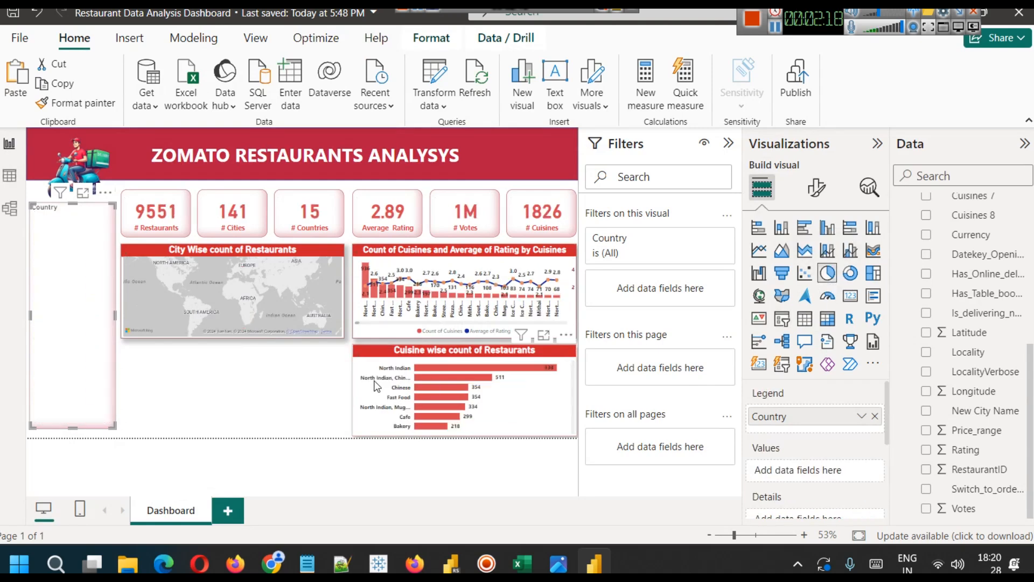
{"action": "key", "text": "ctrl+z"}
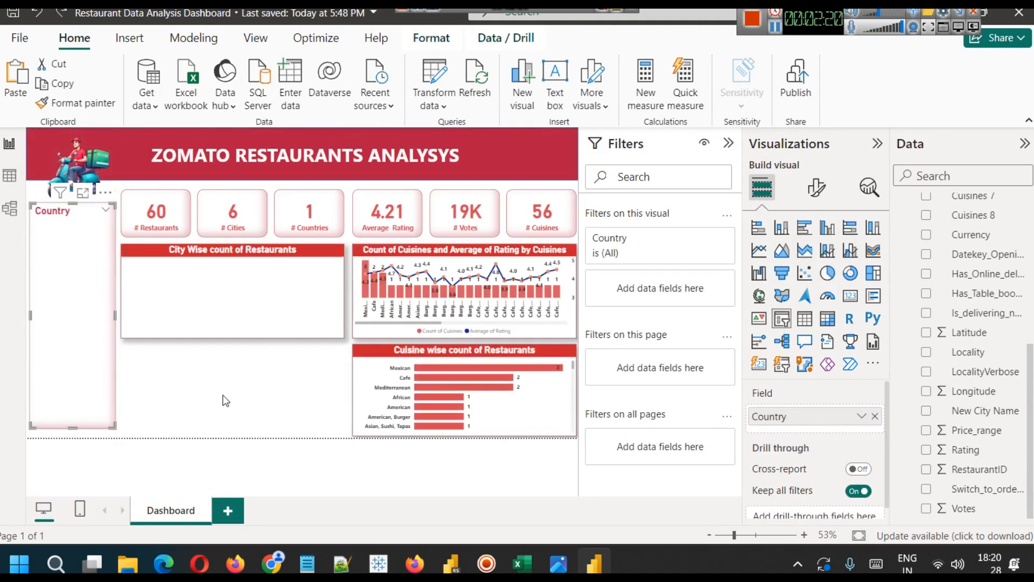
{"action": "left_click", "coordinate": [828, 273]}
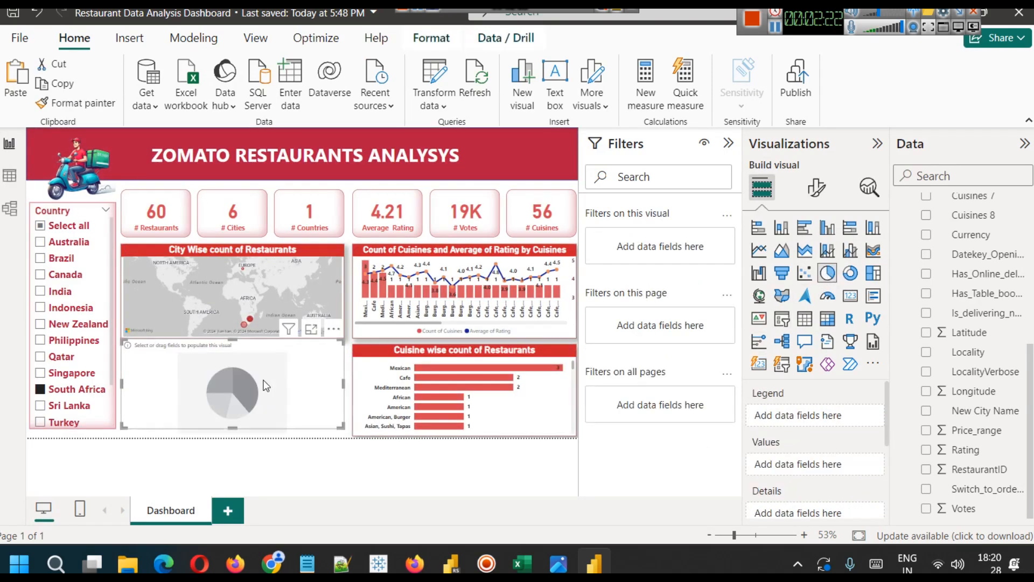
{"action": "left_click_drag", "start_coordinate": [345, 383], "coordinate": [225, 395]}
{"action": "left_click_drag", "start_coordinate": [191, 404], "coordinate": [196, 404]}
{"action": "left_click", "coordinate": [253, 393]}
{"action": "left_click", "coordinate": [219, 381]}
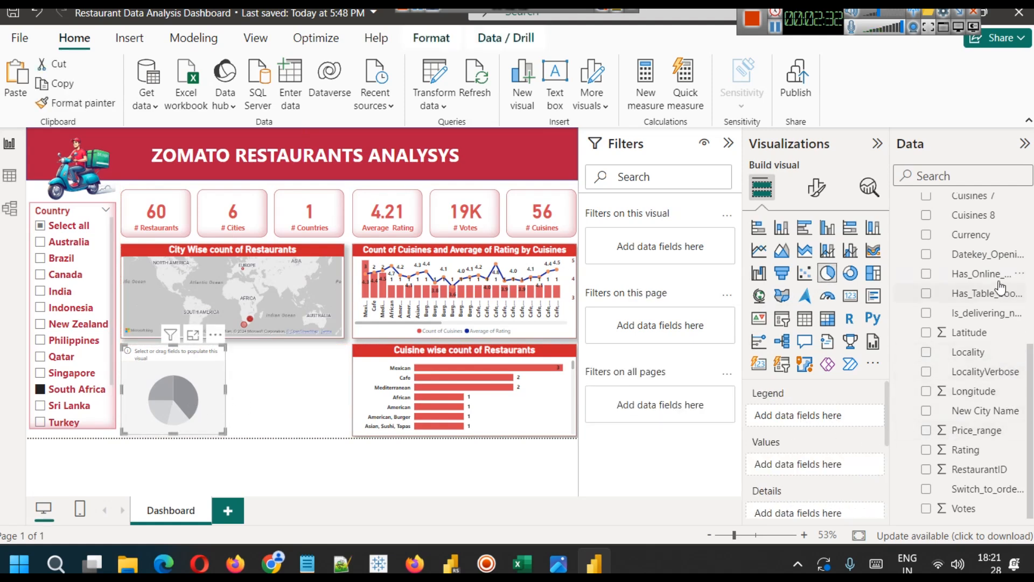
- Assign Has_Online_delivery to the legend of the new pie chart
{"action": "left_click_drag", "start_coordinate": [990, 274], "coordinate": [853, 413]}
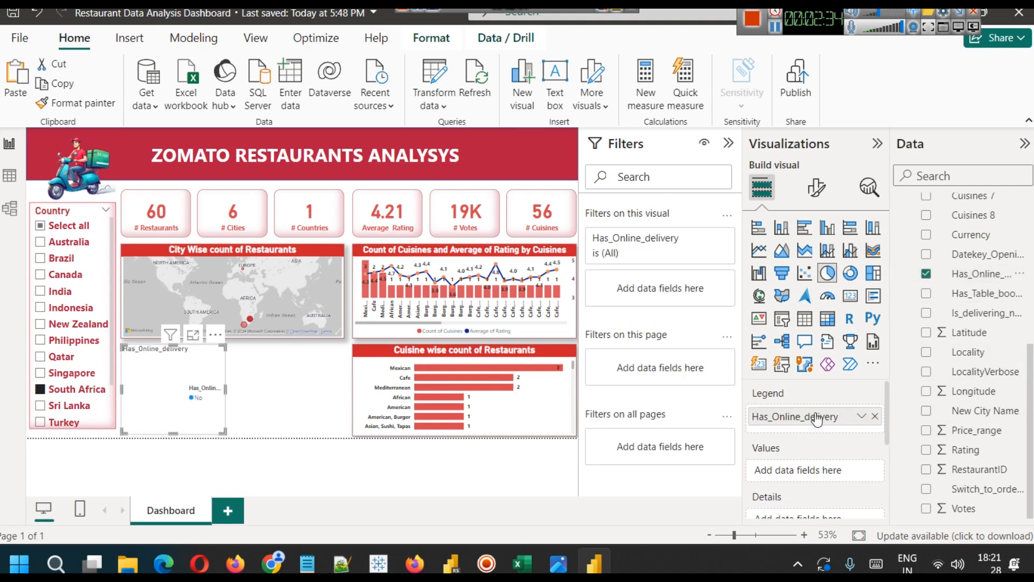
{"action": "left_click", "coordinate": [860, 417]}
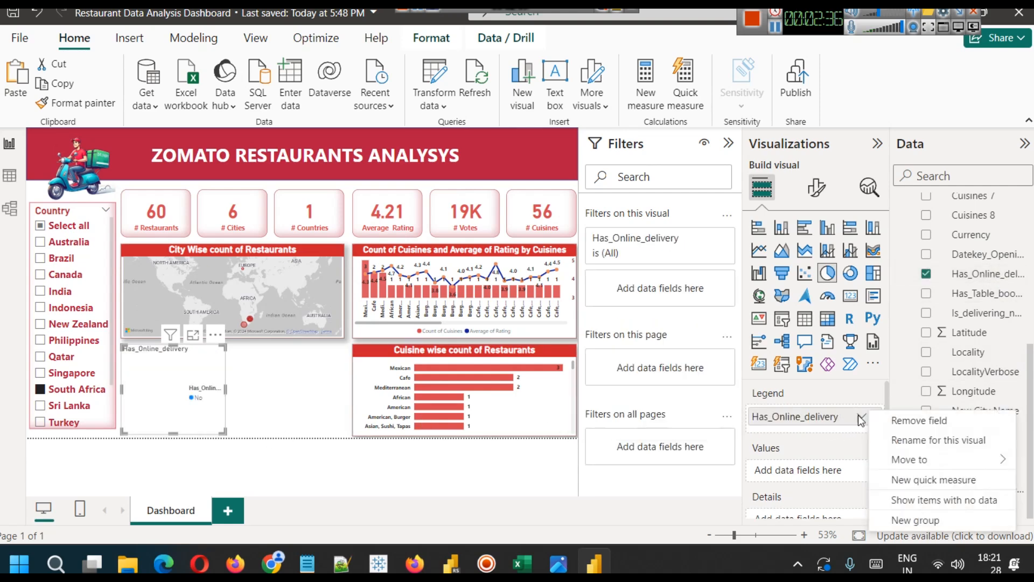
{"action": "left_click", "coordinate": [856, 430]}
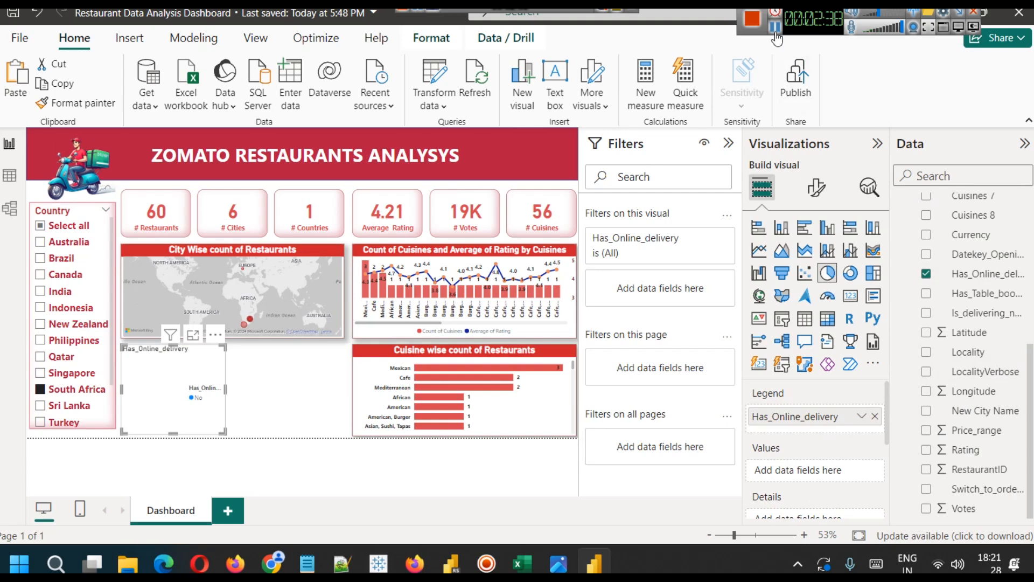
- Select all countries in the Country slicer and assign the count of RestaurantID to the pie chart's values
{"action": "left_click", "coordinate": [54, 229]}
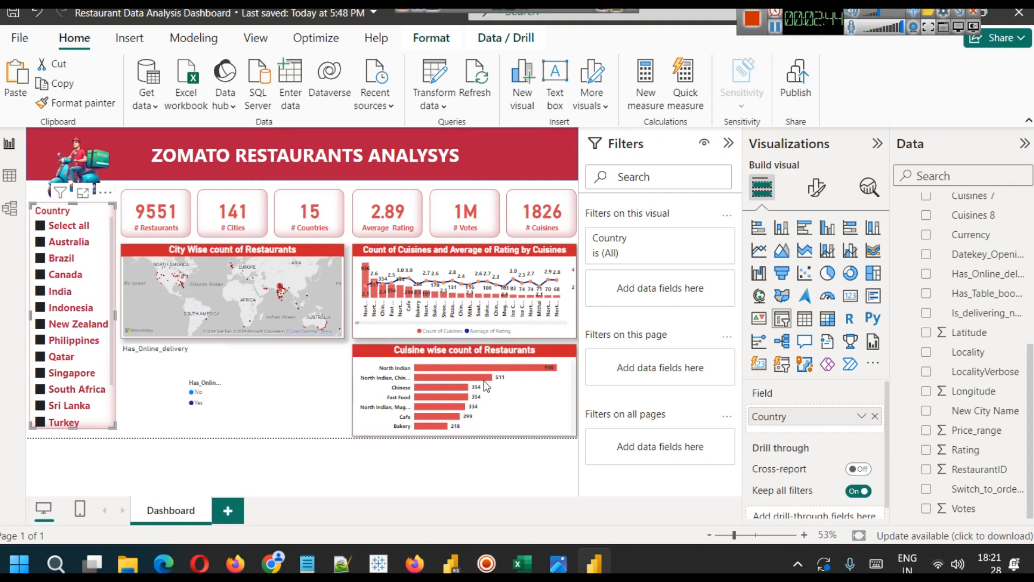
{"action": "left_click", "coordinate": [201, 363]}
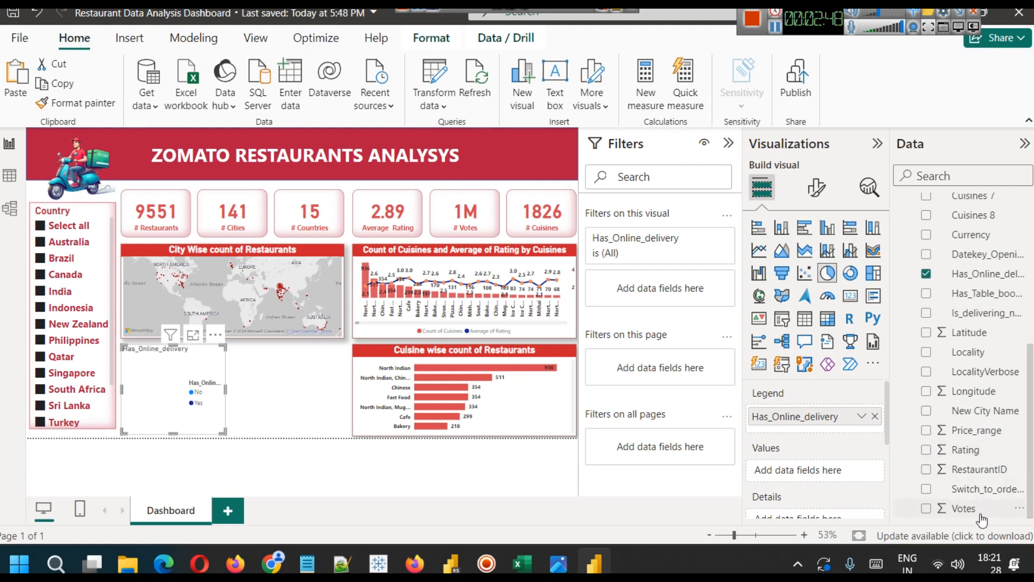
{"action": "left_click_drag", "start_coordinate": [979, 471], "coordinate": [814, 471]}
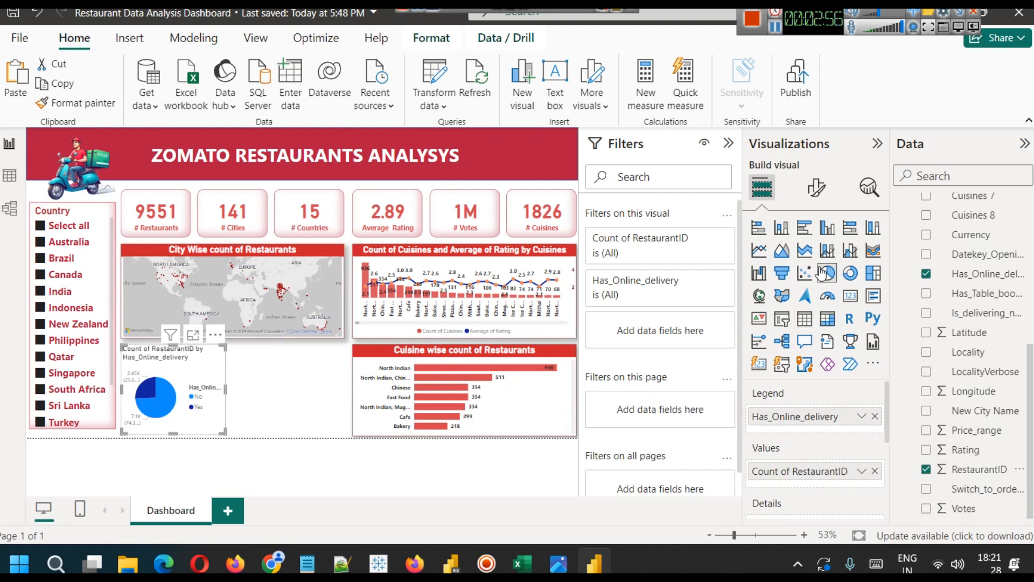
- Replace "Count of" with "#" at the start of the pie chart's title text
{"action": "left_click", "coordinate": [825, 194]}
{"action": "left_click", "coordinate": [815, 260]}
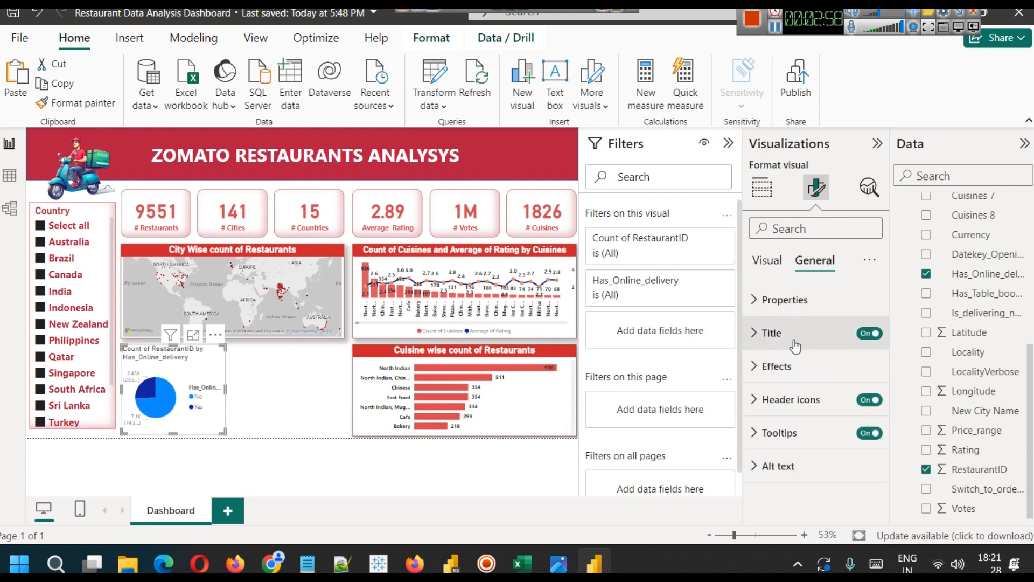
{"action": "left_click", "coordinate": [793, 345]}
{"action": "left_click", "coordinate": [799, 414]}
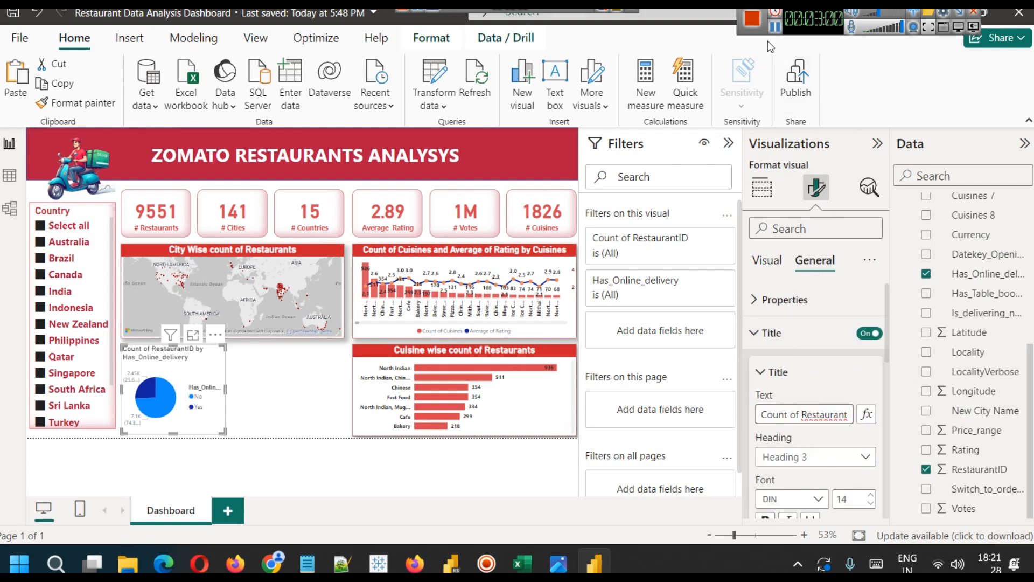
{"action": "left_click_drag", "start_coordinate": [824, 415], "coordinate": [766, 415]}
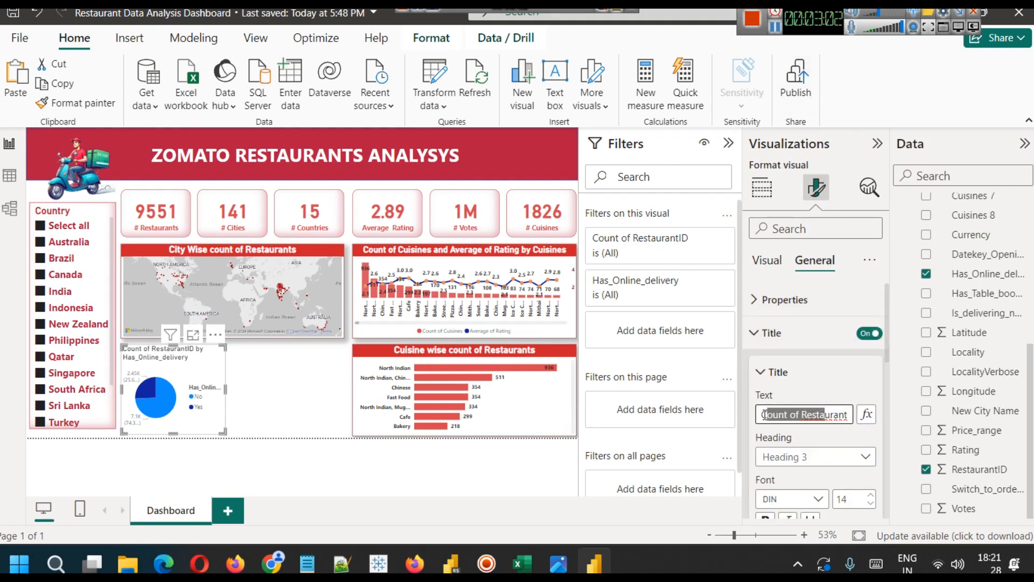
{"action": "key", "text": "BackSpace"}
{"action": "key", "text": "ctrl+z"}
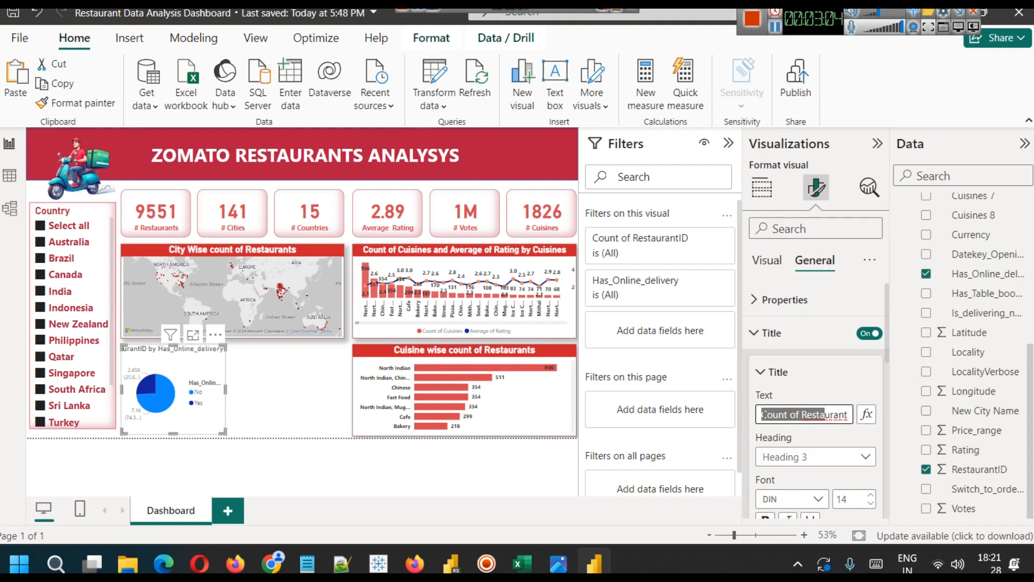
{"action": "left_click", "coordinate": [764, 414]}
{"action": "left_click_drag", "start_coordinate": [763, 414], "coordinate": [799, 414]}
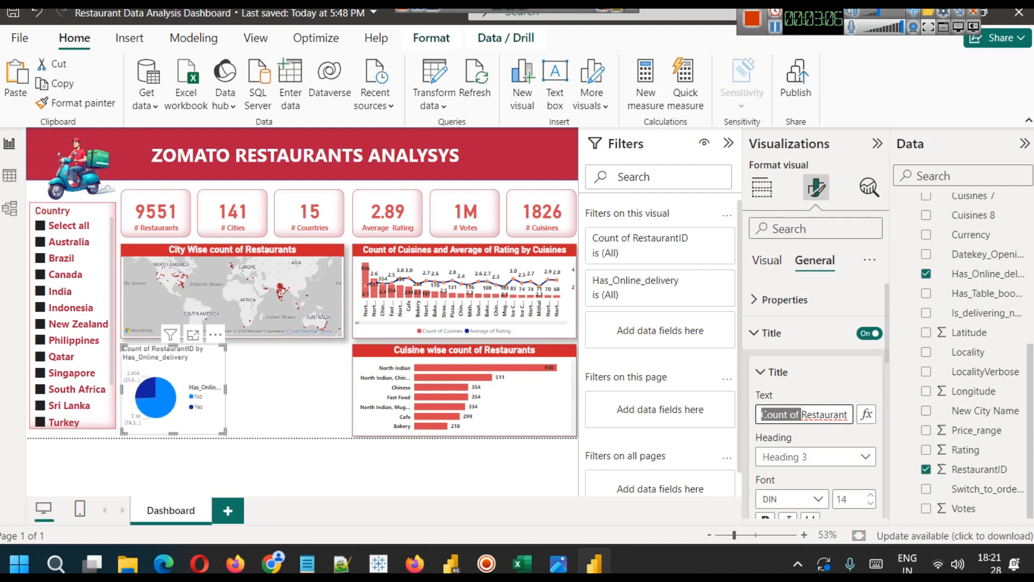
{"action": "key", "text": "BackSpace"}
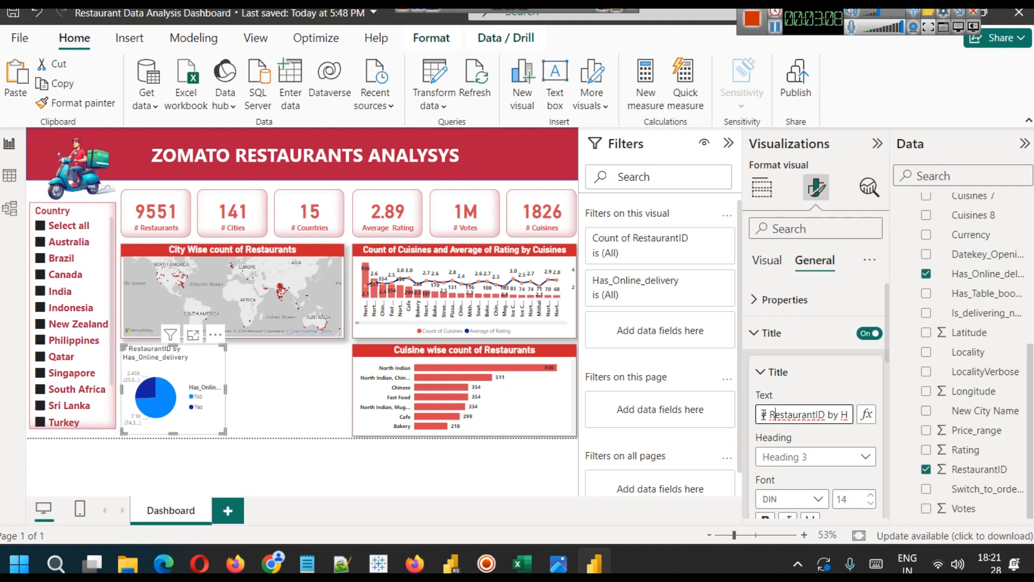
- Delete the "Has_" prefix from the field name in the pie chart's title
{"action": "key", "text": "Right"}
{"action": "key", "text": "Right"}
{"action": "key", "text": "shift+Right"}
{"action": "key", "text": "shift+Right"}
{"action": "key", "text": "shift+Right"}
{"action": "key", "text": "shift+Right"}
{"action": "key", "text": "shift+Right"}
{"action": "key", "text": "shift+Right"}
{"action": "key", "text": "shift+Right"}
{"action": "key", "text": "shift+Right"}
{"action": "key", "text": "shift+Right"}
{"action": "key", "text": "shift+Right"}
{"action": "key", "text": "shift+Right"}
{"action": "key", "text": "shift+Right"}
{"action": "key", "text": "shift+Right"}
{"action": "key", "text": "shift+Right"}
{"action": "key", "text": "shift+Right"}
{"action": "key", "text": "shift+Right"}
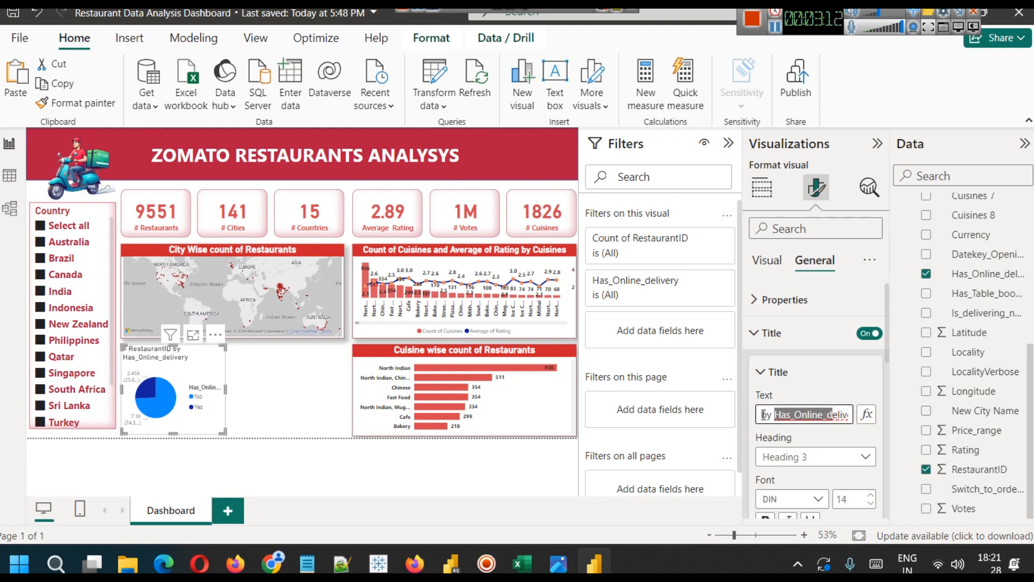
{"action": "key", "text": "shift+Left"}
{"action": "key", "text": "shift+Left"}
{"action": "key", "text": "shift+Left"}
{"action": "key", "text": "shift+Left"}
{"action": "key", "text": "shift+Left"}
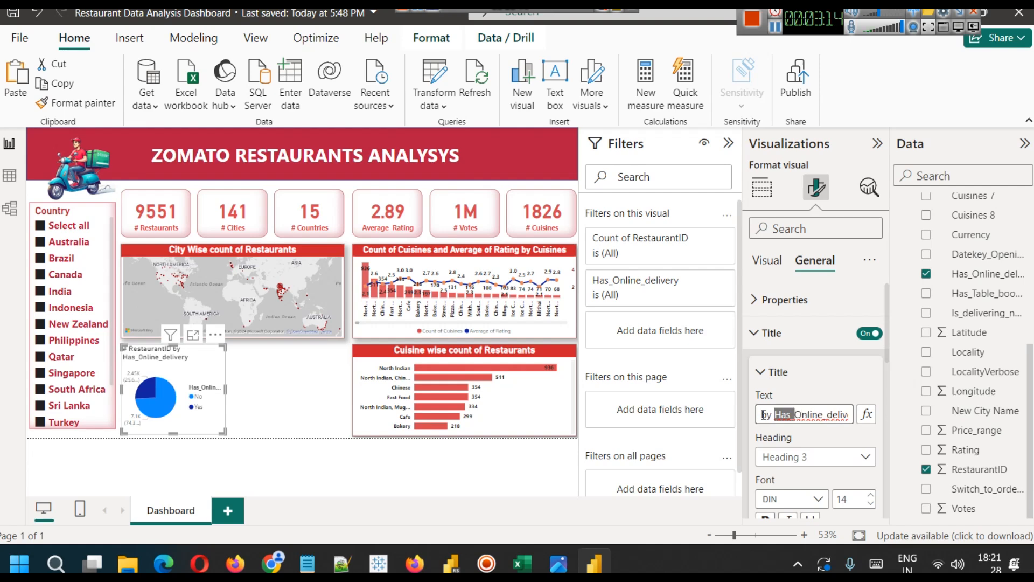
{"action": "key", "text": "BackSpace"}
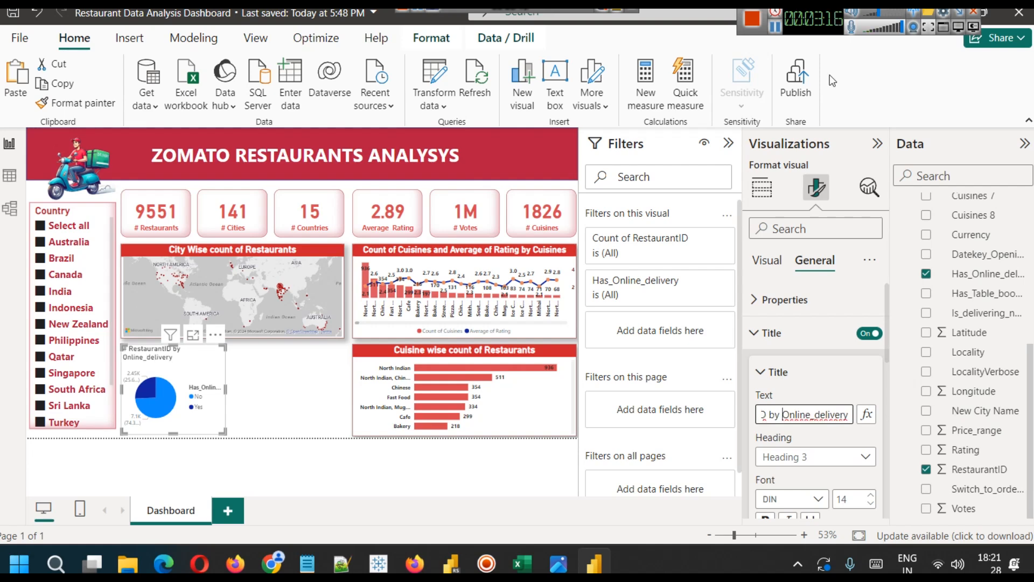
- Remove the remaining leading words from the pie chart's title so that it reads "Online Delivery"
{"action": "key", "text": "Home"}
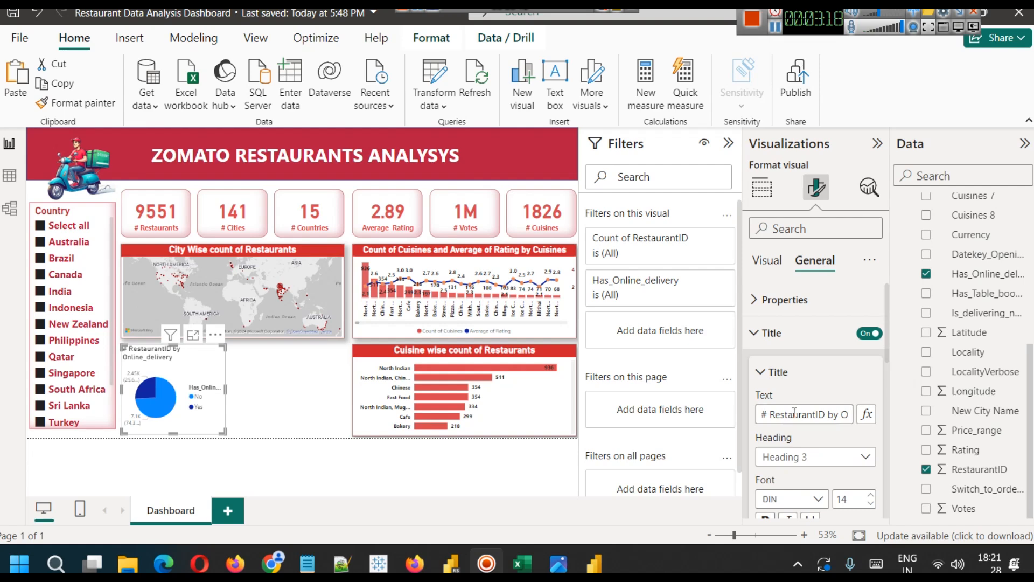
{"action": "key", "text": "ctrl+shift+Right"}
{"action": "key", "text": "ctrl+shift+Right"}
{"action": "key", "text": "ctrl+shift+Right"}
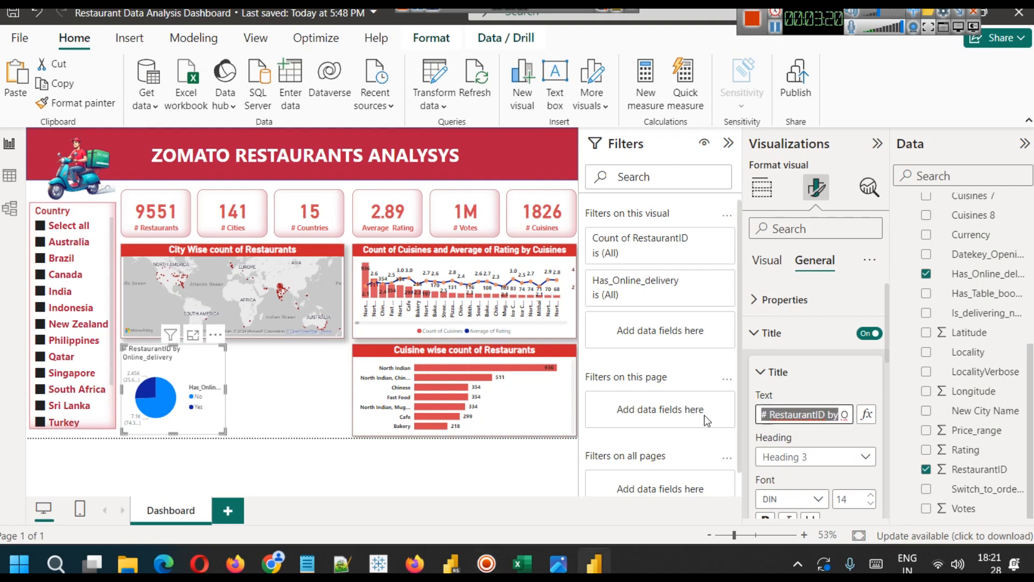
{"action": "key", "text": "BackSpace"}
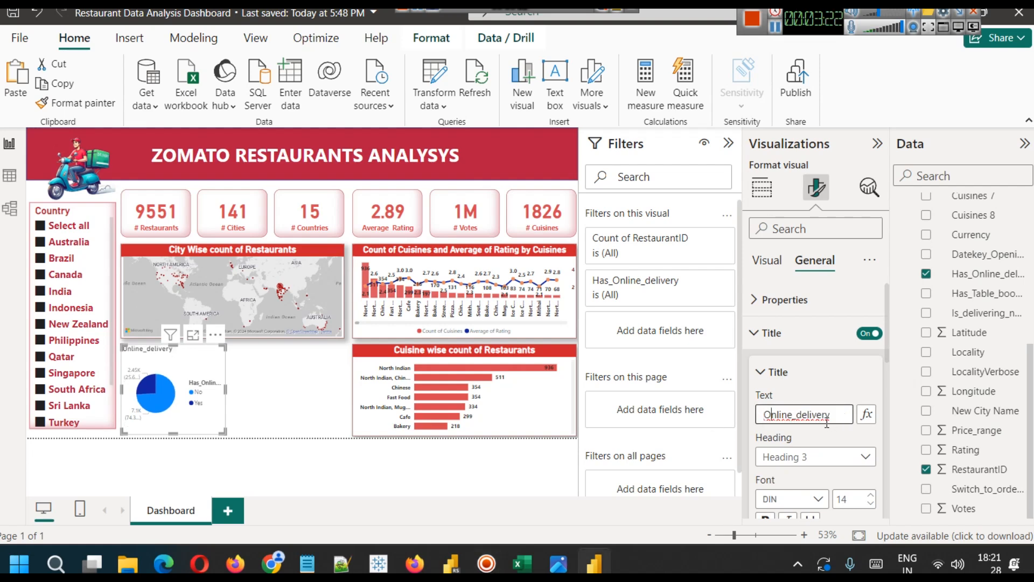
{"action": "key", "text": "Right"}
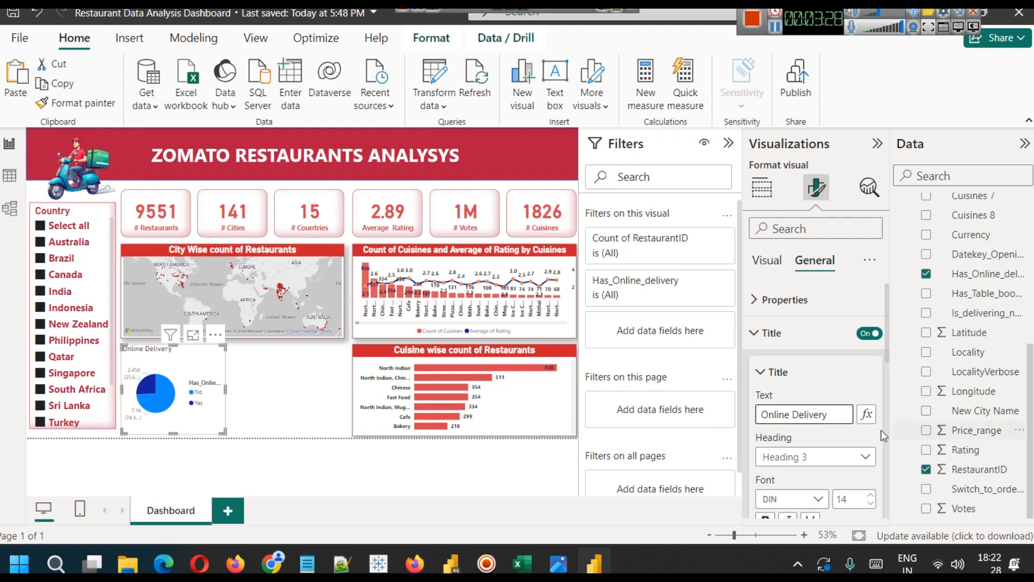
- Make the Online Delivery pie chart's title bold and center it horizontally
{"action": "scroll", "coordinate": [833, 408], "scroll_direction": "down", "scroll_amount": 2}
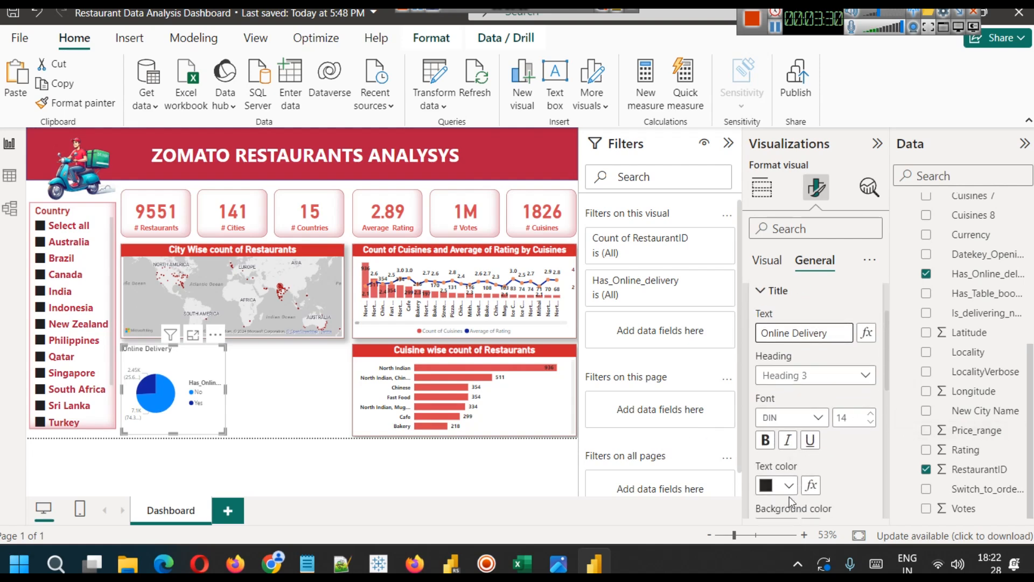
{"action": "left_click", "coordinate": [772, 446]}
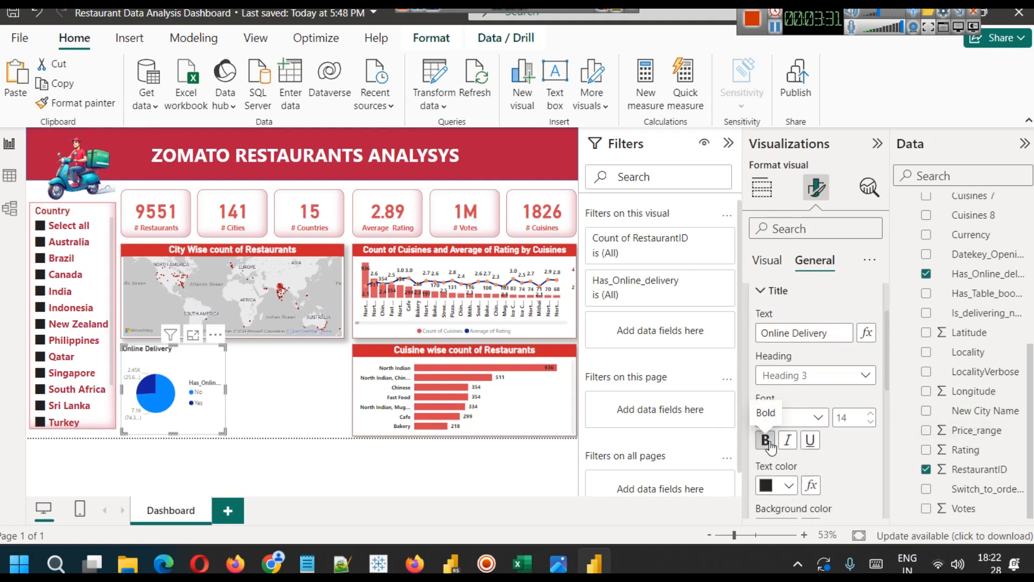
{"action": "scroll", "coordinate": [819, 474], "scroll_direction": "down", "scroll_amount": 2}
{"action": "left_click", "coordinate": [787, 490]}
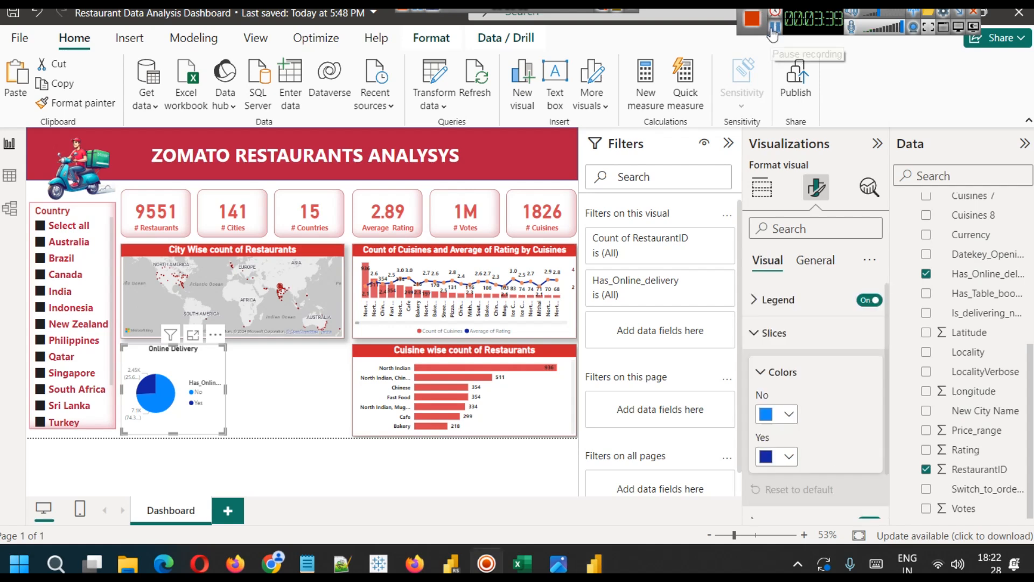
- Color the Online Delivery pie chart's No slice crimson and its Yes slice light pink
{"action": "left_click", "coordinate": [784, 414]}
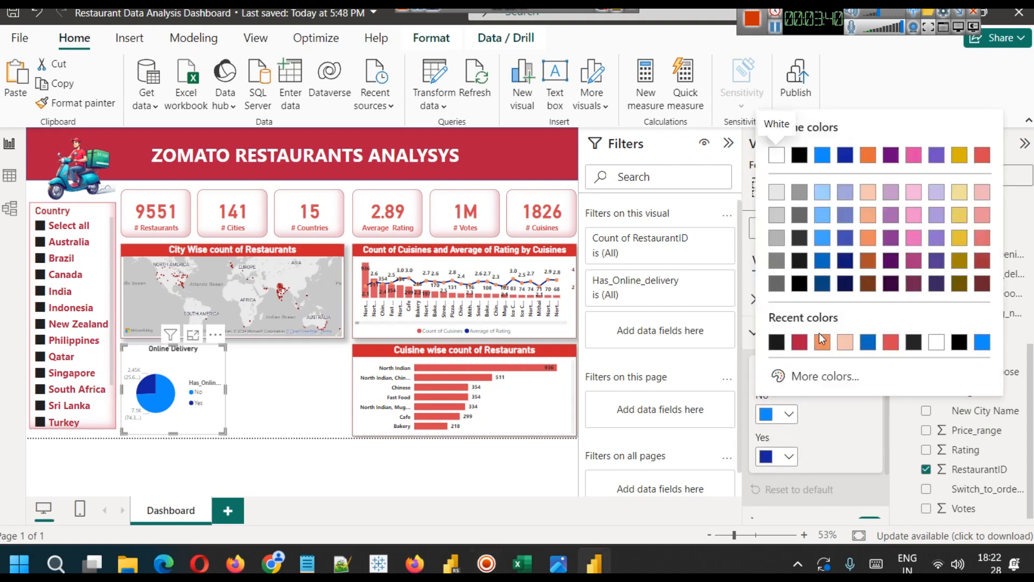
{"action": "left_click", "coordinate": [802, 342]}
{"action": "left_click", "coordinate": [784, 455]}
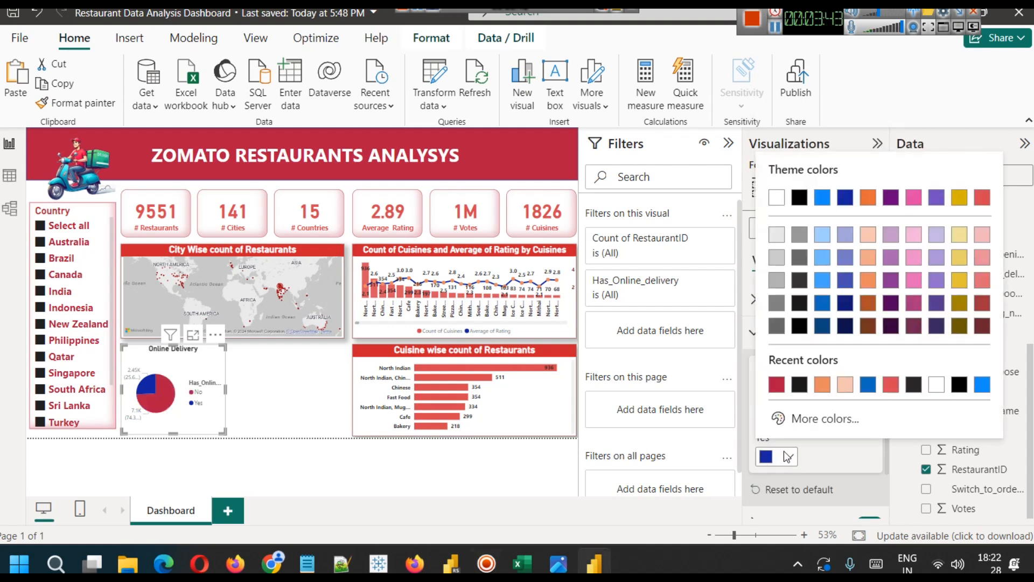
{"action": "left_click", "coordinate": [981, 236]}
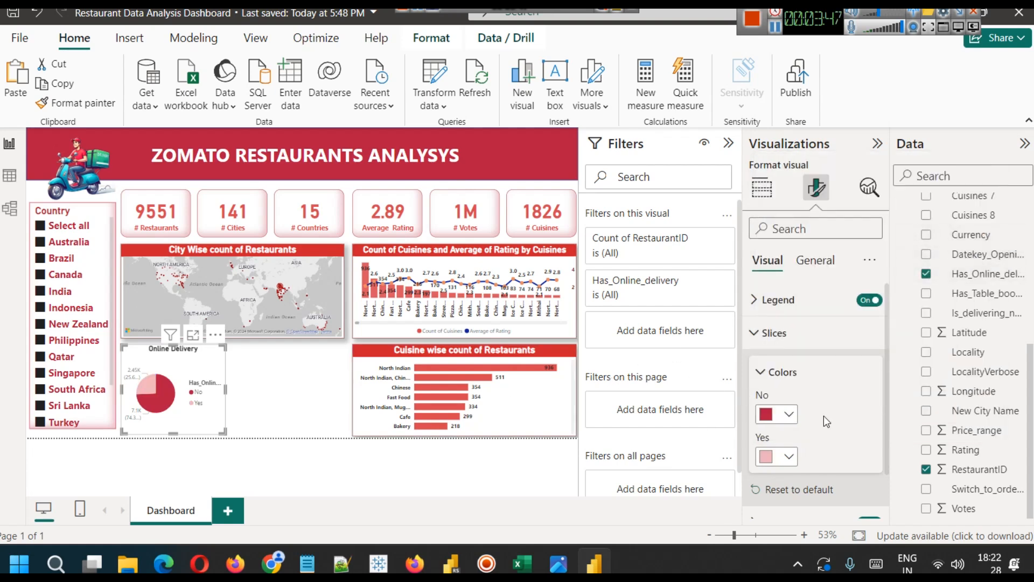
- View the Online Delivery pie chart enlarged in focus mode to examine its slices and labels, and return to the report
{"action": "scroll", "coordinate": [816, 404], "scroll_direction": "down", "scroll_amount": 5}
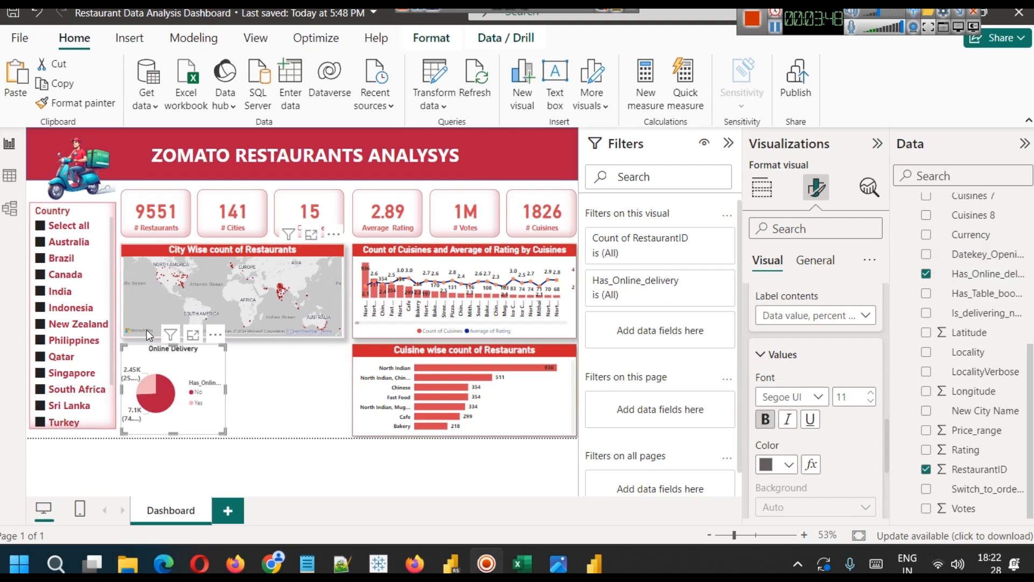
{"action": "left_click", "coordinate": [193, 334]}
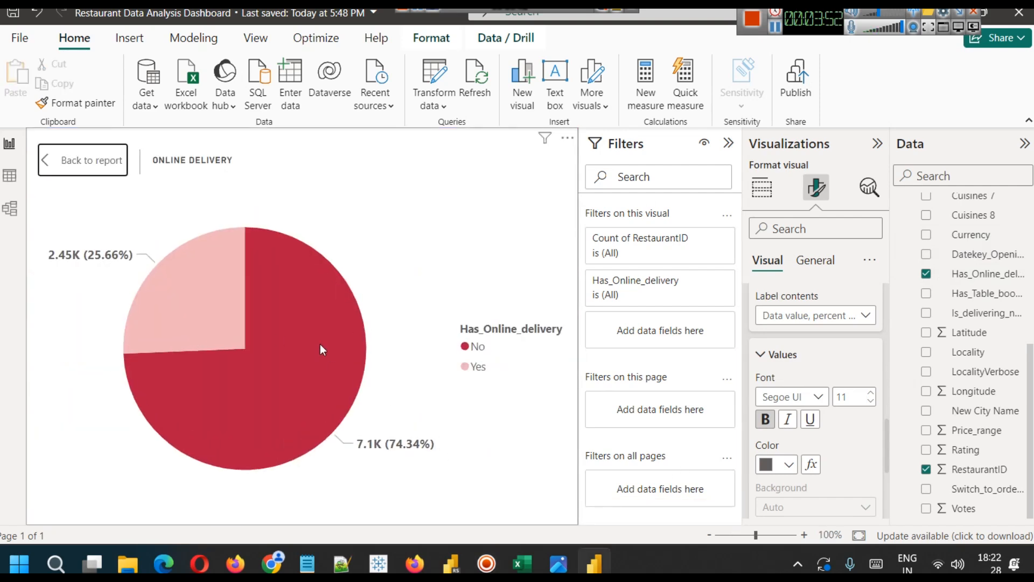
{"action": "mouse_move", "coordinate": [321, 347]}
{"action": "left_click", "coordinate": [81, 160]}
{"action": "left_click", "coordinate": [246, 409]}
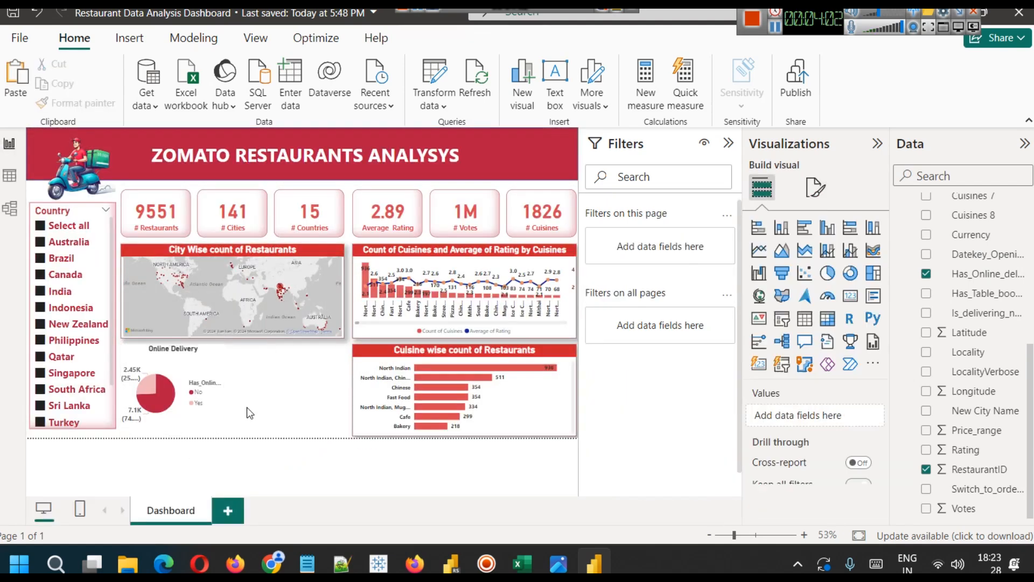
- Turn on the visual border and the shadow for the Online Delivery pie chart
{"action": "left_click", "coordinate": [212, 363]}
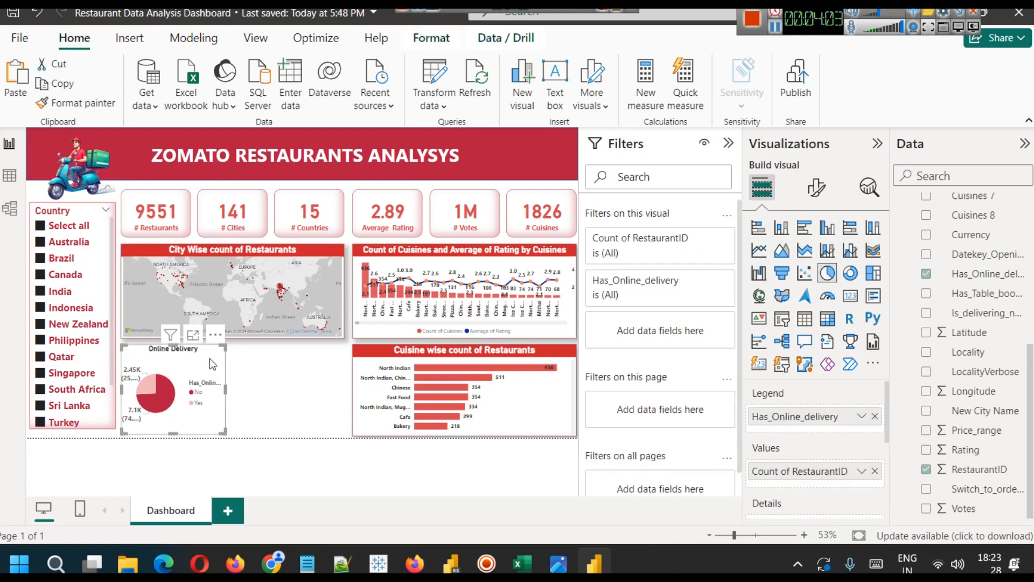
{"action": "left_click", "coordinate": [817, 188]}
{"action": "left_click", "coordinate": [815, 261]}
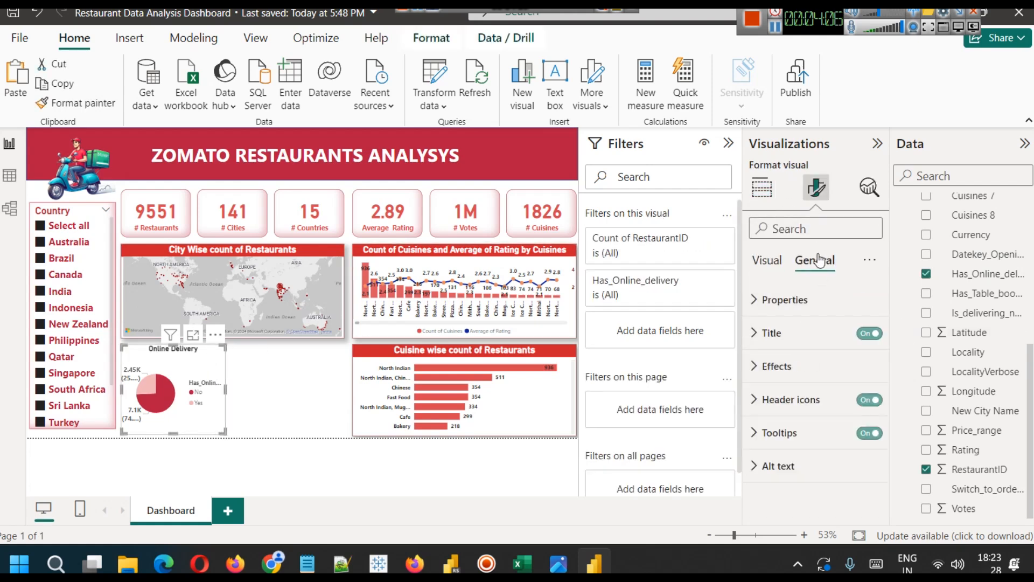
{"action": "left_click", "coordinate": [801, 366]}
{"action": "scroll", "coordinate": [833, 393], "scroll_direction": "down", "scroll_amount": 2}
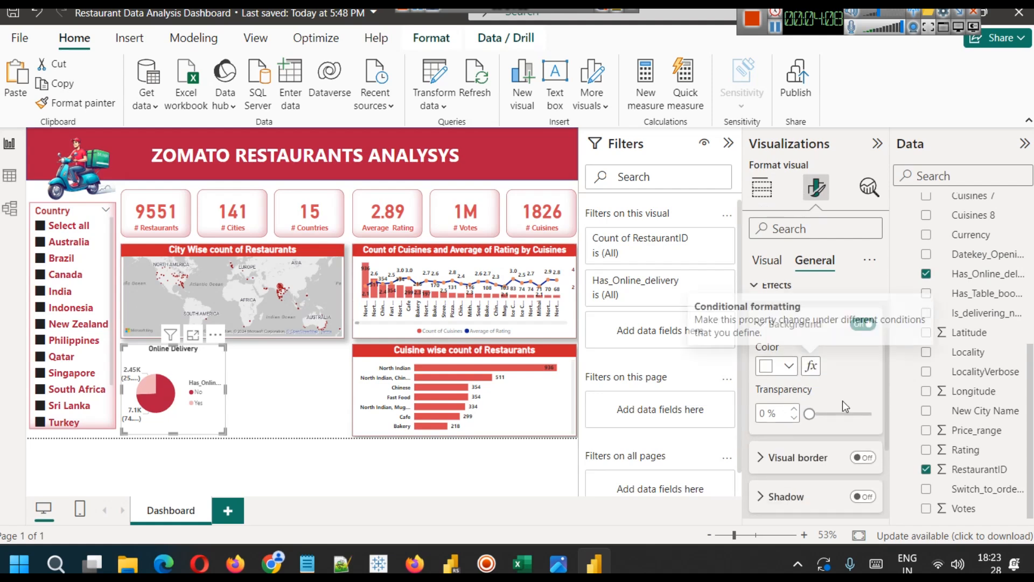
{"action": "scroll", "coordinate": [827, 389], "scroll_direction": "down", "scroll_amount": 2}
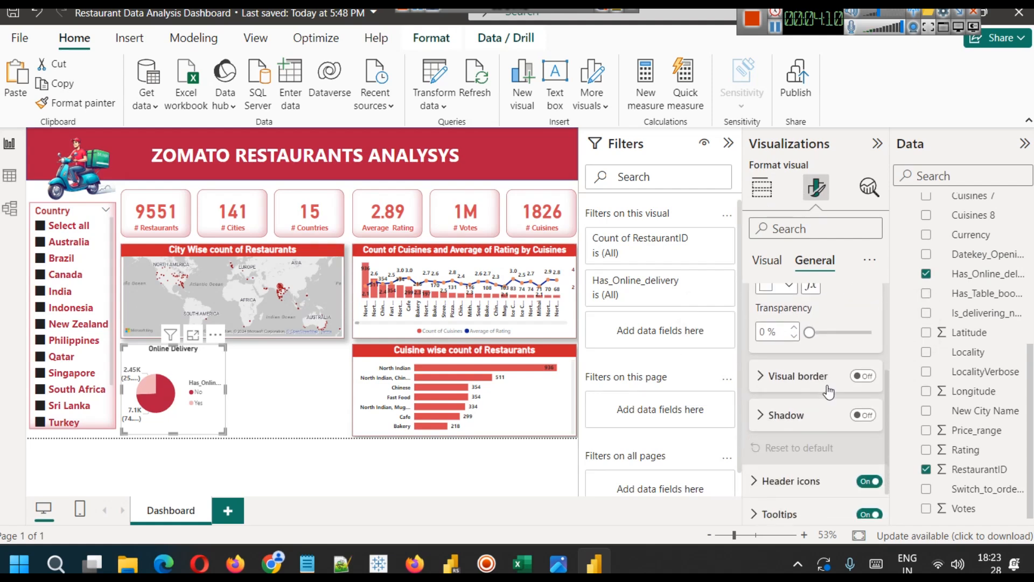
{"action": "left_click", "coordinate": [862, 376]}
{"action": "left_click", "coordinate": [863, 414]}
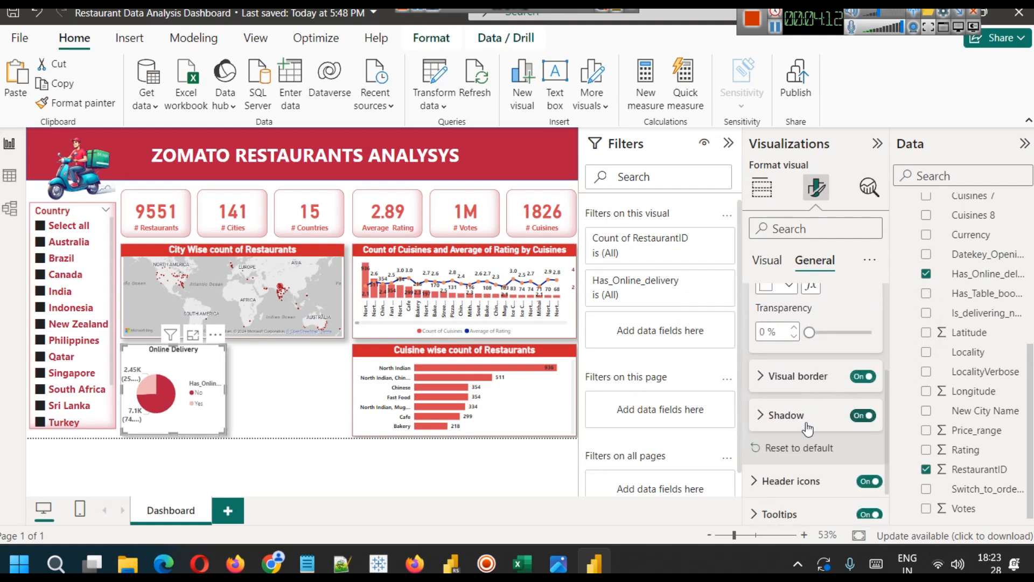
- Set the Online Delivery chart's shadow color to crimson and its shadow offset to Inside
{"action": "left_click", "coordinate": [801, 418]}
{"action": "scroll", "coordinate": [836, 429], "scroll_direction": "down", "scroll_amount": 2}
{"action": "left_click", "coordinate": [786, 376]}
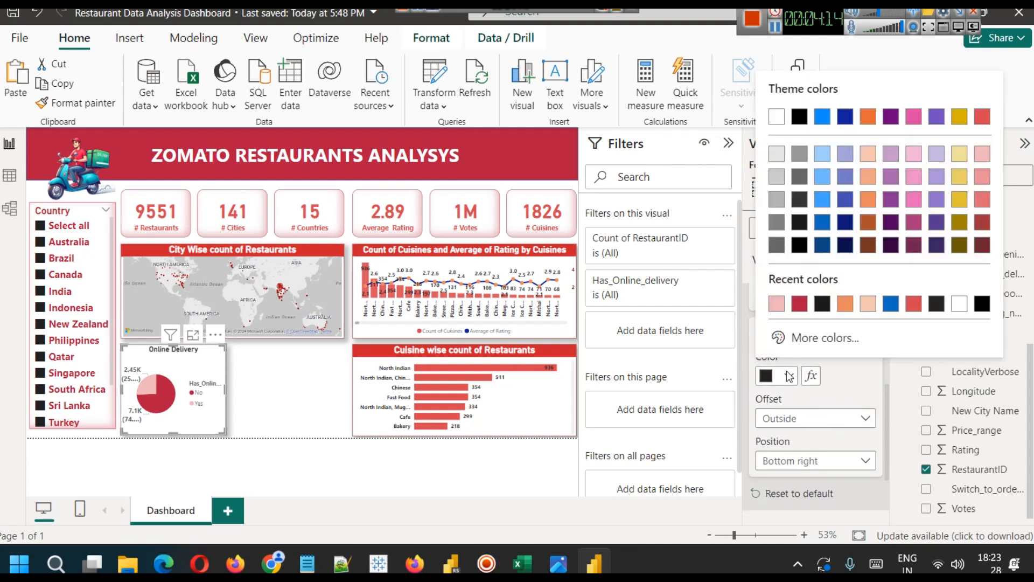
{"action": "left_click", "coordinate": [800, 303]}
{"action": "scroll", "coordinate": [811, 416], "scroll_direction": "down", "scroll_amount": 2}
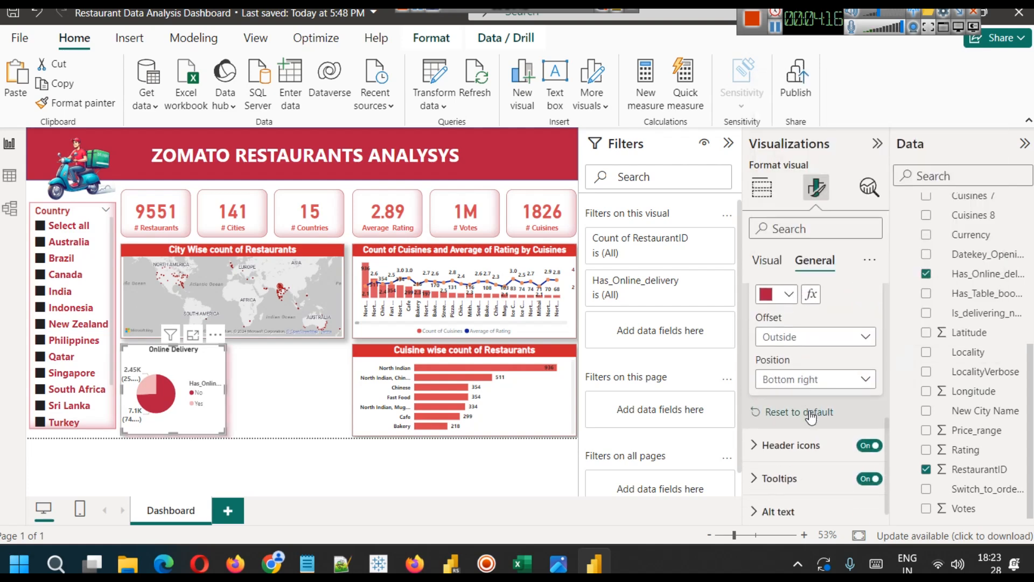
{"action": "left_click", "coordinate": [780, 337]}
{"action": "left_click", "coordinate": [780, 376]}
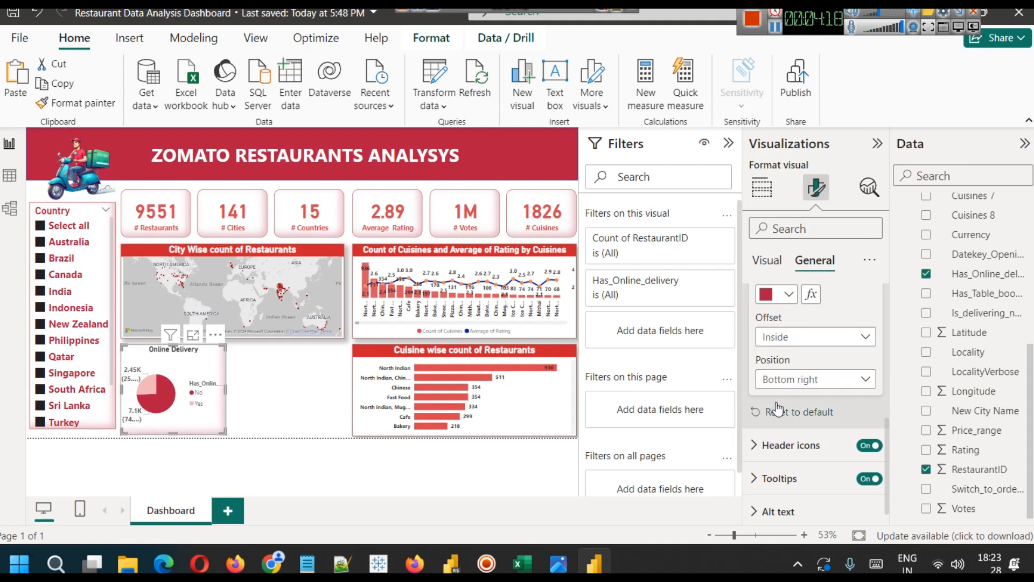
{"action": "left_click", "coordinate": [264, 379]}
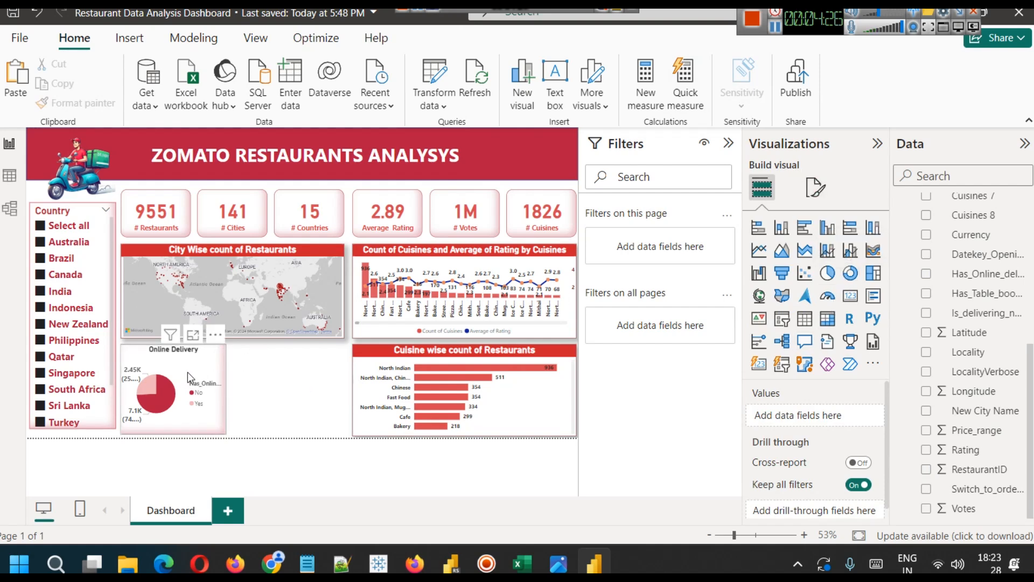
- Add a donut chart with Has_Table_booking as legend and the count of RestaurantID as values
{"action": "left_click", "coordinate": [776, 28]}
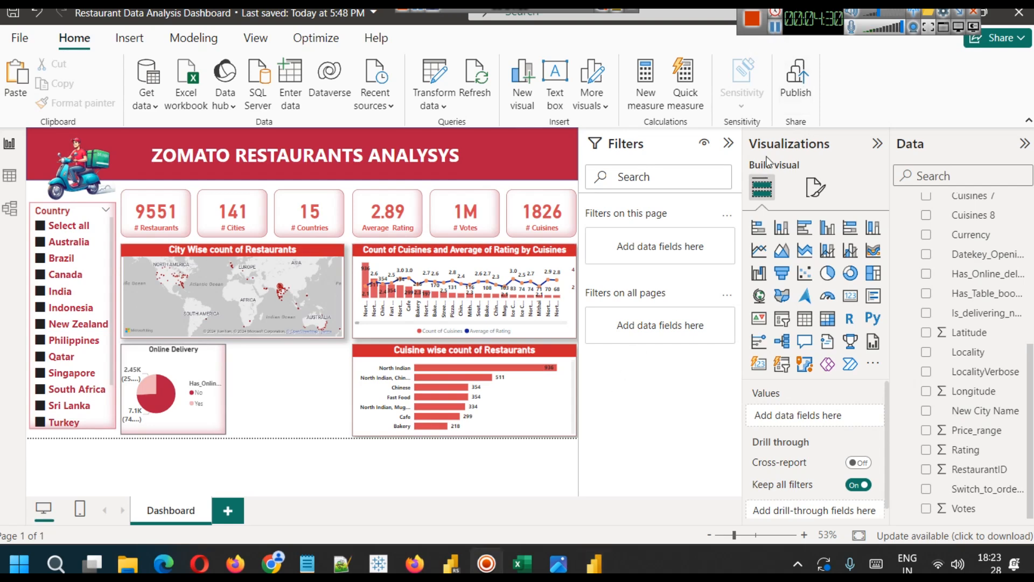
{"action": "left_click", "coordinate": [849, 273]}
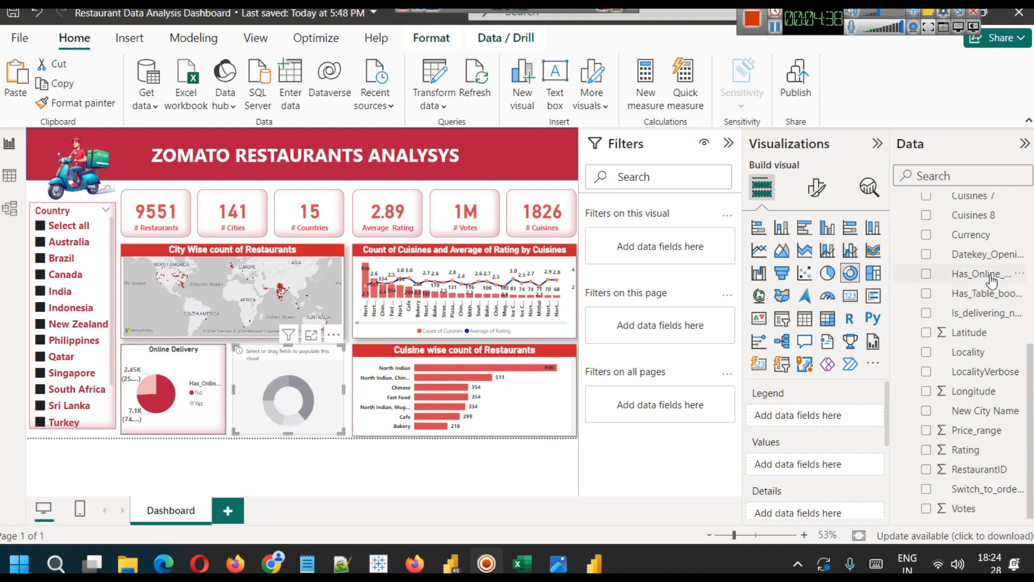
{"action": "left_click_drag", "start_coordinate": [991, 294], "coordinate": [804, 414]}
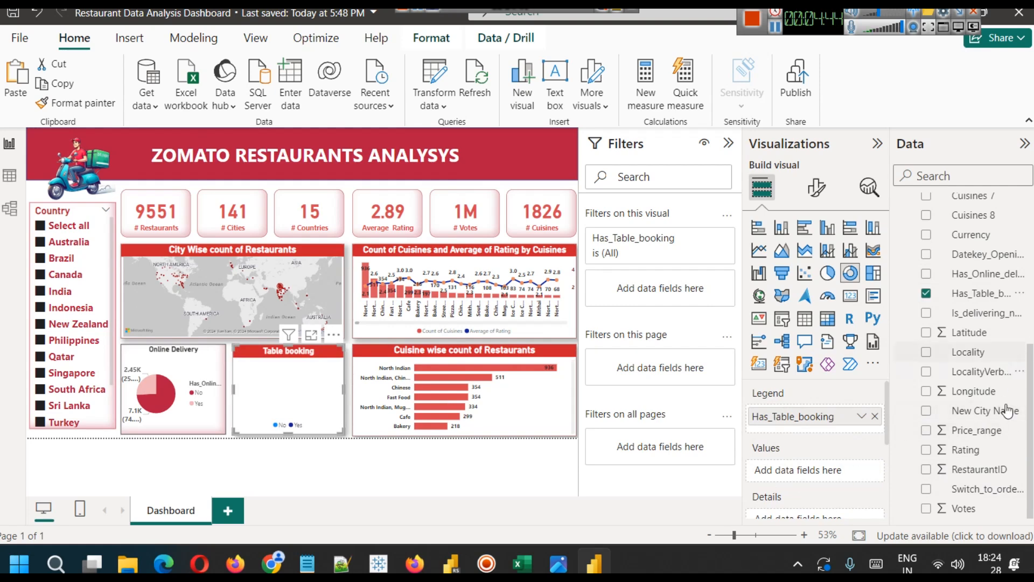
{"action": "left_click_drag", "start_coordinate": [987, 469], "coordinate": [810, 472]}
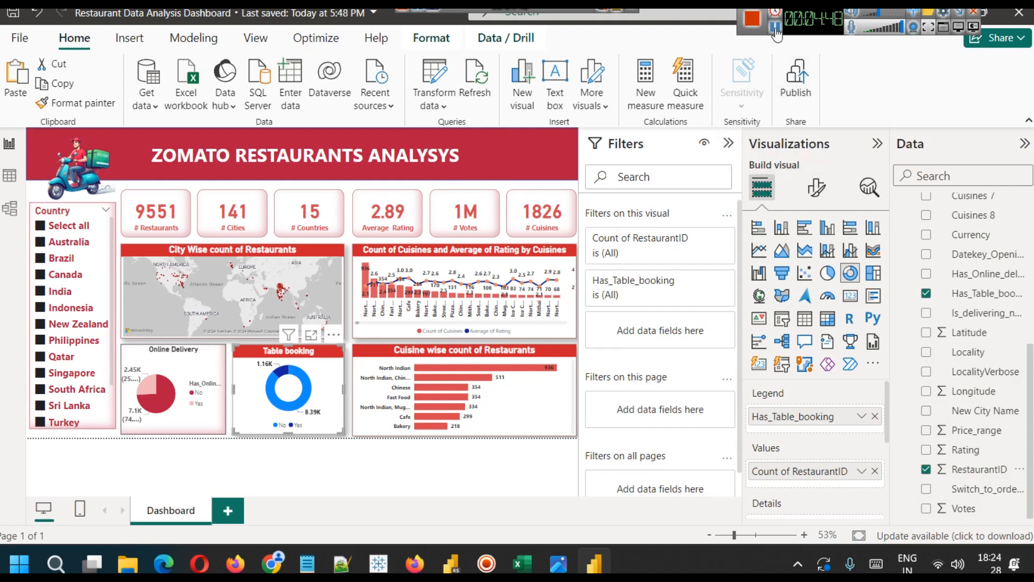
- Color the Table booking donut chart's No slice crimson and its Yes slice light pink
{"action": "left_click", "coordinate": [816, 187]}
{"action": "left_click", "coordinate": [774, 333]}
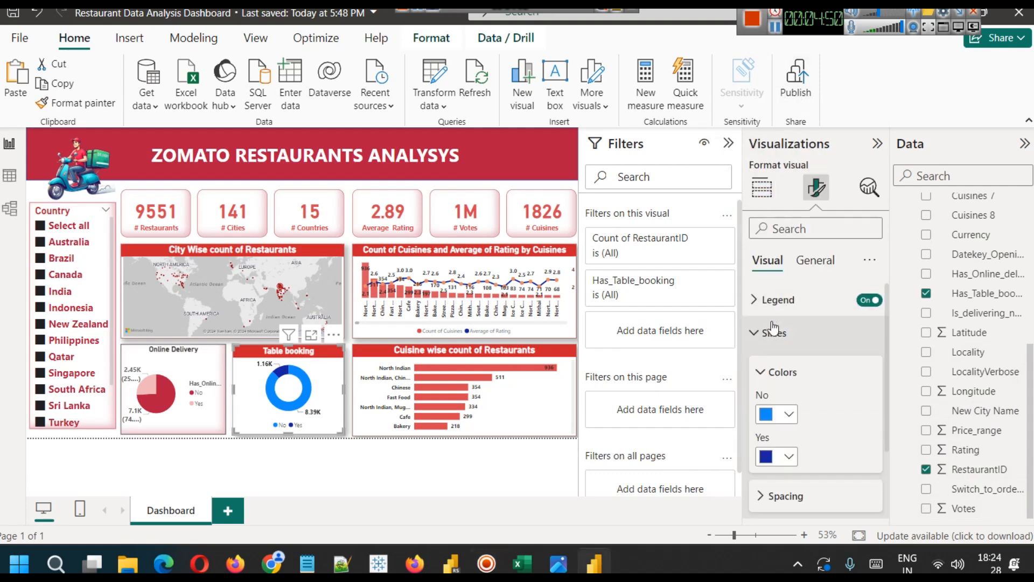
{"action": "left_click", "coordinate": [787, 418]}
{"action": "left_click", "coordinate": [777, 339]}
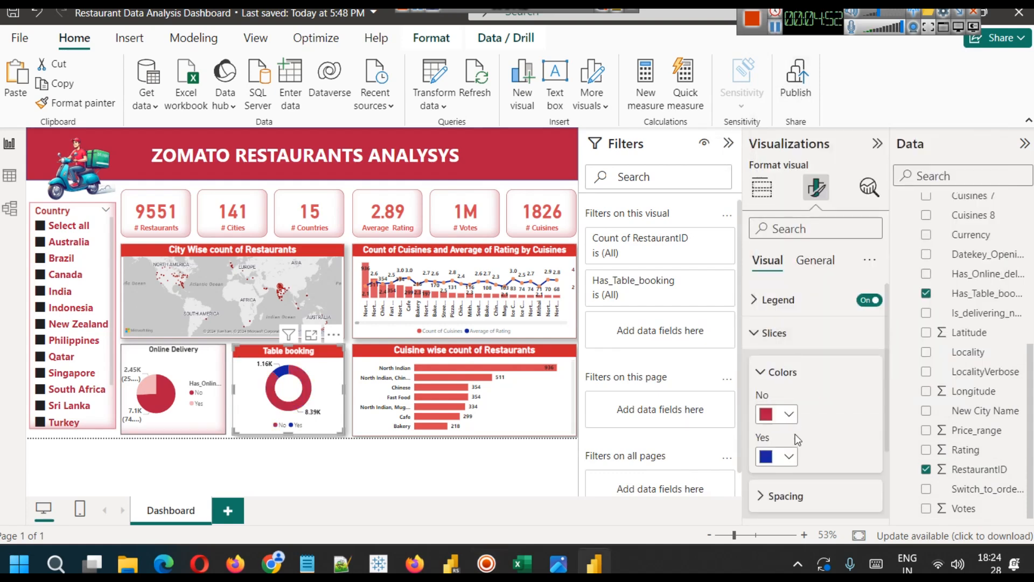
{"action": "left_click", "coordinate": [789, 458]}
{"action": "left_click", "coordinate": [810, 387]}
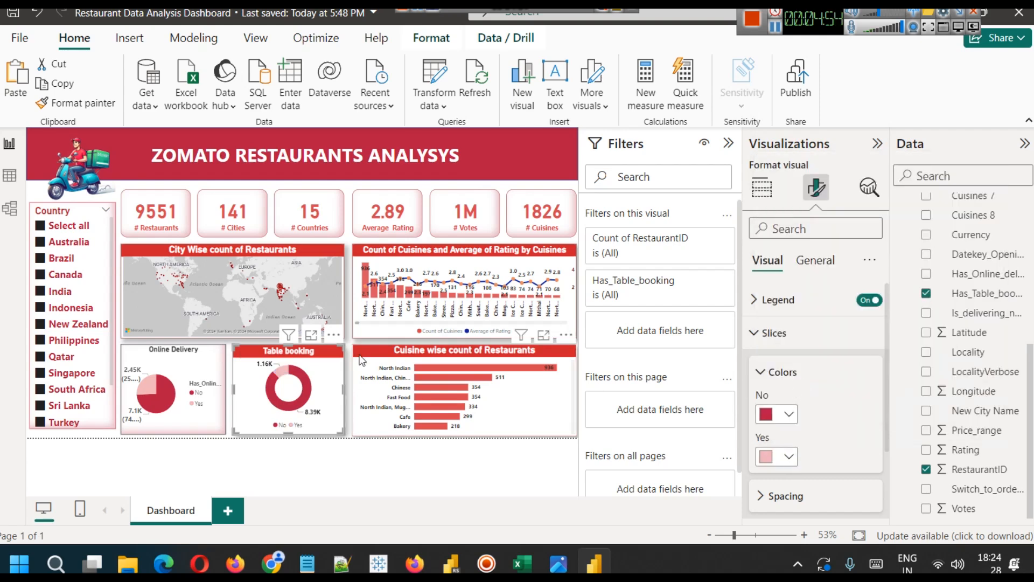
- Give the Online Delivery pie chart's title white text on a crimson background
{"action": "left_click", "coordinate": [200, 364]}
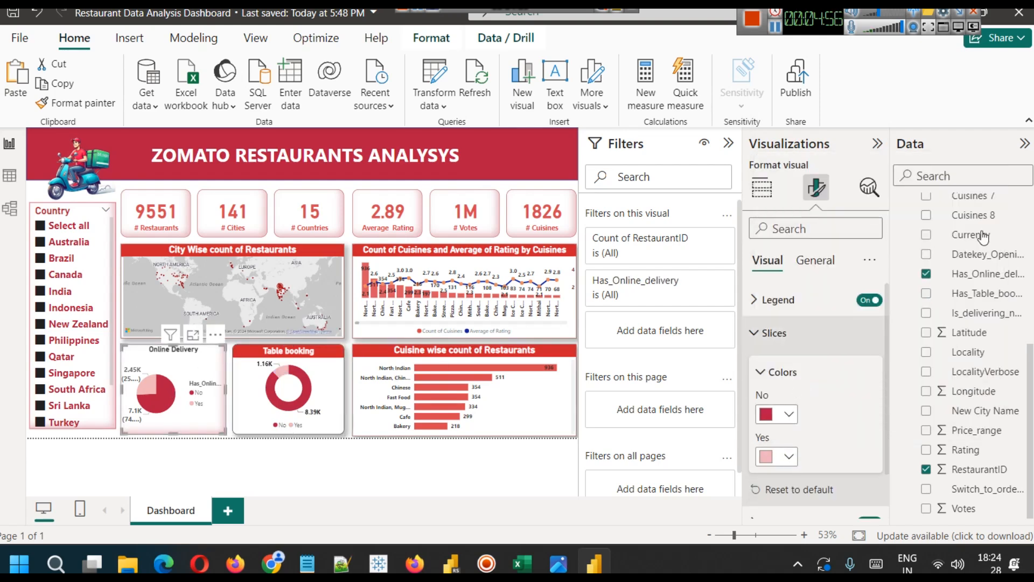
{"action": "left_click", "coordinate": [825, 260]}
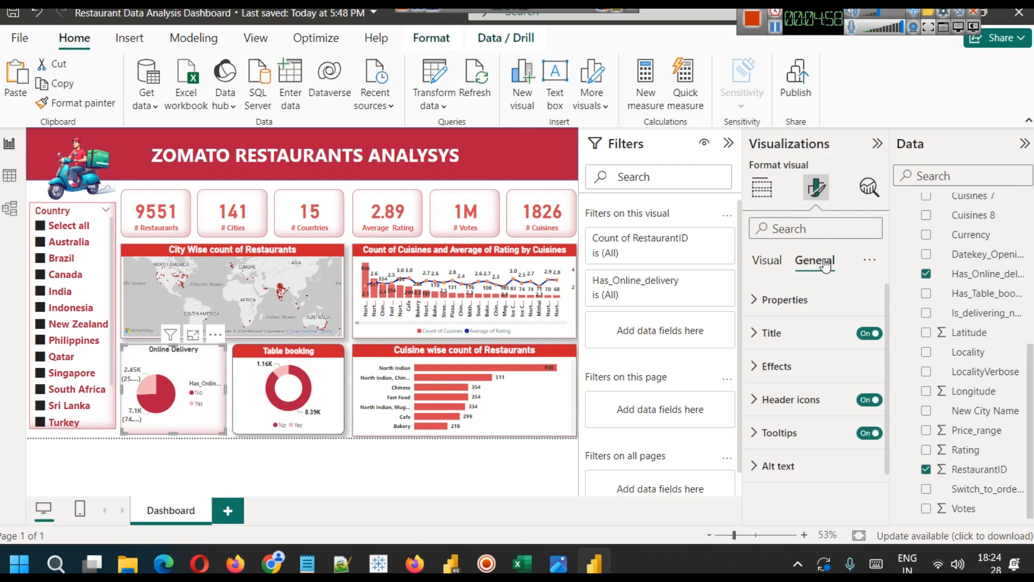
{"action": "left_click", "coordinate": [803, 331]}
{"action": "scroll", "coordinate": [802, 377], "scroll_direction": "down", "scroll_amount": 2}
{"action": "scroll", "coordinate": [802, 381], "scroll_direction": "down", "scroll_amount": 2}
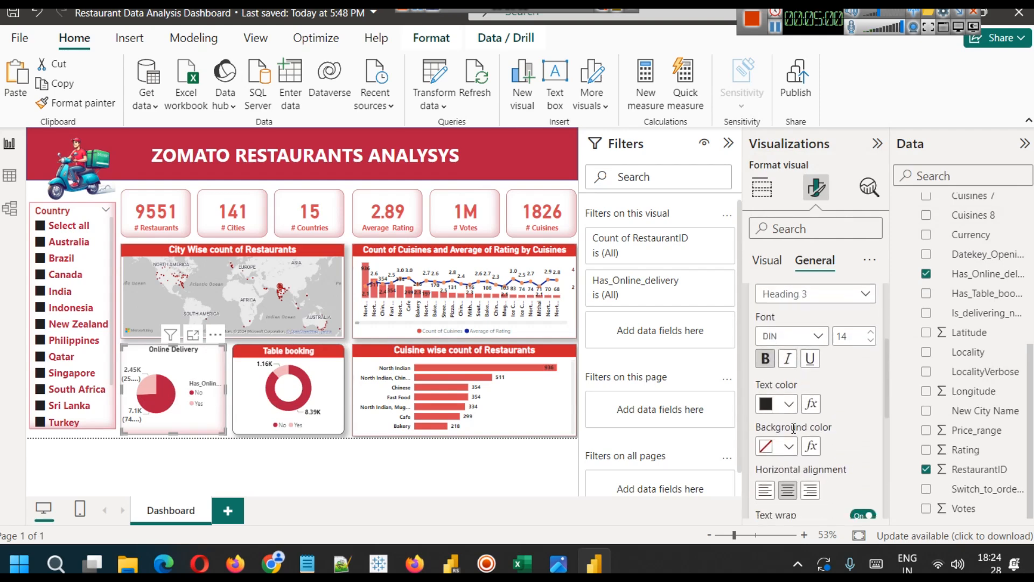
{"action": "left_click", "coordinate": [784, 405]}
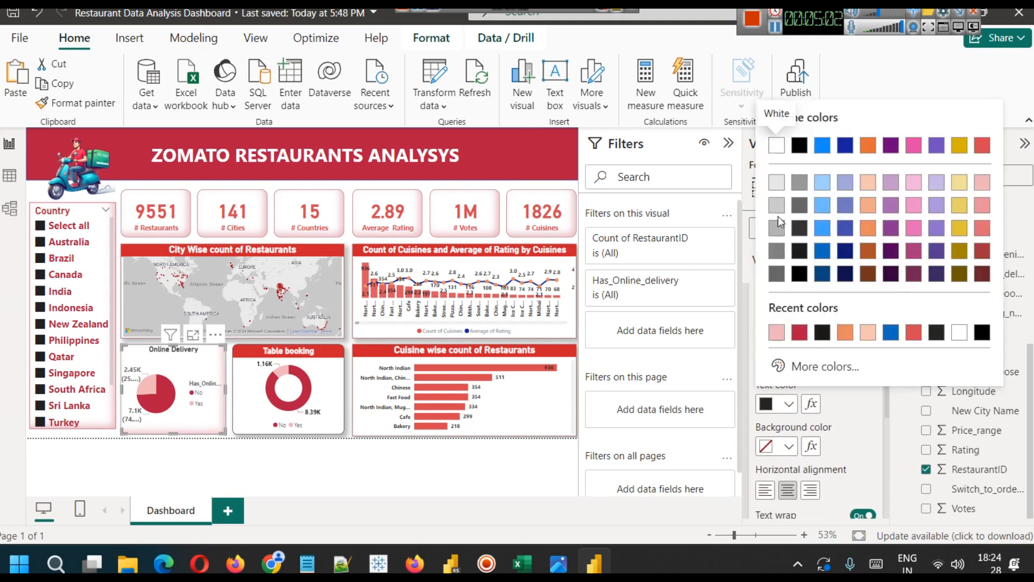
{"action": "left_click", "coordinate": [775, 151]}
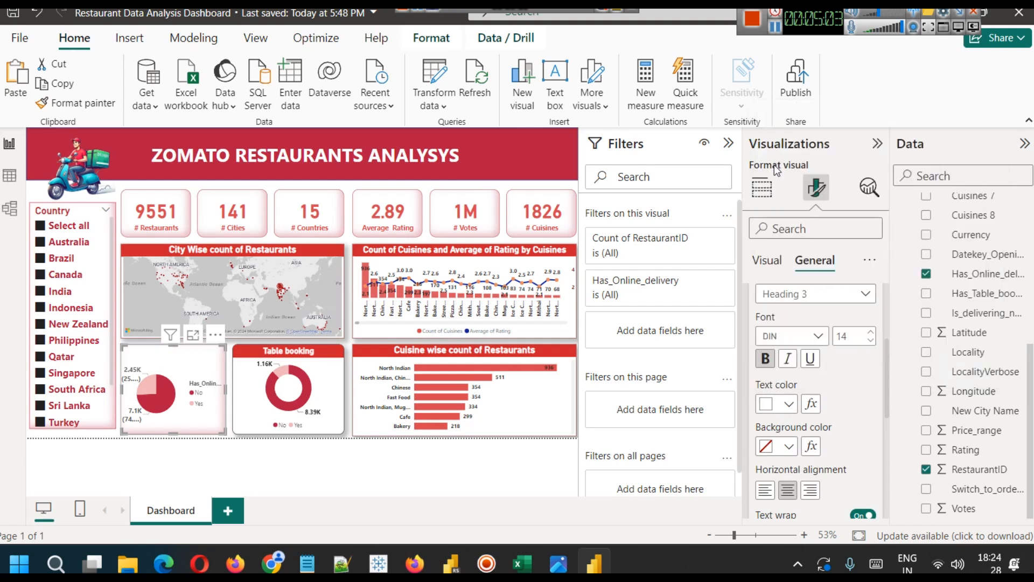
{"action": "left_click", "coordinate": [788, 447]}
{"action": "left_click", "coordinate": [822, 335]}
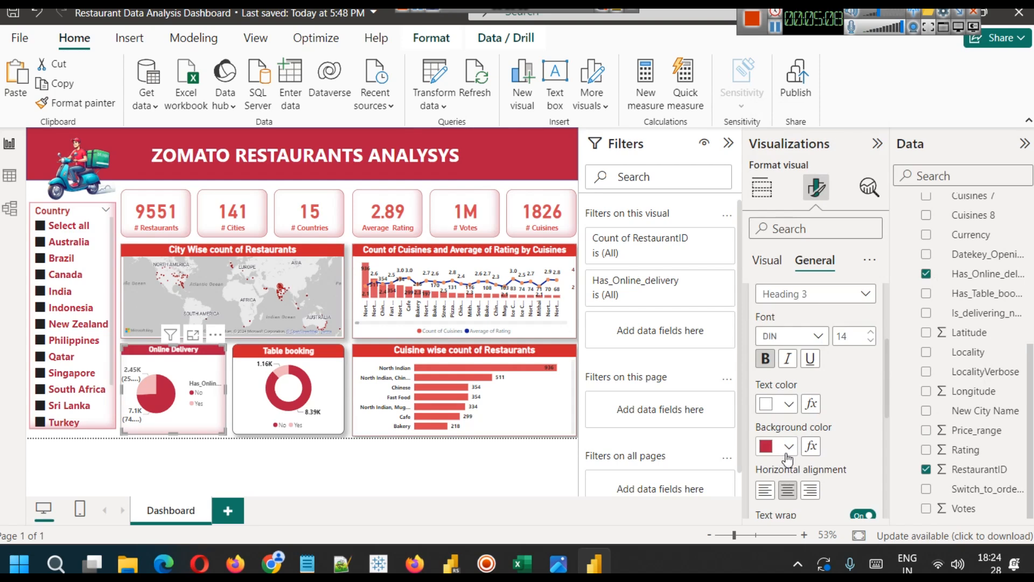
{"action": "scroll", "coordinate": [802, 447], "scroll_direction": "down", "scroll_amount": 3}
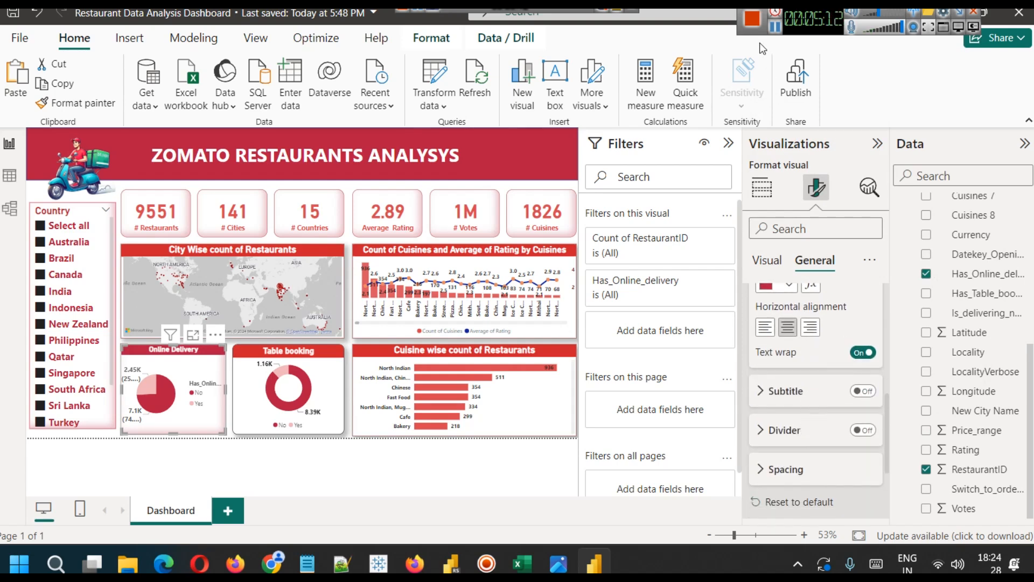
- Round the corners of the Online Delivery pie chart's visual border to 5 px
{"action": "left_click", "coordinate": [762, 188]}
{"action": "left_click", "coordinate": [816, 187]}
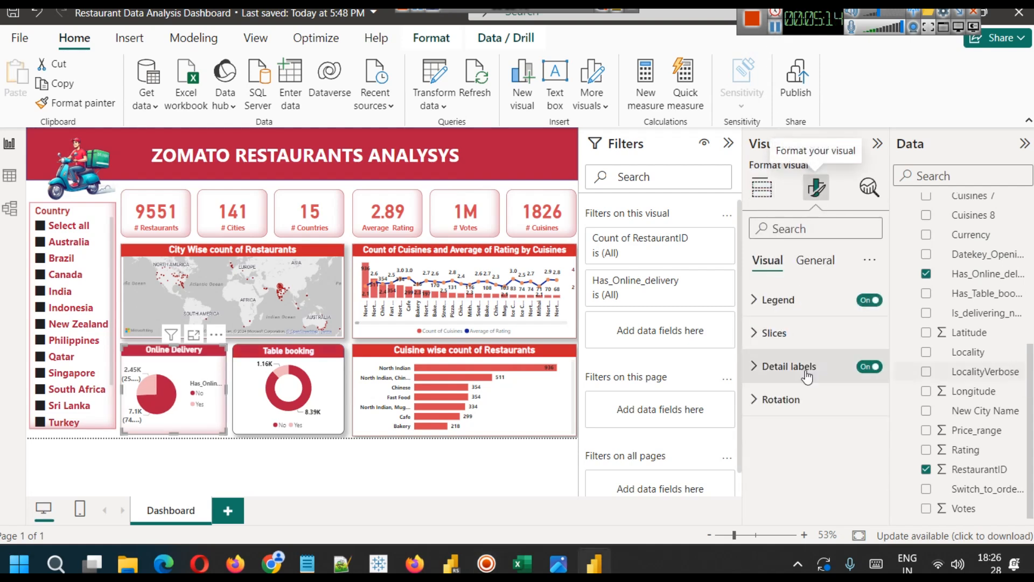
{"action": "left_click", "coordinate": [814, 260]}
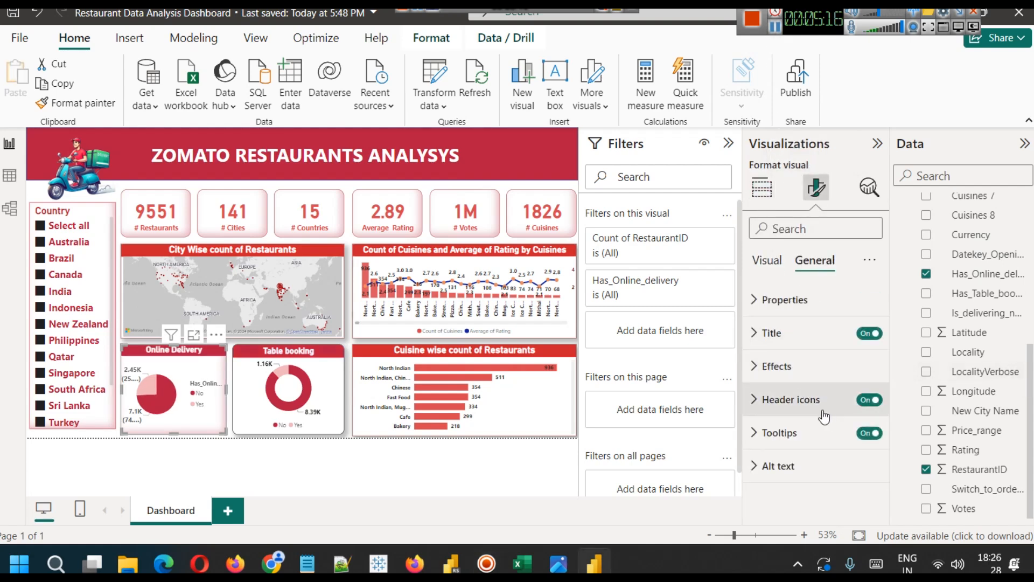
{"action": "left_click", "coordinate": [797, 366]}
{"action": "scroll", "coordinate": [832, 367], "scroll_direction": "down", "scroll_amount": 3}
{"action": "left_click", "coordinate": [787, 414]}
{"action": "left_click", "coordinate": [786, 414]}
{"action": "left_click", "coordinate": [785, 376]}
{"action": "left_click", "coordinate": [795, 461]}
{"action": "left_click", "coordinate": [794, 462]}
{"action": "left_click", "coordinate": [794, 462]}
{"action": "left_click", "coordinate": [795, 461]}
{"action": "left_click", "coordinate": [795, 461]}
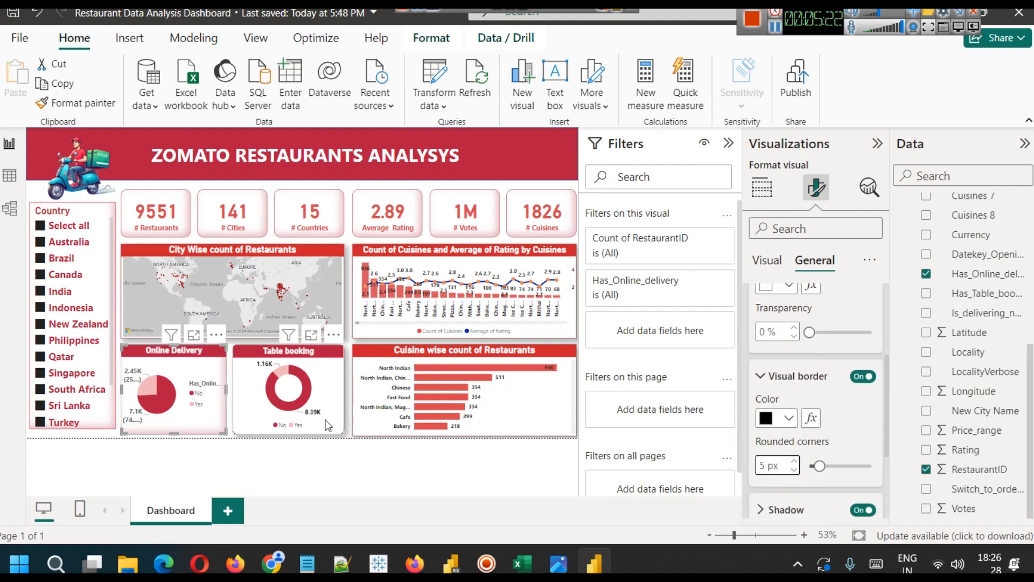
{"action": "left_click", "coordinate": [340, 451]}
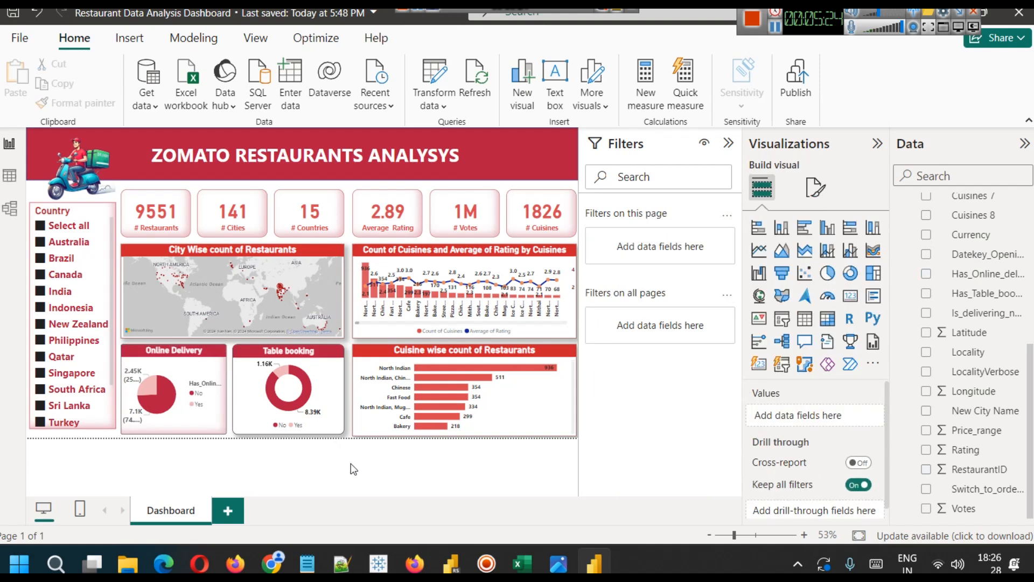
{"action": "left_click", "coordinate": [222, 371]}
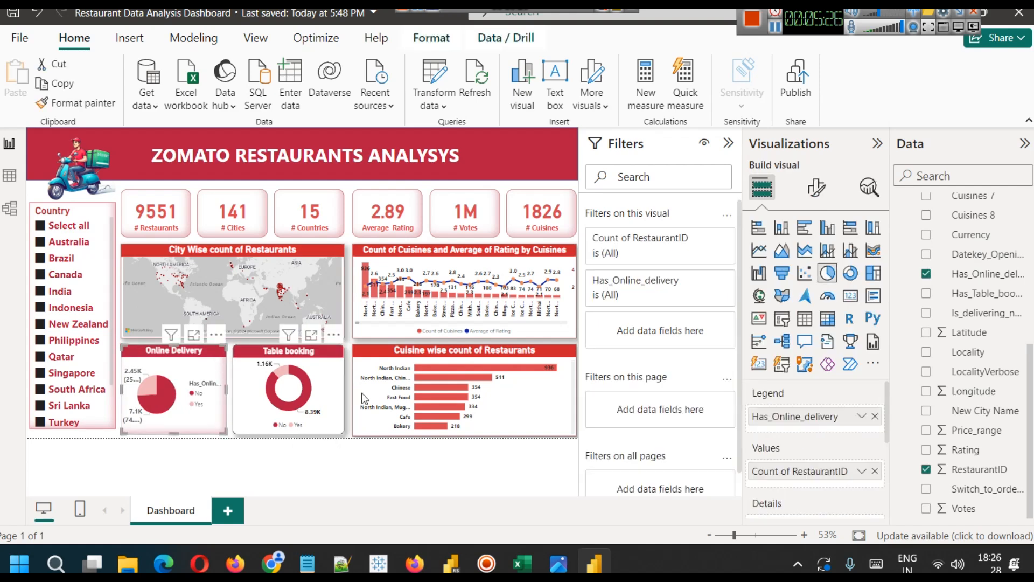
{"action": "left_click", "coordinate": [385, 447]}
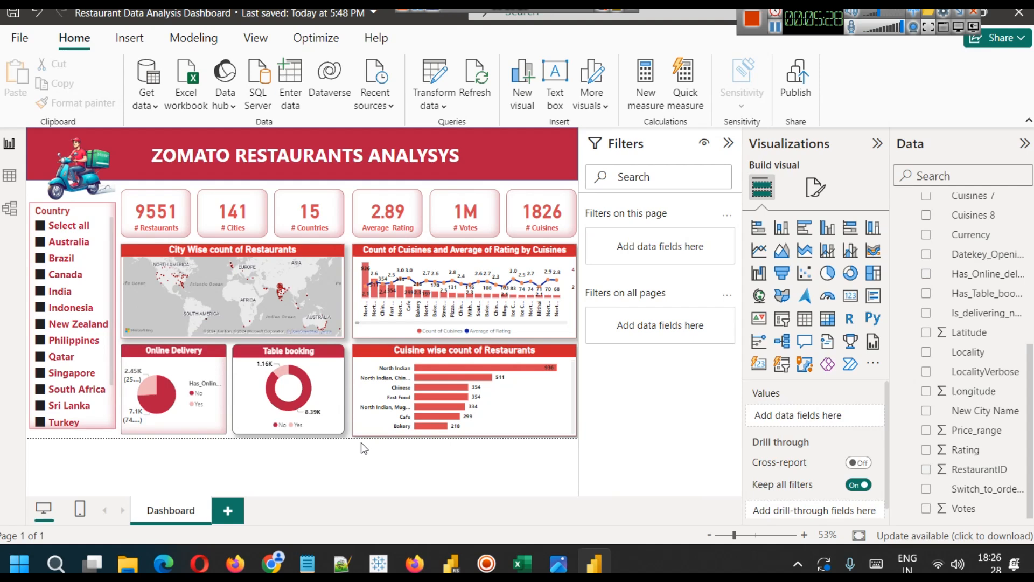
- Give the Table booking donut chart a crimson shadow with an inside offset
{"action": "left_click", "coordinate": [341, 383]}
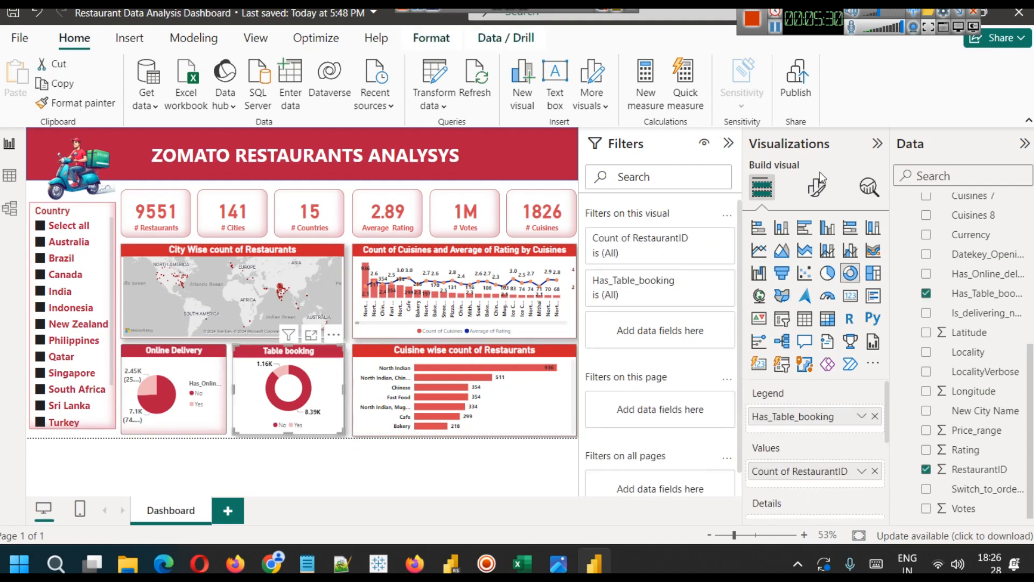
{"action": "left_click", "coordinate": [818, 186]}
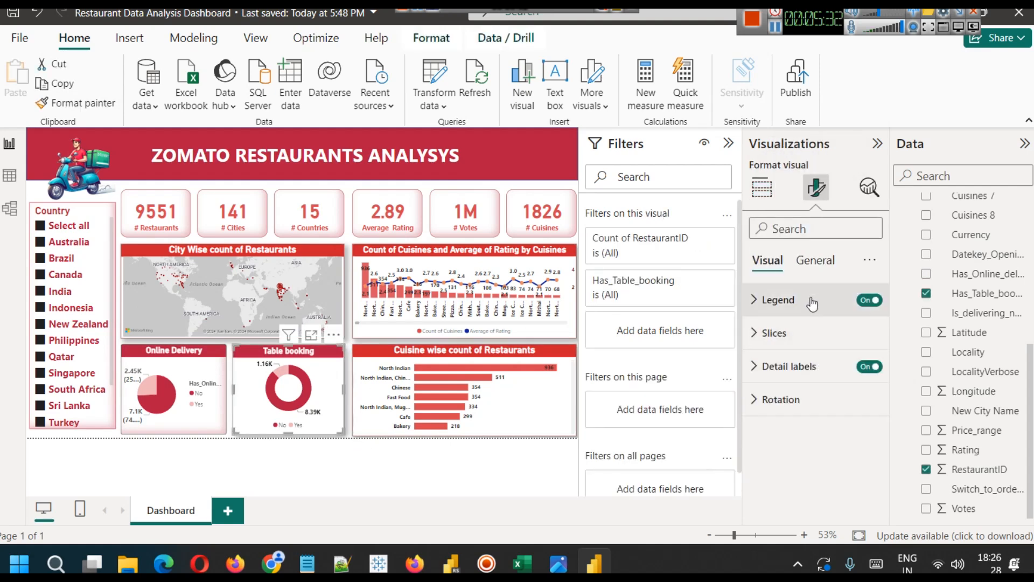
{"action": "left_click", "coordinate": [815, 260]}
{"action": "left_click", "coordinate": [771, 363]}
{"action": "scroll", "coordinate": [772, 383], "scroll_direction": "down", "scroll_amount": 5}
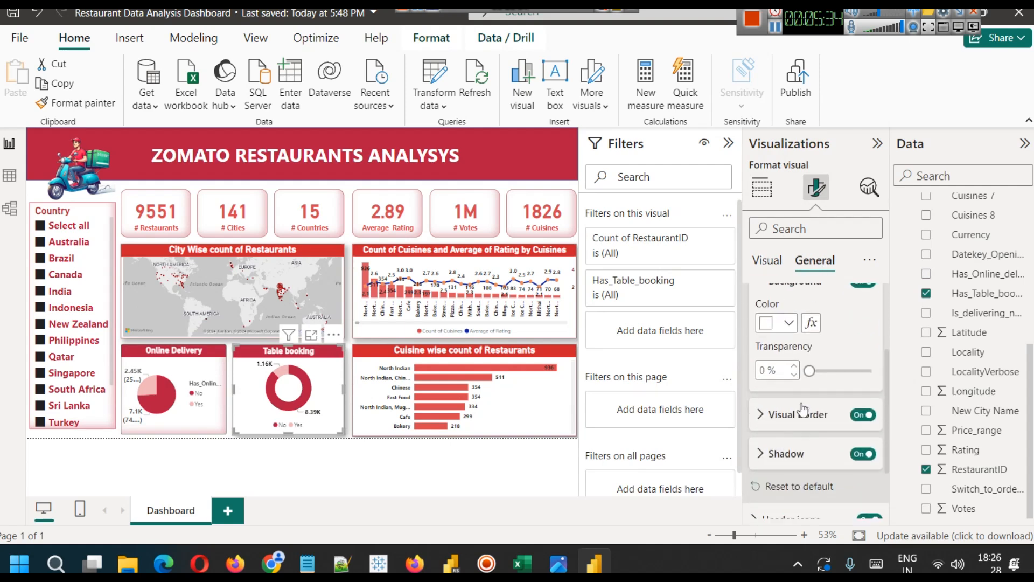
{"action": "left_click", "coordinate": [771, 380]}
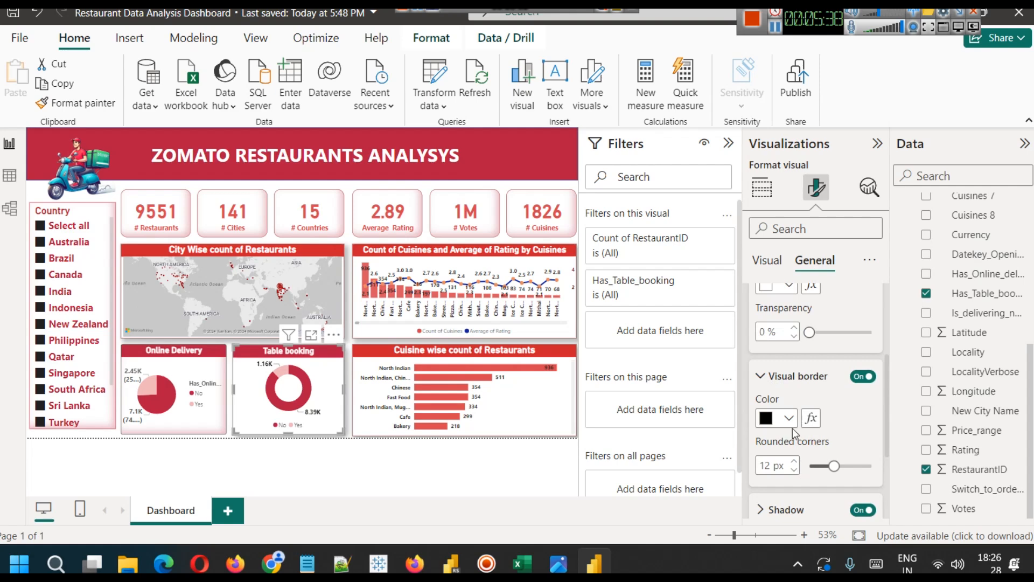
{"action": "scroll", "coordinate": [808, 377], "scroll_direction": "up", "scroll_amount": 5}
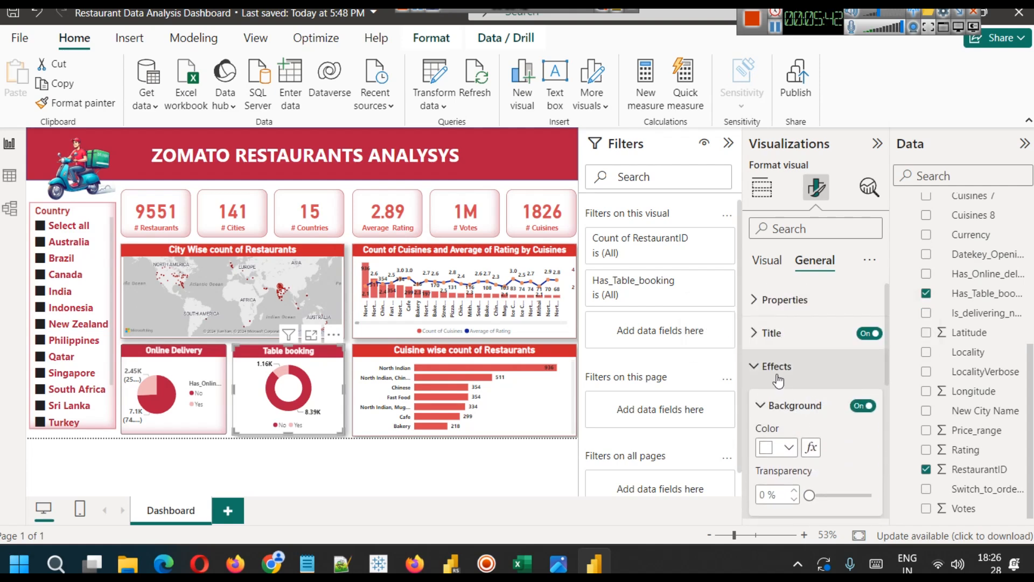
{"action": "left_click", "coordinate": [785, 406]}
{"action": "scroll", "coordinate": [801, 452], "scroll_direction": "down", "scroll_amount": 3}
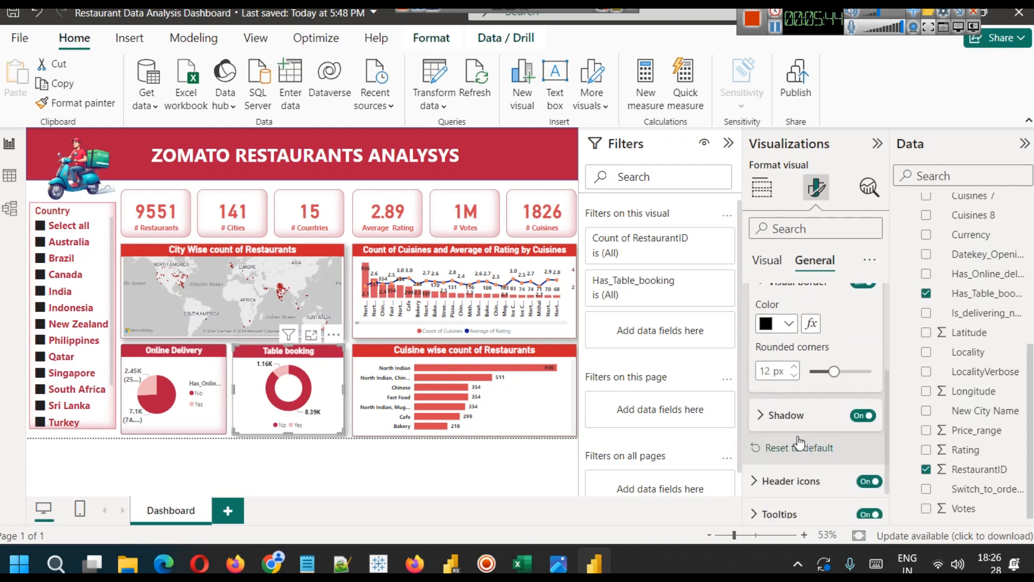
{"action": "left_click", "coordinate": [797, 416]}
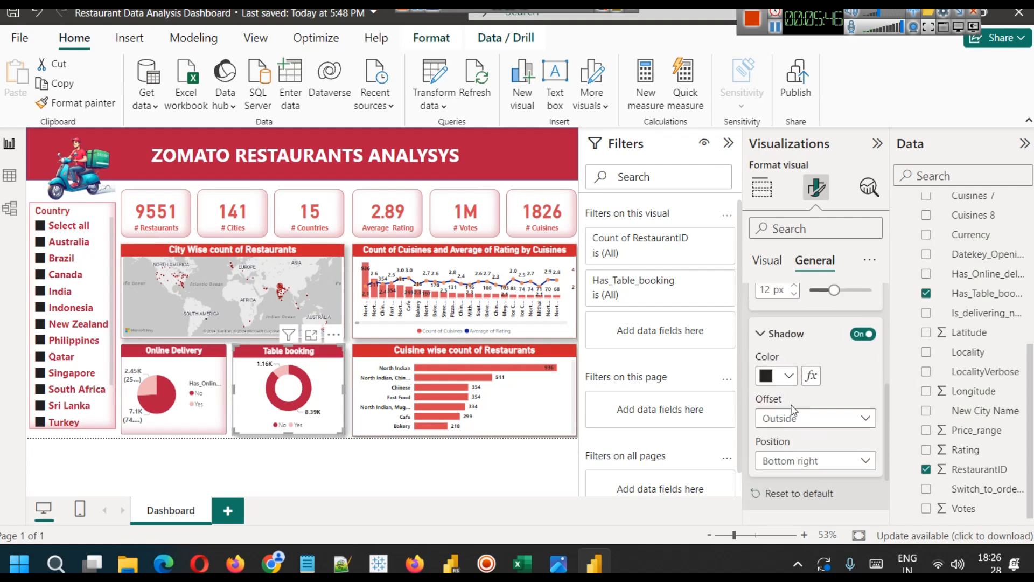
{"action": "left_click", "coordinate": [789, 375]}
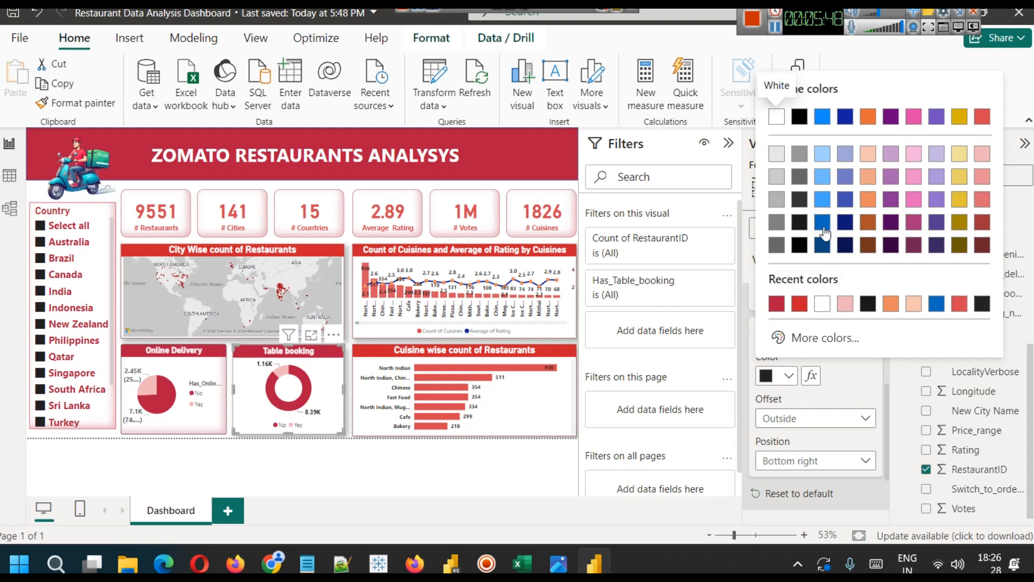
{"action": "left_click", "coordinate": [776, 304]}
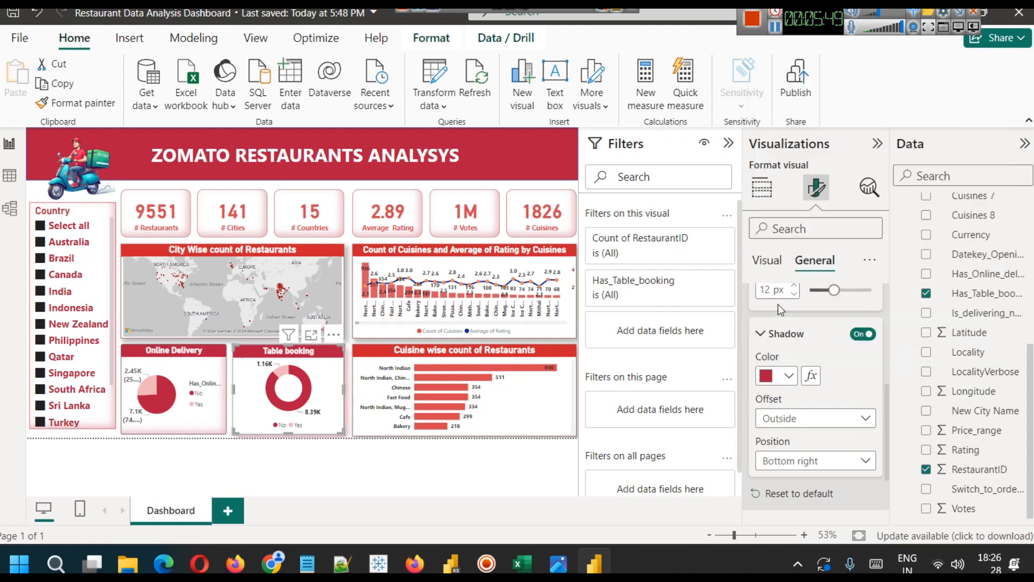
{"action": "left_click", "coordinate": [805, 418]}
{"action": "left_click", "coordinate": [796, 456]}
{"action": "left_click", "coordinate": [476, 452]}
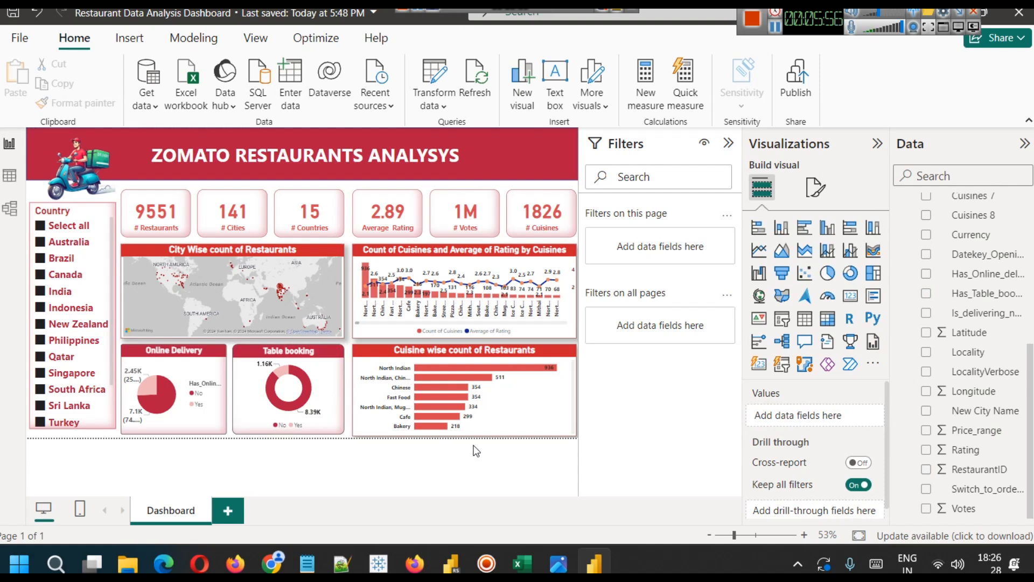
- Collapse the Filters, Visualizations and Data panes to enlarge the report canvas
{"action": "left_click", "coordinate": [731, 143]}
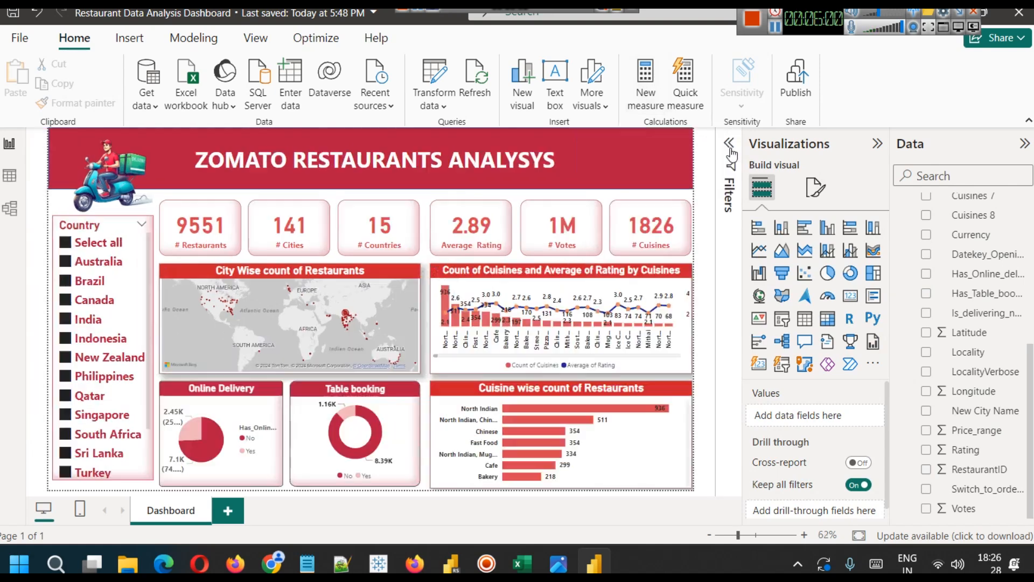
{"action": "left_click", "coordinate": [877, 144]}
{"action": "left_click", "coordinate": [1024, 144]}
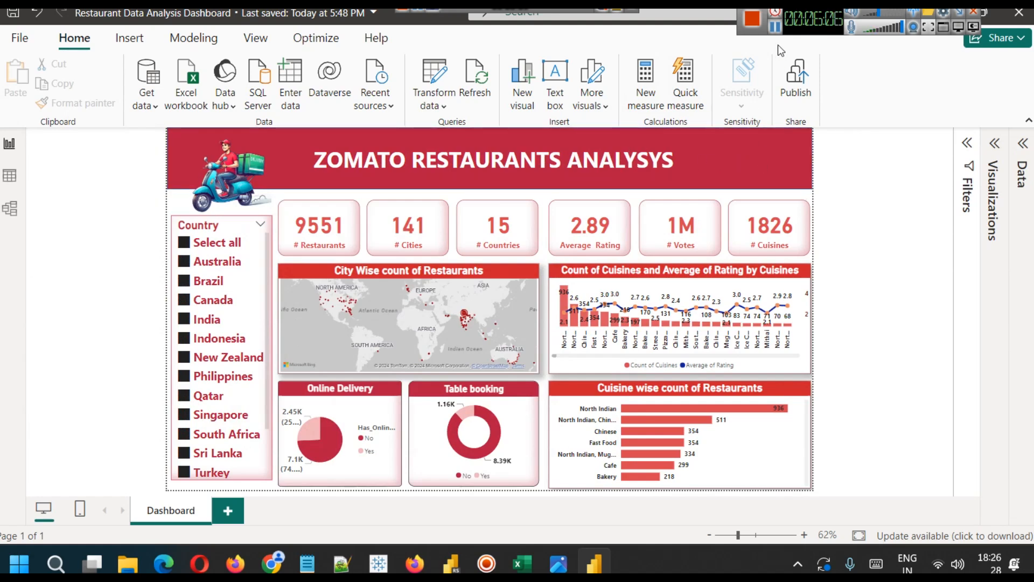
- Move the ZOMATO RESTAURANTS ANALYSYS title text box slightly left within the header banner, closer to the delivery rider image
{"action": "left_click", "coordinate": [650, 162]}
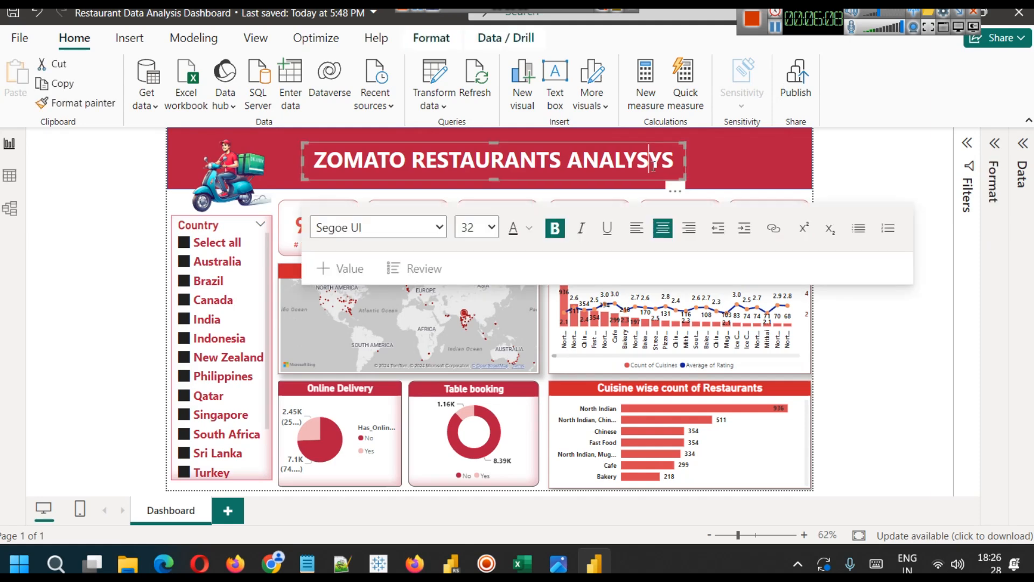
{"action": "left_click", "coordinate": [626, 141]}
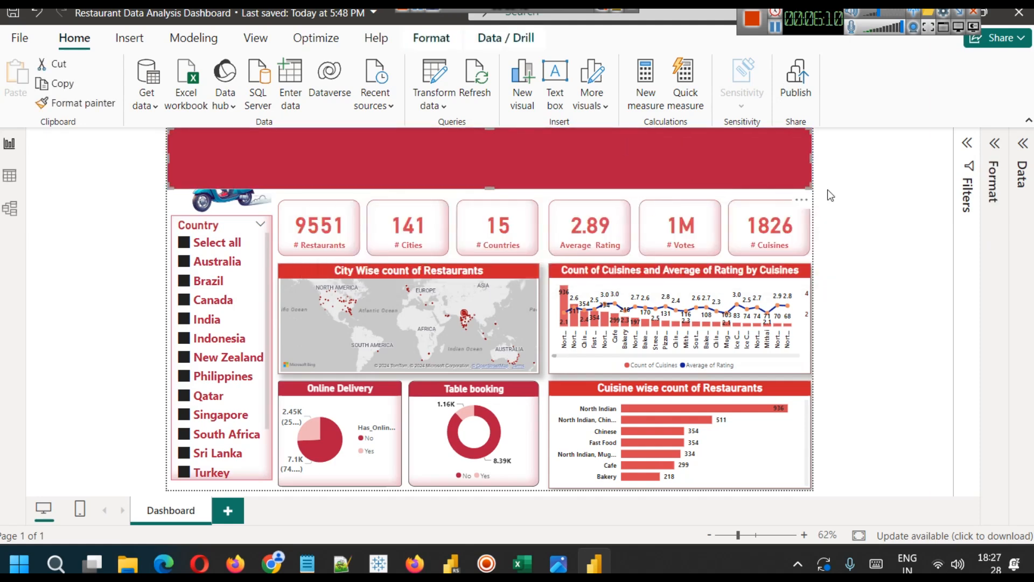
{"action": "left_click", "coordinate": [650, 167]}
{"action": "key", "text": "Left"}
{"action": "key", "text": "Left"}
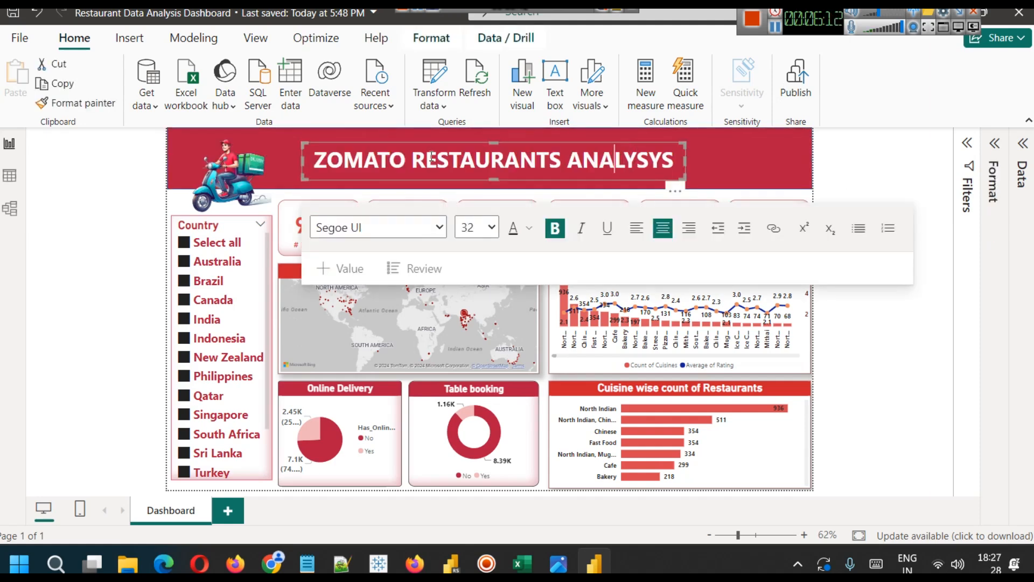
{"action": "left_click_drag", "start_coordinate": [407, 143], "coordinate": [383, 141]}
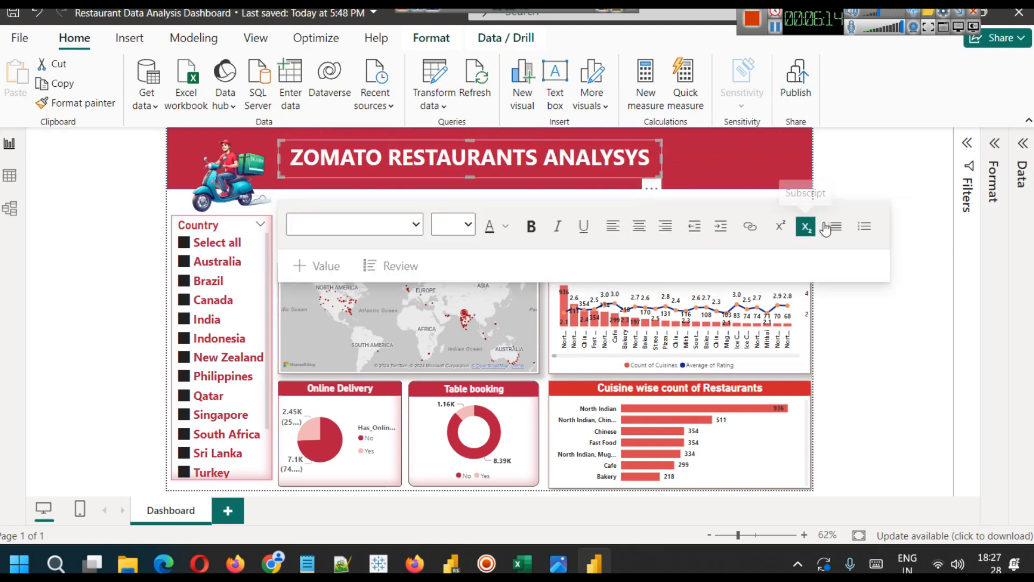
{"action": "left_click", "coordinate": [904, 192]}
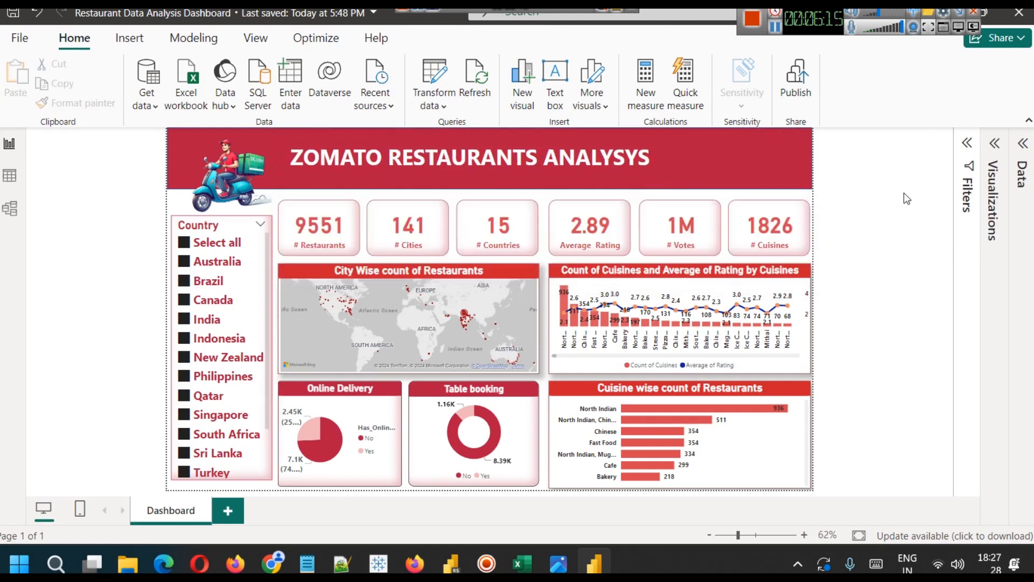
- Show the restaurants table's data and check the format options available for the Datekey_Opening column
{"action": "left_click", "coordinate": [994, 143]}
{"action": "left_click", "coordinate": [847, 143]}
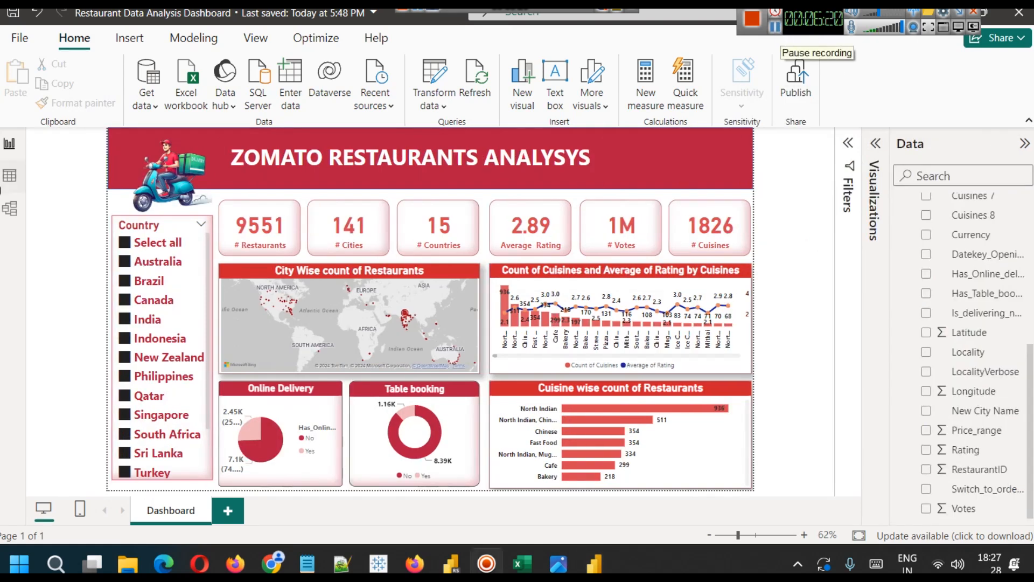
{"action": "left_click", "coordinate": [9, 175]}
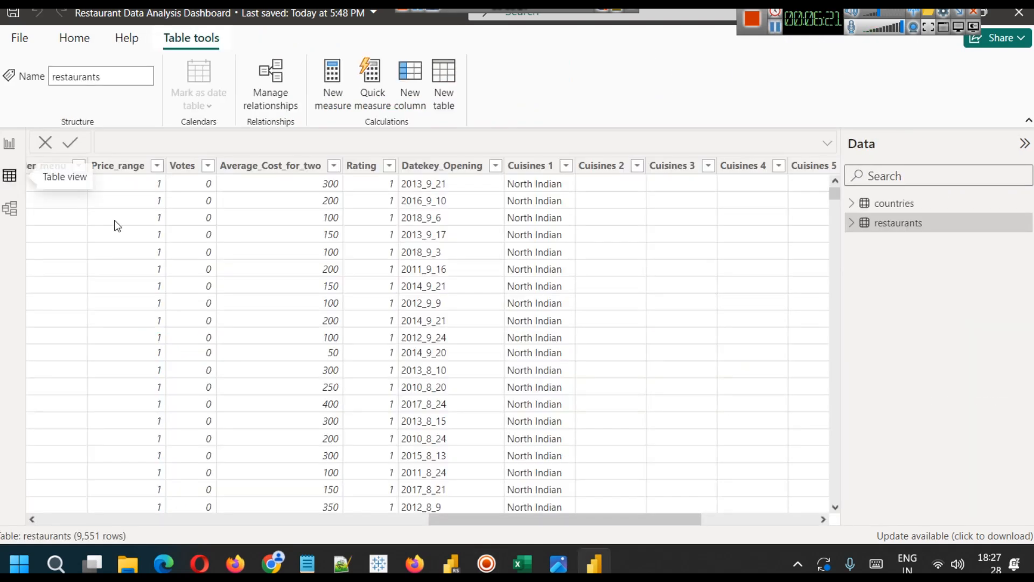
{"action": "left_click", "coordinate": [425, 166]}
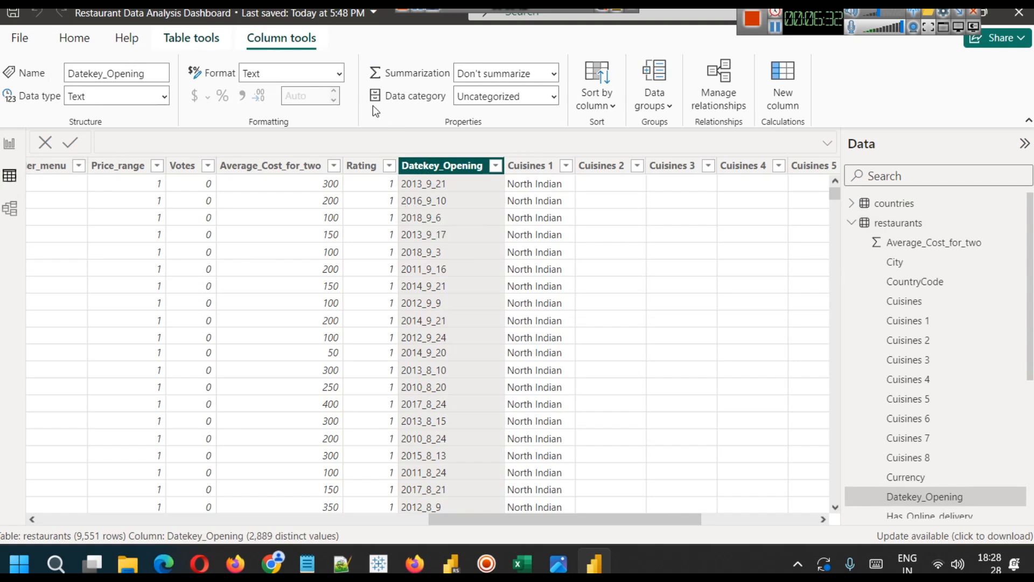
{"action": "left_click", "coordinate": [343, 79]}
{"action": "left_click", "coordinate": [344, 79]}
{"action": "left_click", "coordinate": [339, 73]}
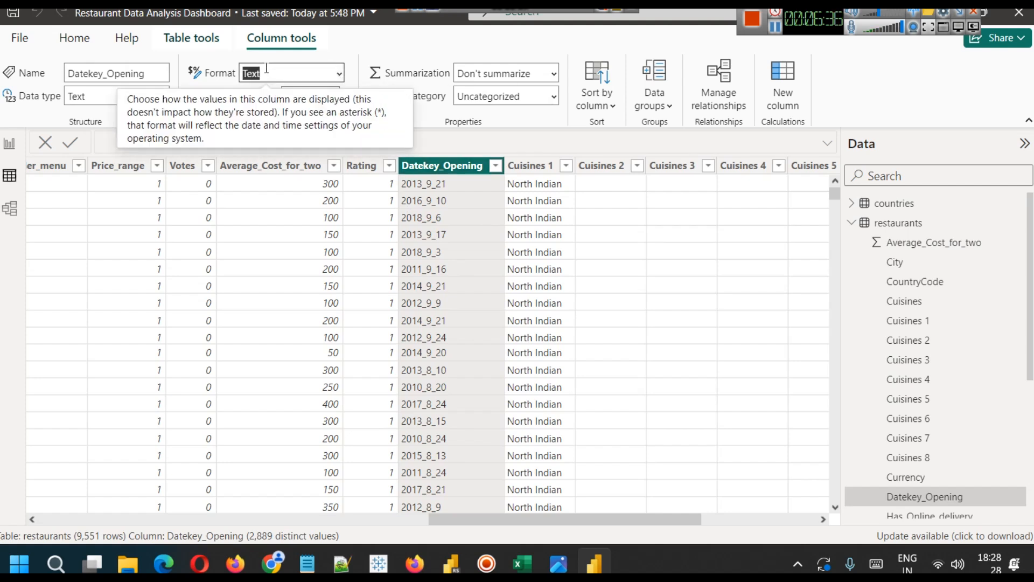
{"action": "left_click", "coordinate": [338, 74]}
{"action": "left_click", "coordinate": [193, 114]}
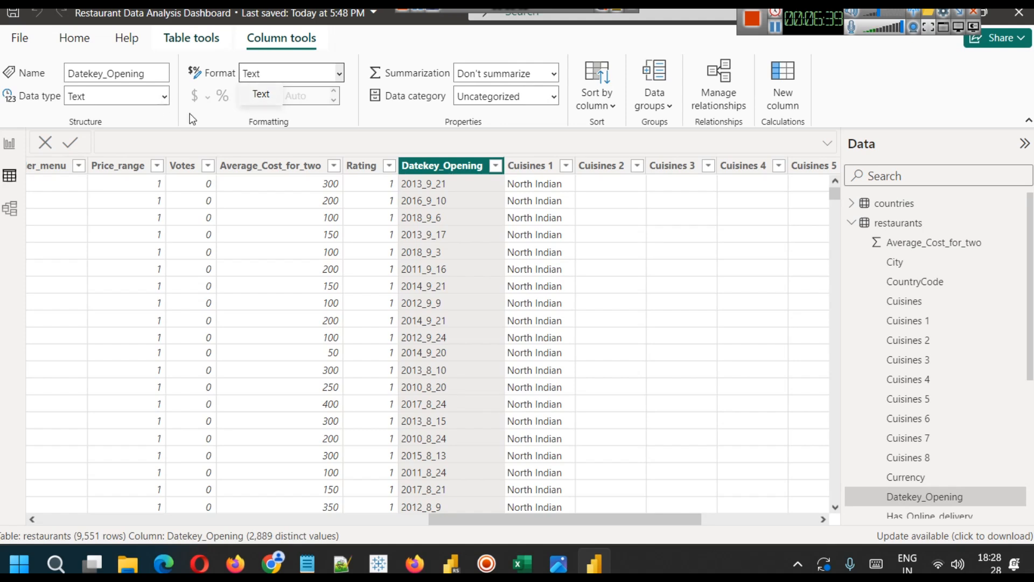
- Try to change the Datekey_Opening column's data type to Date
{"action": "left_click", "coordinate": [164, 96]}
{"action": "left_click", "coordinate": [164, 97]}
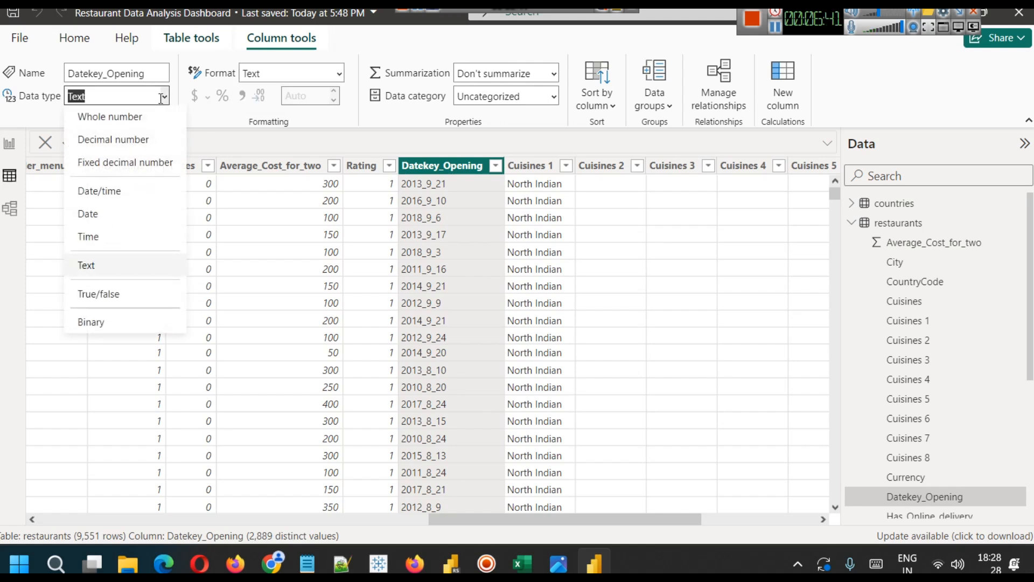
{"action": "left_click", "coordinate": [138, 212]}
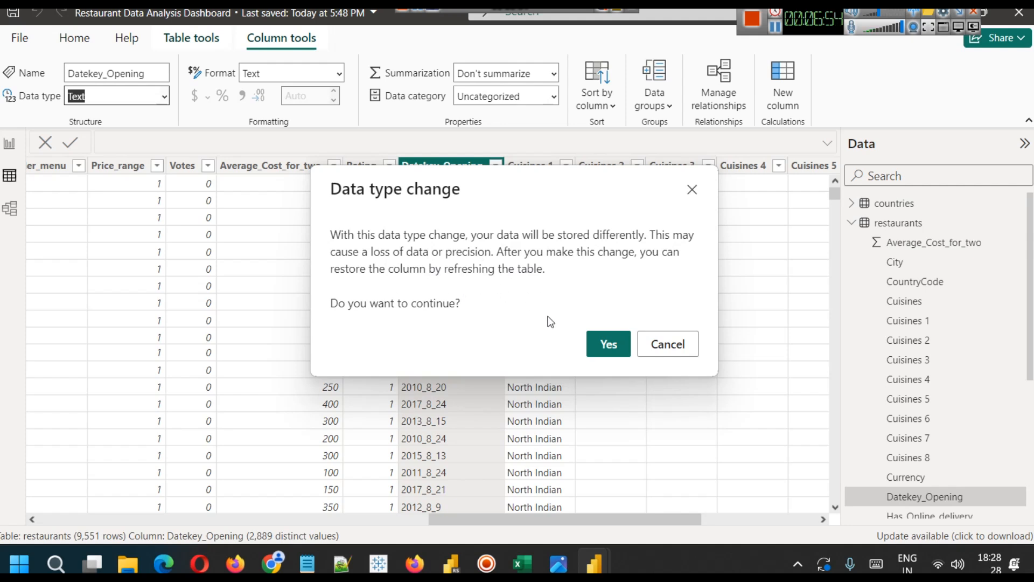
{"action": "left_click", "coordinate": [608, 343]}
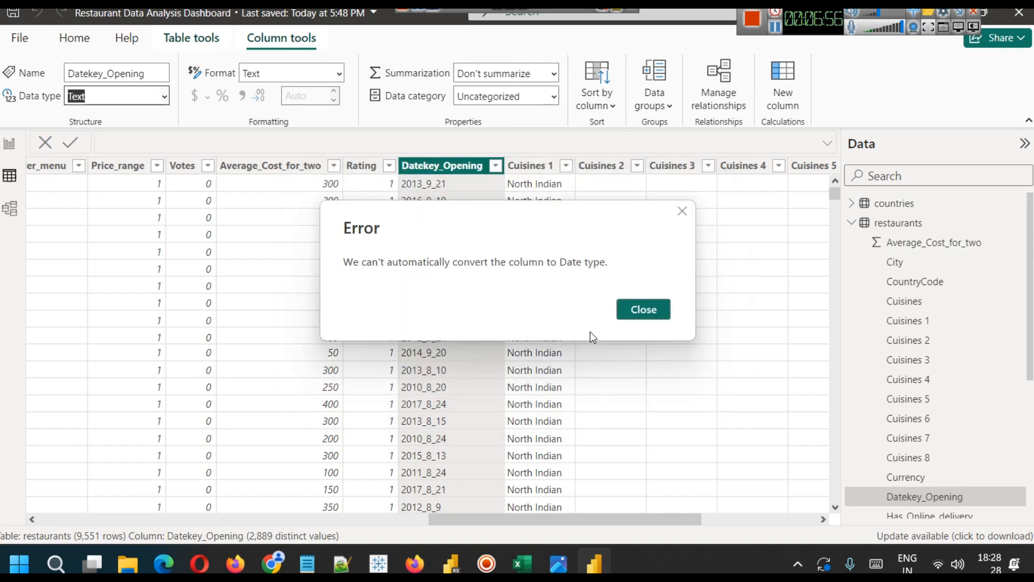
{"action": "left_click", "coordinate": [643, 310]}
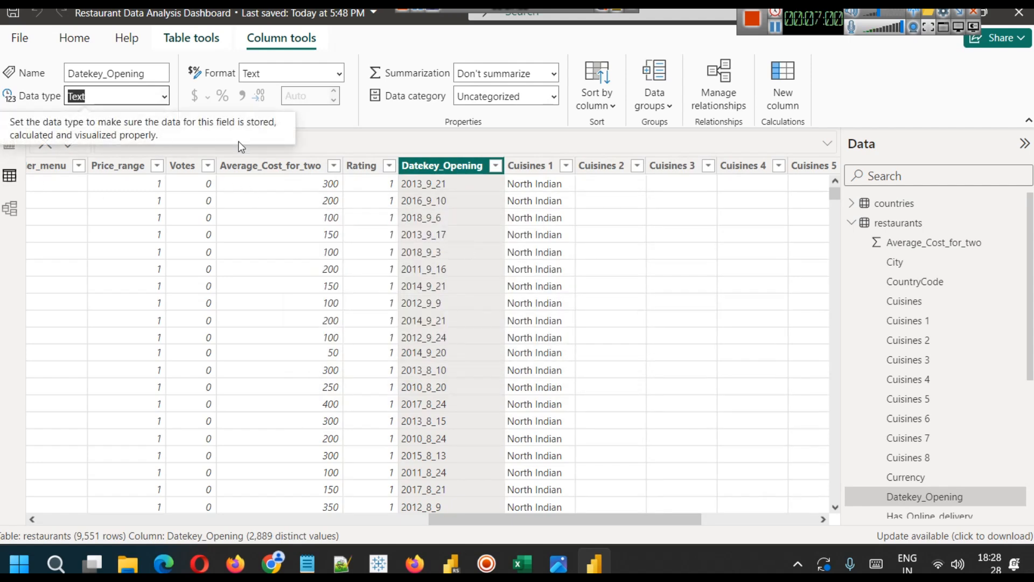
- Return to the report and open the restaurants query in the Power Query Editor
{"action": "left_click", "coordinate": [8, 152]}
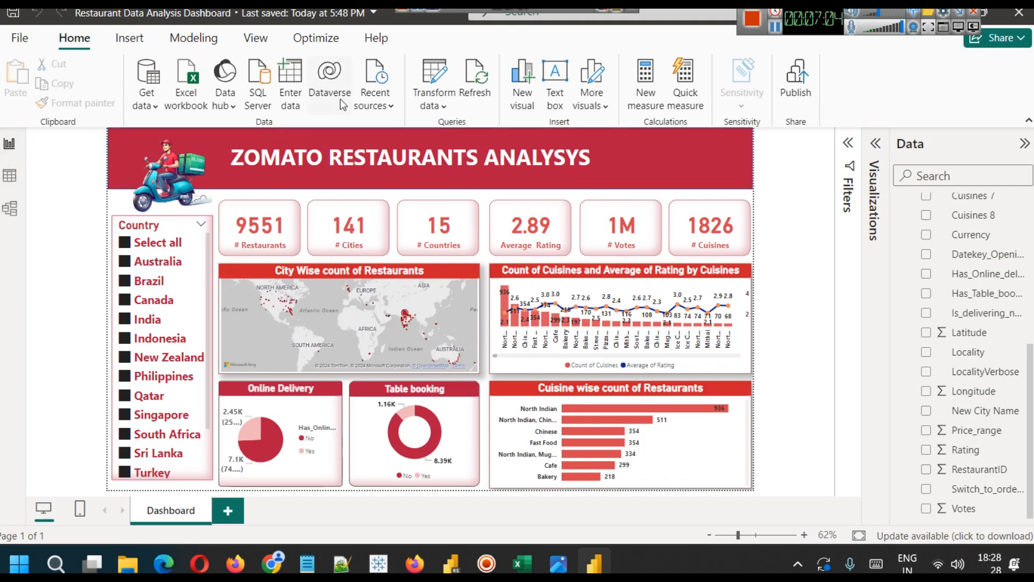
{"action": "left_click", "coordinate": [441, 92]}
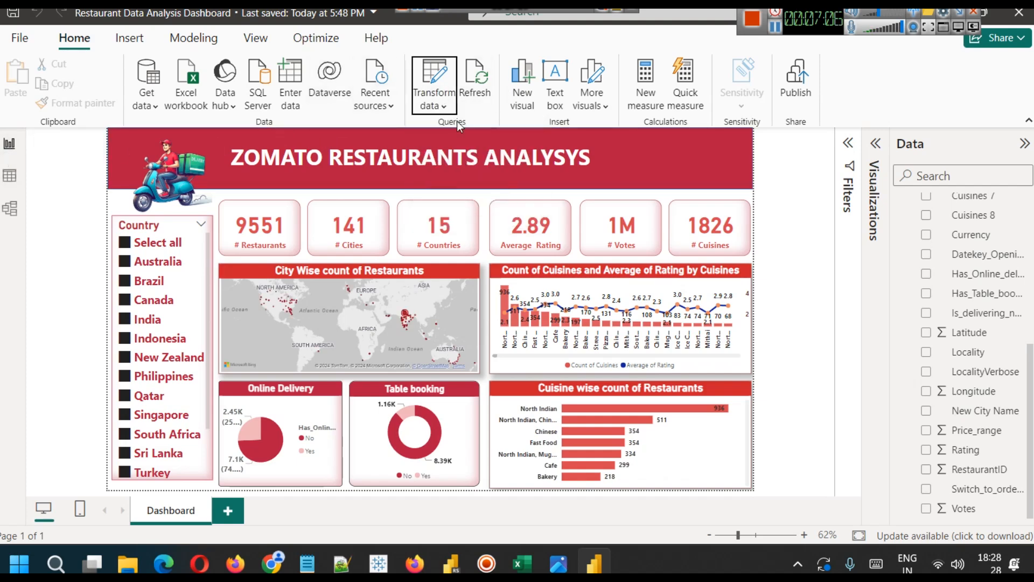
{"action": "left_click", "coordinate": [456, 127]}
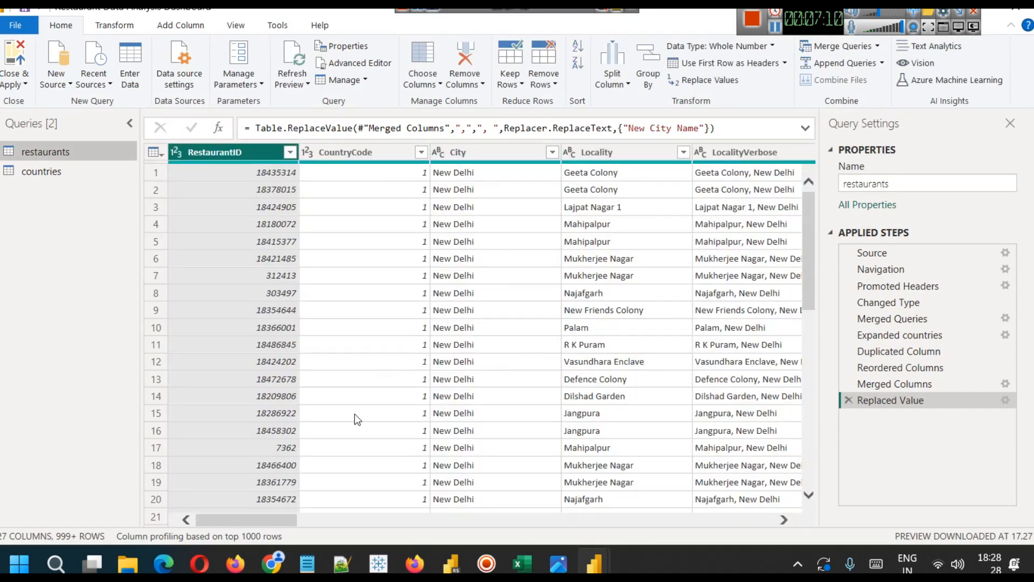
- Replace every underscore "_" with a hyphen "-" in the Datekey_Opening column and look through the resulting values
{"action": "left_click_drag", "start_coordinate": [243, 514], "coordinate": [535, 541]}
{"action": "left_click", "coordinate": [651, 156]}
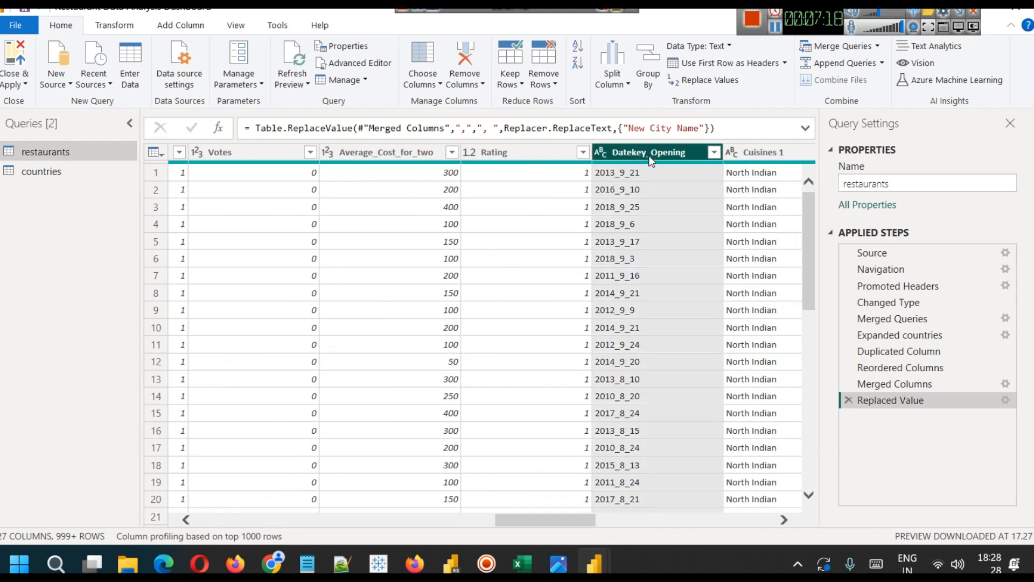
{"action": "right_click", "coordinate": [634, 148]}
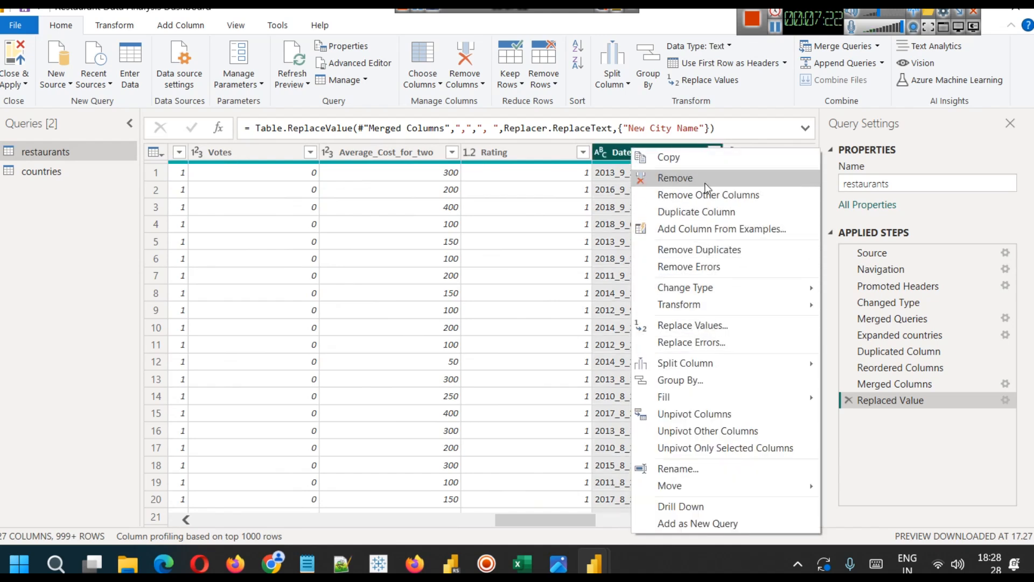
{"action": "left_click", "coordinate": [714, 326]}
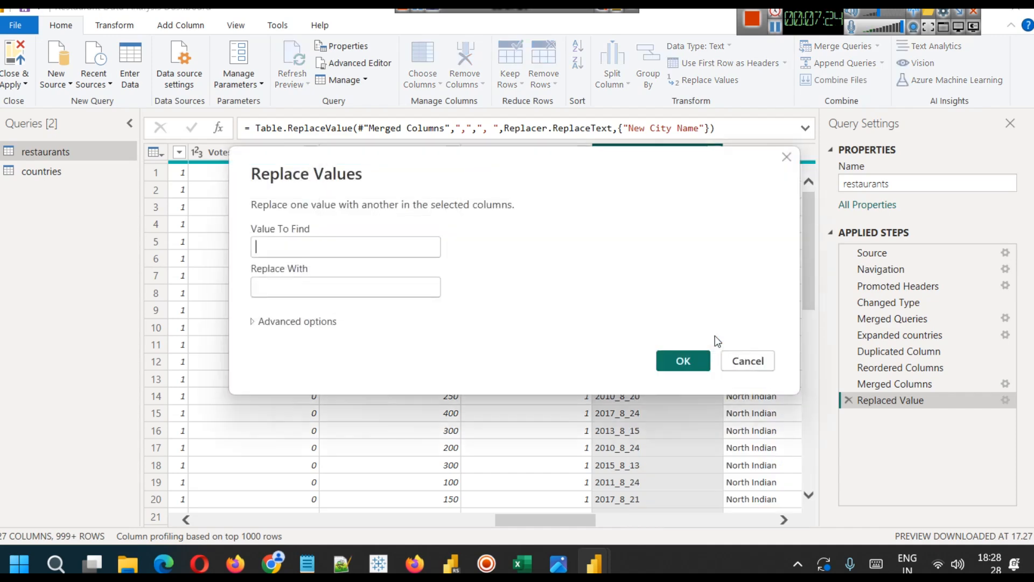
{"action": "type", "text": "_"}
{"action": "key", "text": "Tab"}
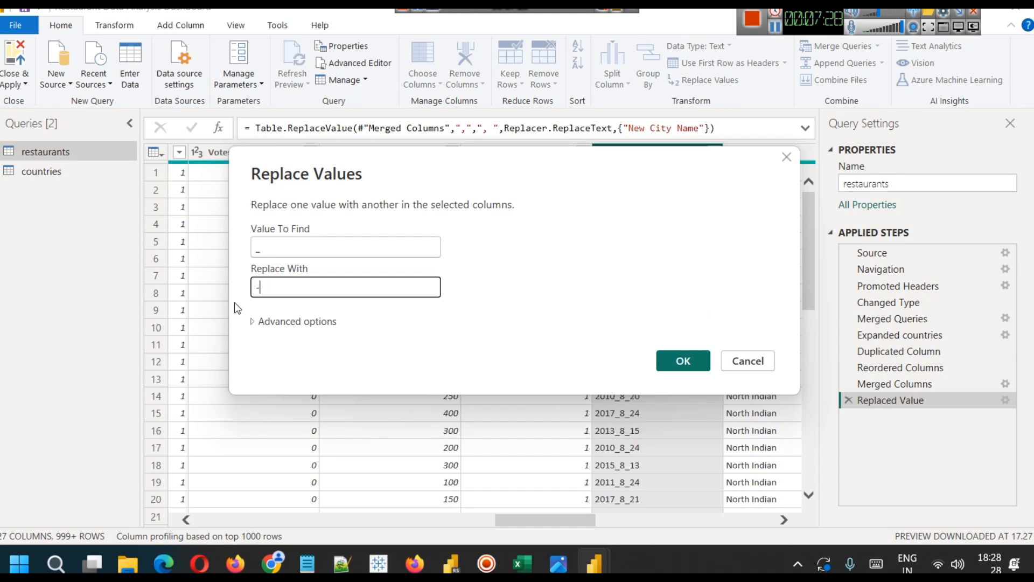
{"action": "left_click", "coordinate": [682, 360]}
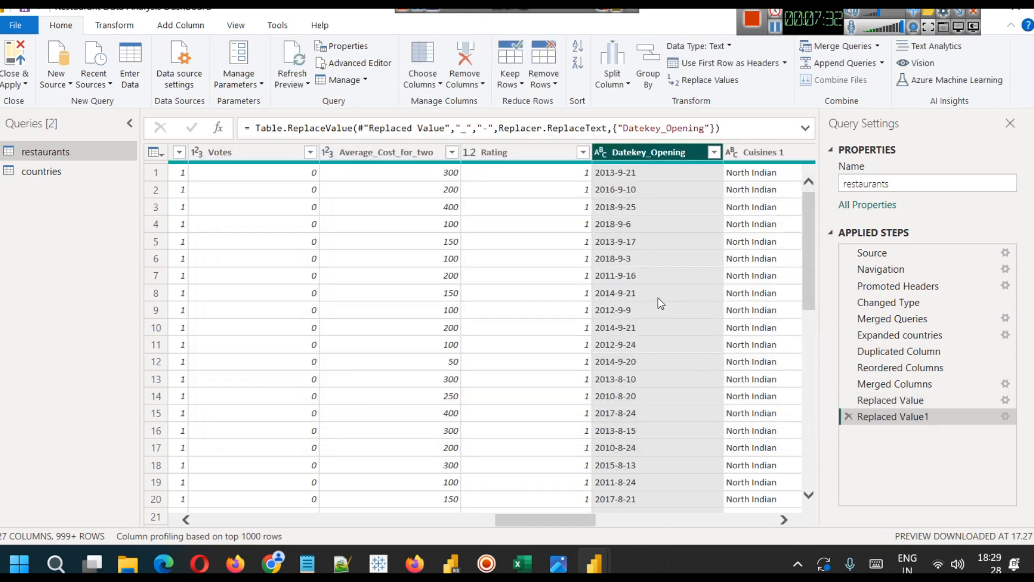
{"action": "scroll", "coordinate": [663, 297], "scroll_direction": "down", "scroll_amount": 10}
{"action": "scroll", "coordinate": [663, 300], "scroll_direction": "up", "scroll_amount": 10}
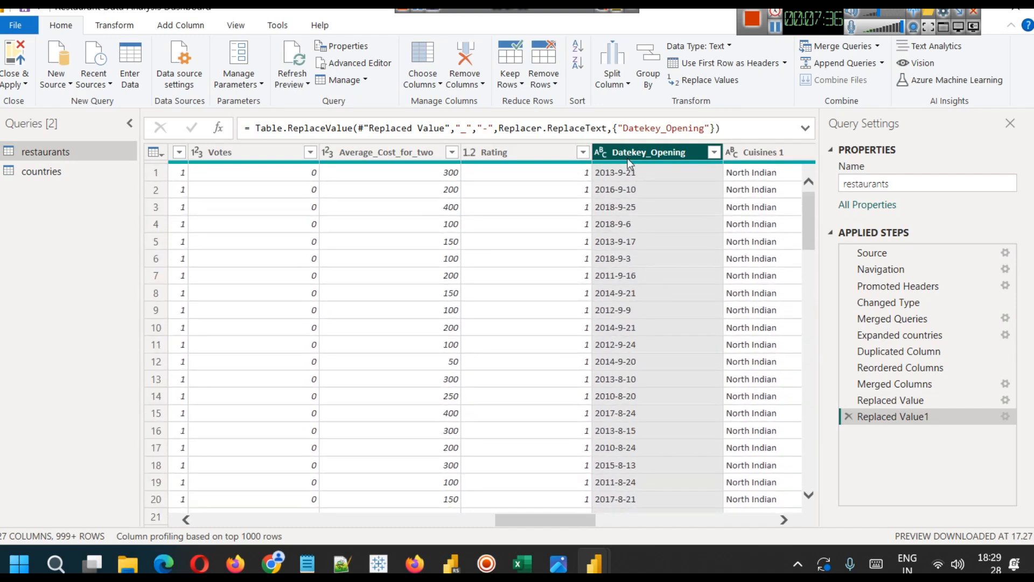
- Change the Datekey_Opening column's data type to Date, then apply the query changes and return to the report
{"action": "right_click", "coordinate": [627, 152]}
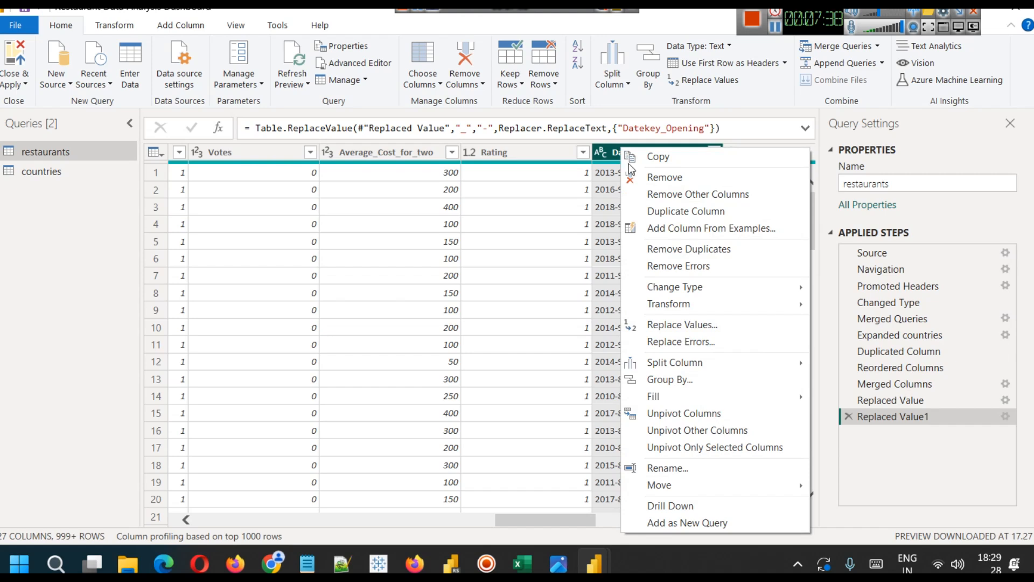
{"action": "mouse_move", "coordinate": [645, 291]}
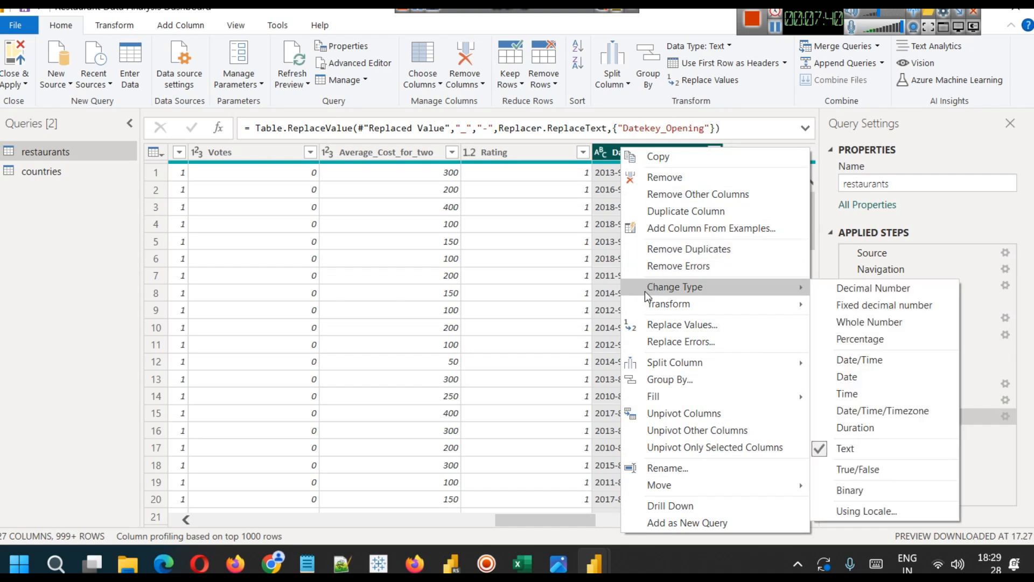
{"action": "left_click", "coordinate": [856, 376]}
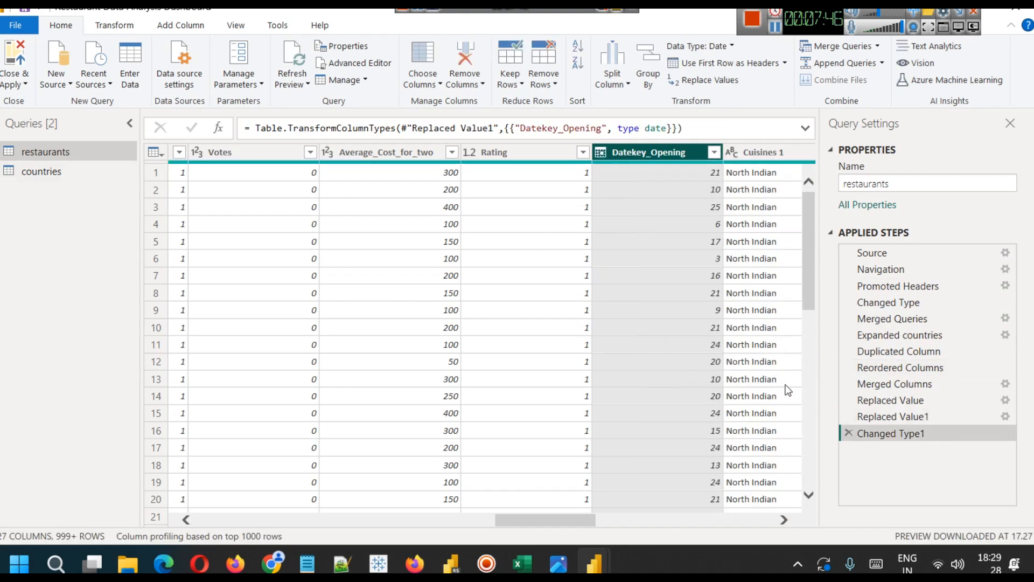
{"action": "left_click", "coordinate": [25, 84]}
{"action": "left_click", "coordinate": [33, 102]}
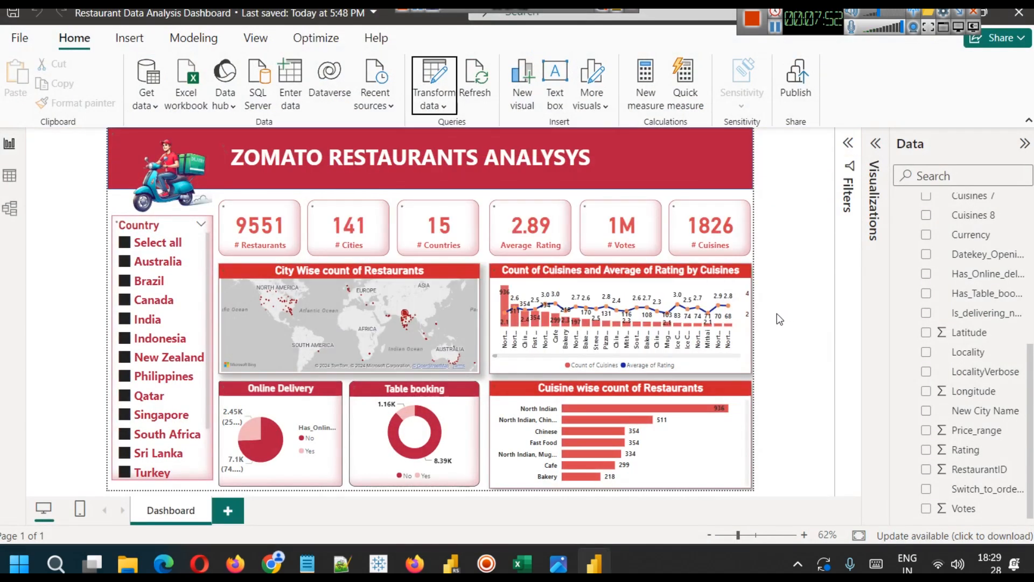
- Expand the Datekey_Opening date hierarchy among the data fields and bring up the options for building visuals
{"action": "left_click", "coordinate": [912, 256]}
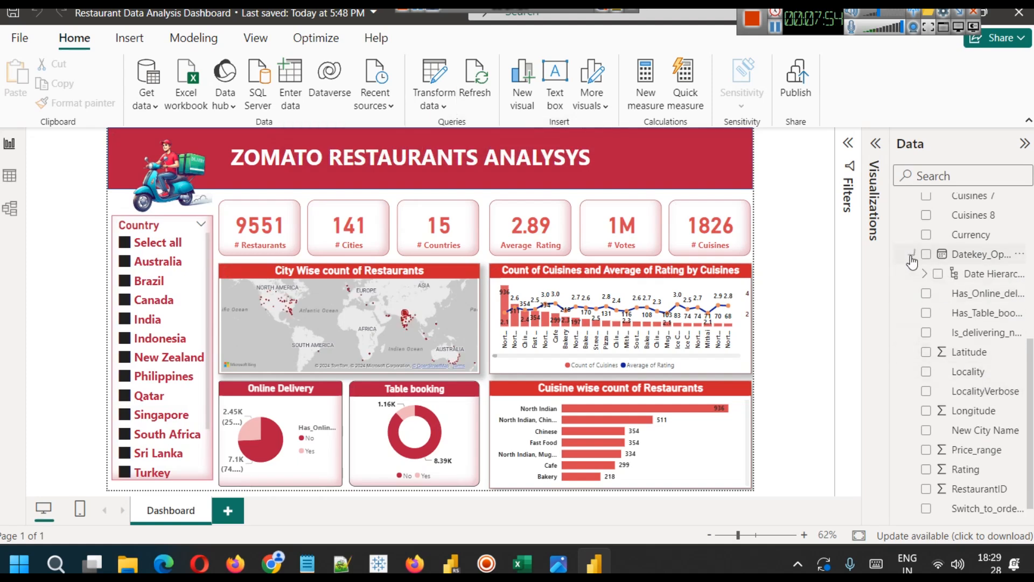
{"action": "left_click", "coordinate": [925, 273]}
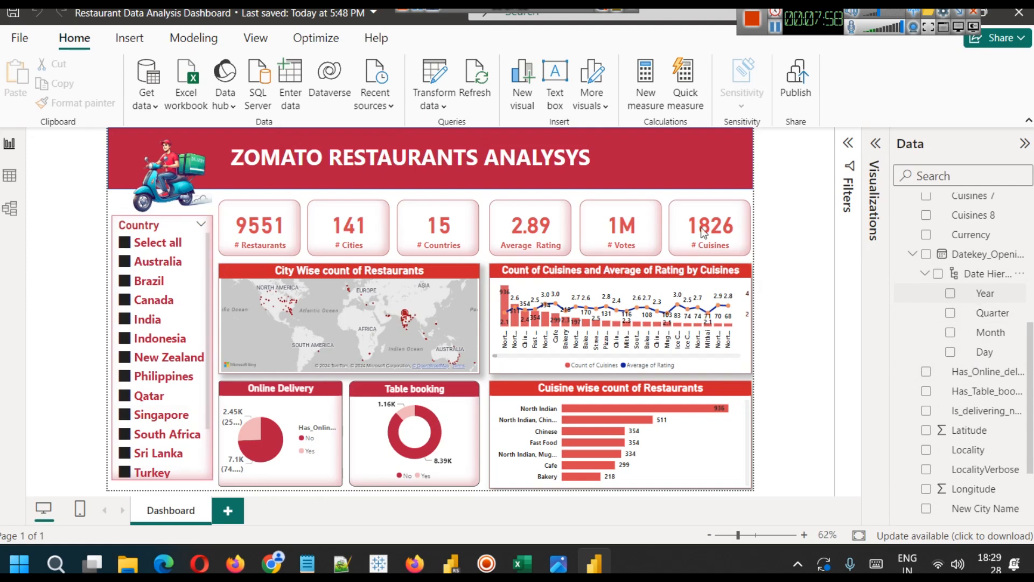
{"action": "left_click", "coordinate": [848, 143]}
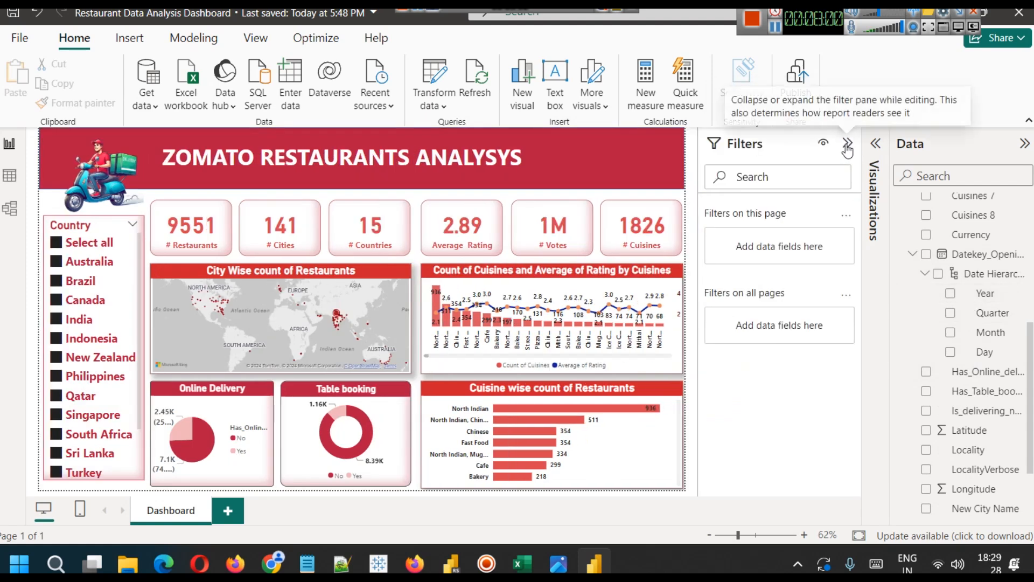
{"action": "left_click", "coordinate": [876, 144]}
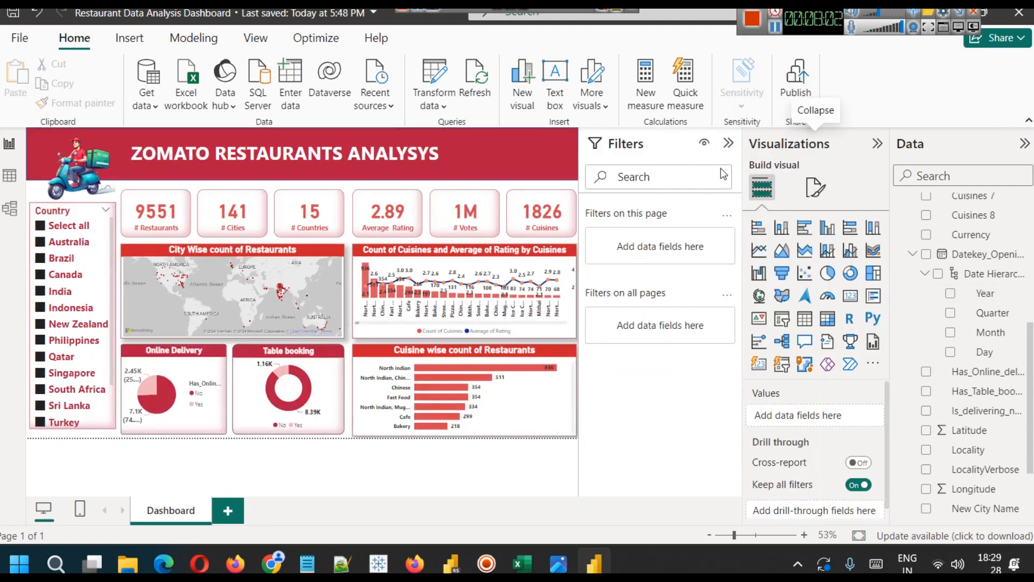
{"action": "left_click", "coordinate": [724, 144]}
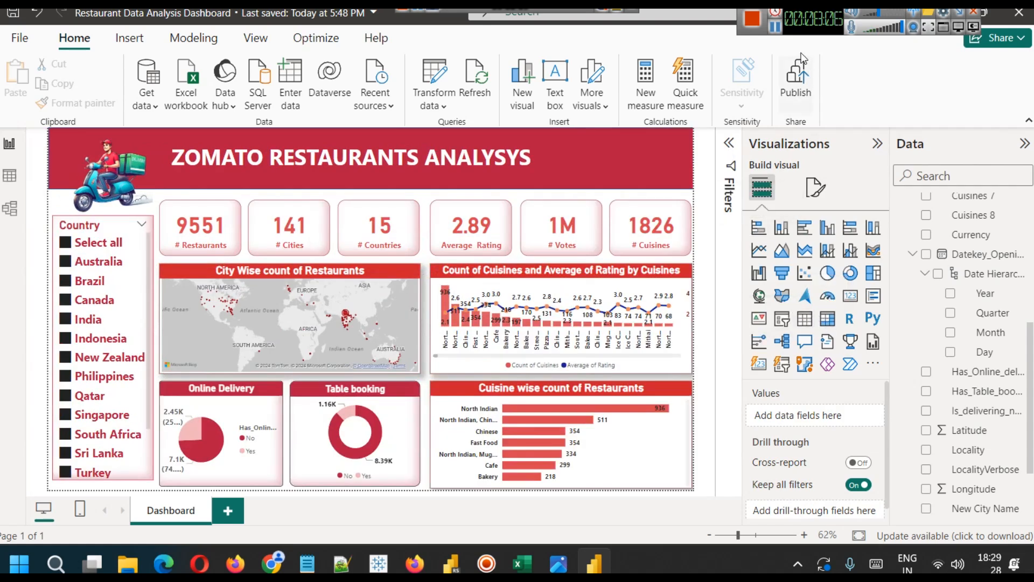
{"action": "left_click", "coordinate": [778, 31]}
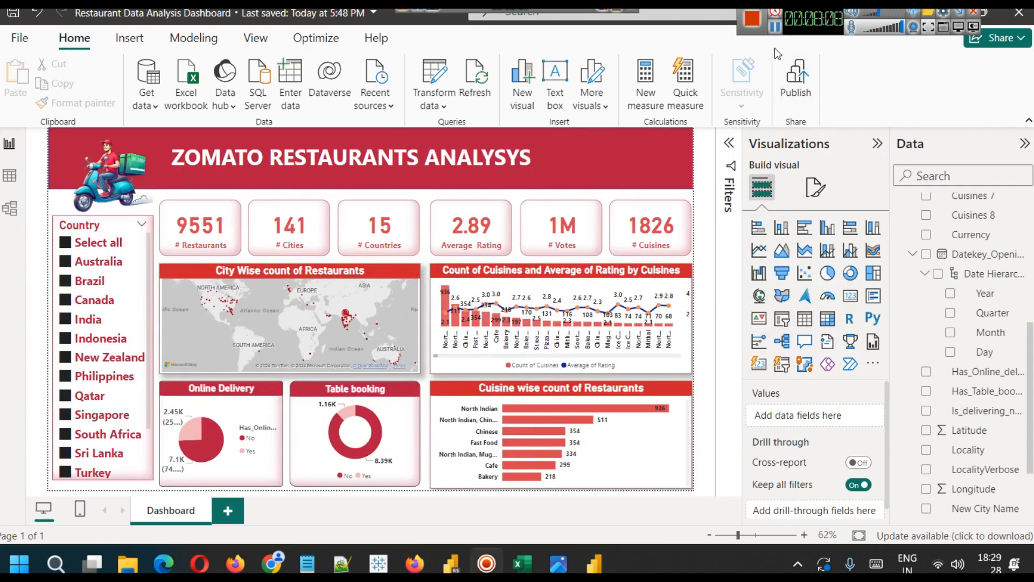
- Add a slicer in the banner beside the dashboard title, using Year from the Datekey_Opening date hierarchy
{"action": "left_click", "coordinate": [787, 322]}
{"action": "left_click_drag", "start_coordinate": [175, 180], "coordinate": [624, 163]}
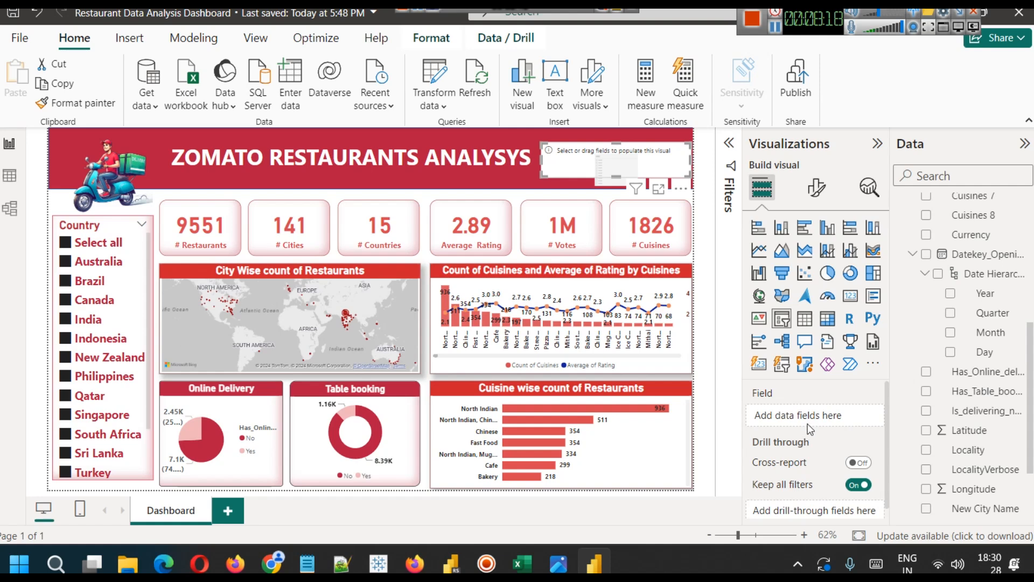
{"action": "left_click_drag", "start_coordinate": [1012, 295], "coordinate": [838, 423]}
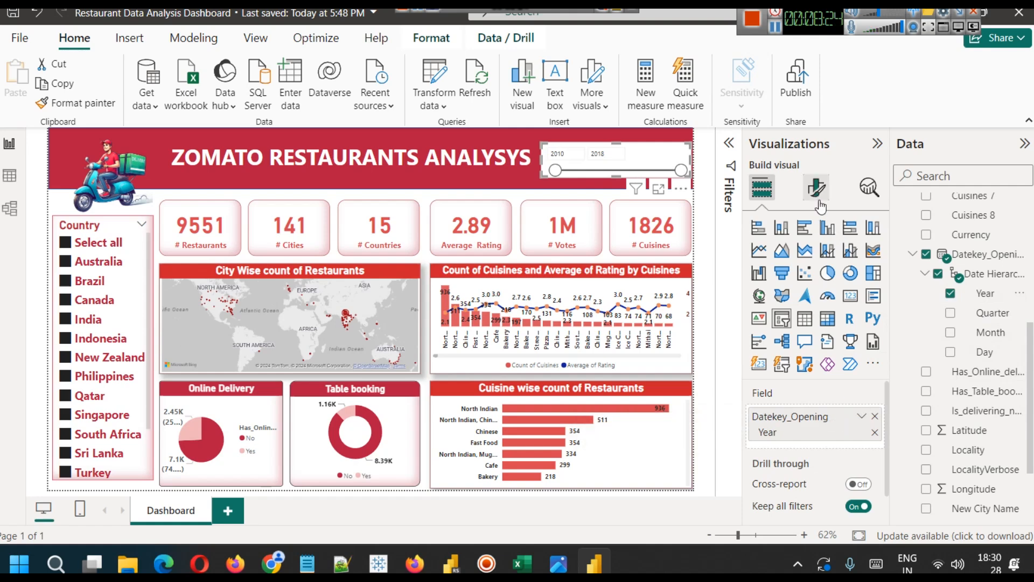
- Set the Year slicer's style to Dropdown
{"action": "left_click", "coordinate": [817, 195]}
{"action": "left_click", "coordinate": [781, 300]}
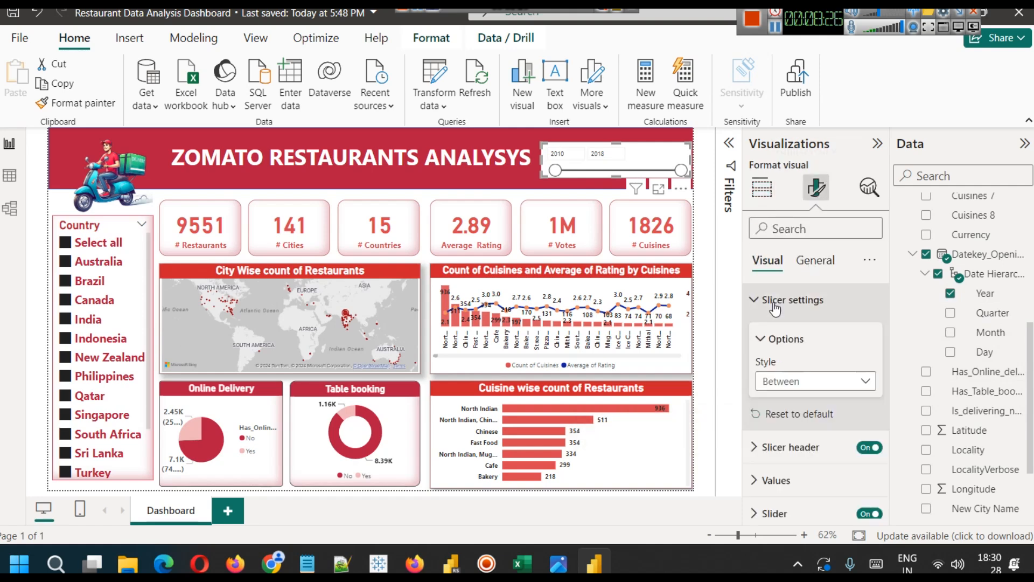
{"action": "left_click", "coordinate": [814, 381]}
{"action": "left_click", "coordinate": [791, 439]}
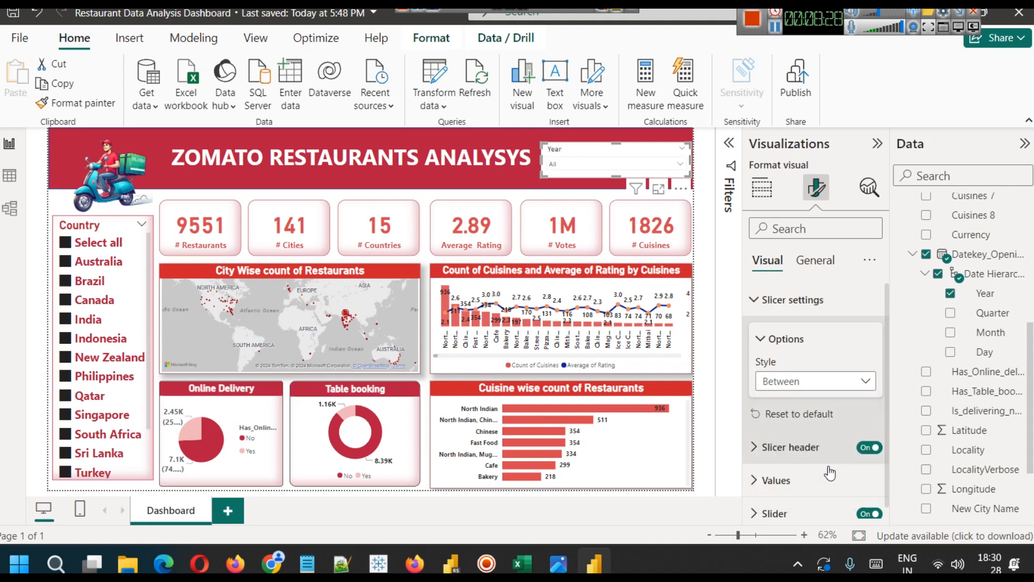
- Test the Year slicer by filtering the dashboard for 2013 and then 2014
{"action": "left_click", "coordinate": [635, 163]}
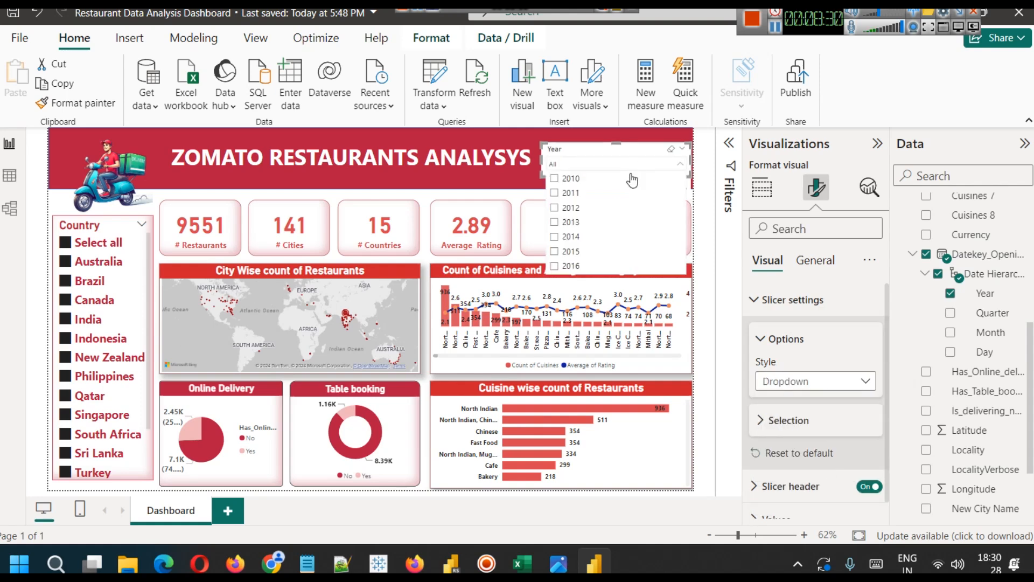
{"action": "left_click", "coordinate": [566, 223]}
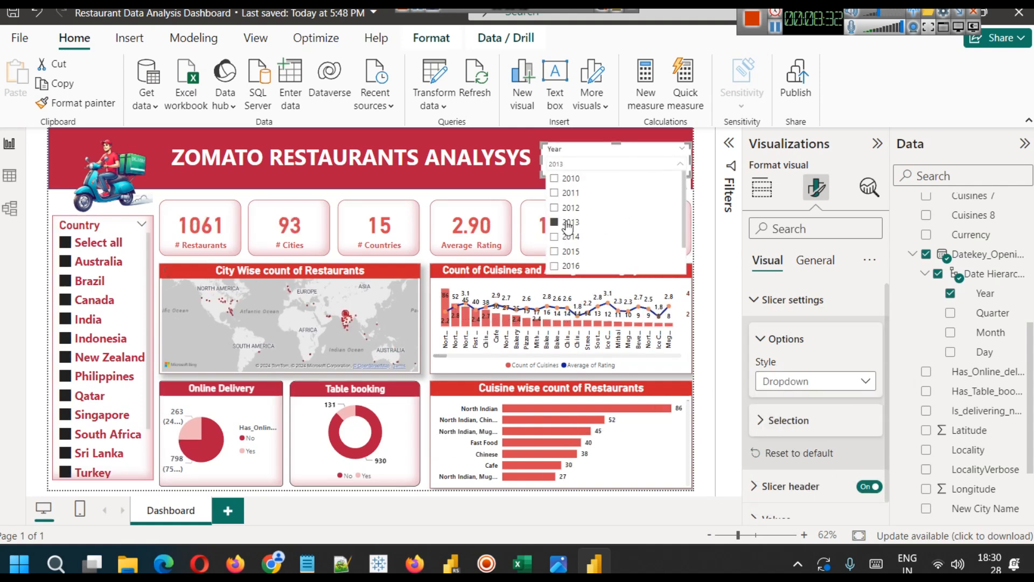
{"action": "left_click", "coordinate": [554, 244]}
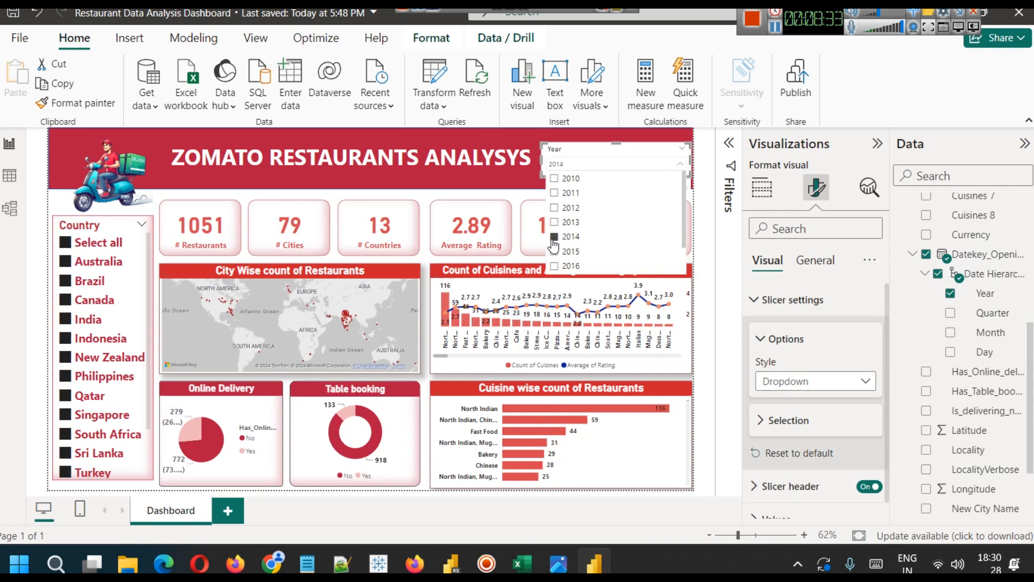
- Turn on the "Select all" option for the Year slicer and select all years with it
{"action": "left_click", "coordinate": [795, 424]}
{"action": "left_click", "coordinate": [862, 409]}
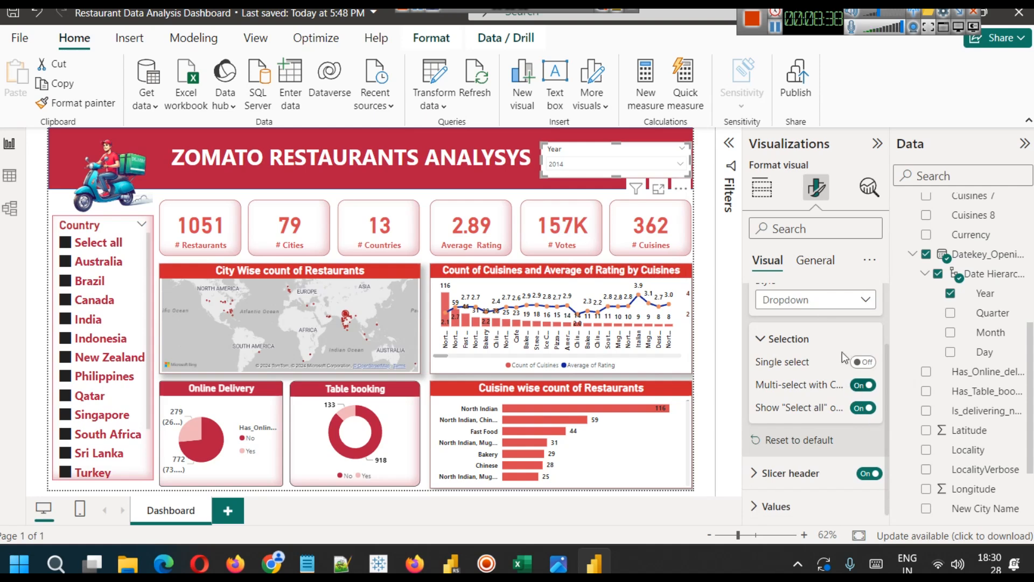
{"action": "left_click", "coordinate": [674, 162]}
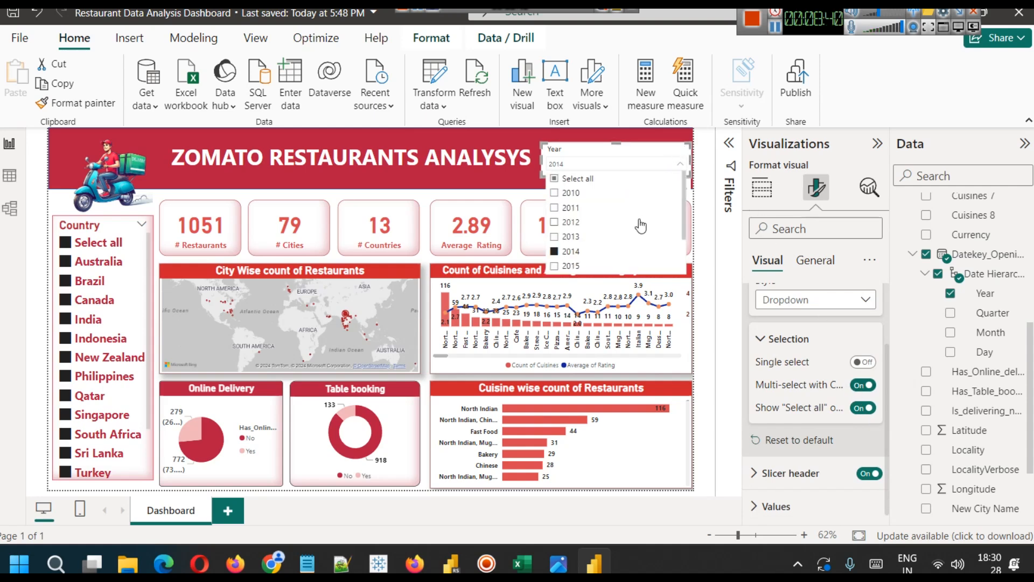
{"action": "left_click", "coordinate": [578, 181]}
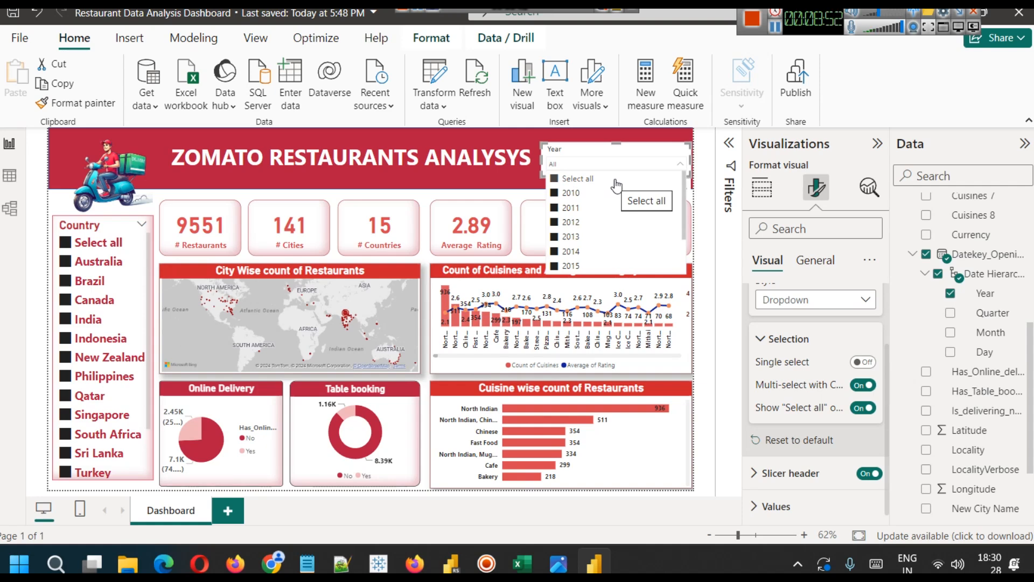
- Check the dashboard for single years (2010, 2018, 2017, 2016, 2015 and 2018 again), then reselect all years
{"action": "left_click", "coordinate": [551, 192]}
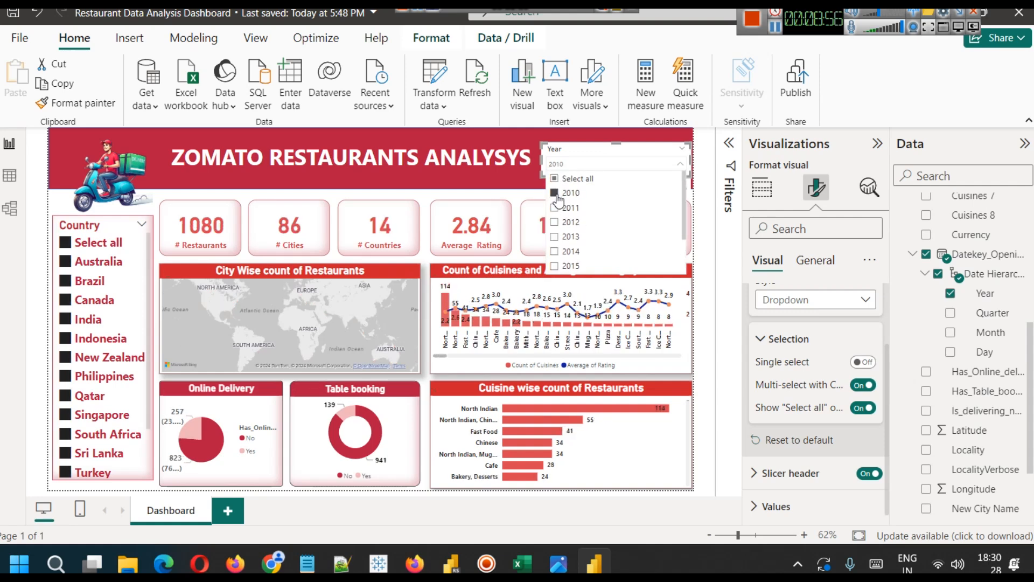
{"action": "left_click", "coordinate": [554, 194]}
{"action": "scroll", "coordinate": [560, 226], "scroll_direction": "down", "scroll_amount": 2}
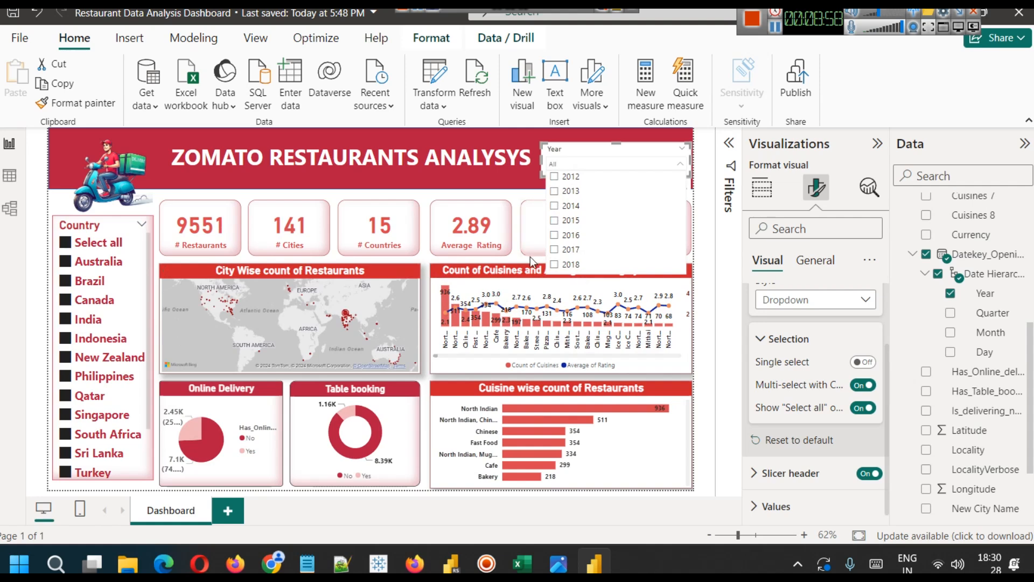
{"action": "left_click", "coordinate": [555, 266]}
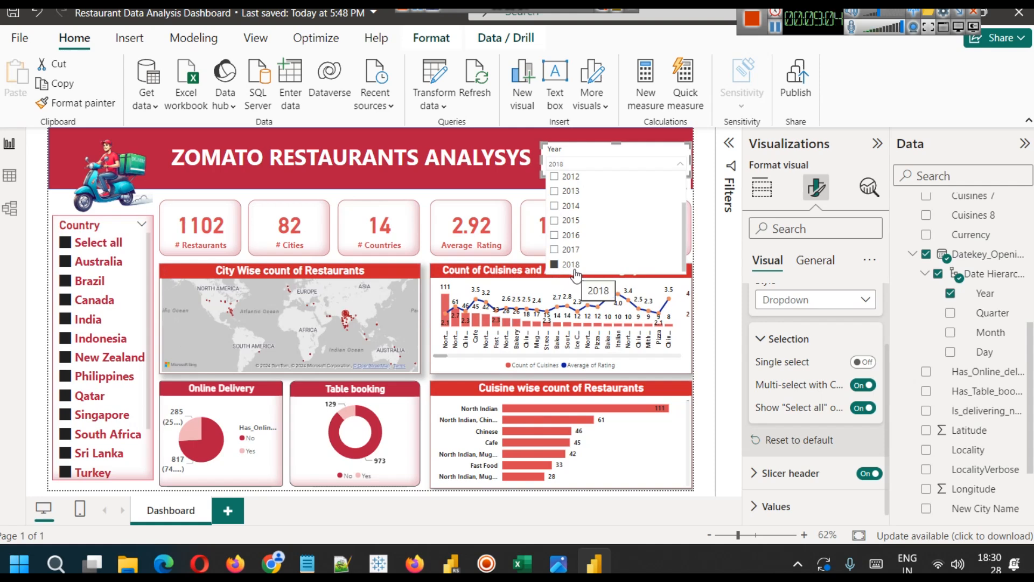
{"action": "left_click", "coordinate": [556, 251]}
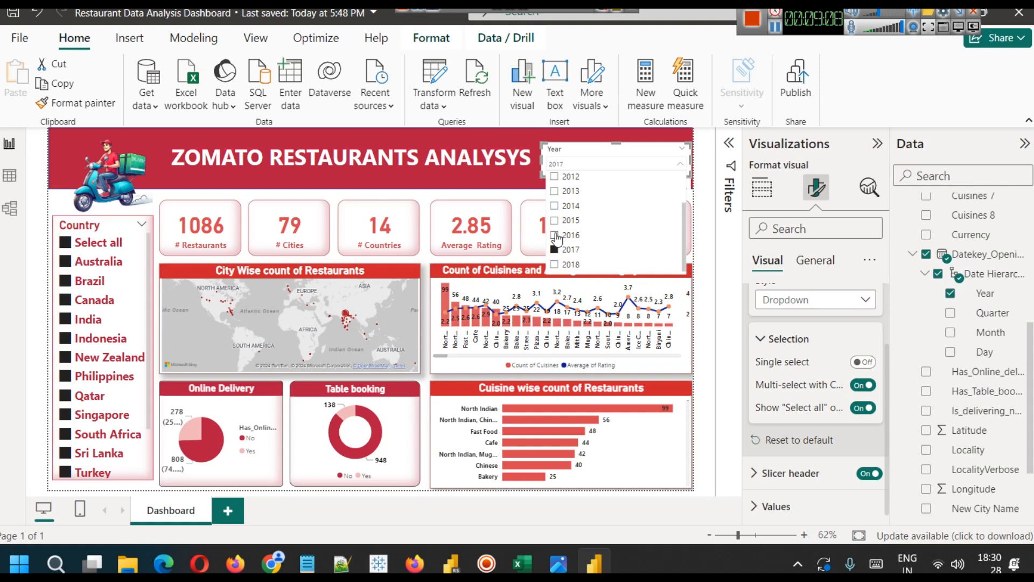
{"action": "left_click", "coordinate": [555, 235]}
{"action": "left_click", "coordinate": [555, 220]}
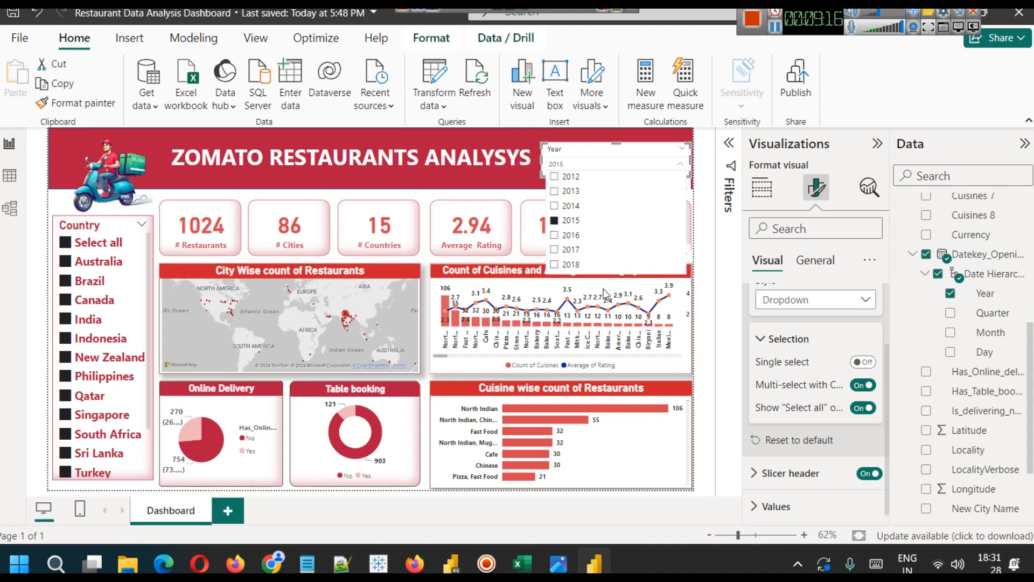
{"action": "left_click", "coordinate": [559, 265]}
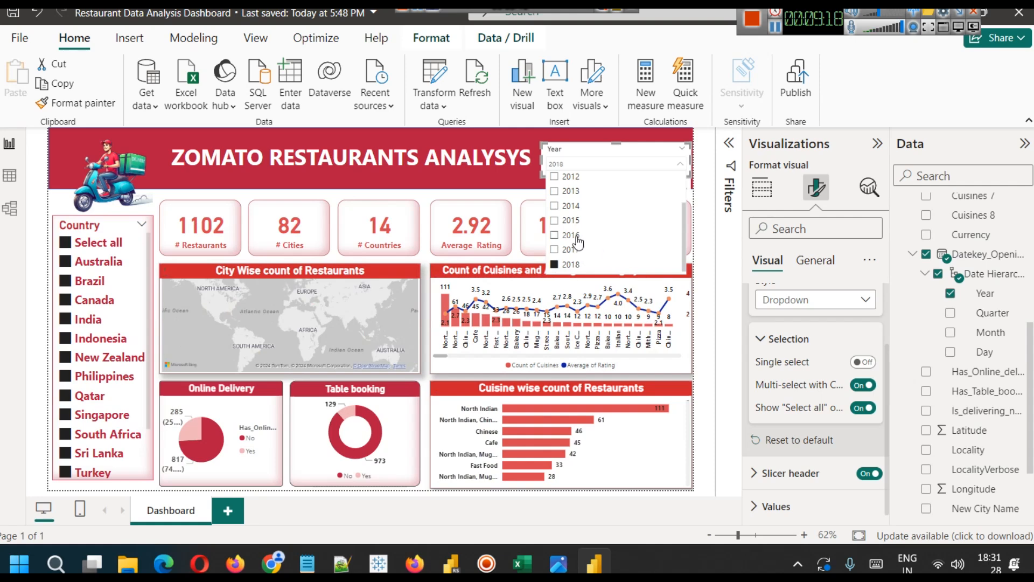
{"action": "scroll", "coordinate": [576, 237], "scroll_direction": "up", "scroll_amount": 3}
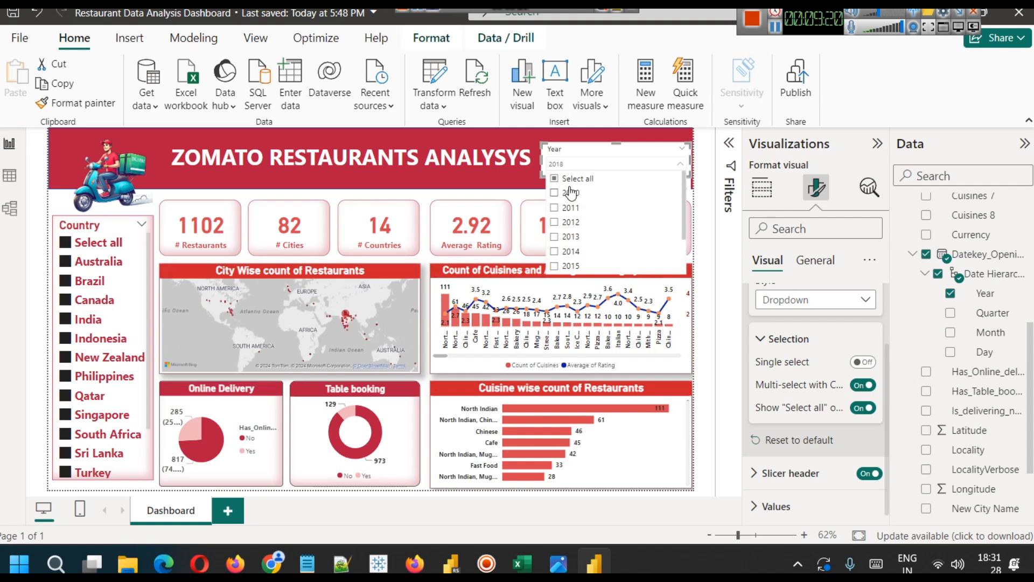
{"action": "left_click", "coordinate": [560, 182]}
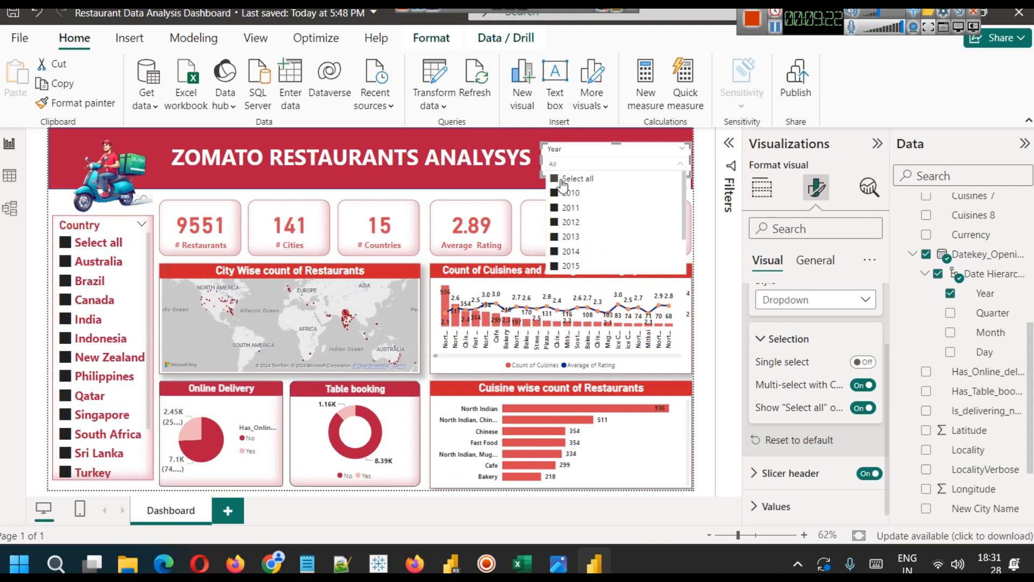
{"action": "left_click", "coordinate": [704, 226]}
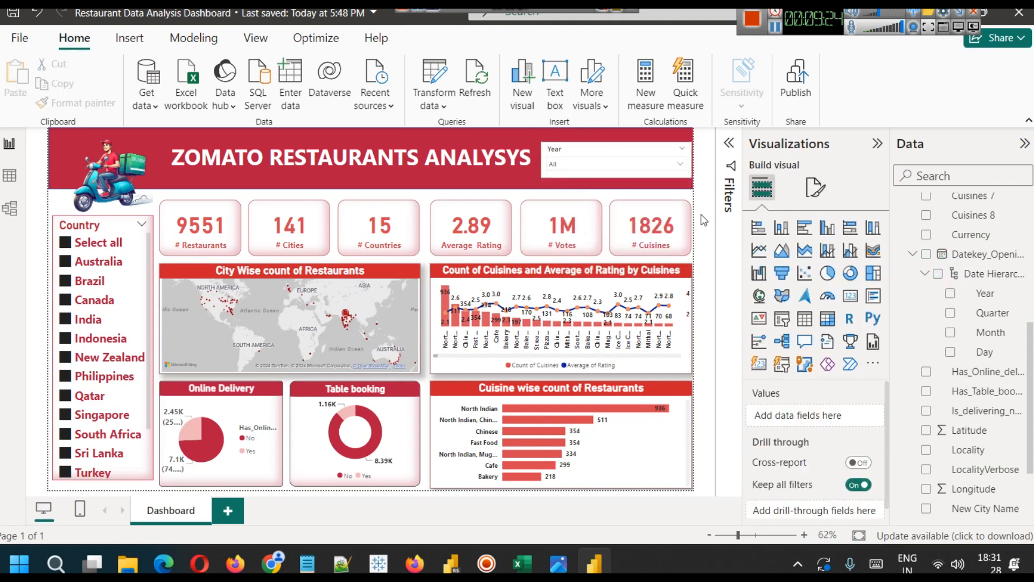
- Format the Year slicer's values in bold with the dashboard's dark red font color
{"action": "left_click", "coordinate": [598, 154]}
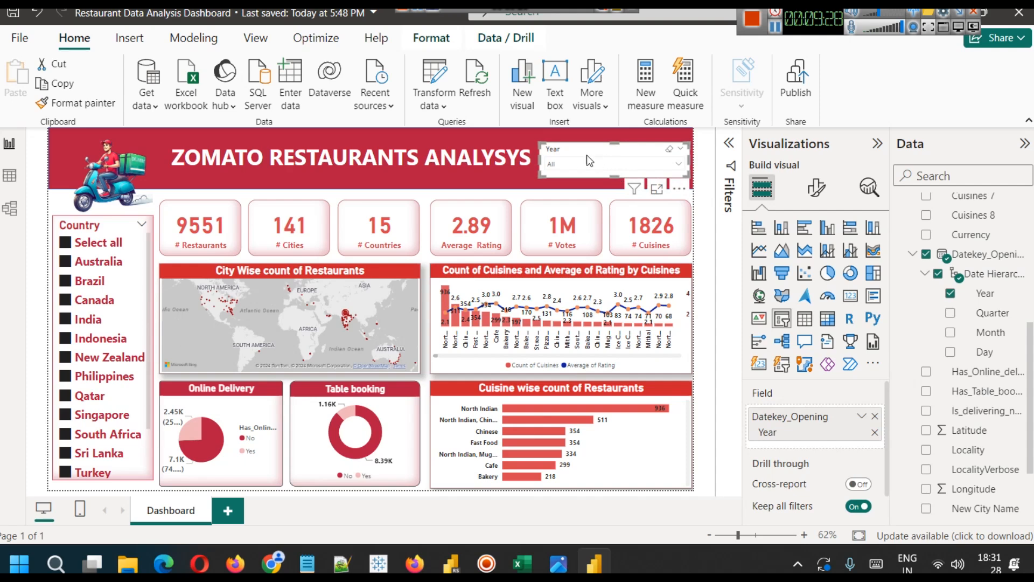
{"action": "left_click", "coordinate": [817, 188]}
{"action": "left_click", "coordinate": [797, 301]}
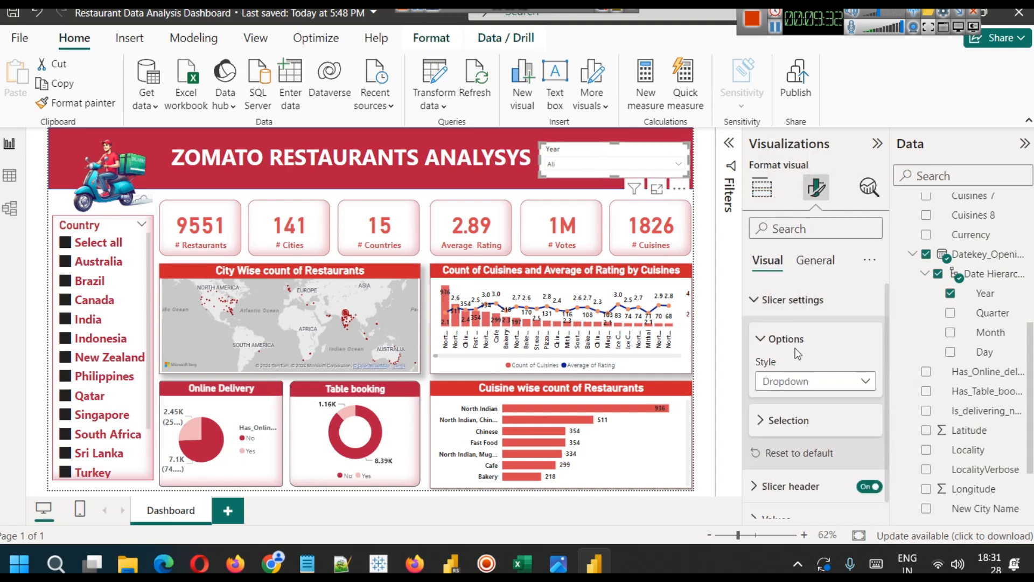
{"action": "left_click", "coordinate": [776, 501]}
{"action": "scroll", "coordinate": [824, 437], "scroll_direction": "down", "scroll_amount": 3}
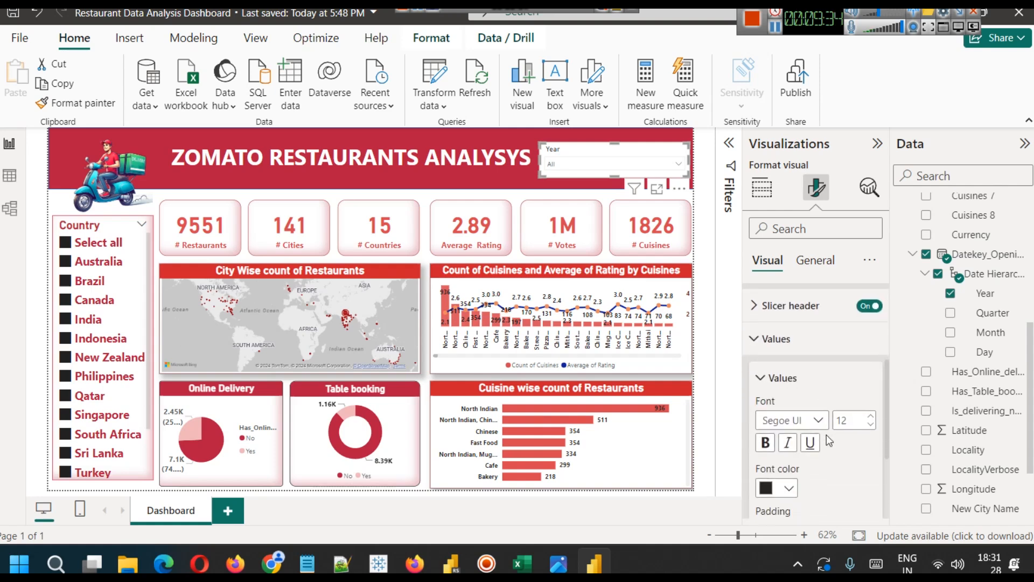
{"action": "left_click", "coordinate": [788, 406]}
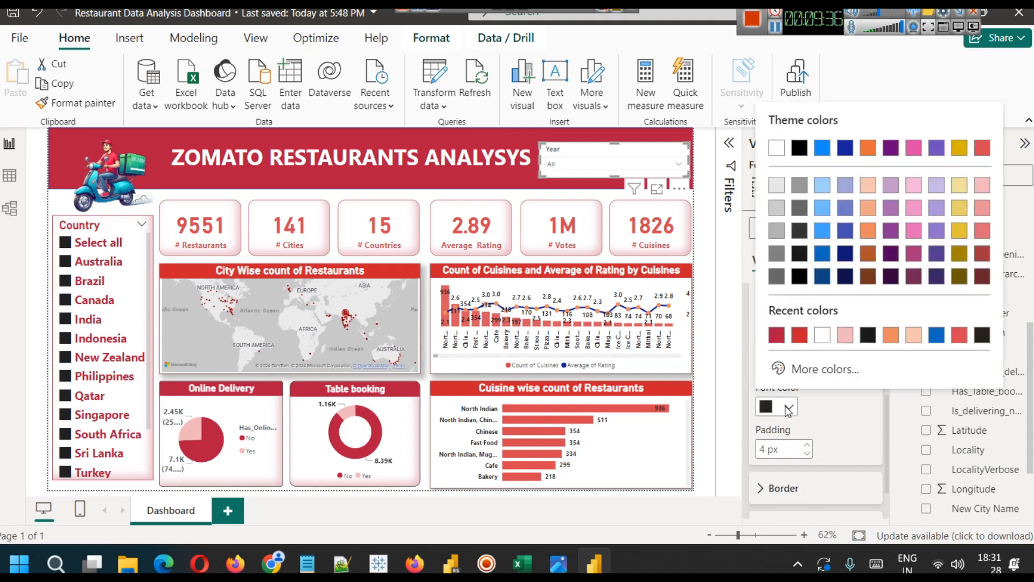
{"action": "left_click", "coordinate": [777, 335]}
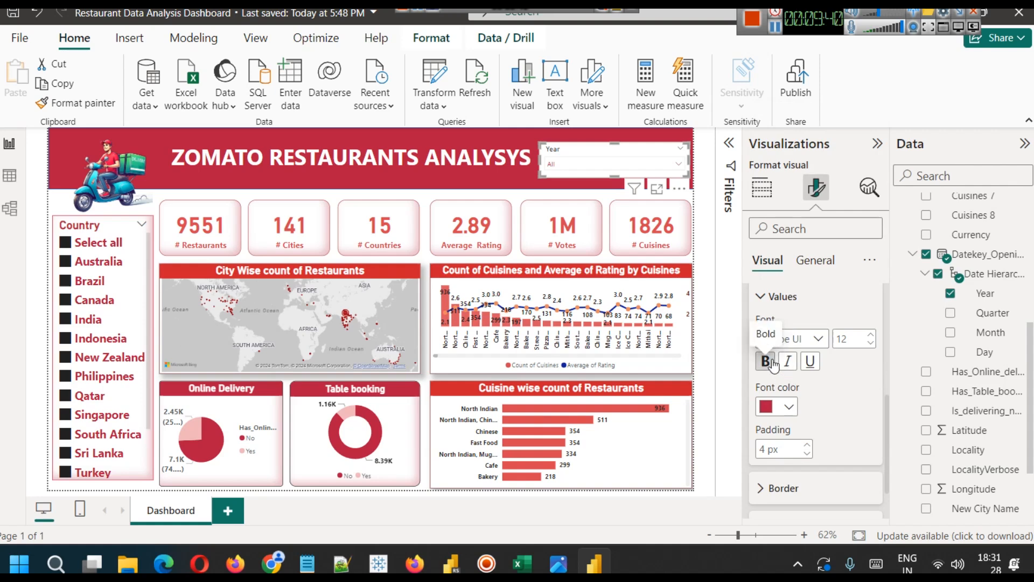
{"action": "left_click", "coordinate": [773, 364]}
{"action": "scroll", "coordinate": [813, 408], "scroll_direction": "down", "scroll_amount": 1}
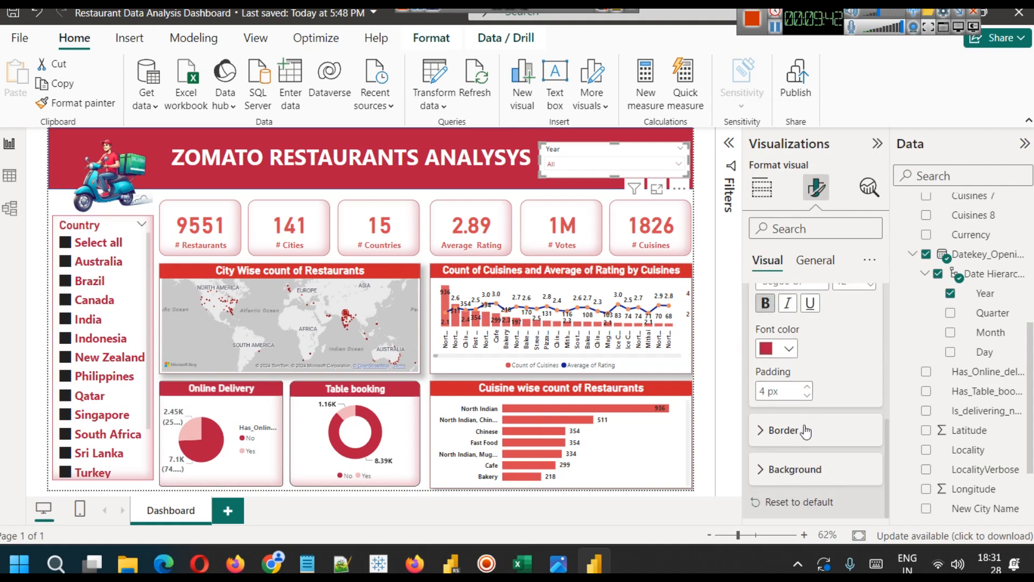
- Format the Year slicer's header text in bold with the dashboard's dark red font color and check the slicer's list of years
{"action": "scroll", "coordinate": [806, 431], "scroll_direction": "up", "scroll_amount": 3}
{"action": "left_click", "coordinate": [773, 338]}
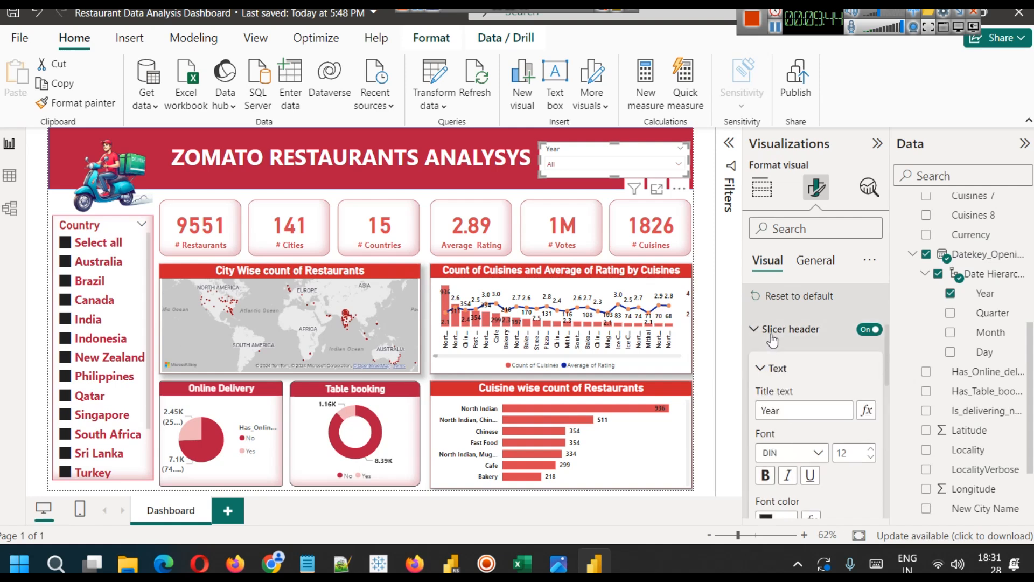
{"action": "scroll", "coordinate": [830, 442], "scroll_direction": "down", "scroll_amount": 2}
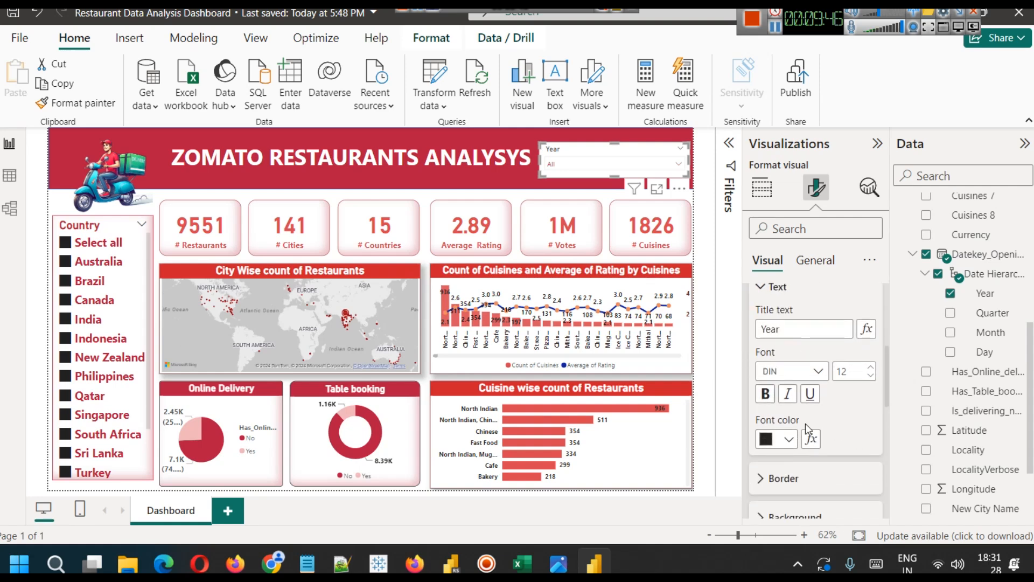
{"action": "left_click", "coordinate": [782, 440]}
{"action": "left_click", "coordinate": [781, 367]}
{"action": "left_click", "coordinate": [599, 161]}
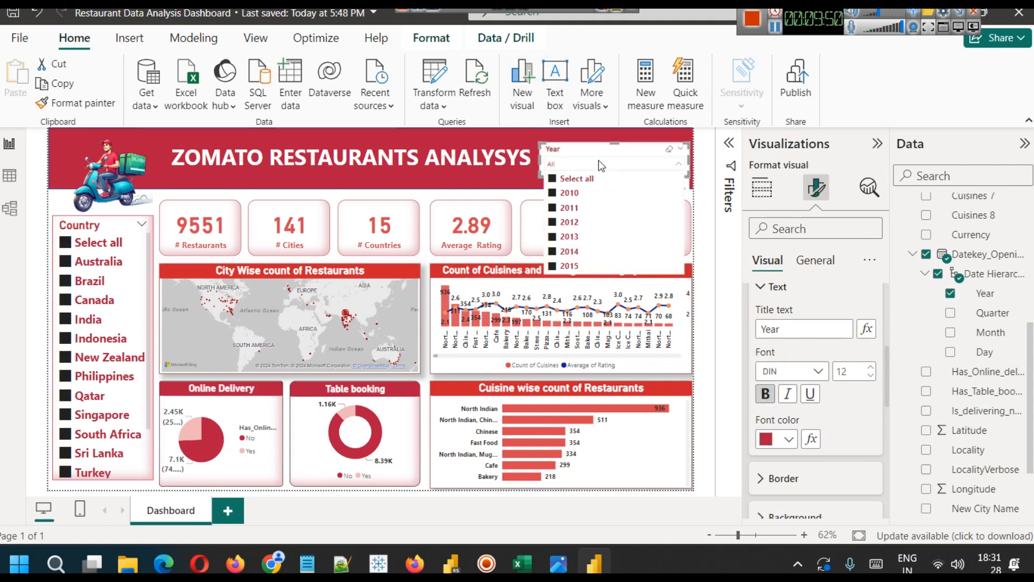
{"action": "scroll", "coordinate": [591, 210], "scroll_direction": "down", "scroll_amount": 2}
{"action": "left_click", "coordinate": [454, 134]}
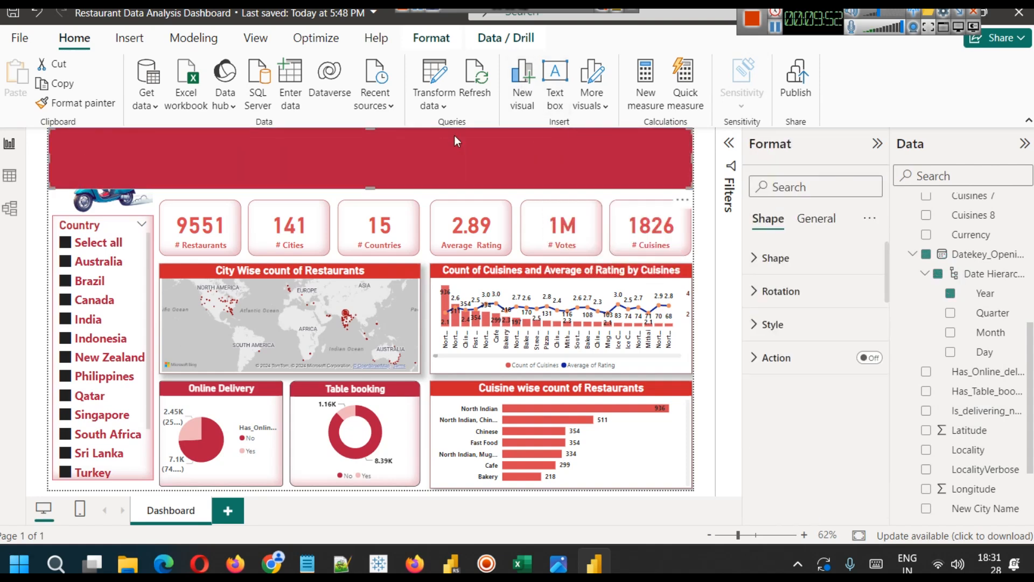
{"action": "left_click", "coordinate": [710, 265]}
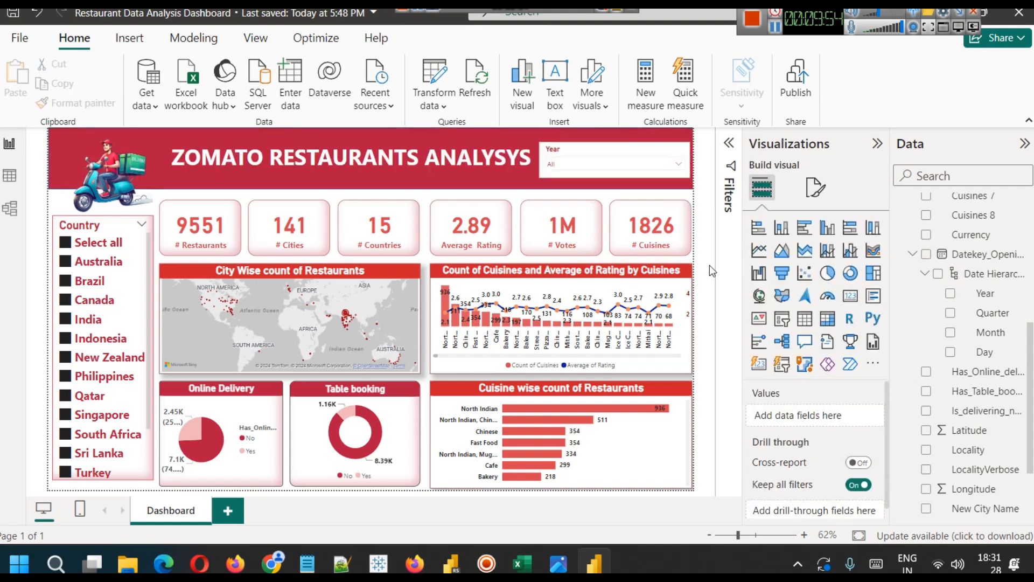
- Turn on the shadow effect for the Year slicer in the dashboard header
{"action": "left_click", "coordinate": [647, 148]}
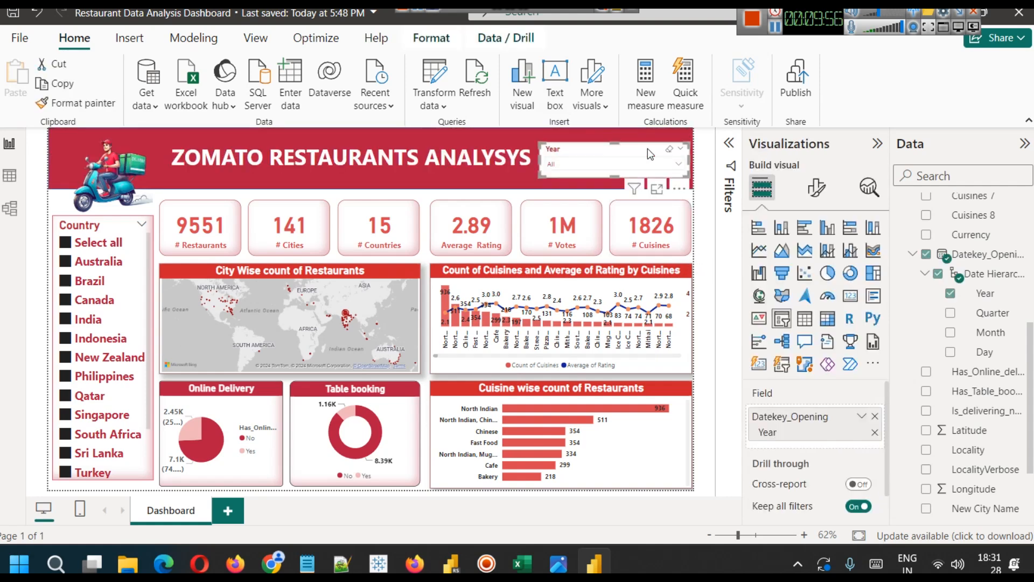
{"action": "left_click", "coordinate": [816, 187]}
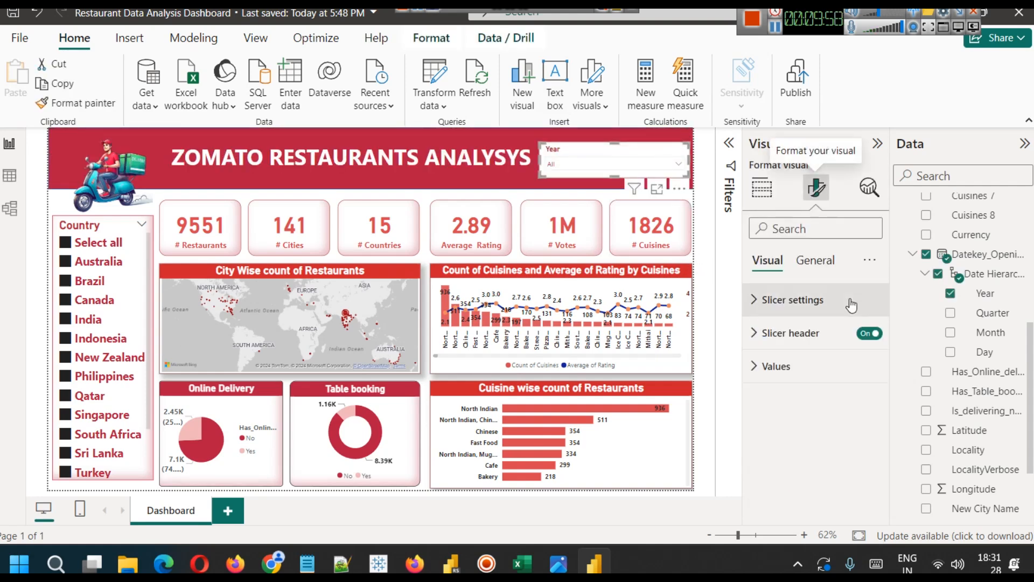
{"action": "left_click", "coordinate": [824, 259]}
{"action": "left_click", "coordinate": [788, 366]}
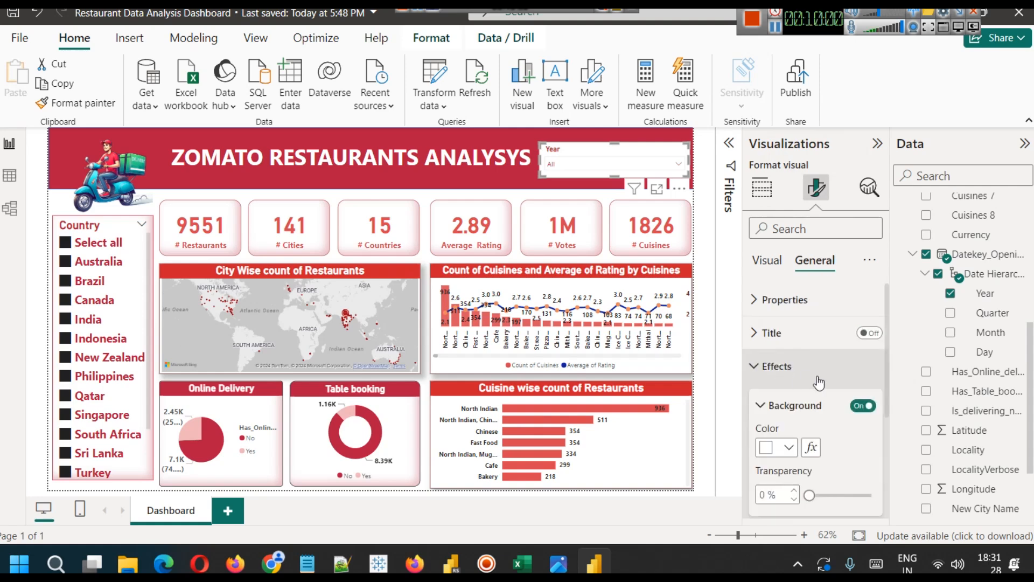
{"action": "scroll", "coordinate": [828, 375], "scroll_direction": "down", "scroll_amount": 3}
{"action": "left_click", "coordinate": [863, 415]}
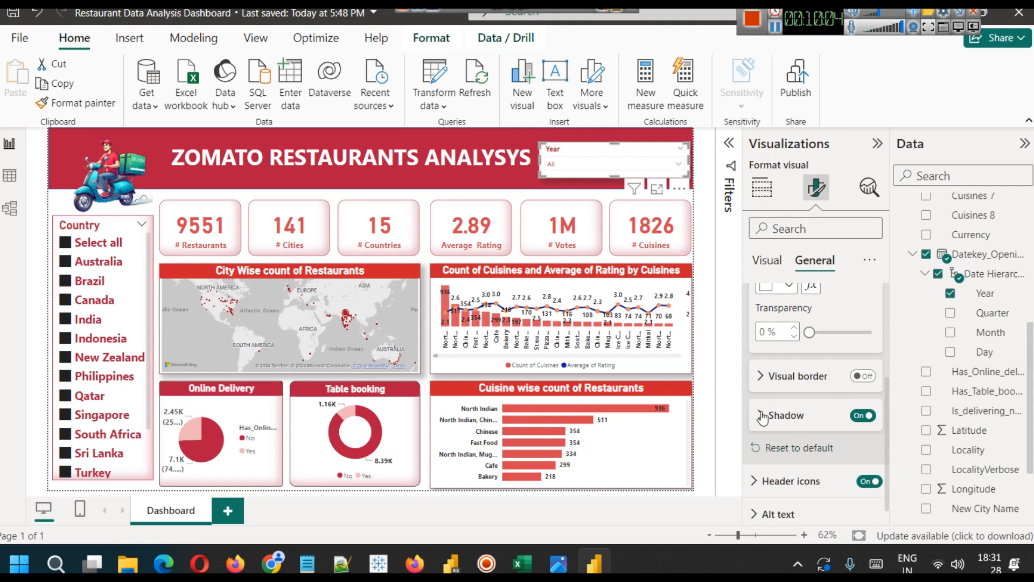
- Turn on the Year slicer's visual border and color it dark red #B41A40
{"action": "left_click", "coordinate": [760, 376]}
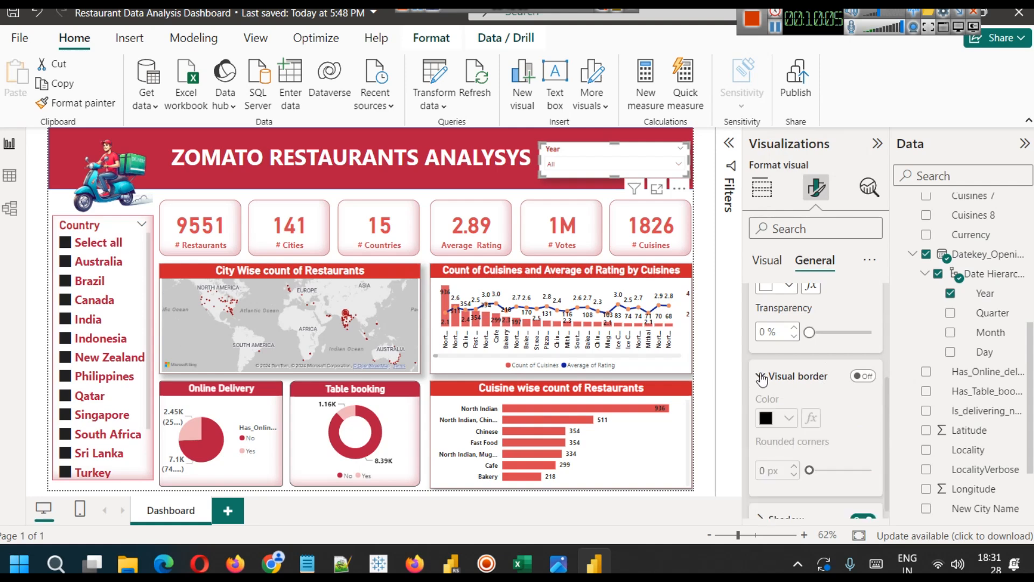
{"action": "left_click", "coordinate": [863, 376]}
{"action": "left_click", "coordinate": [781, 418]}
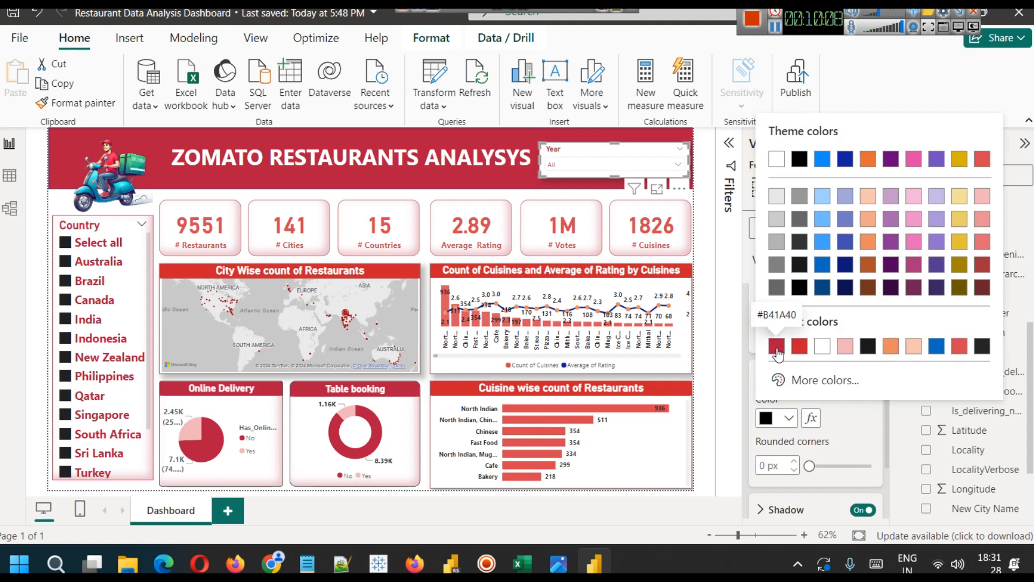
{"action": "left_click", "coordinate": [777, 345]}
- Set the Year slicer's shadow to the same dark red with an Inside offset
{"action": "scroll", "coordinate": [786, 447], "scroll_direction": "down", "scroll_amount": 2}
{"action": "left_click", "coordinate": [786, 436]}
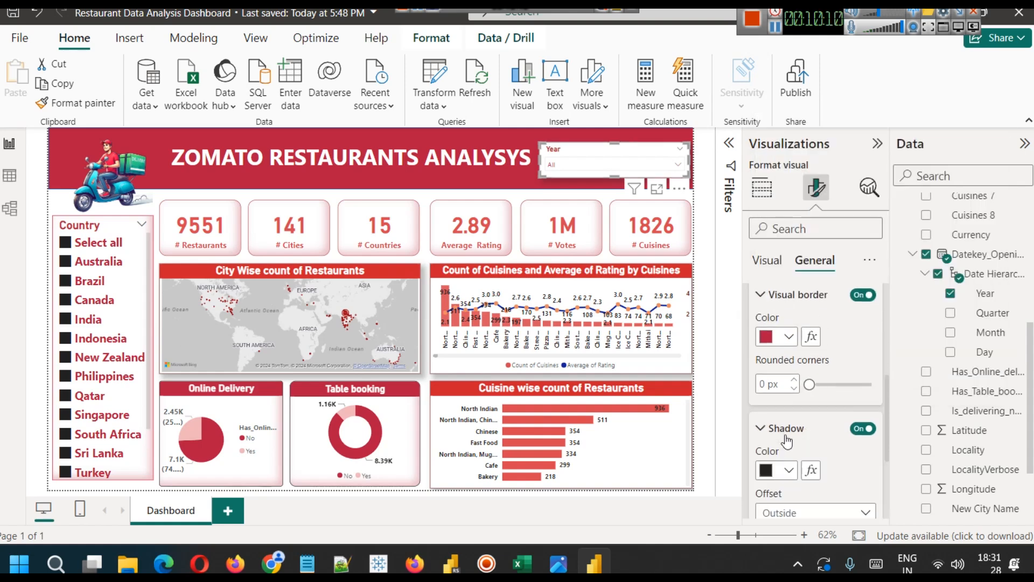
{"action": "scroll", "coordinate": [786, 441], "scroll_direction": "down", "scroll_amount": 3}
{"action": "left_click", "coordinate": [787, 318]}
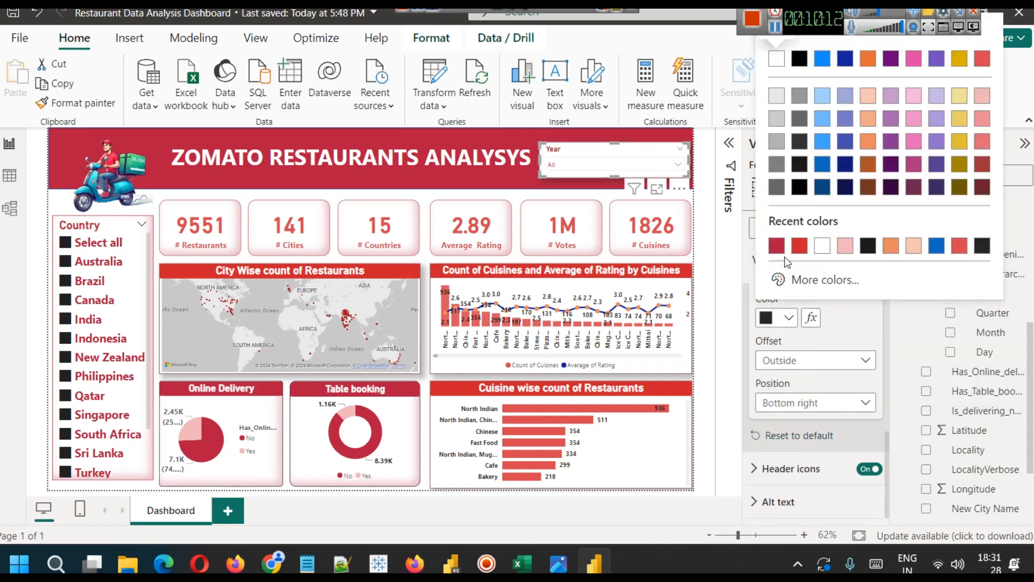
{"action": "left_click", "coordinate": [777, 246]}
{"action": "left_click", "coordinate": [813, 360]}
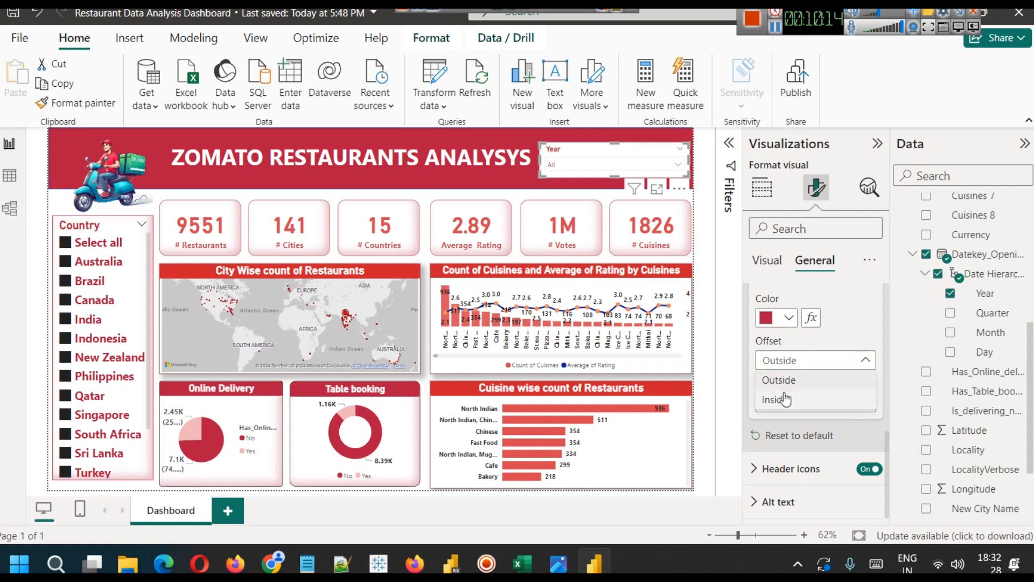
{"action": "left_click", "coordinate": [785, 399]}
{"action": "left_click", "coordinate": [474, 232]}
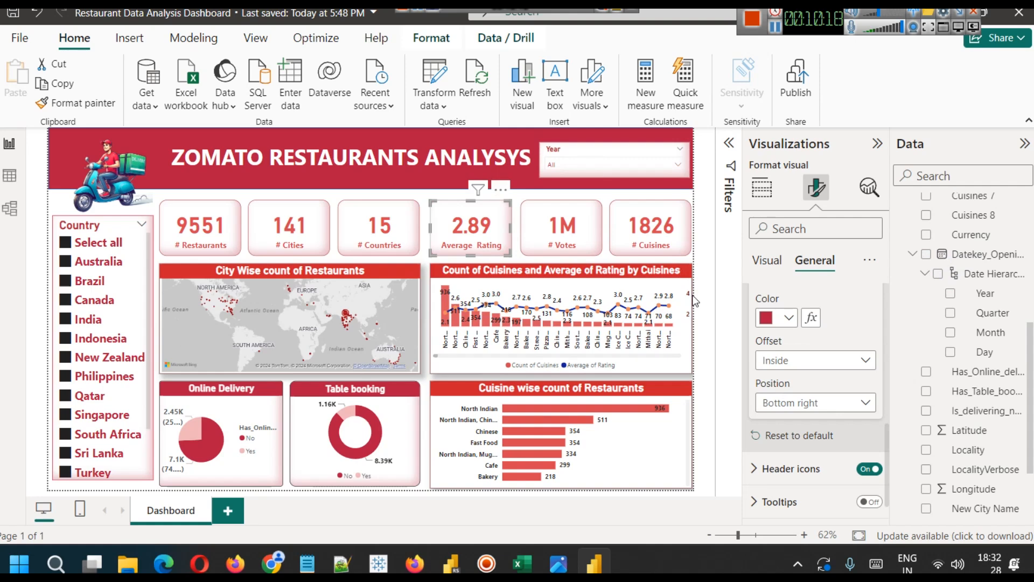
- Filter the dashboard to the year 2011 and only the country India, and review the map and cuisine chart
{"action": "left_click", "coordinate": [607, 160]}
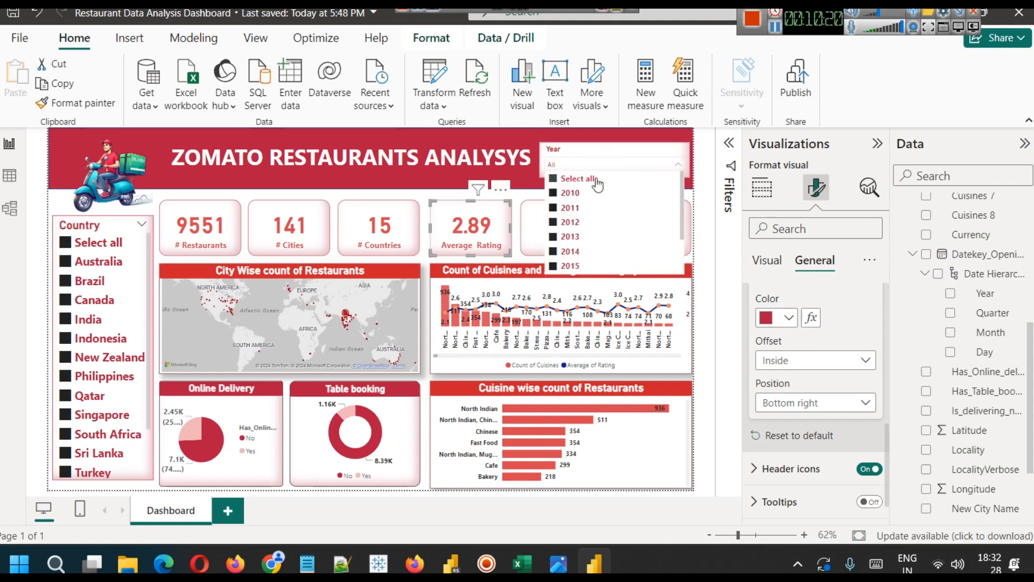
{"action": "left_click", "coordinate": [569, 178]}
{"action": "left_click", "coordinate": [570, 208]}
{"action": "left_click", "coordinate": [65, 243]}
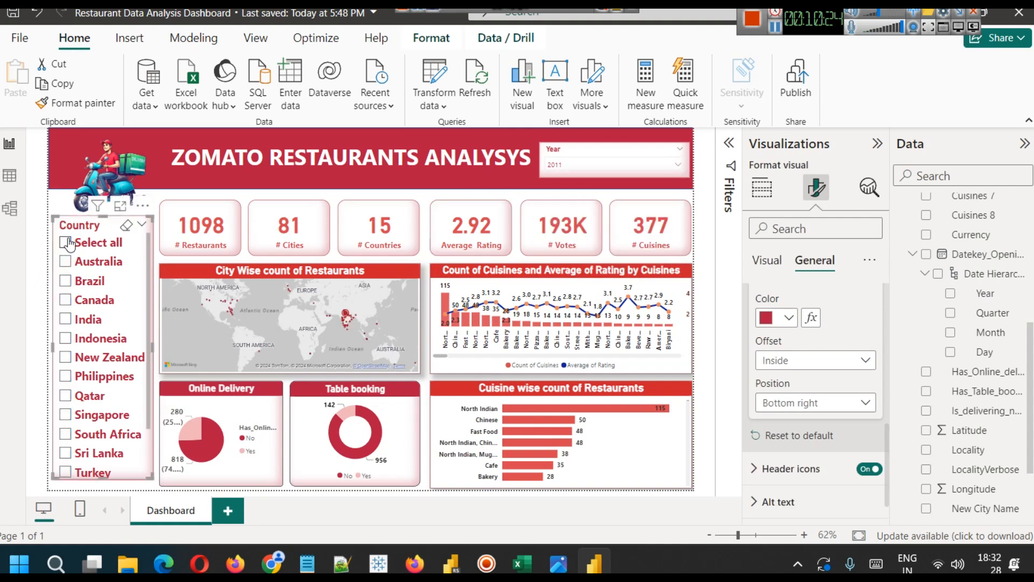
{"action": "left_click", "coordinate": [72, 321]}
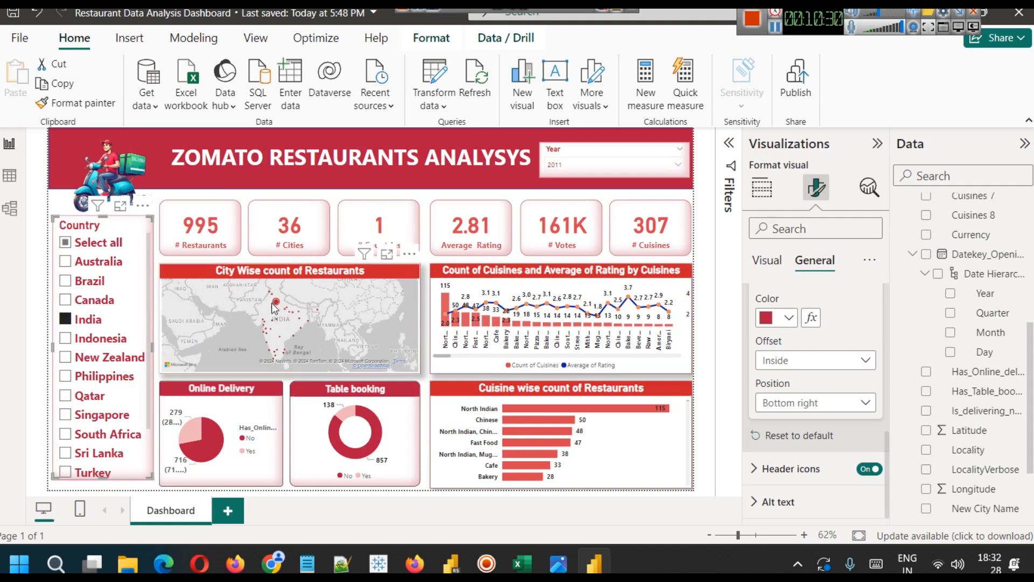
{"action": "mouse_move", "coordinate": [277, 307]}
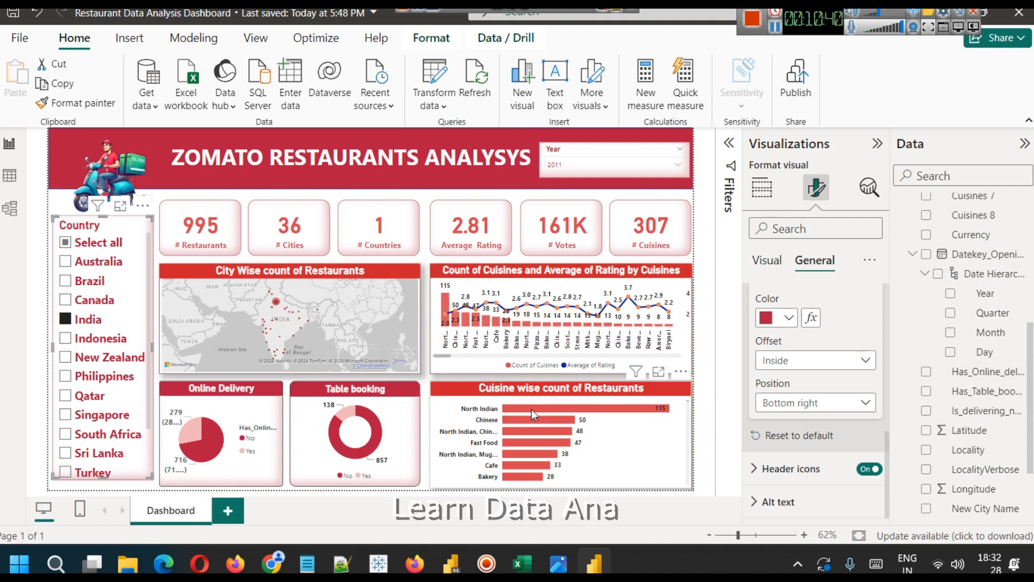
{"action": "mouse_move", "coordinate": [531, 409]}
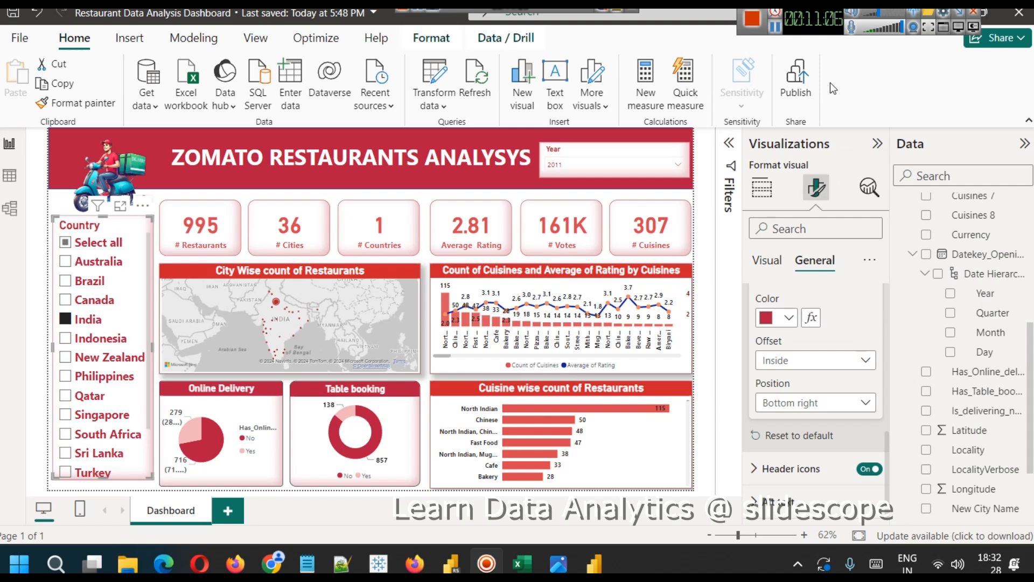
{"action": "left_click", "coordinate": [775, 30]}
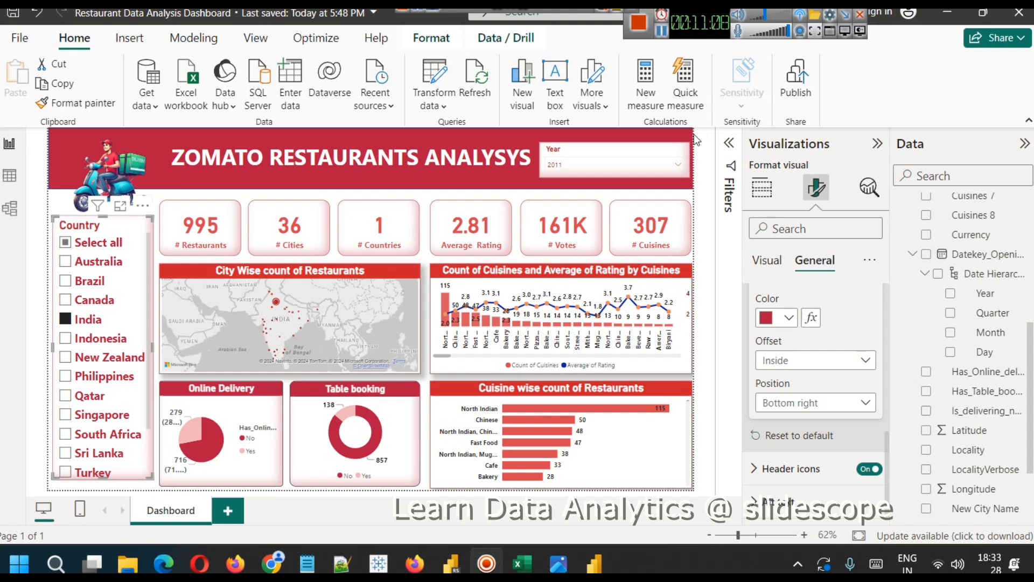